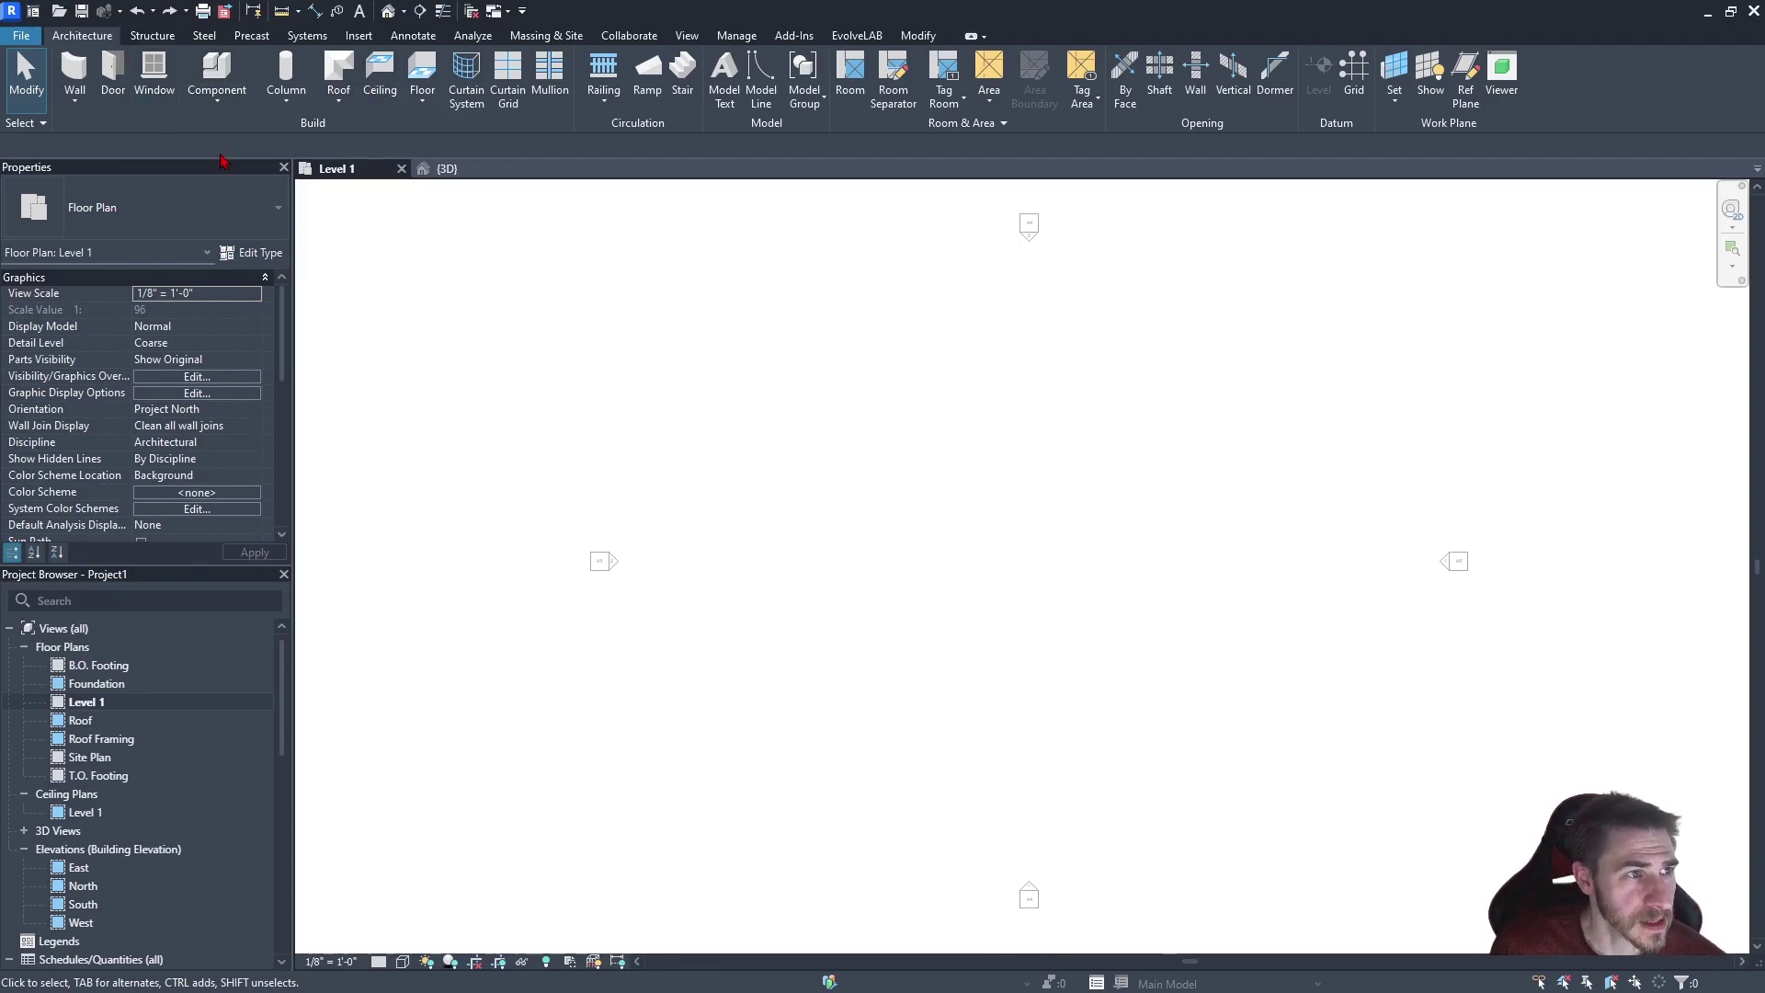
Create a Model In-Place component in the Generic Models category and confirm its name
{"action": "left_click", "coordinate": [219, 103]}
{"action": "left_click", "coordinate": [245, 175]}
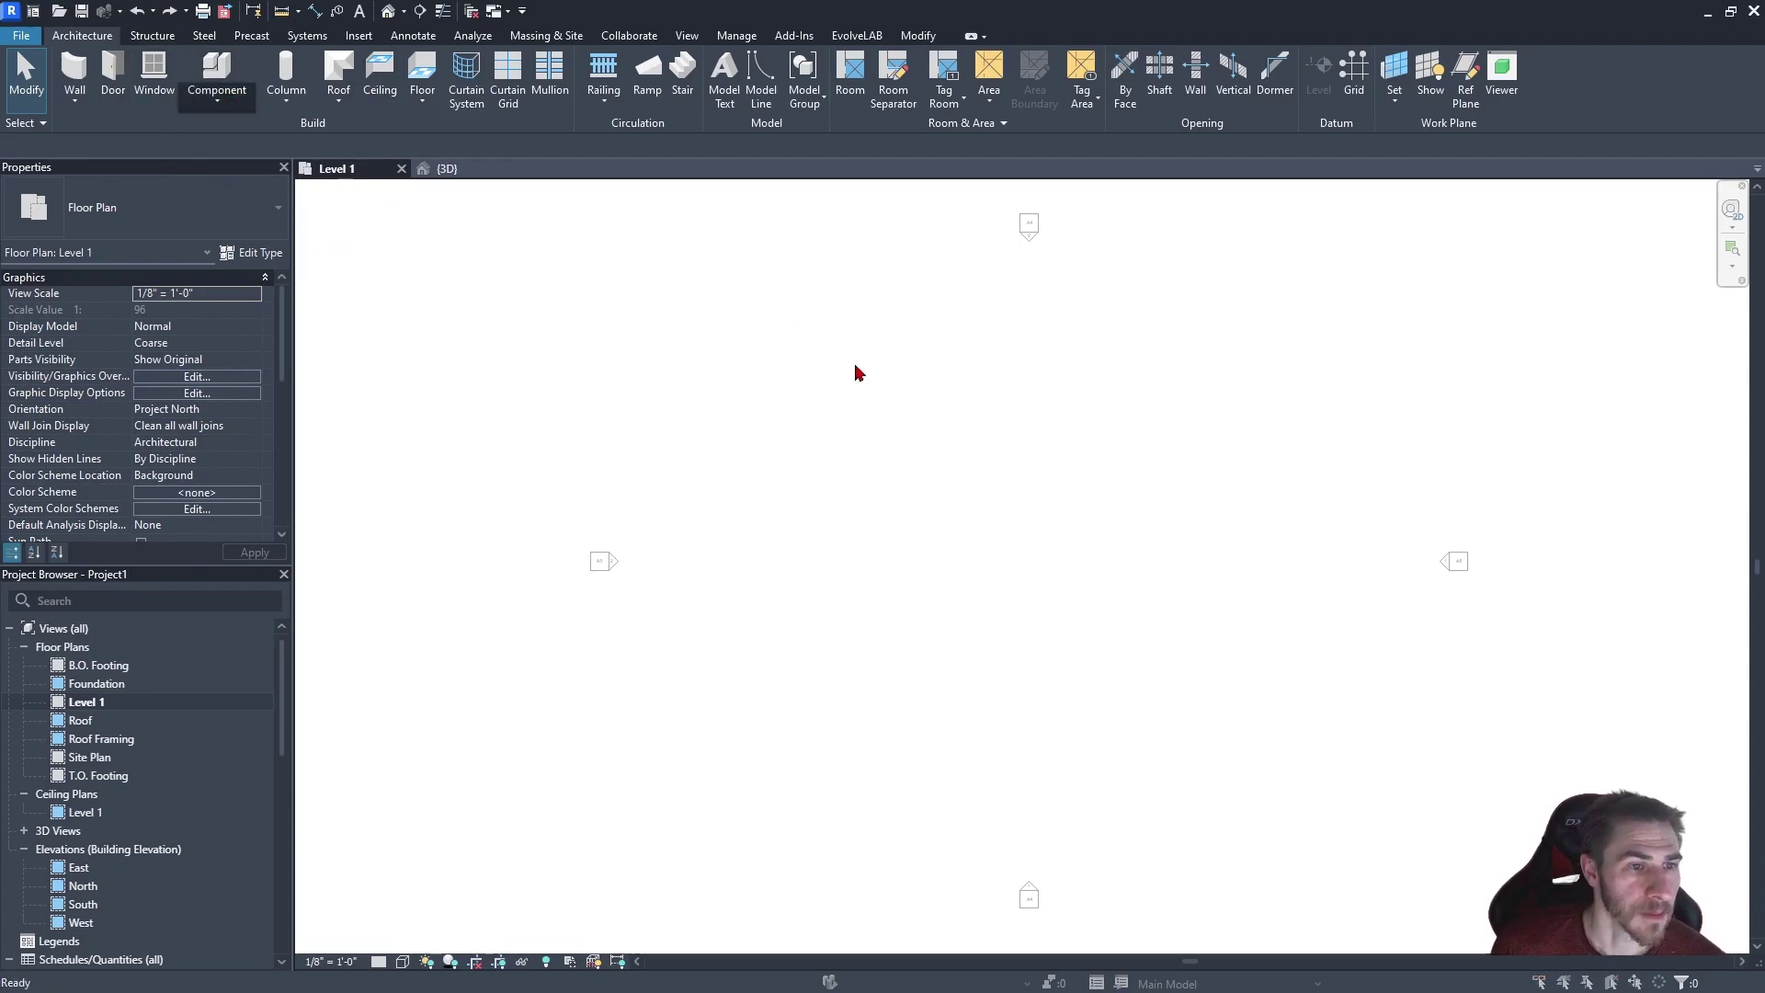
{"action": "left_click", "coordinate": [797, 508]}
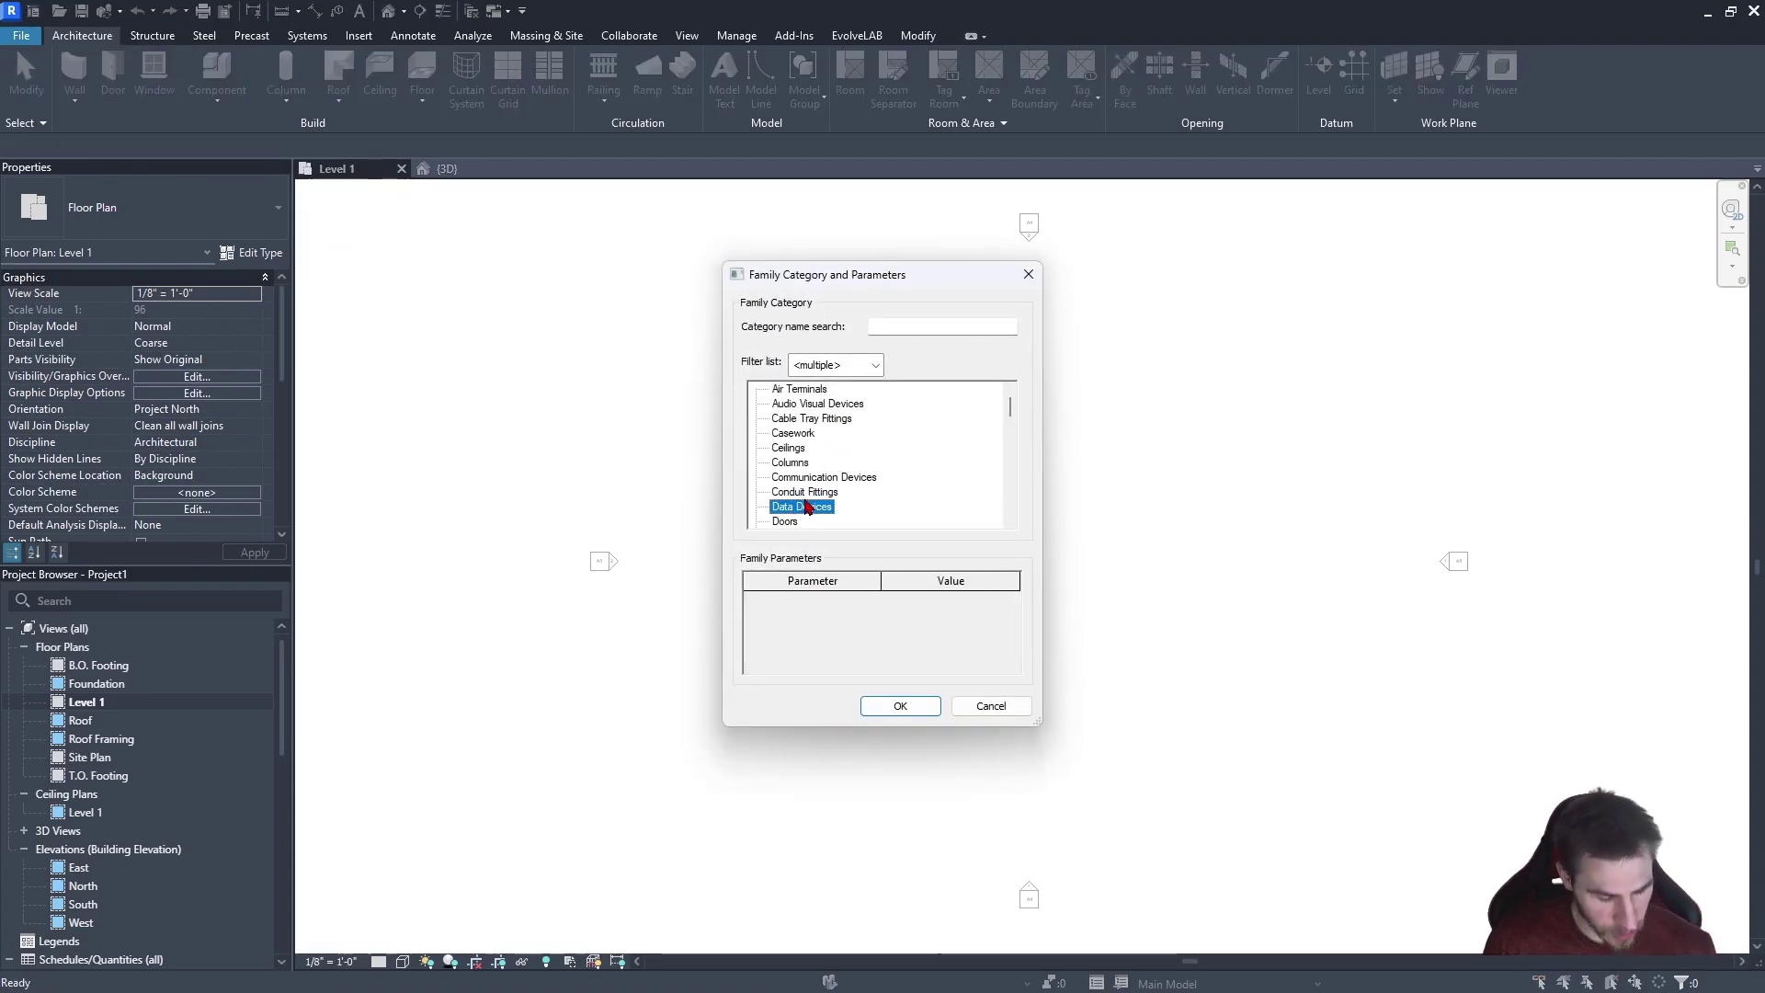
{"action": "key", "text": "g"}
{"action": "left_click", "coordinate": [904, 704]}
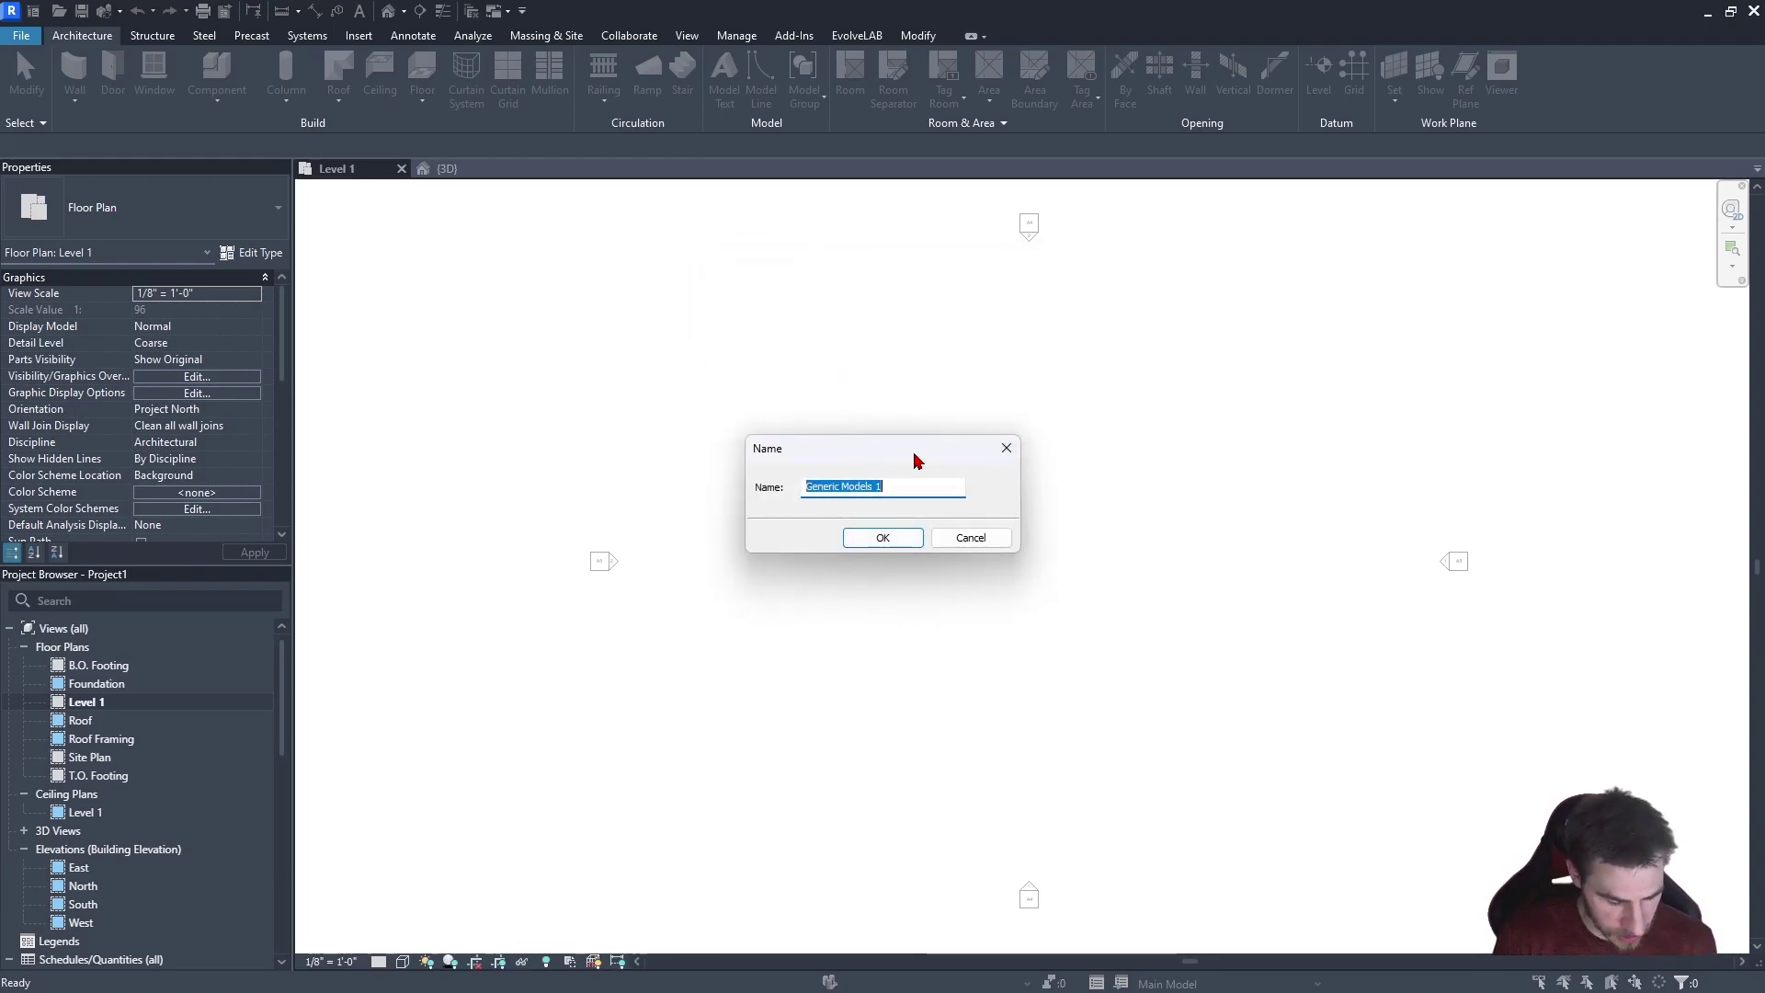
{"action": "type", "text": "Sweep"}
{"action": "key", "text": "Return"}
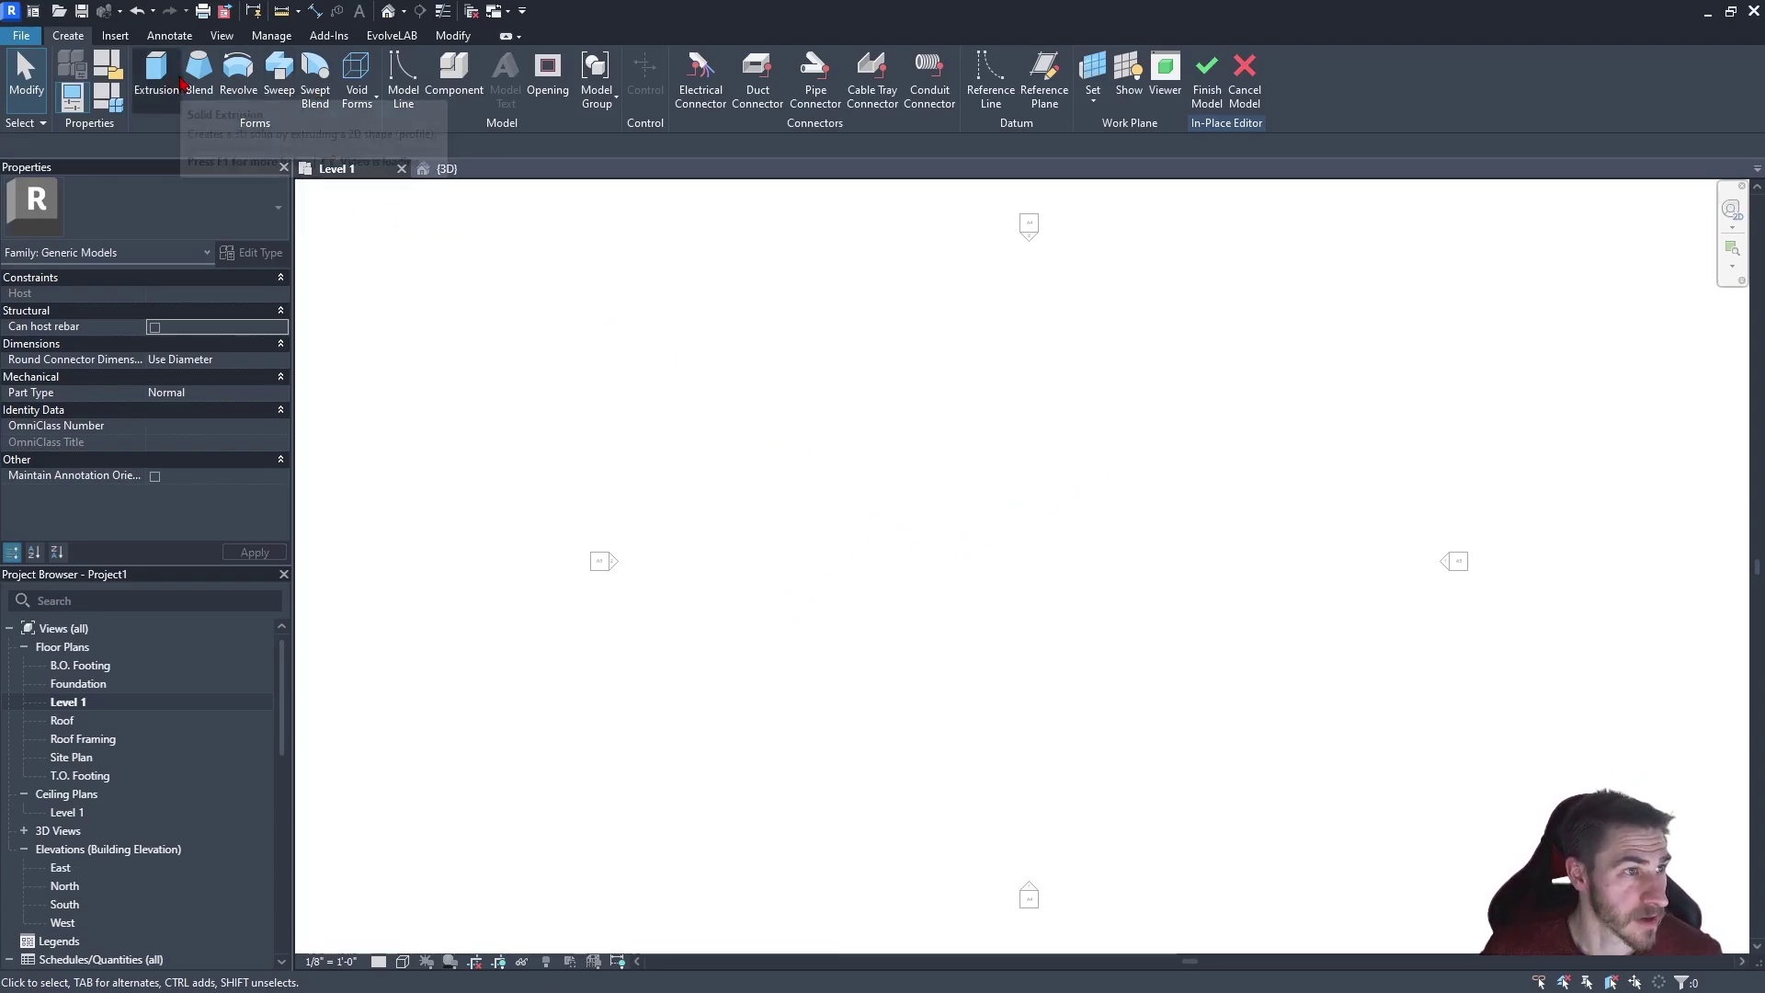
Sketch a three-segment zigzag sweep path on Level 1
{"action": "left_click", "coordinate": [282, 85]}
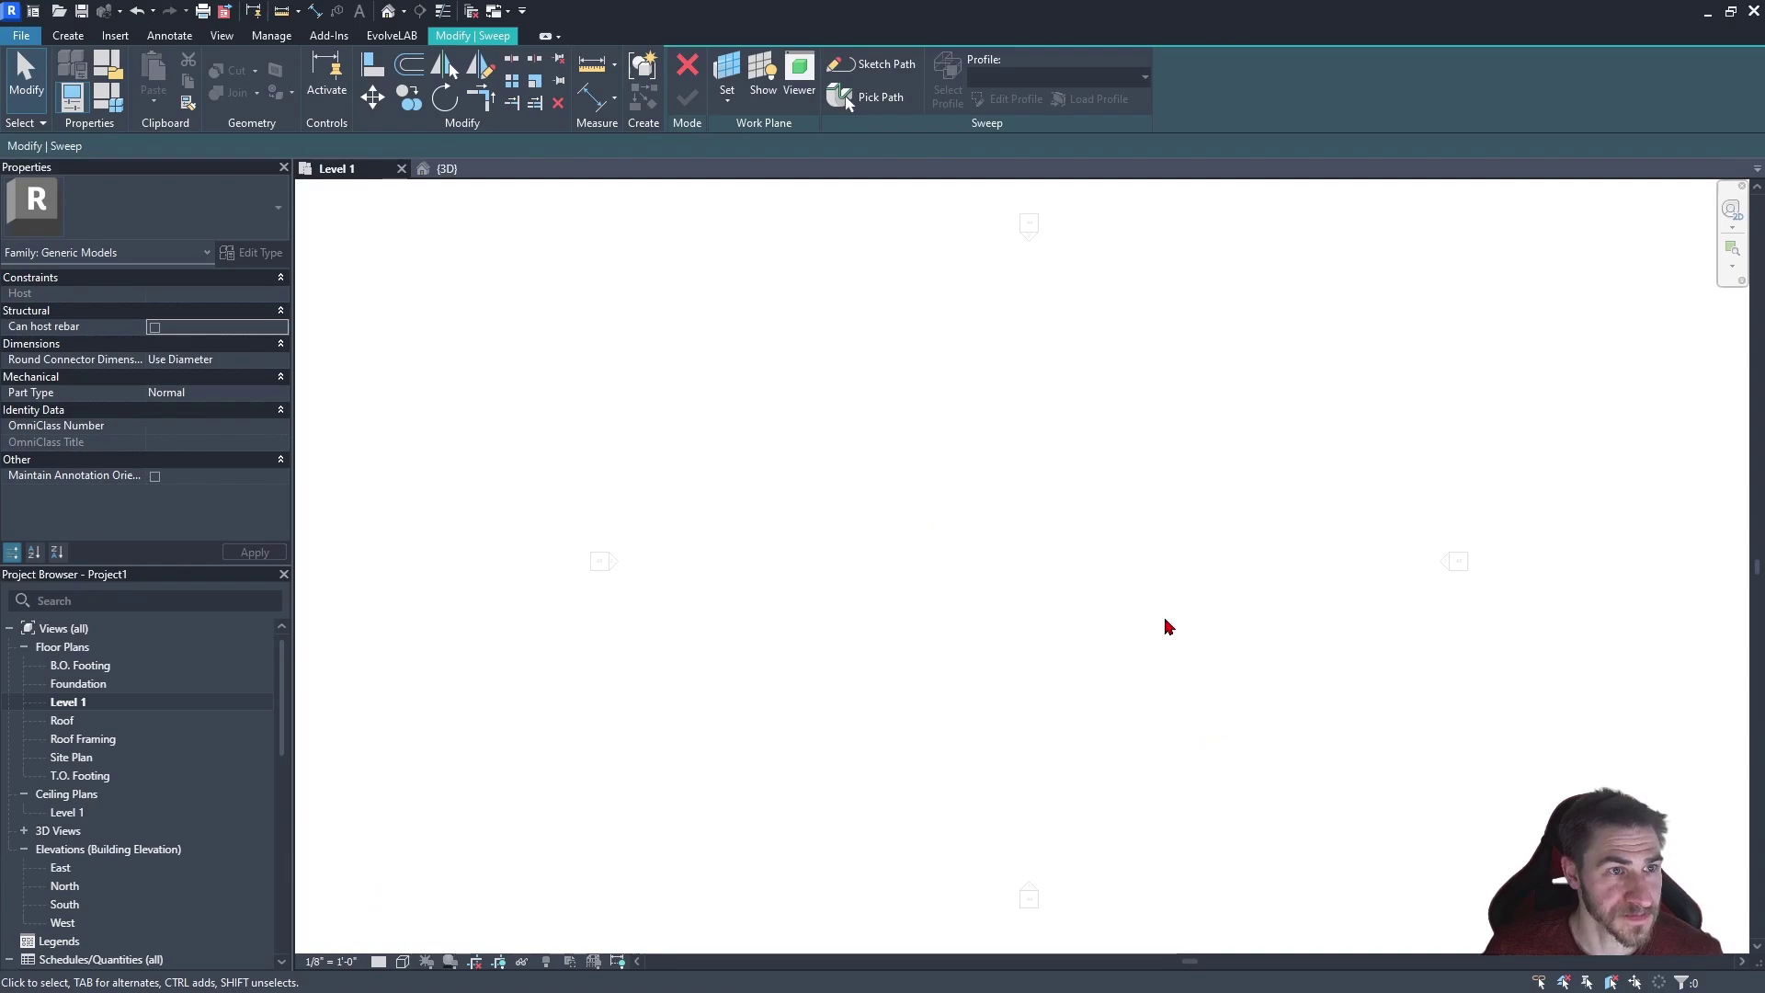
{"action": "left_click", "coordinate": [869, 65]}
{"action": "left_click", "coordinate": [923, 585]}
{"action": "left_click", "coordinate": [989, 533]}
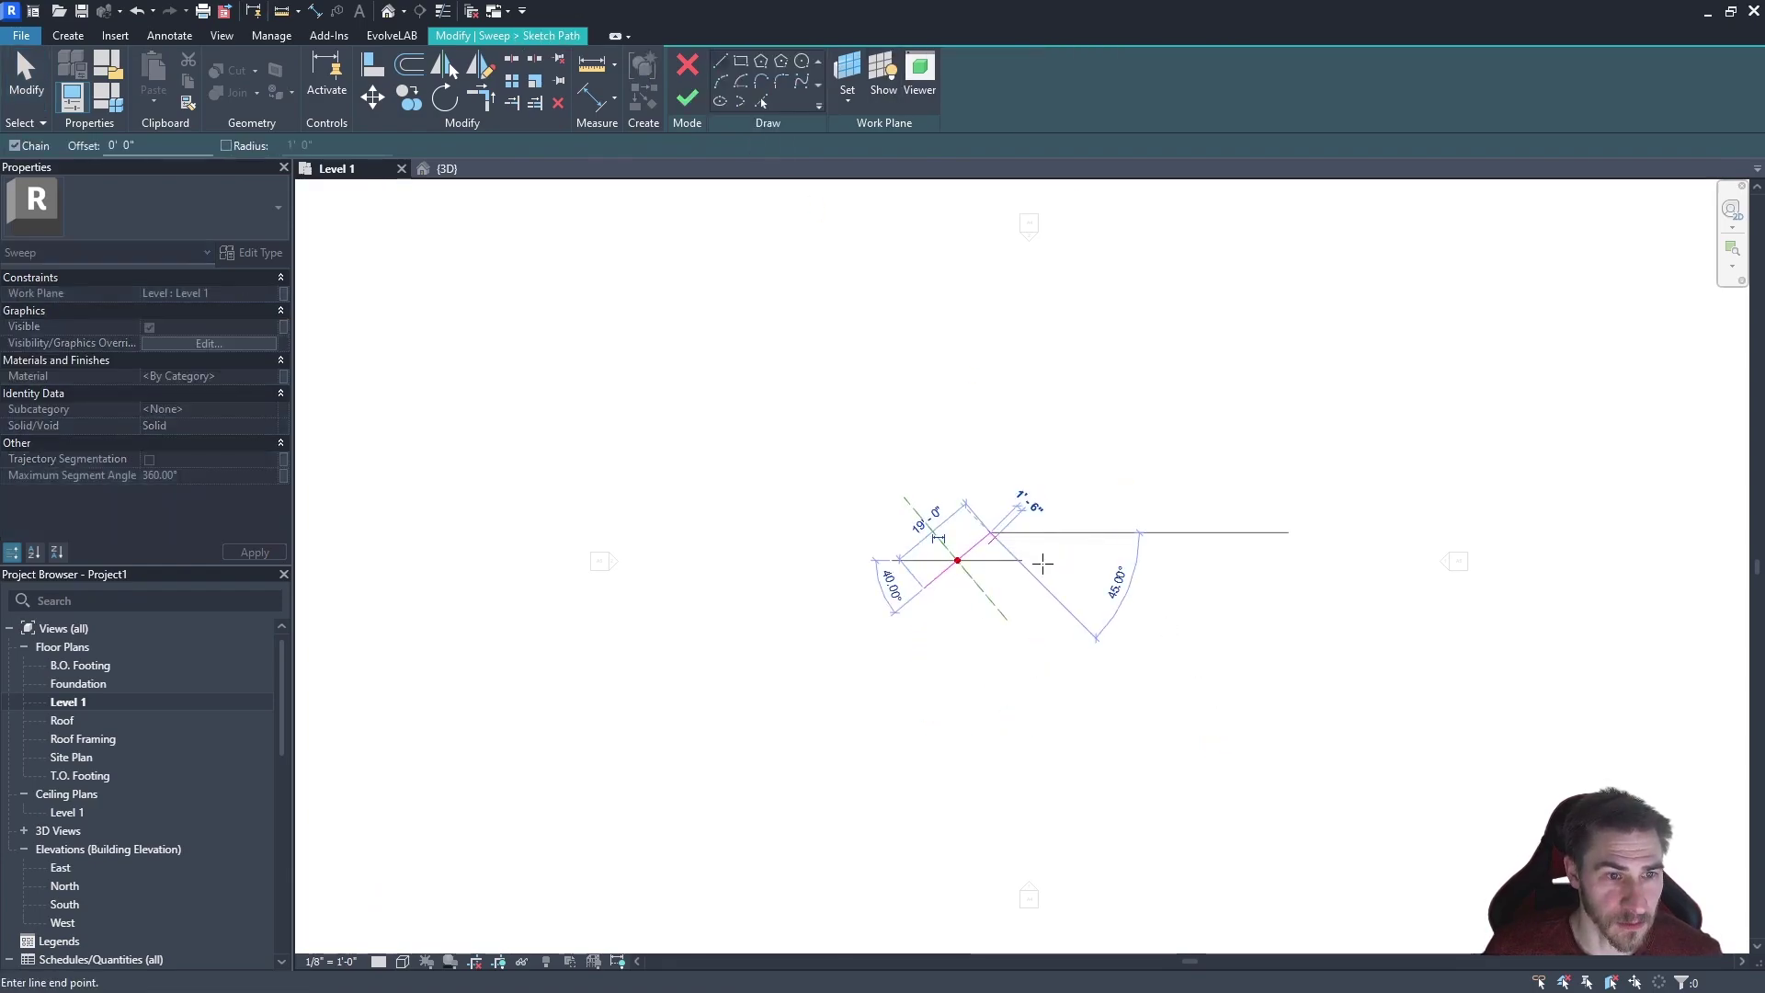
{"action": "left_click", "coordinate": [1062, 565]}
{"action": "left_click", "coordinate": [1093, 535]}
{"action": "scroll", "coordinate": [1002, 595], "scroll_direction": "up", "scroll_amount": 2}
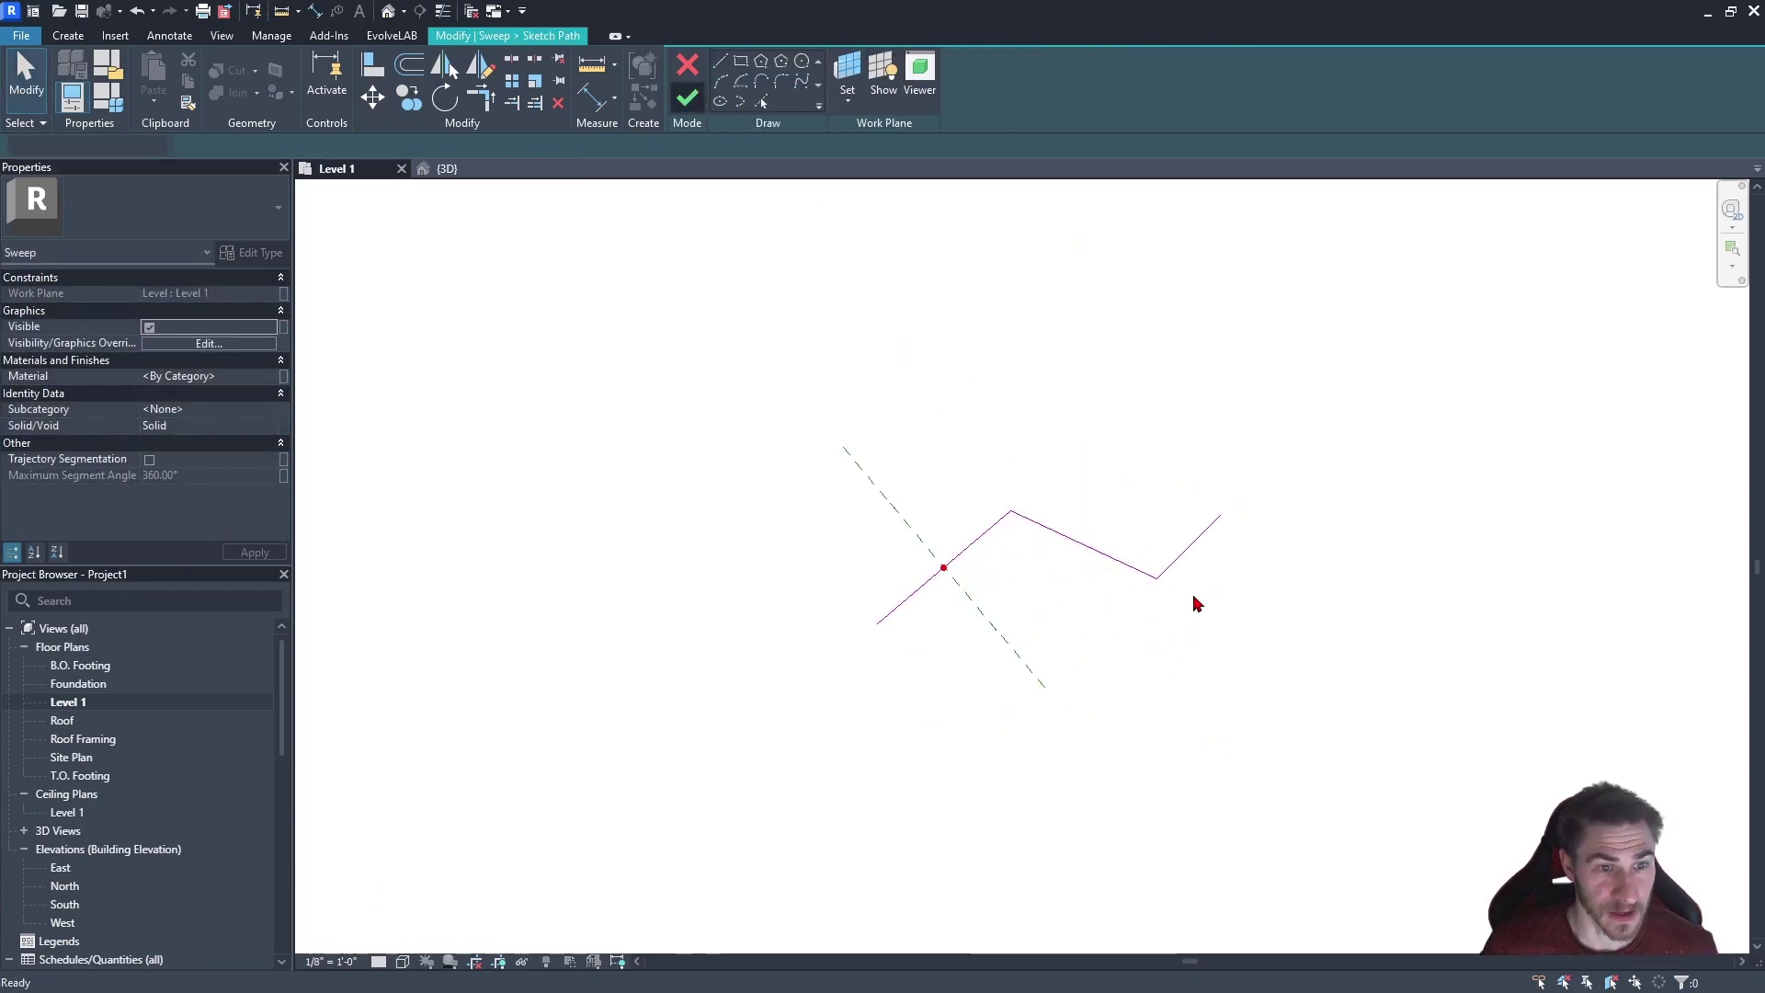
{"action": "key", "text": "Escape"}
Check the path in the 3D view, reopen its sketch, and finish the path
{"action": "key", "text": "ctrl+Tab"}
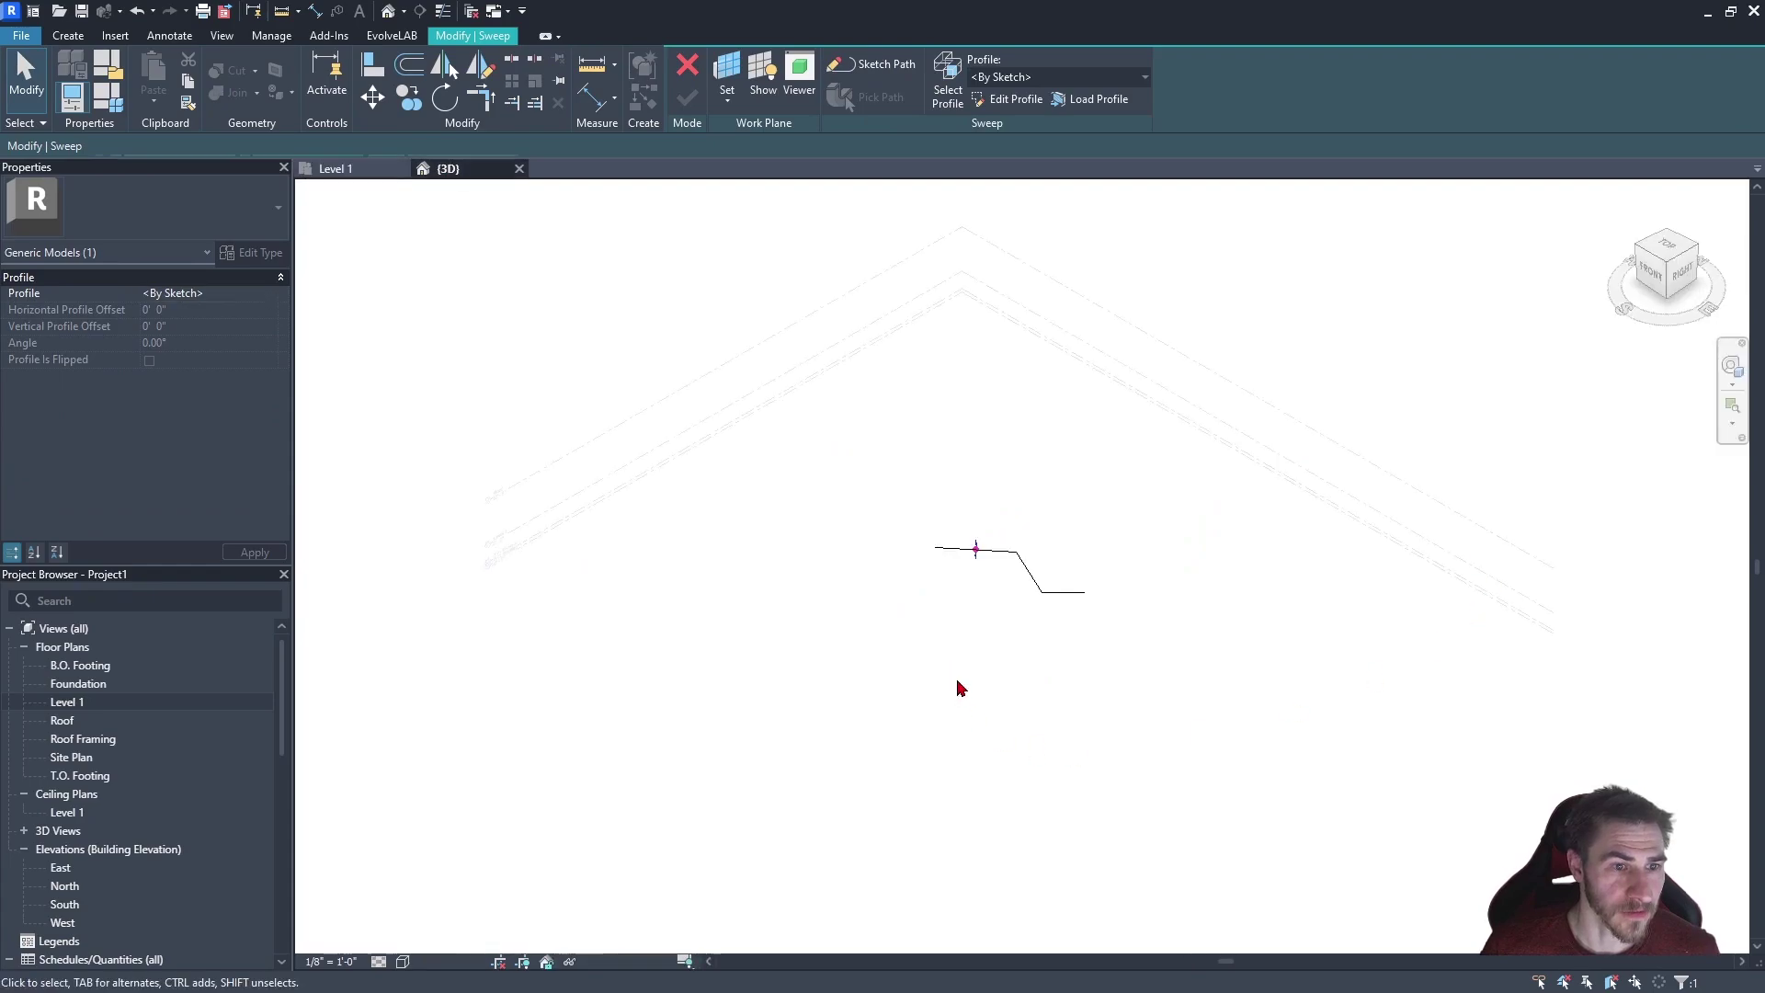
{"action": "mouse_move", "coordinate": [962, 693]}
{"action": "middle_mouse_down", "text": "shift"}
{"action": "mouse_move", "coordinate": [1142, 575]}
{"action": "mouse_move", "coordinate": [1011, 514]}
{"action": "middle_mouse_up", "text": "shift"}
{"action": "scroll", "coordinate": [1007, 515], "scroll_direction": "up", "scroll_amount": 2}
{"action": "scroll", "coordinate": [918, 382], "scroll_direction": "up", "scroll_amount": 1}
{"action": "left_click", "coordinate": [872, 64]}
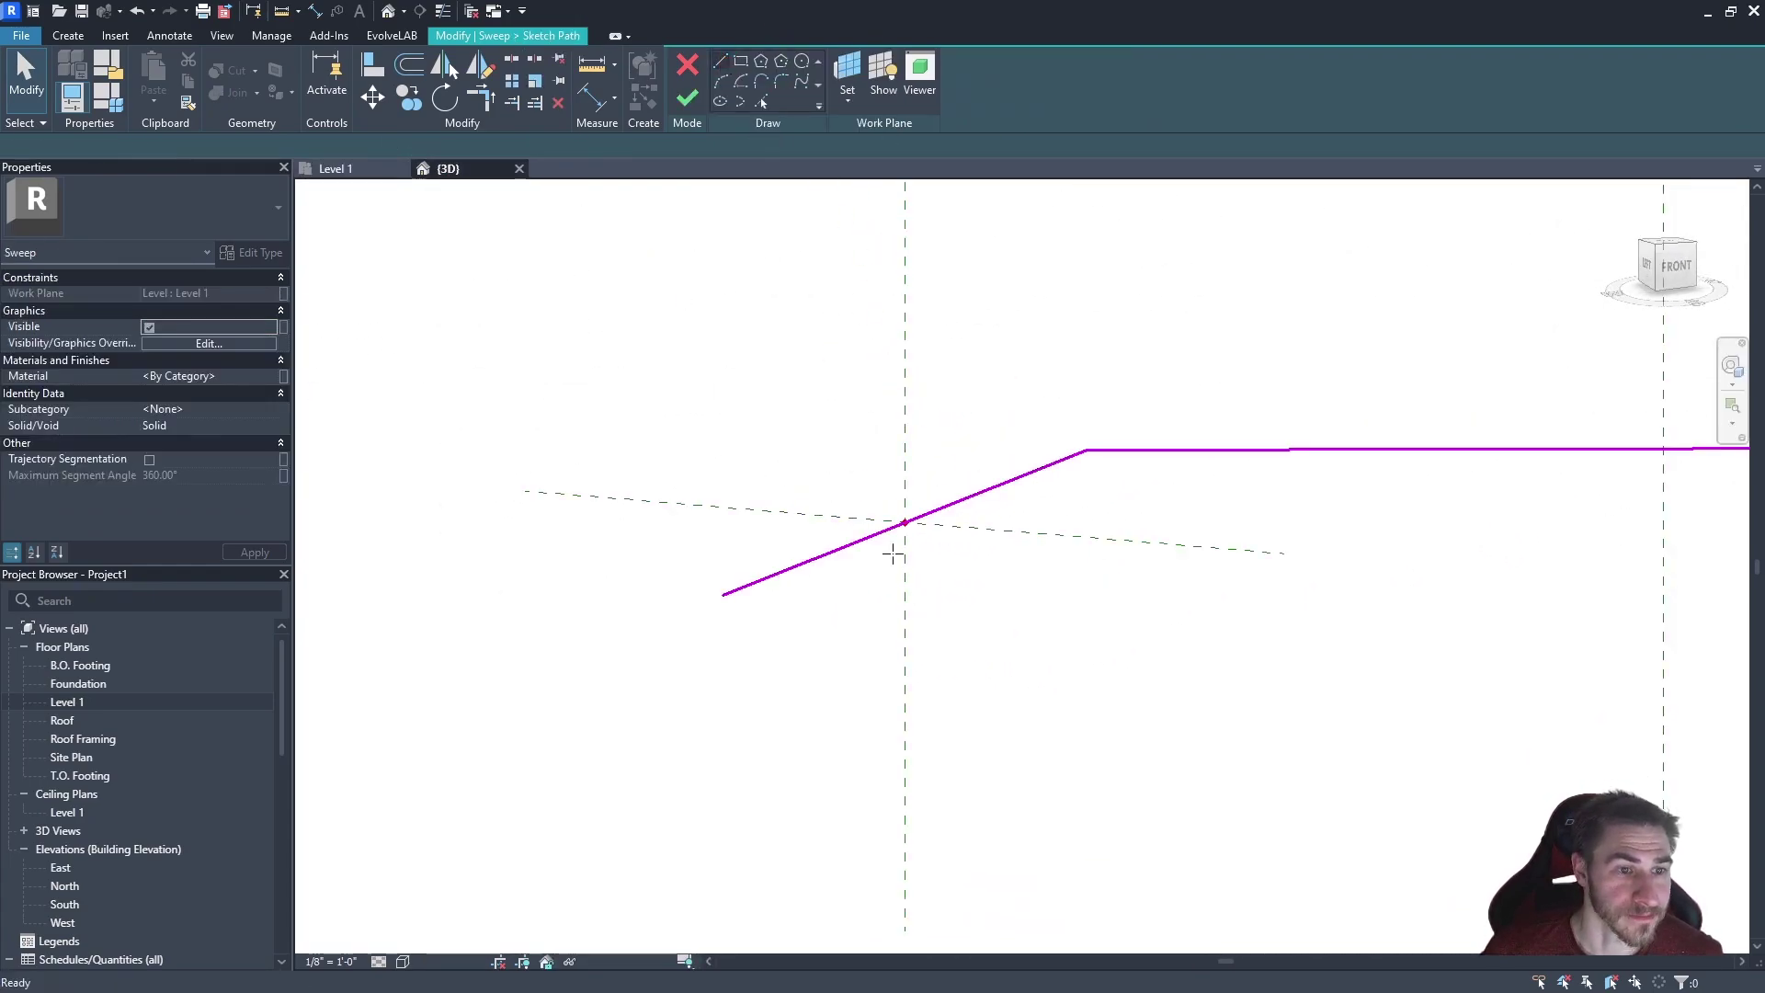
{"action": "left_click", "coordinate": [885, 436]}
{"action": "key", "text": "Escape"}
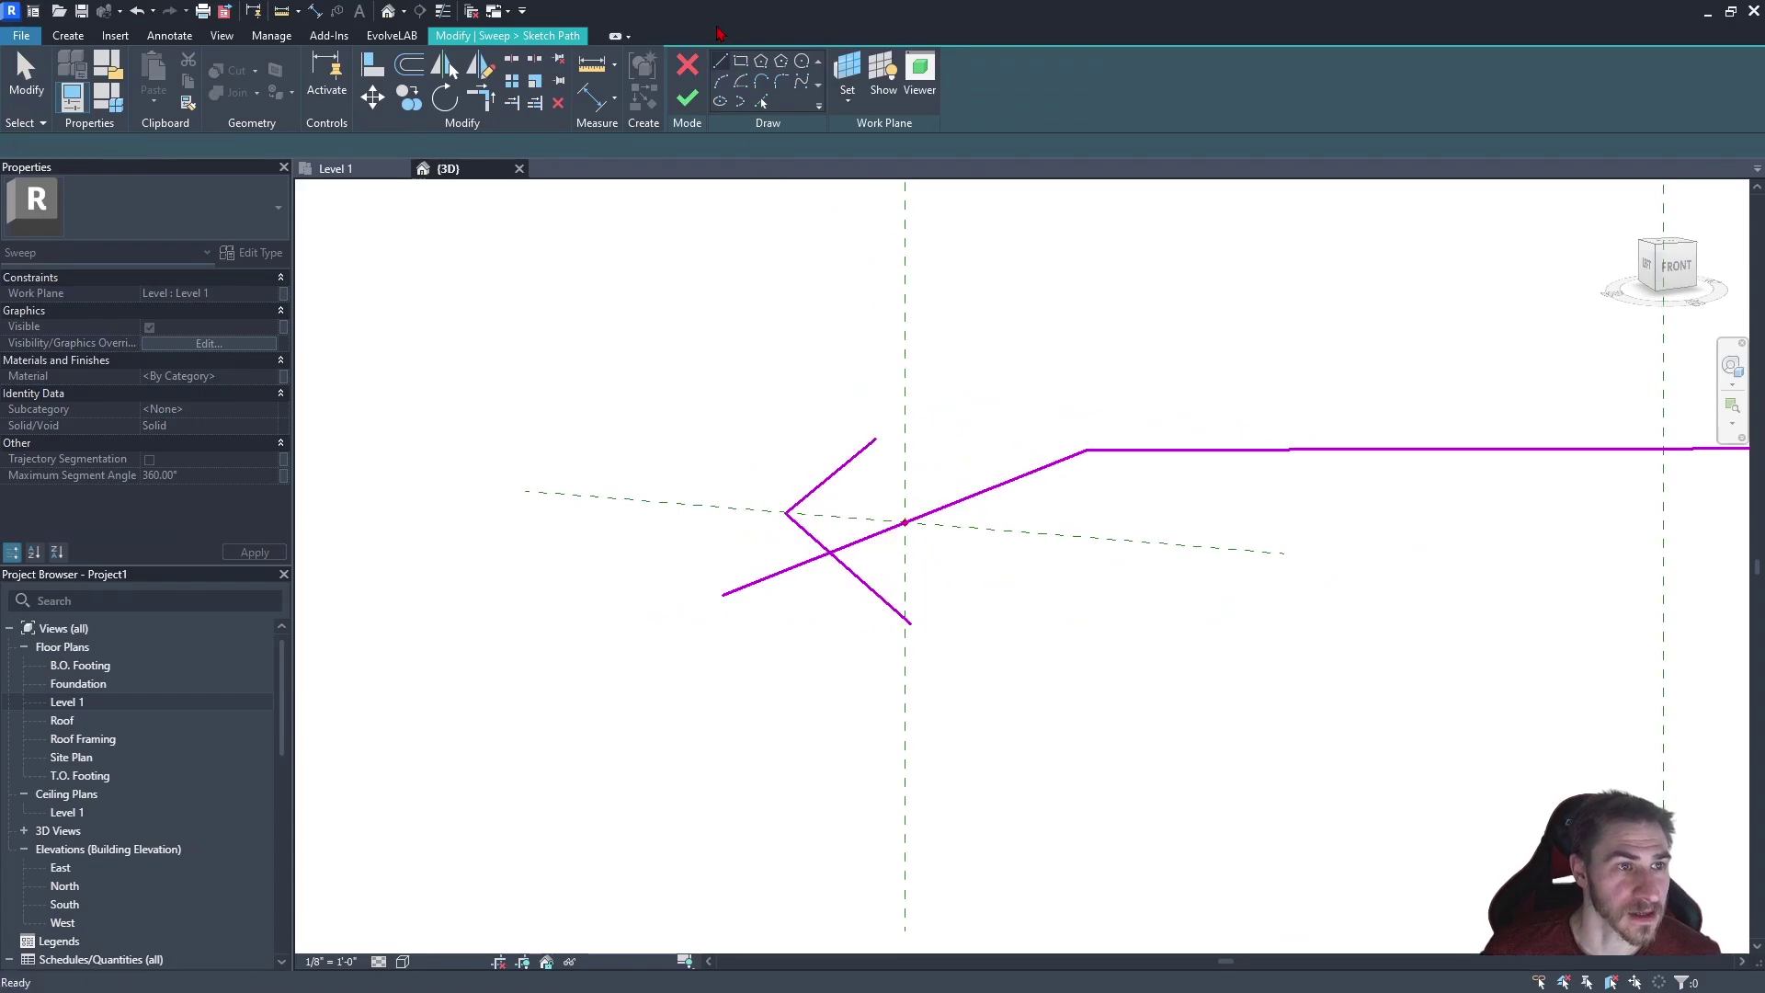
{"action": "key", "text": "Escape"}
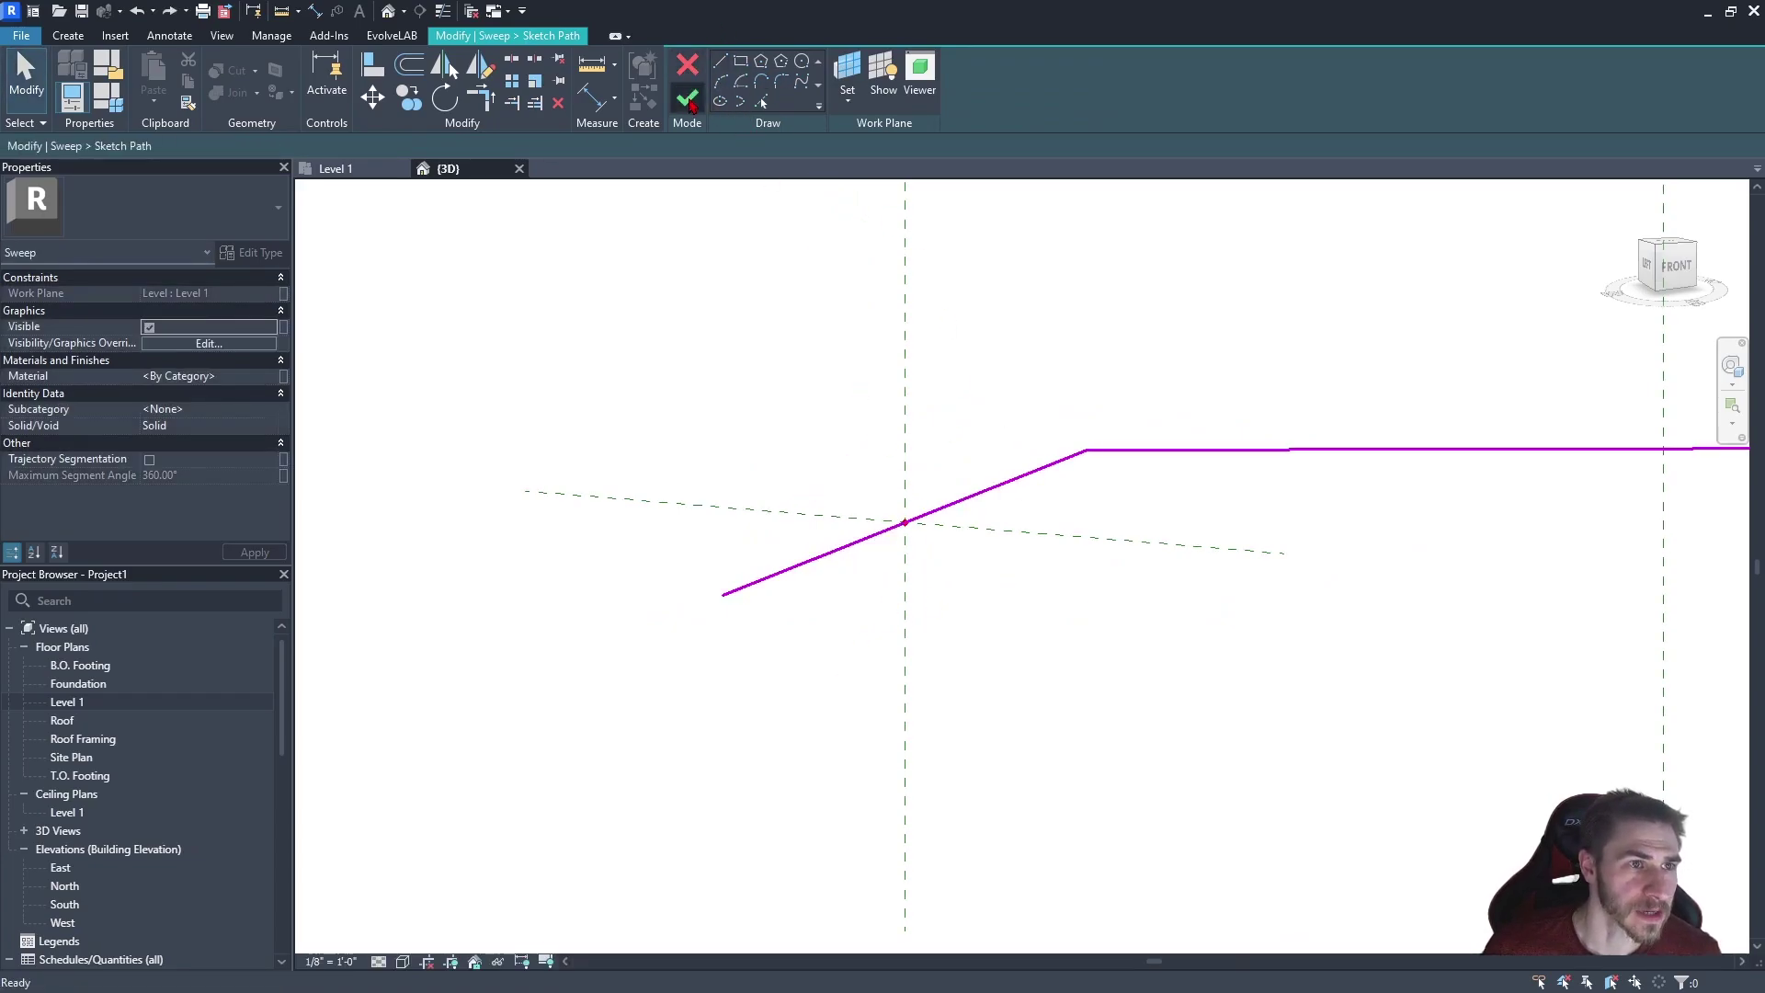
{"action": "left_click", "coordinate": [686, 98]}
Sketch a closed four-sided sweep profile, finish it, and inspect the sweep
{"action": "left_click", "coordinate": [947, 86]}
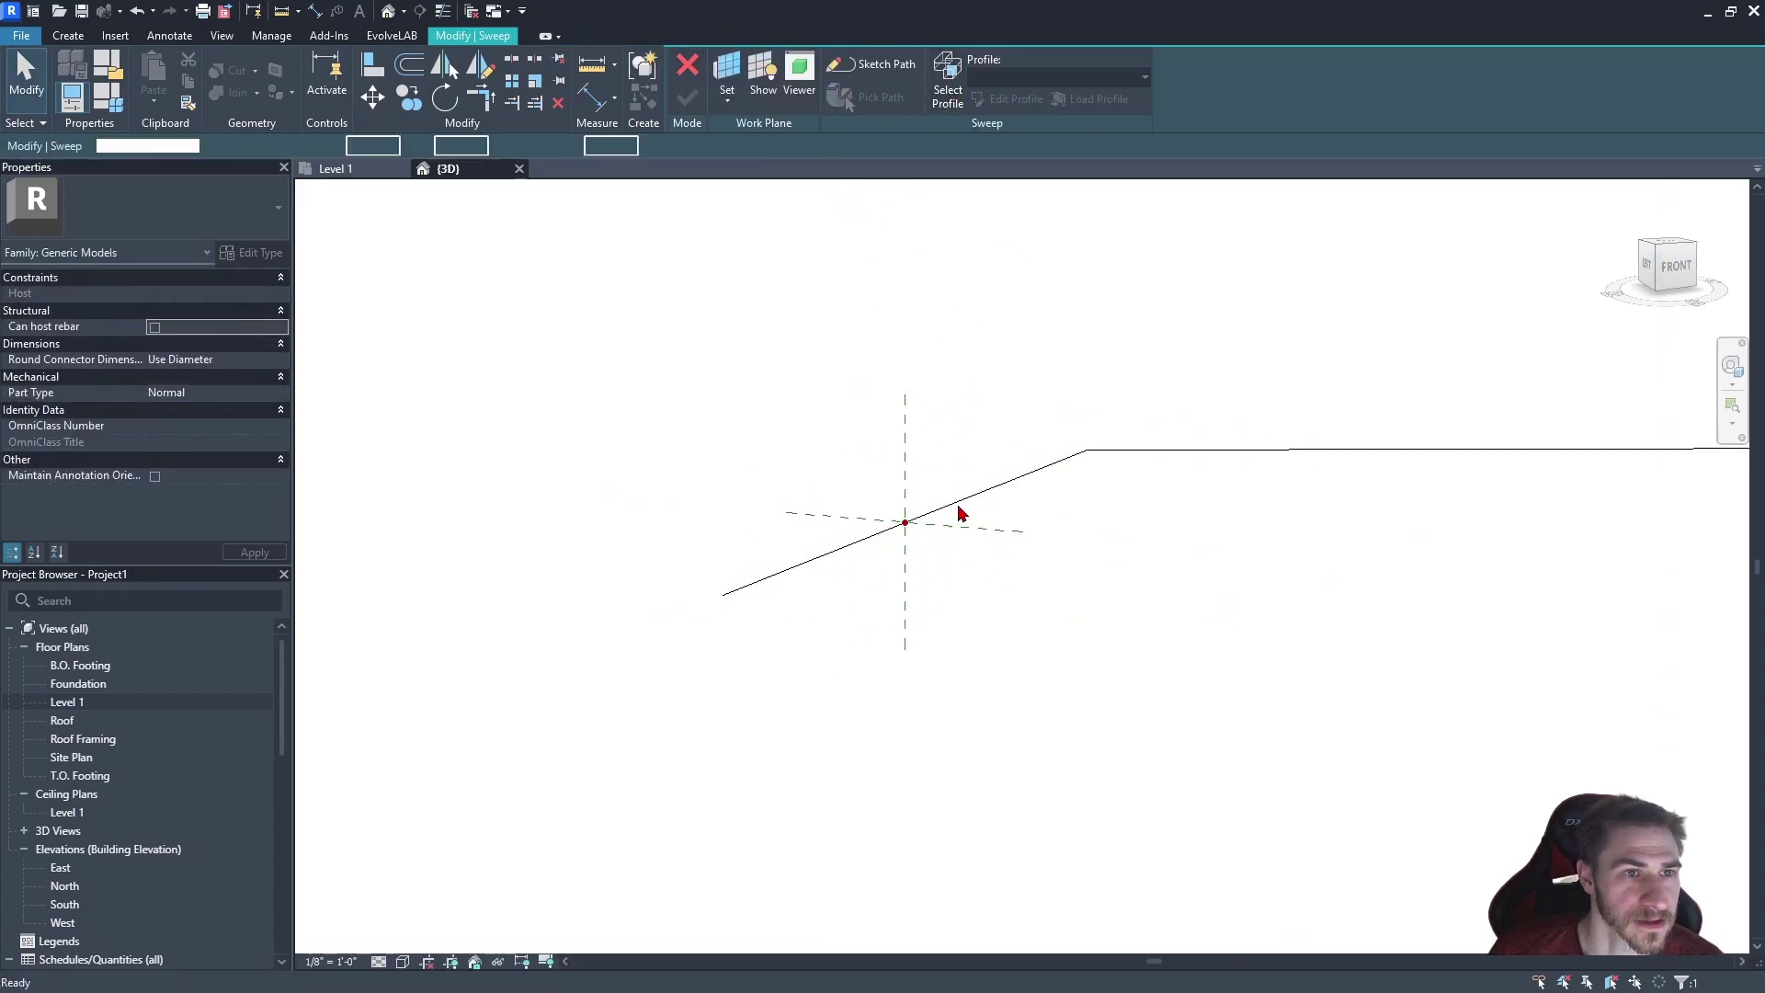
{"action": "left_click", "coordinate": [1015, 99]}
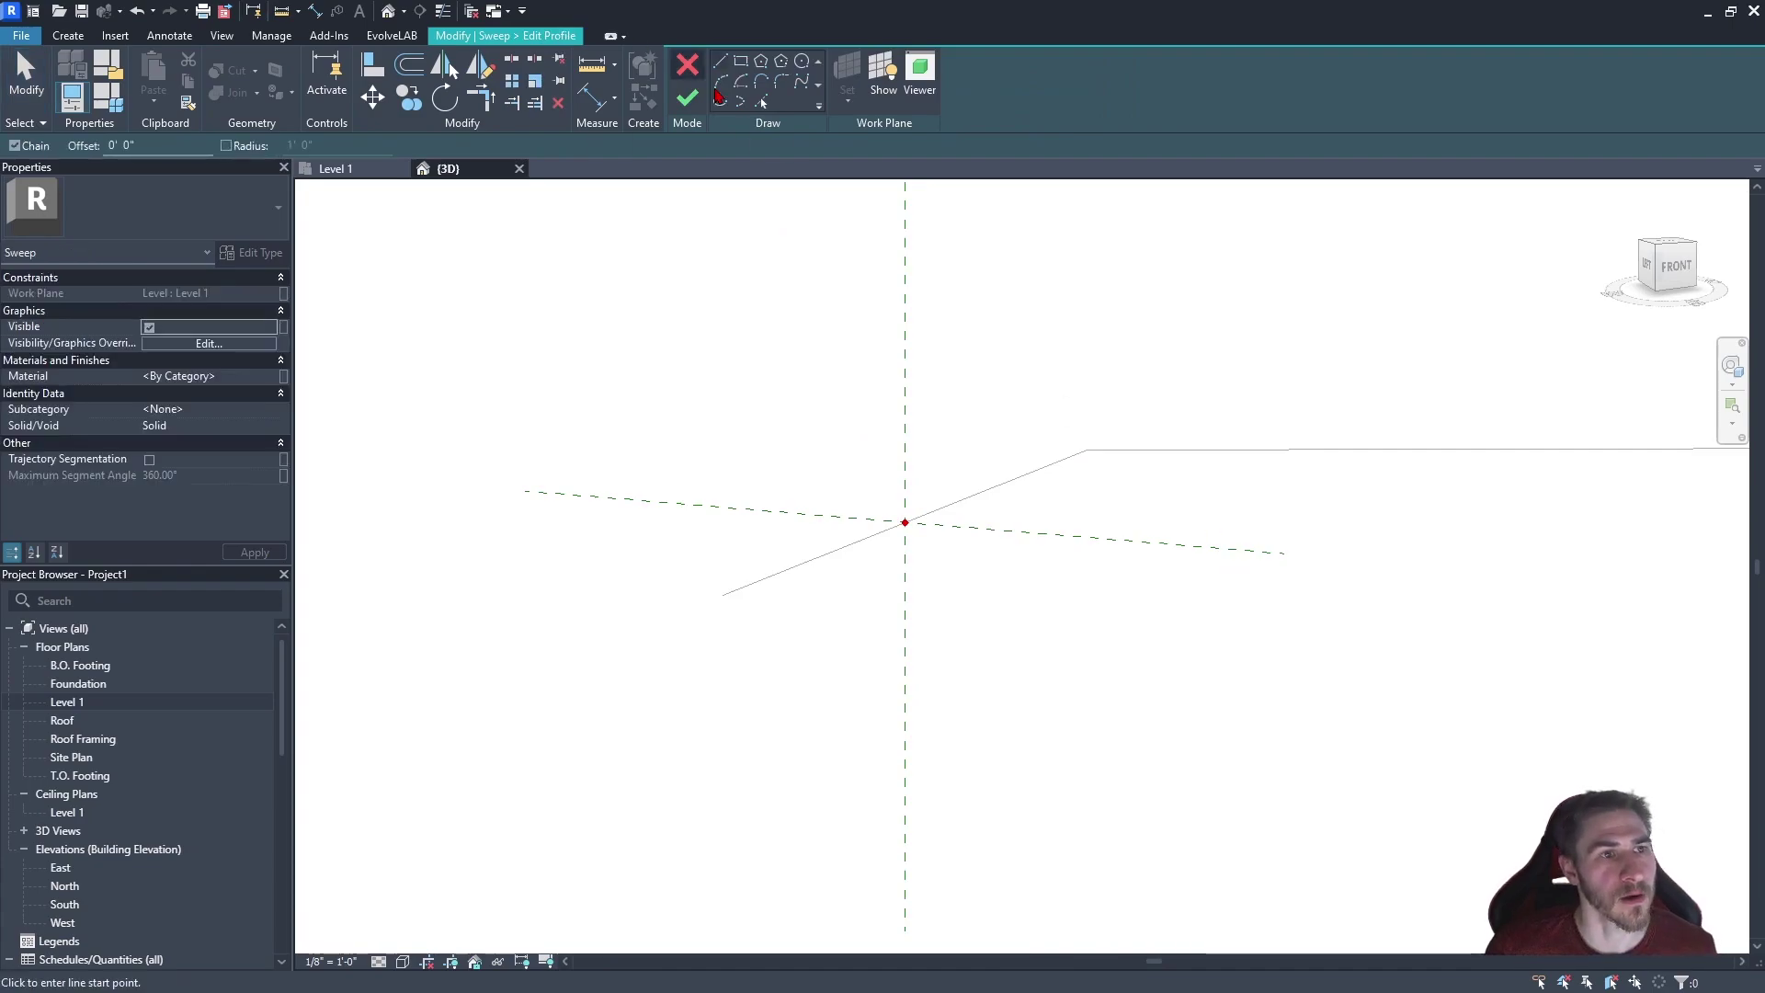
{"action": "left_click", "coordinate": [868, 476]}
{"action": "left_click", "coordinate": [814, 525]}
{"action": "left_click", "coordinate": [968, 638]}
{"action": "left_click", "coordinate": [1010, 488]}
{"action": "left_click", "coordinate": [965, 391]}
{"action": "left_click", "coordinate": [813, 524]}
{"action": "key", "text": "Escape"}
{"action": "key", "text": "Escape"}
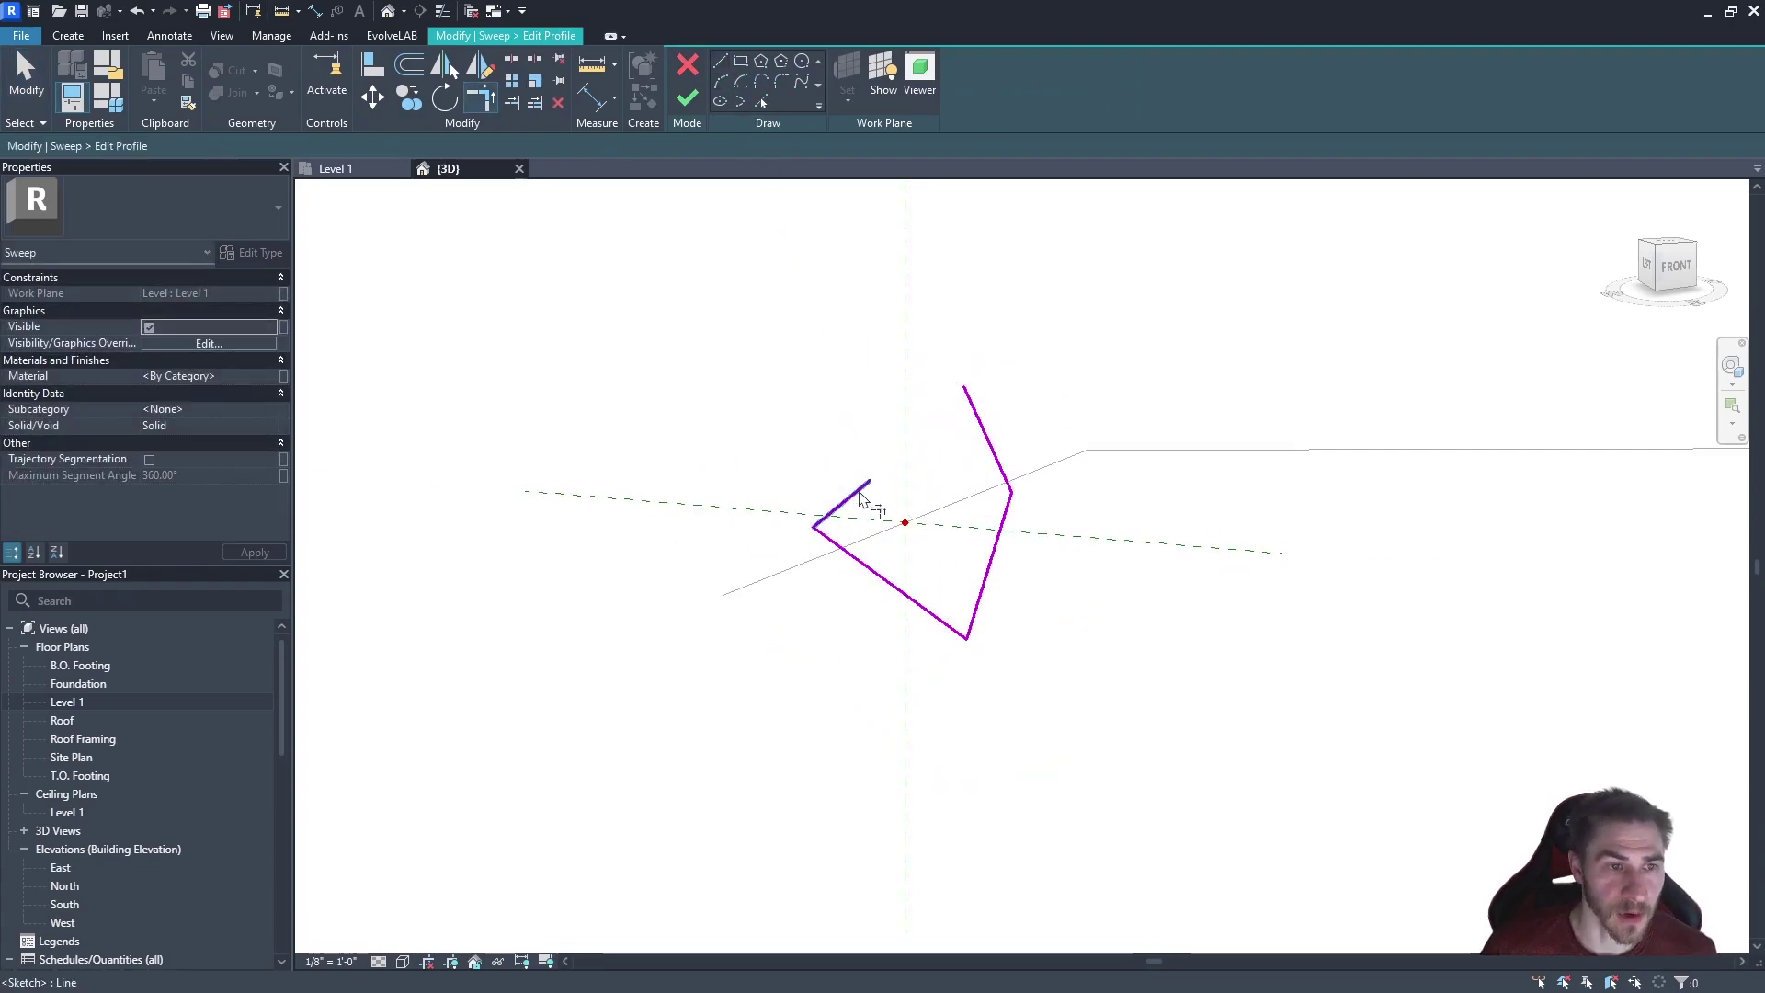
{"action": "left_click", "coordinate": [687, 99]}
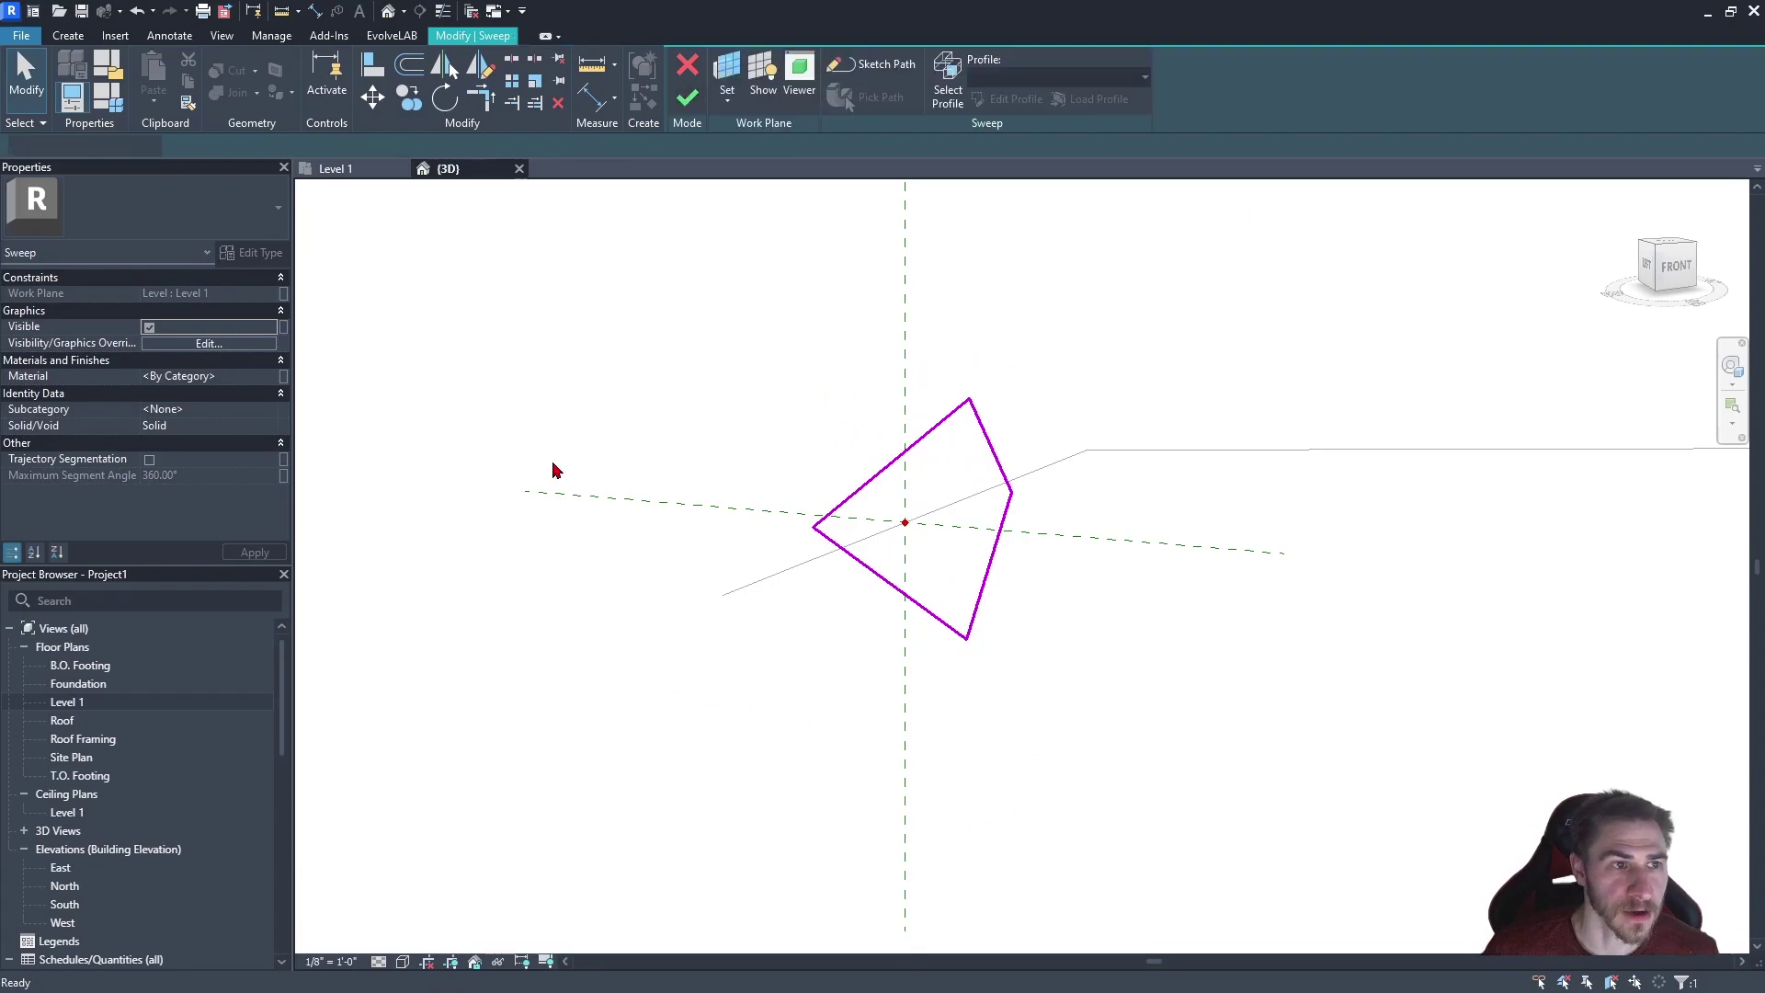
{"action": "mouse_move", "coordinate": [537, 394]}
{"action": "middle_mouse_down", "text": "shift"}
{"action": "mouse_move", "coordinate": [757, 669]}
{"action": "mouse_move", "coordinate": [1099, 694]}
{"action": "mouse_move", "coordinate": [1143, 650]}
{"action": "mouse_move", "coordinate": [1126, 657]}
{"action": "mouse_move", "coordinate": [1123, 630]}
{"action": "mouse_move", "coordinate": [1080, 824]}
{"action": "mouse_move", "coordinate": [1136, 703]}
{"action": "mouse_move", "coordinate": [1030, 732]}
{"action": "middle_mouse_up", "text": "shift"}
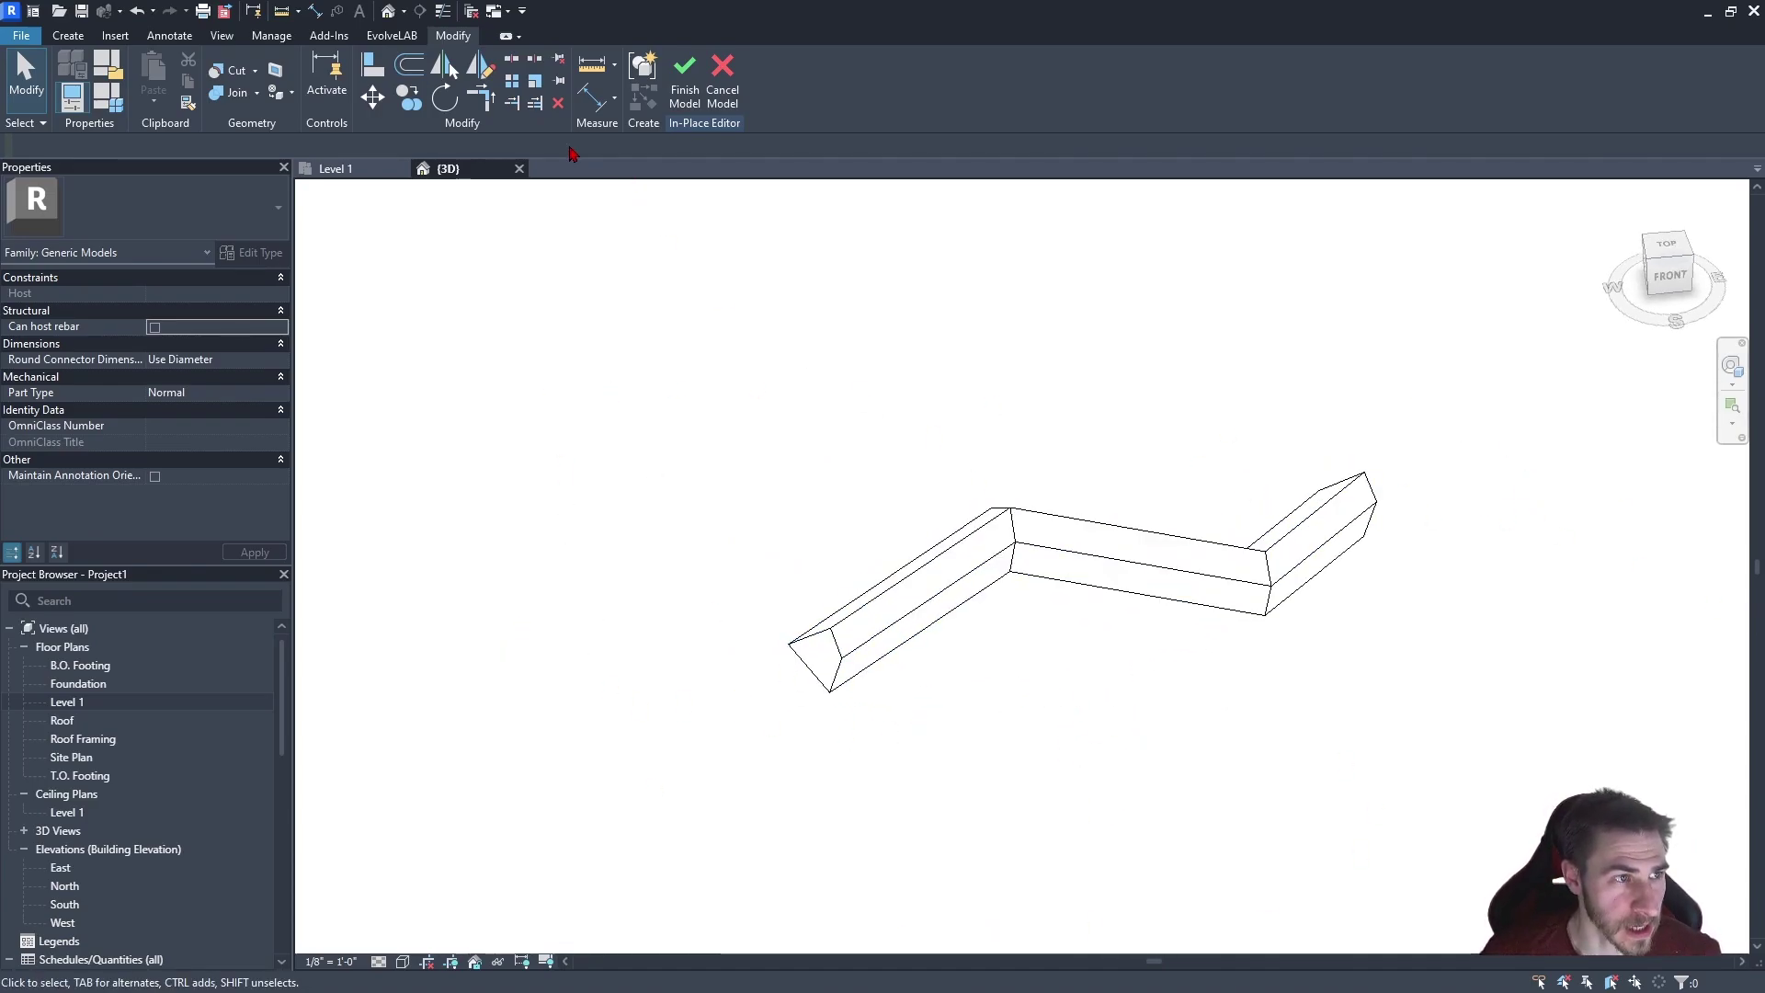
Reopen the sweep's path sketch, inspect it from several angles, and finish the sweep
{"action": "left_click", "coordinate": [888, 640]}
{"action": "left_click", "coordinate": [729, 80]}
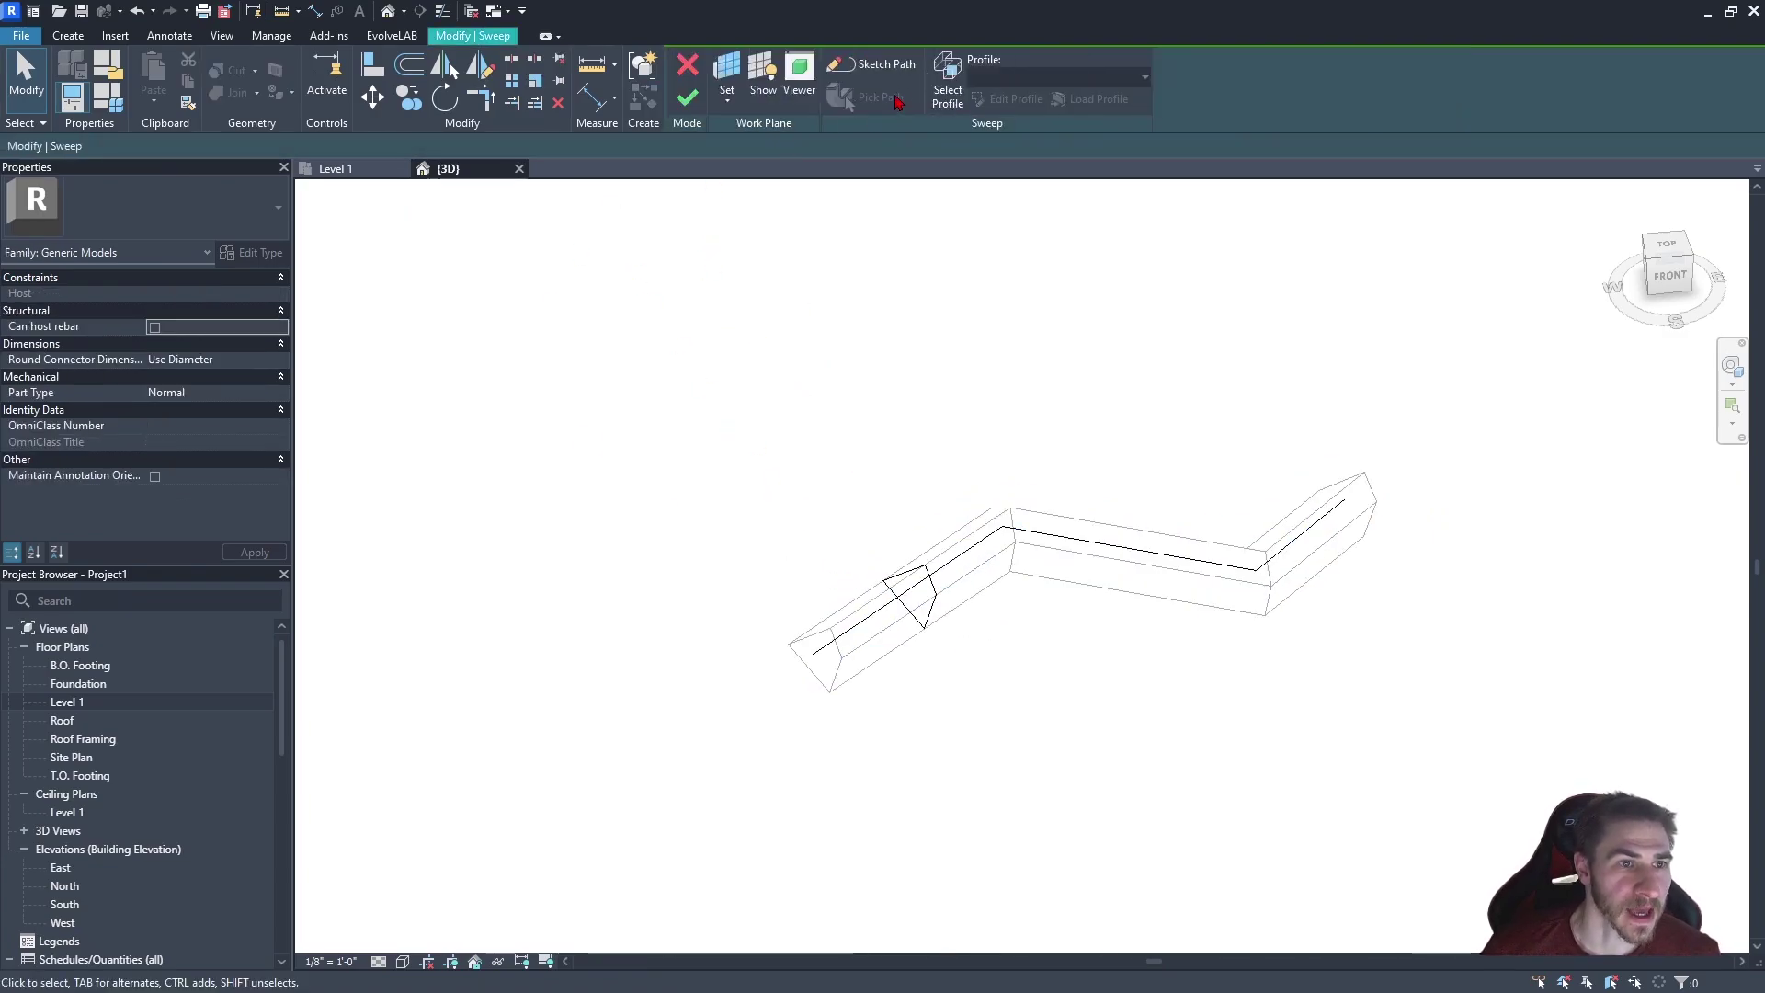
{"action": "left_click", "coordinate": [952, 63]}
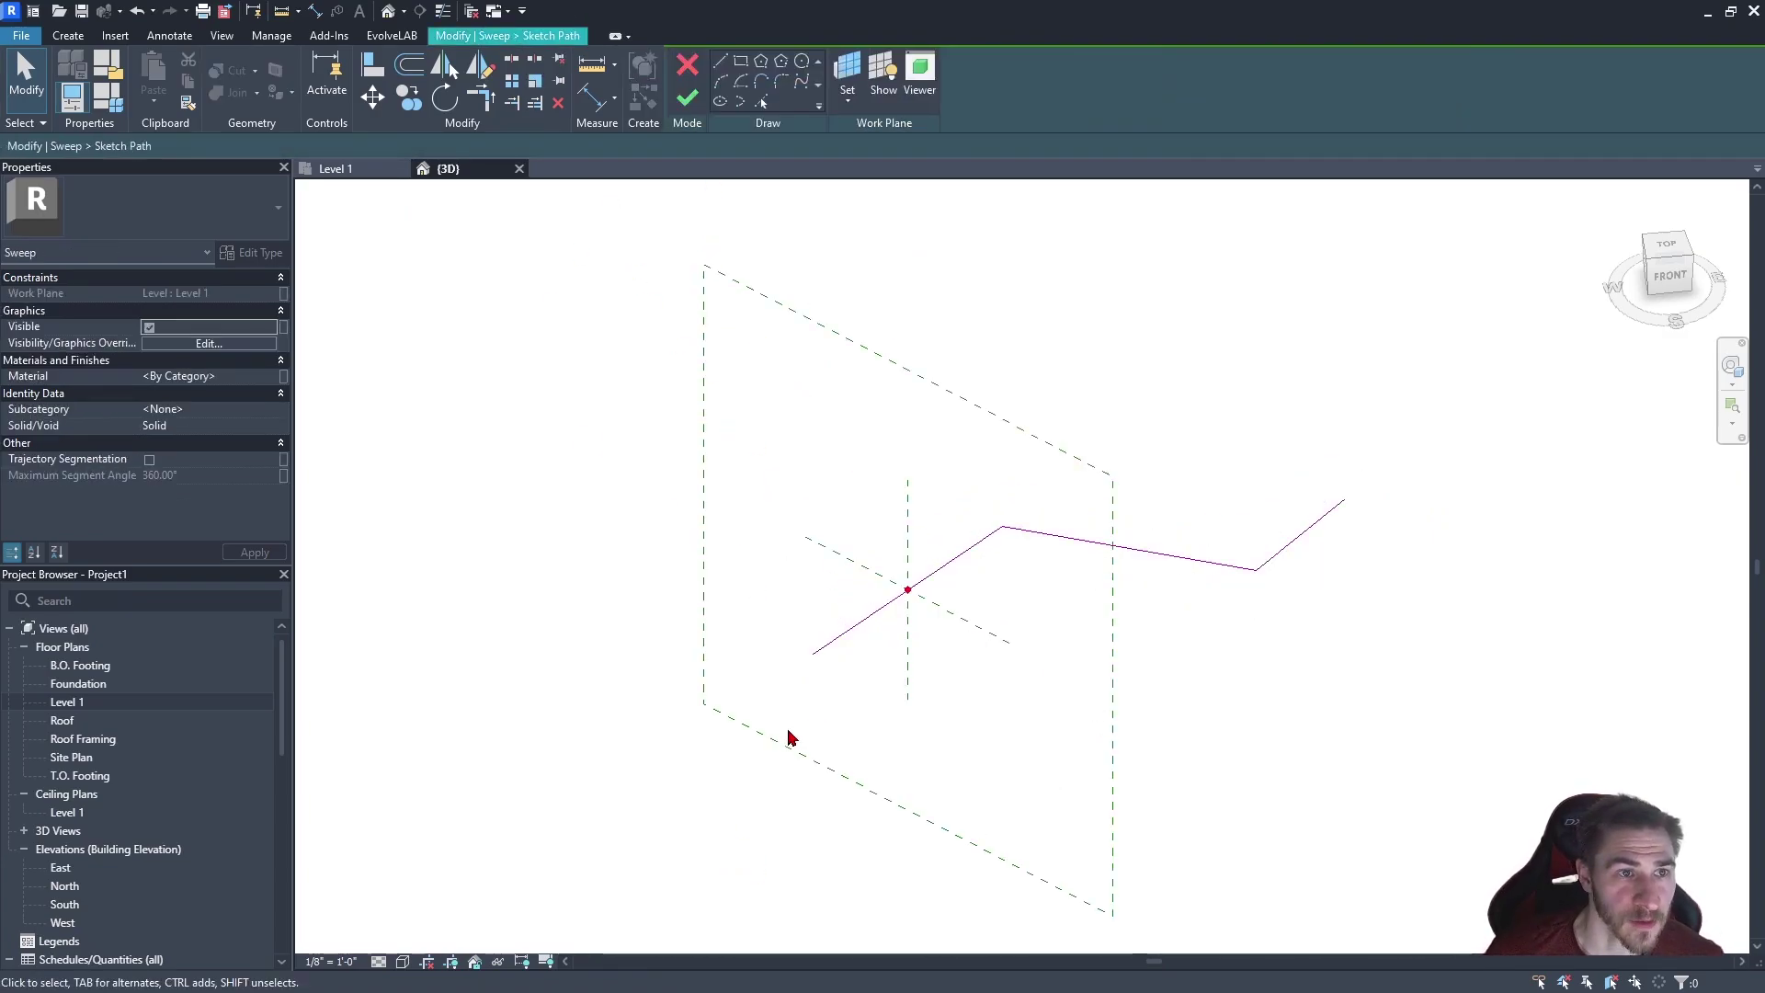
{"action": "middle_click_drag", "start_coordinate": [1039, 653], "coordinate": [1278, 434], "text": "shift"}
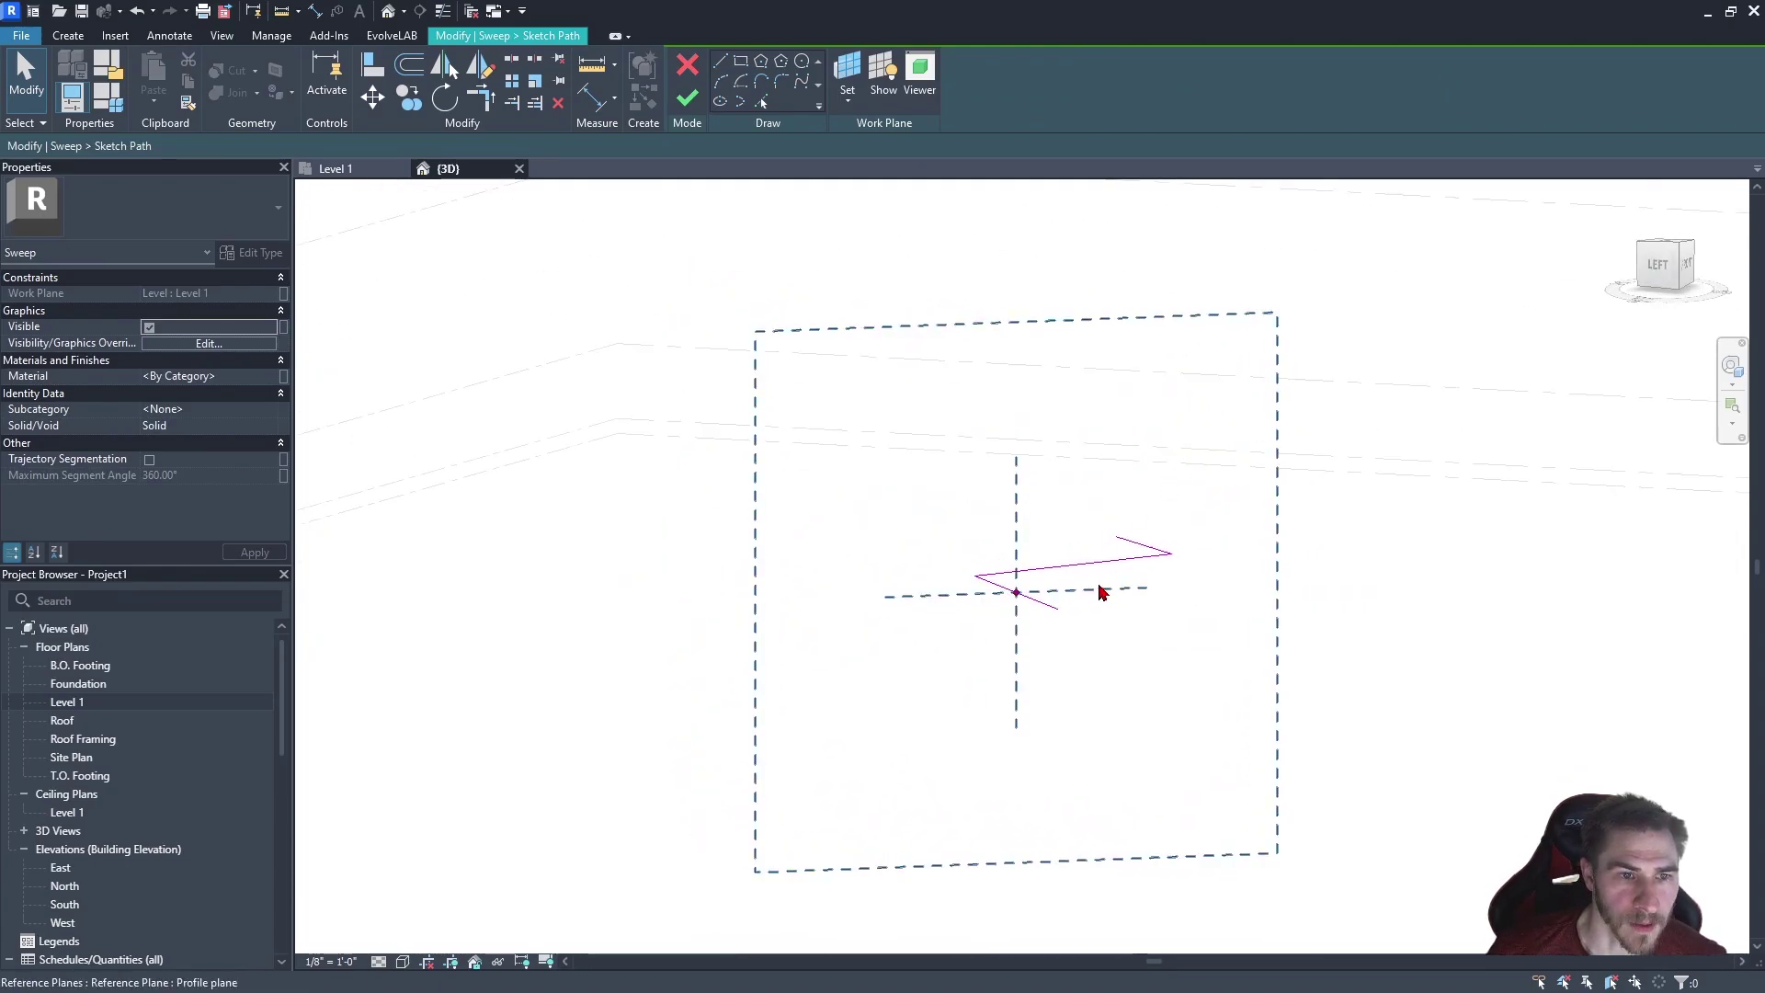
{"action": "middle_click_drag", "start_coordinate": [1063, 583], "coordinate": [1309, 402], "text": "shift"}
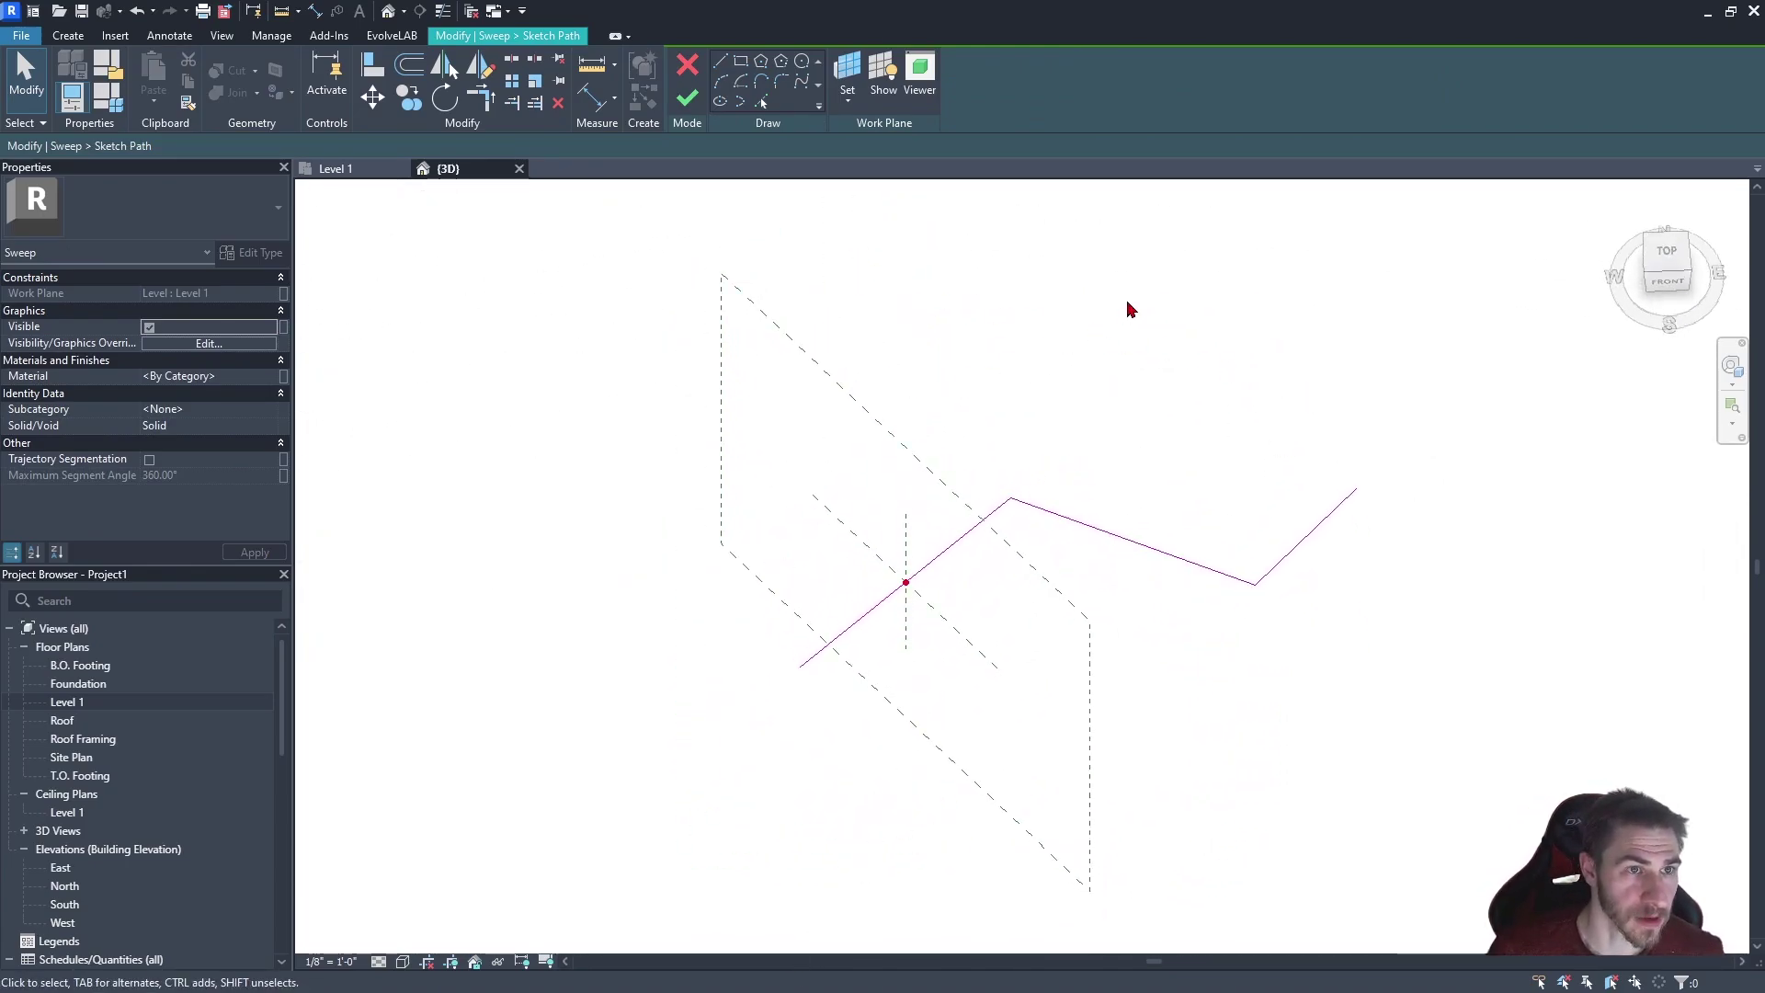
{"action": "mouse_move", "coordinate": [1127, 307]}
{"action": "middle_mouse_down", "text": "shift"}
{"action": "mouse_move", "coordinate": [1084, 520]}
{"action": "mouse_move", "coordinate": [1081, 416]}
{"action": "mouse_move", "coordinate": [1111, 524]}
{"action": "mouse_move", "coordinate": [1134, 475]}
{"action": "middle_mouse_up", "text": "shift"}
{"action": "mouse_move", "coordinate": [1124, 607]}
{"action": "middle_mouse_down", "text": "shift"}
{"action": "mouse_move", "coordinate": [1489, 395]}
{"action": "mouse_move", "coordinate": [1347, 465]}
{"action": "mouse_move", "coordinate": [1040, 551]}
{"action": "middle_mouse_up", "text": "shift"}
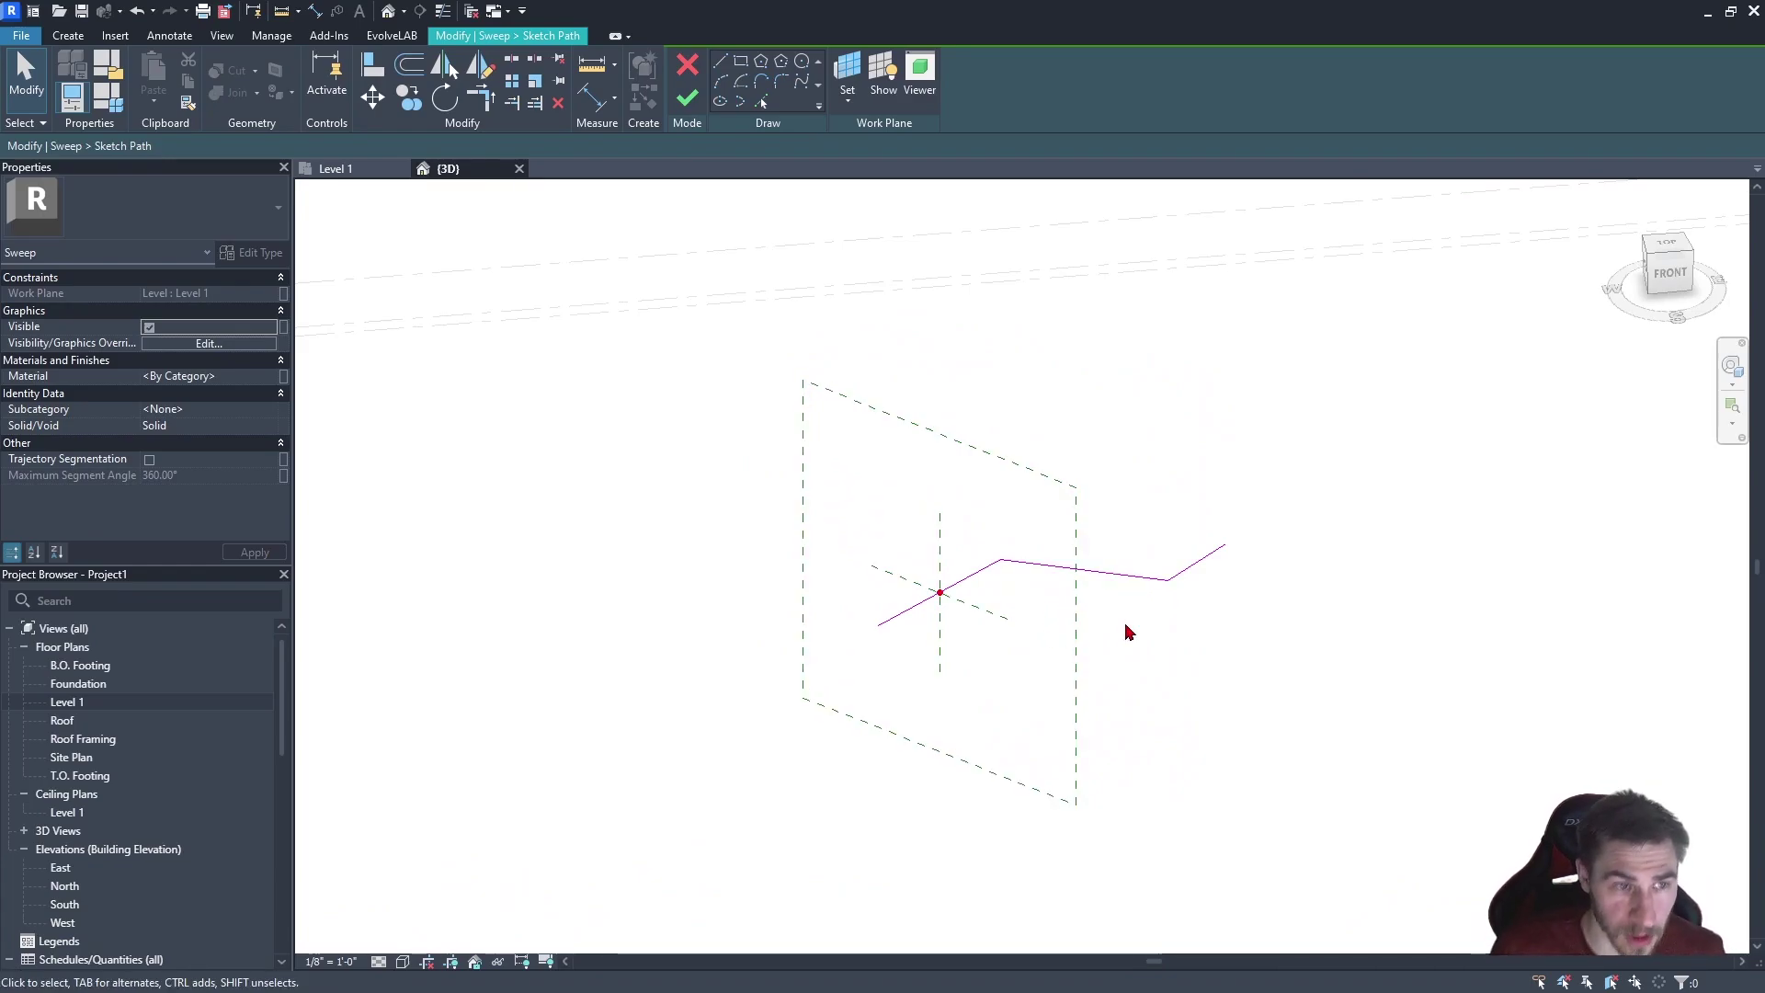
{"action": "left_click", "coordinate": [687, 99]}
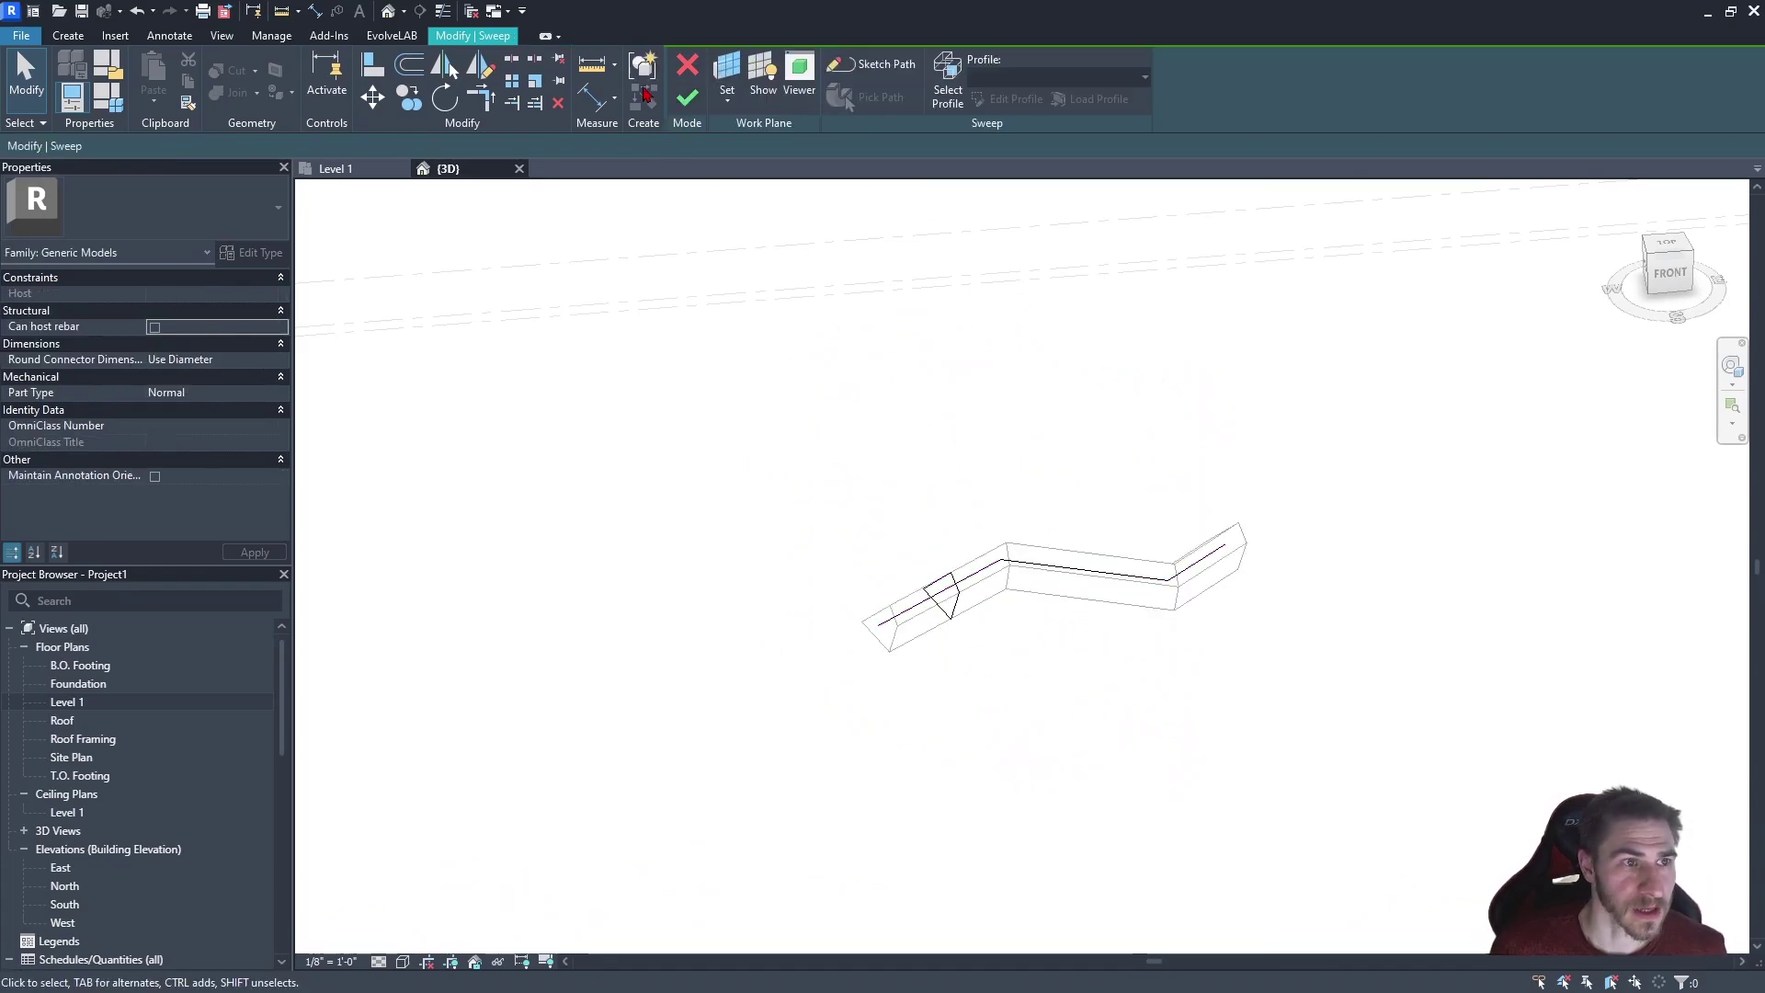
Finish the in-place model and frame the completed zigzag sweep
{"action": "left_click", "coordinate": [1201, 673]}
{"action": "middle_click_drag", "start_coordinate": [1201, 674], "coordinate": [980, 504], "text": "shift"}
{"action": "left_click", "coordinate": [987, 84]}
{"action": "middle_click_drag", "start_coordinate": [1040, 735], "coordinate": [1100, 680], "text": "shift"}
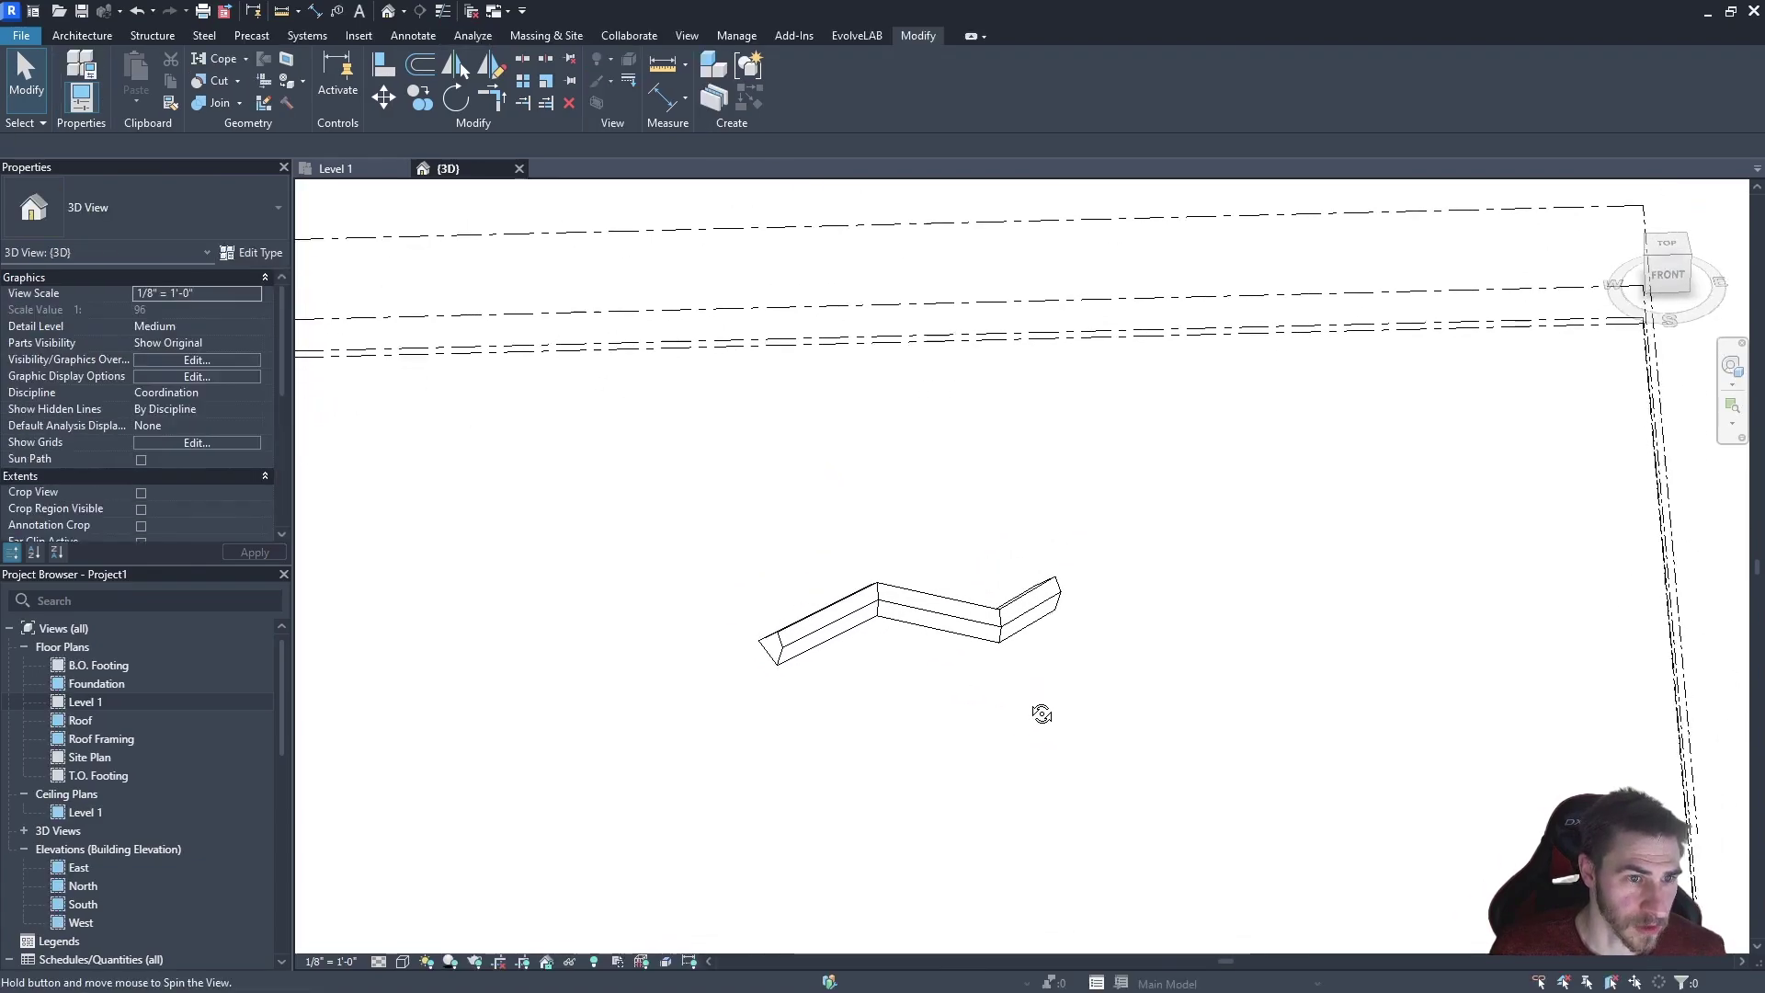
Draw an 8-foot Generic 8-inch wall beside the zigzag sweep using WA
{"action": "left_click", "coordinate": [84, 35]}
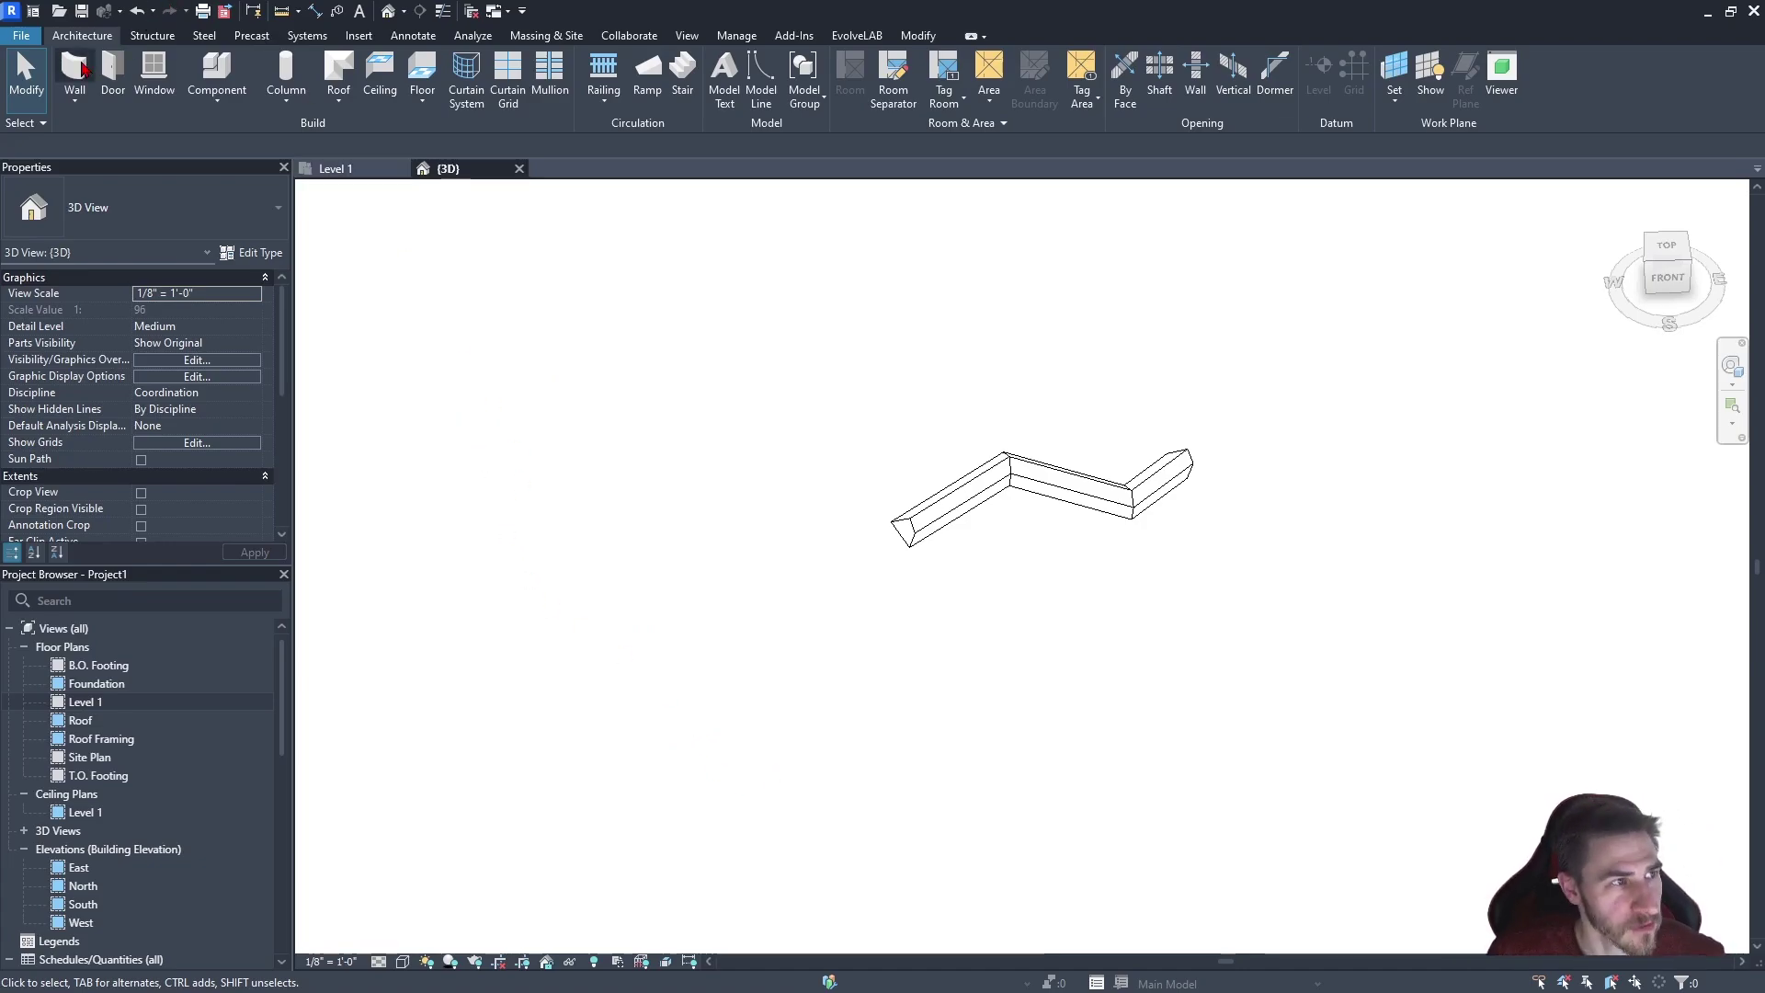
{"action": "key", "text": "w"}
{"action": "key", "text": "a"}
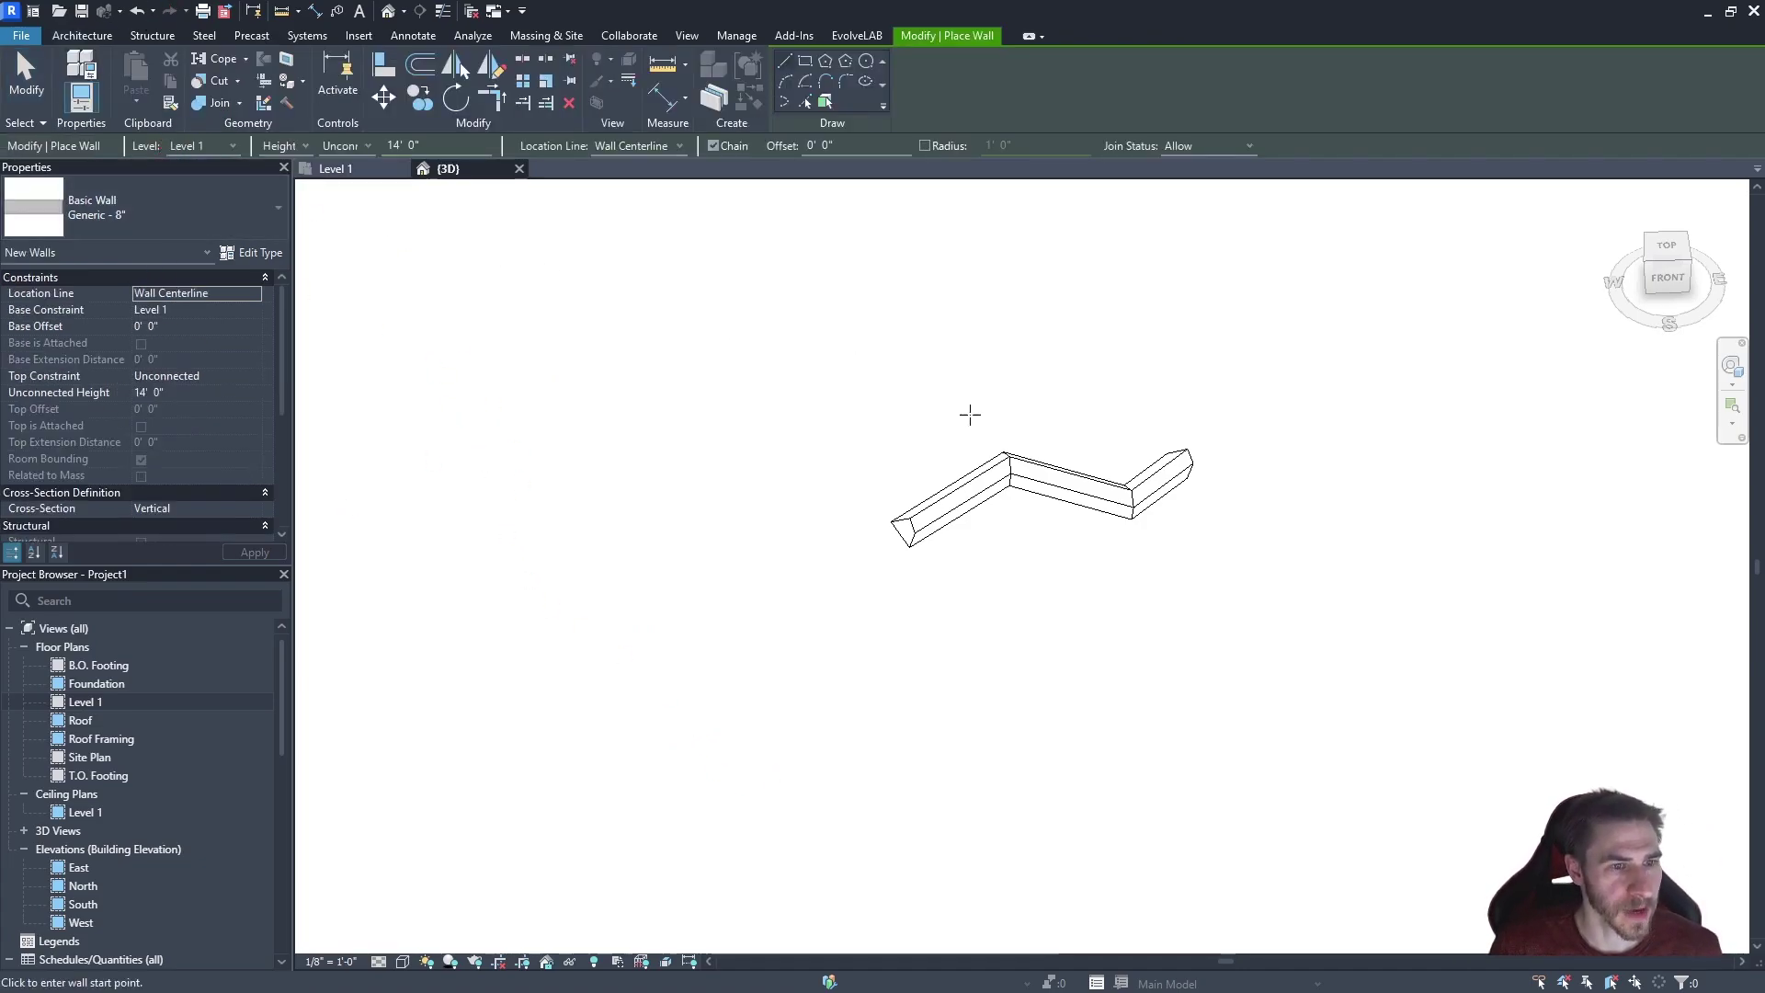
{"action": "left_click", "coordinate": [785, 828]}
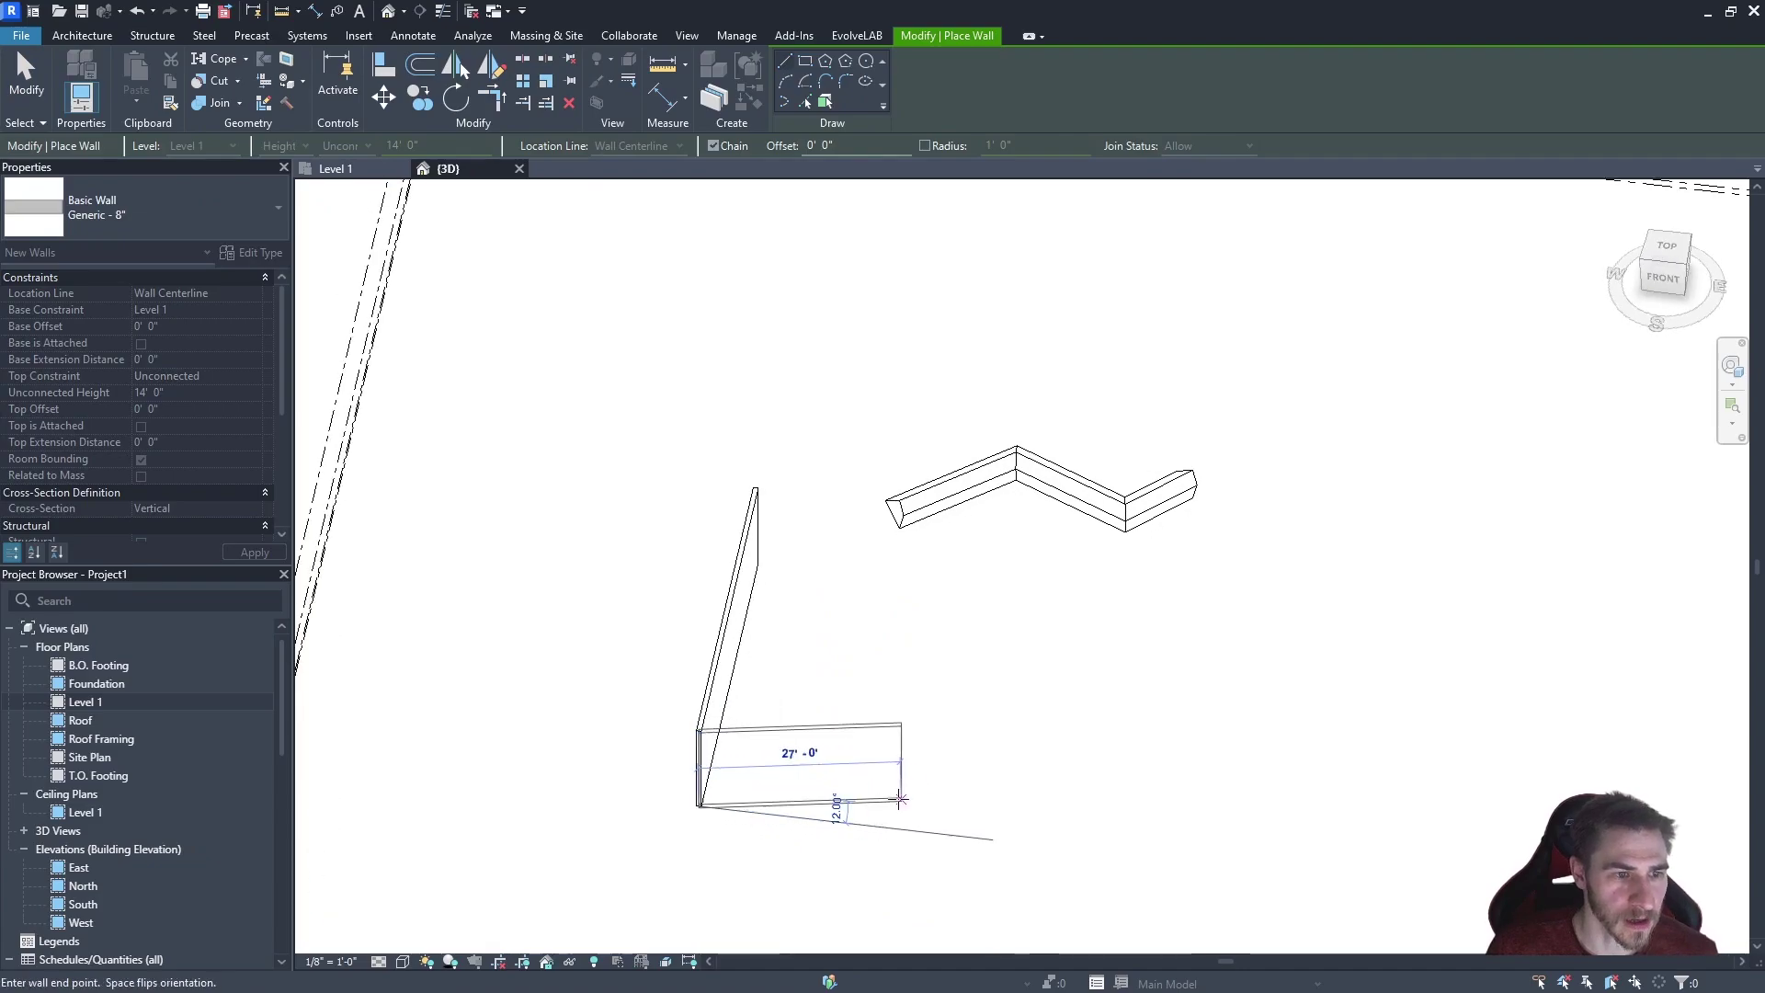
{"action": "left_click", "coordinate": [731, 651]}
{"action": "key", "text": "Escape"}
{"action": "key", "text": "Escape"}
Select the new wall and orbit around it to inspect it from several angles
{"action": "left_click", "coordinate": [729, 660]}
{"action": "mouse_move", "coordinate": [827, 726]}
{"action": "middle_mouse_down", "text": "shift"}
{"action": "mouse_move", "coordinate": [736, 606]}
{"action": "mouse_move", "coordinate": [835, 714]}
{"action": "middle_mouse_up", "text": "shift"}
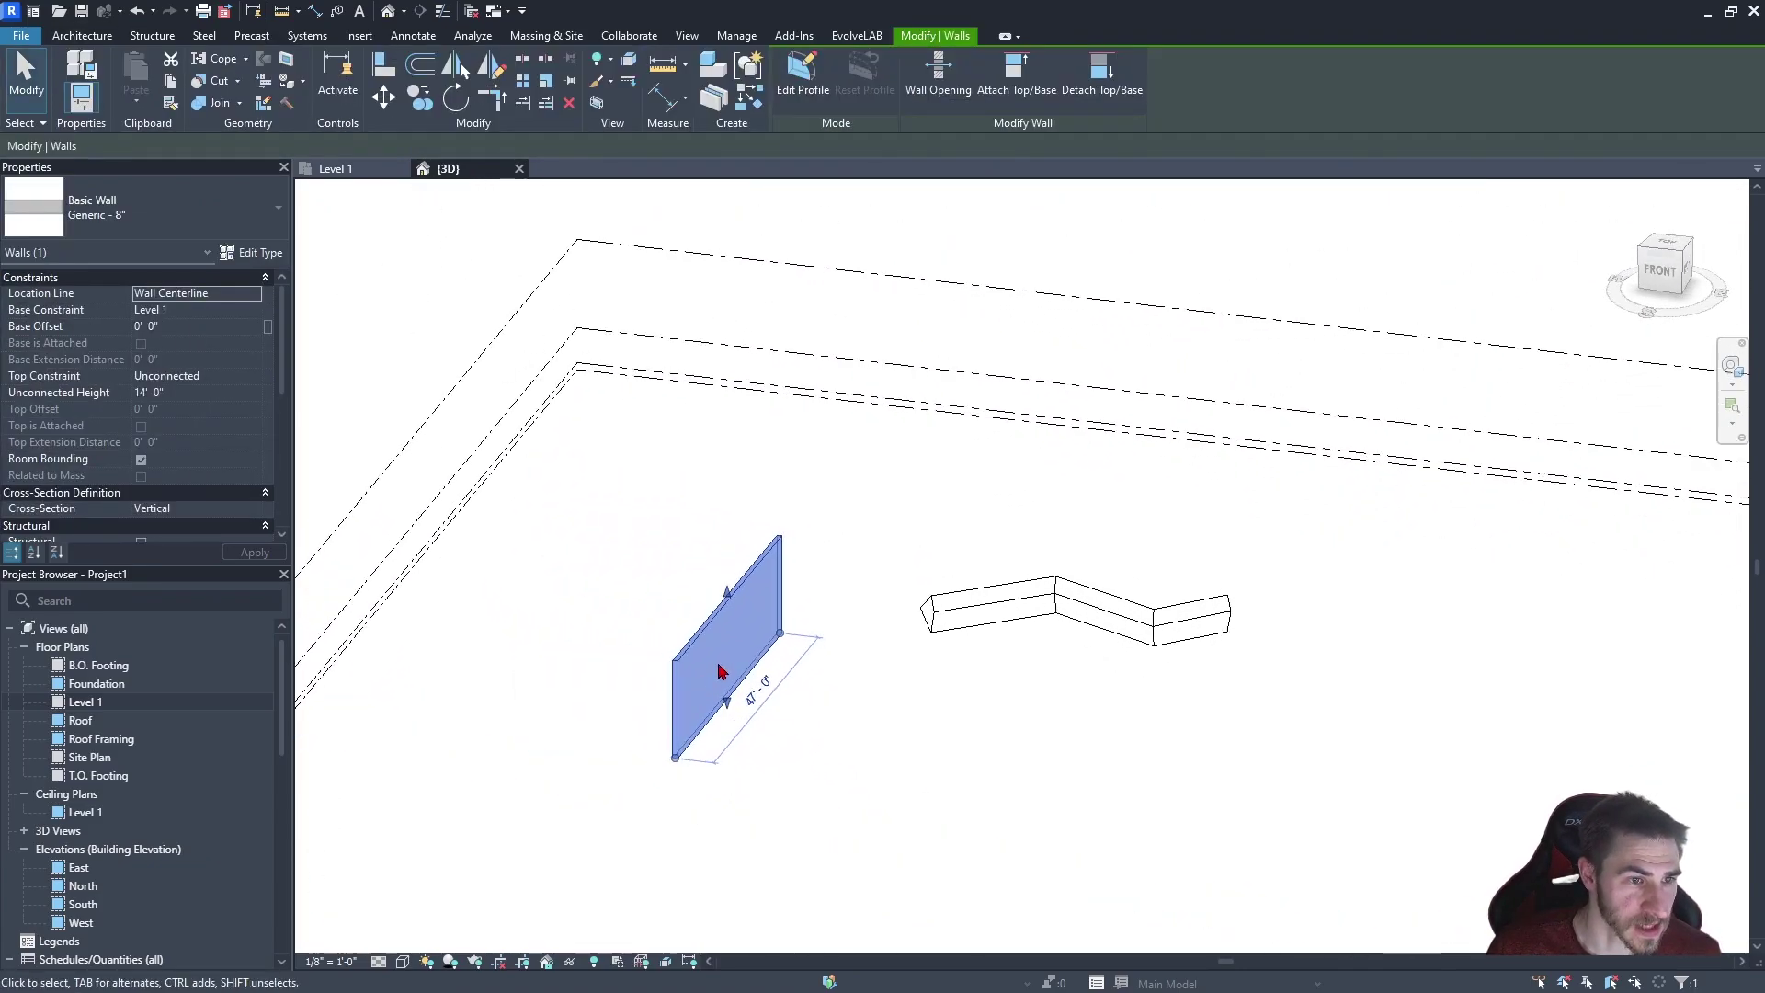
{"action": "mouse_move", "coordinate": [732, 657]}
{"action": "middle_mouse_down", "text": "shift"}
{"action": "mouse_move", "coordinate": [864, 579]}
{"action": "mouse_move", "coordinate": [810, 801]}
{"action": "mouse_move", "coordinate": [731, 730]}
{"action": "mouse_move", "coordinate": [709, 670]}
{"action": "mouse_move", "coordinate": [791, 675]}
{"action": "mouse_move", "coordinate": [779, 829]}
{"action": "middle_mouse_up", "text": "shift"}
{"action": "mouse_move", "coordinate": [773, 752]}
{"action": "middle_mouse_down", "text": "shift"}
{"action": "mouse_move", "coordinate": [737, 760]}
{"action": "mouse_move", "coordinate": [796, 585]}
{"action": "mouse_move", "coordinate": [700, 758]}
{"action": "mouse_move", "coordinate": [760, 816]}
{"action": "mouse_move", "coordinate": [791, 796]}
{"action": "mouse_move", "coordinate": [868, 607]}
{"action": "middle_mouse_up", "text": "shift"}
{"action": "left_click", "coordinate": [791, 794]}
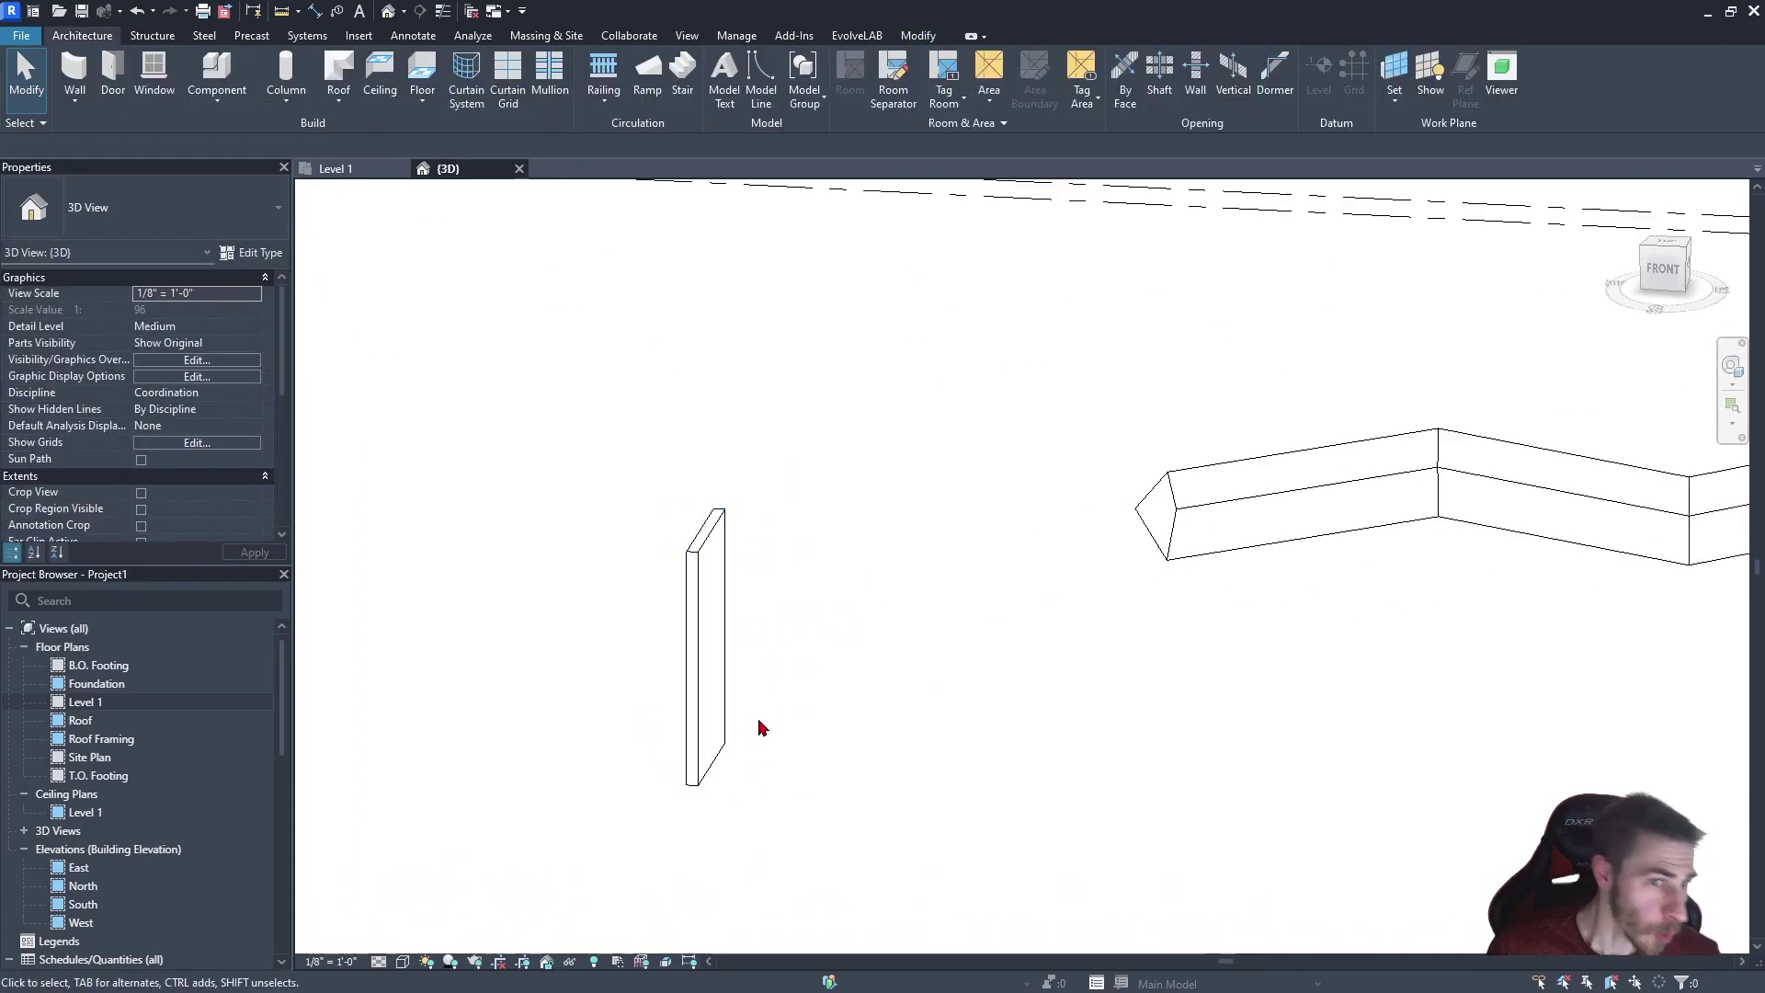
Create a second in-place Generic Models model named 'Sweep'
{"action": "left_click", "coordinate": [1188, 511]}
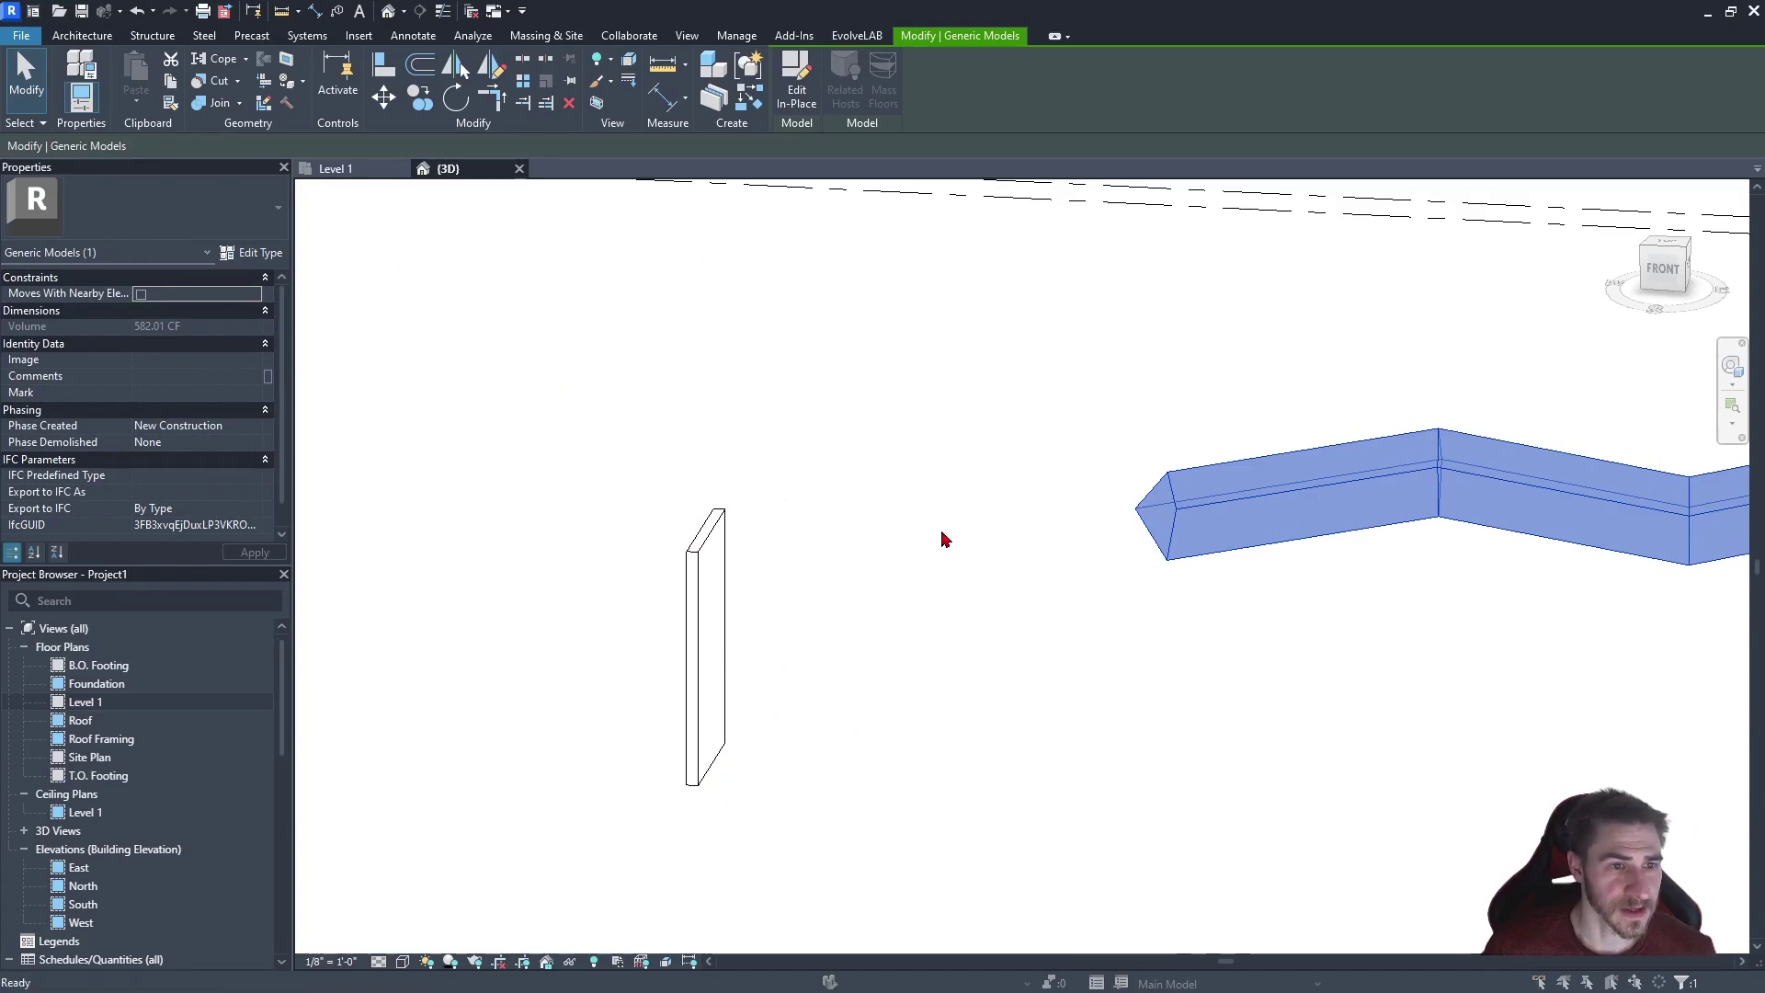
{"action": "key", "text": "f"}
{"action": "key", "text": "c"}
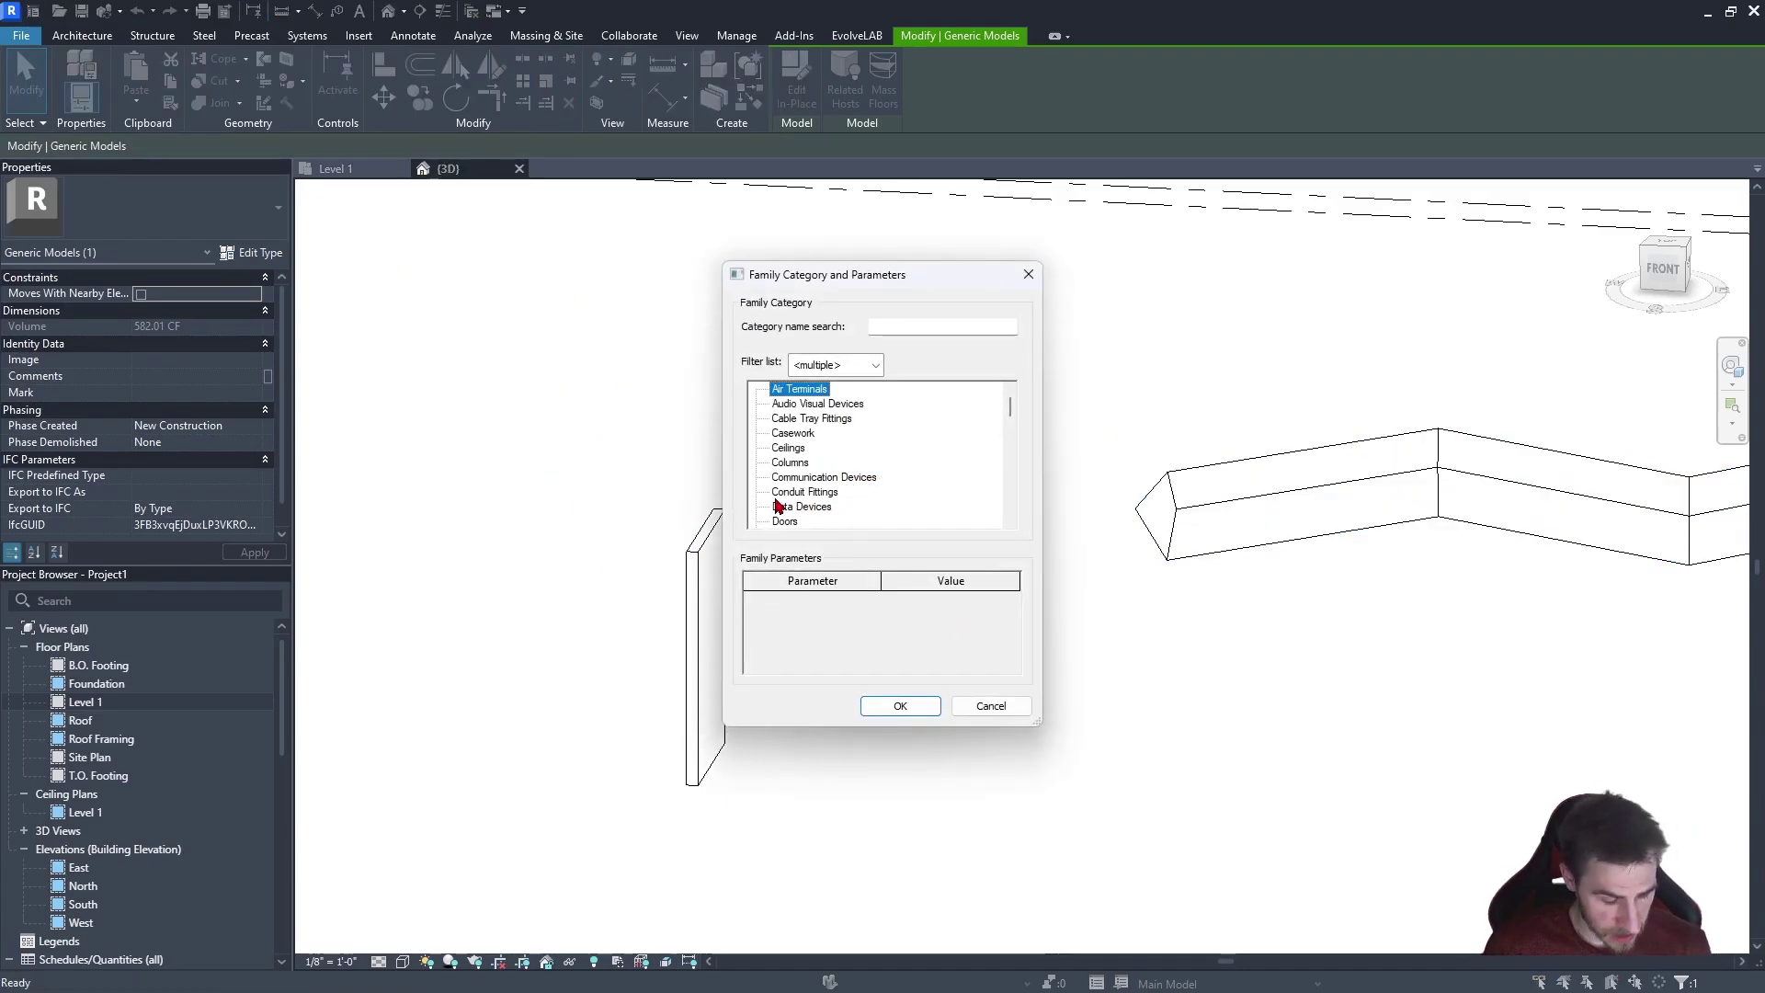
{"action": "key", "text": "g"}
{"action": "scroll", "coordinate": [870, 441], "scroll_direction": "down", "scroll_amount": 1}
{"action": "key", "text": "Return"}
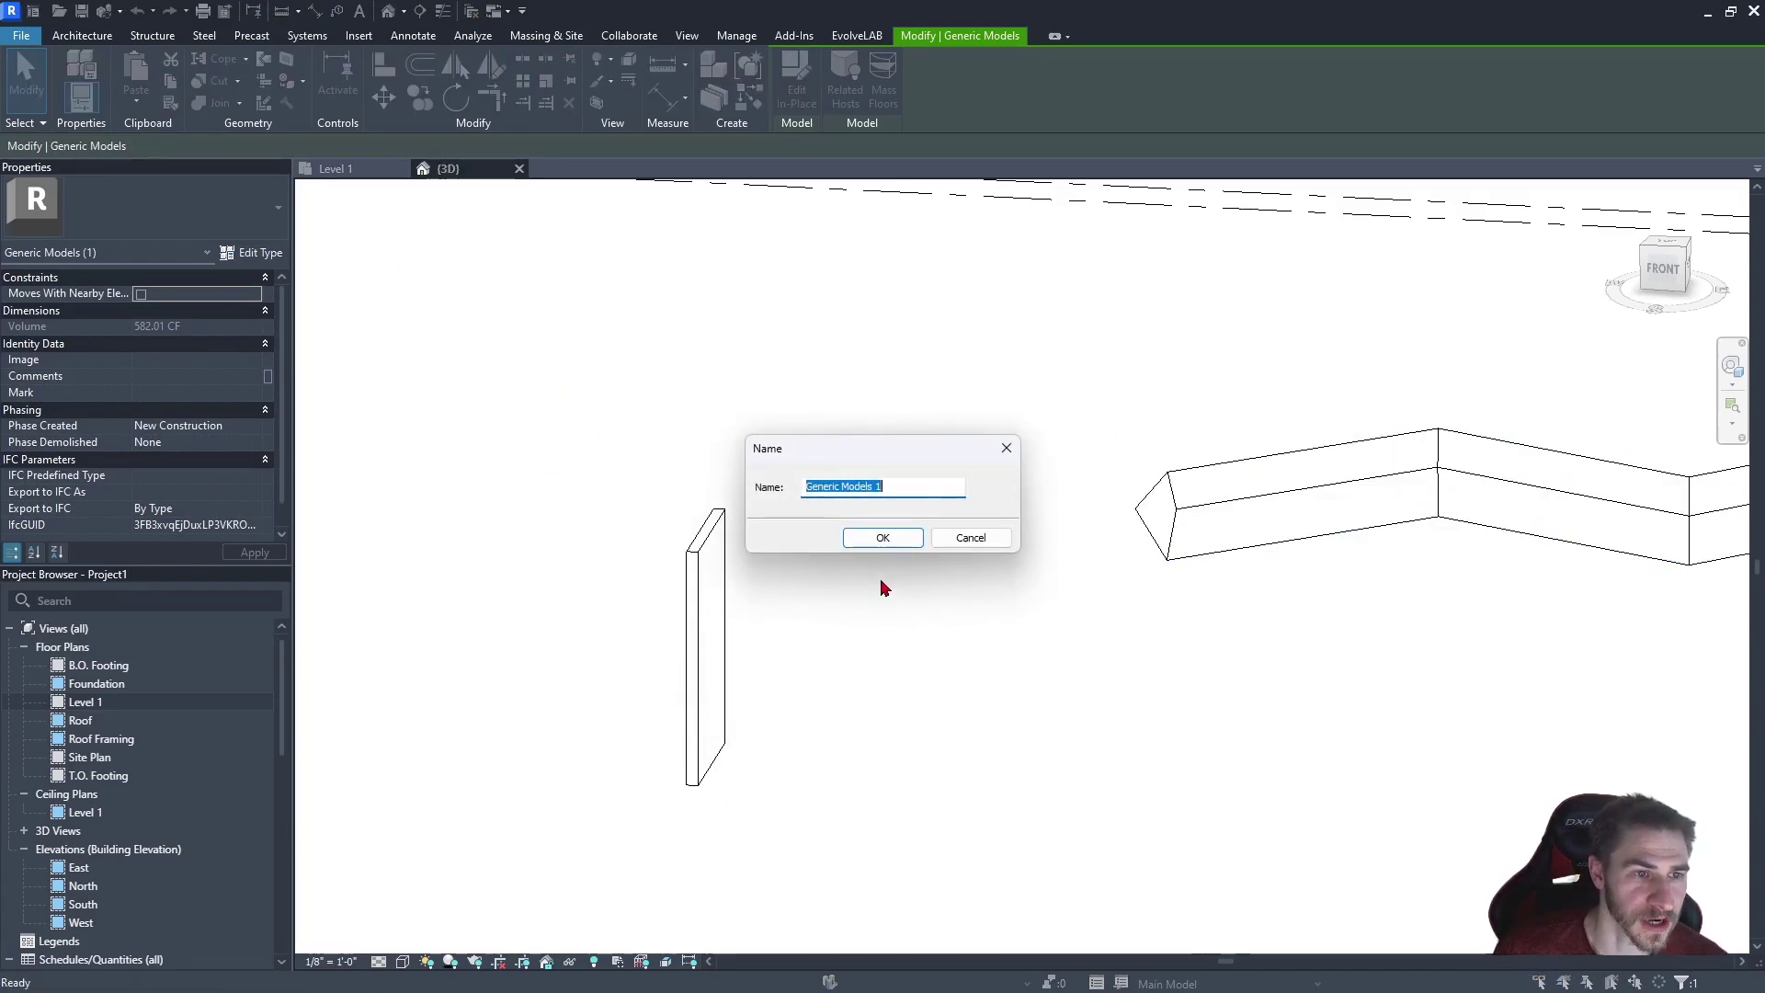
{"action": "type", "text": "Sweep 2"}
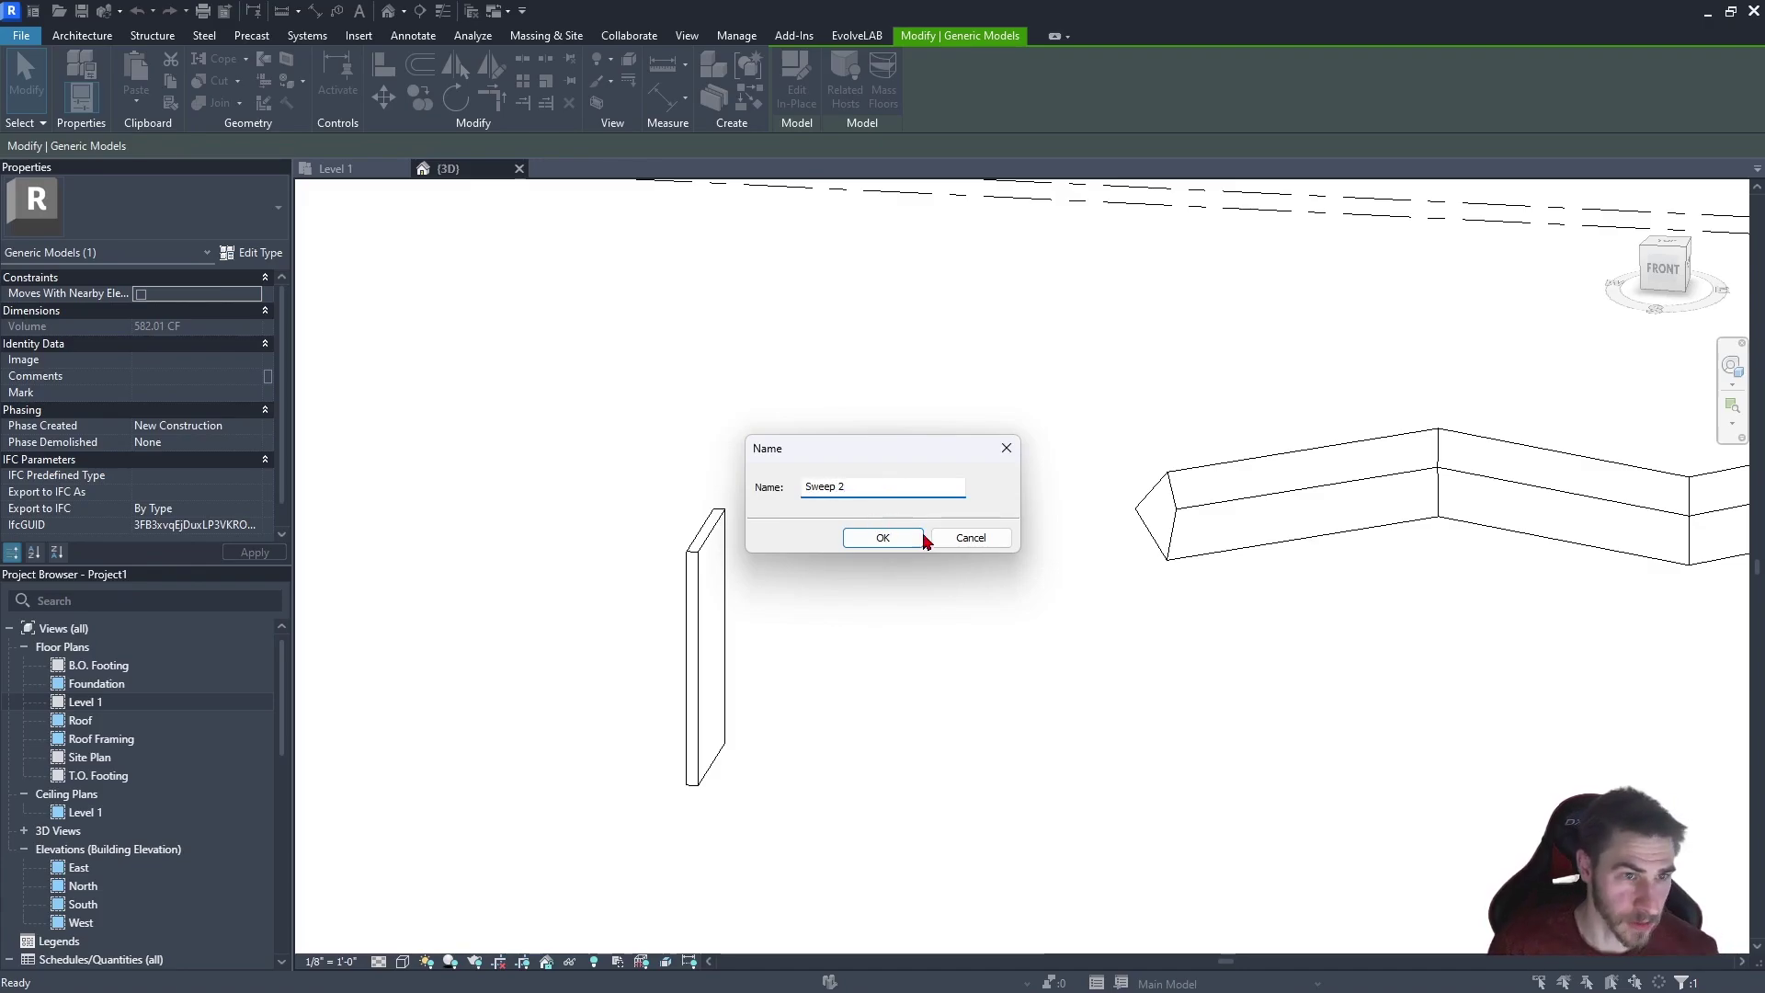
{"action": "left_click", "coordinate": [917, 539]}
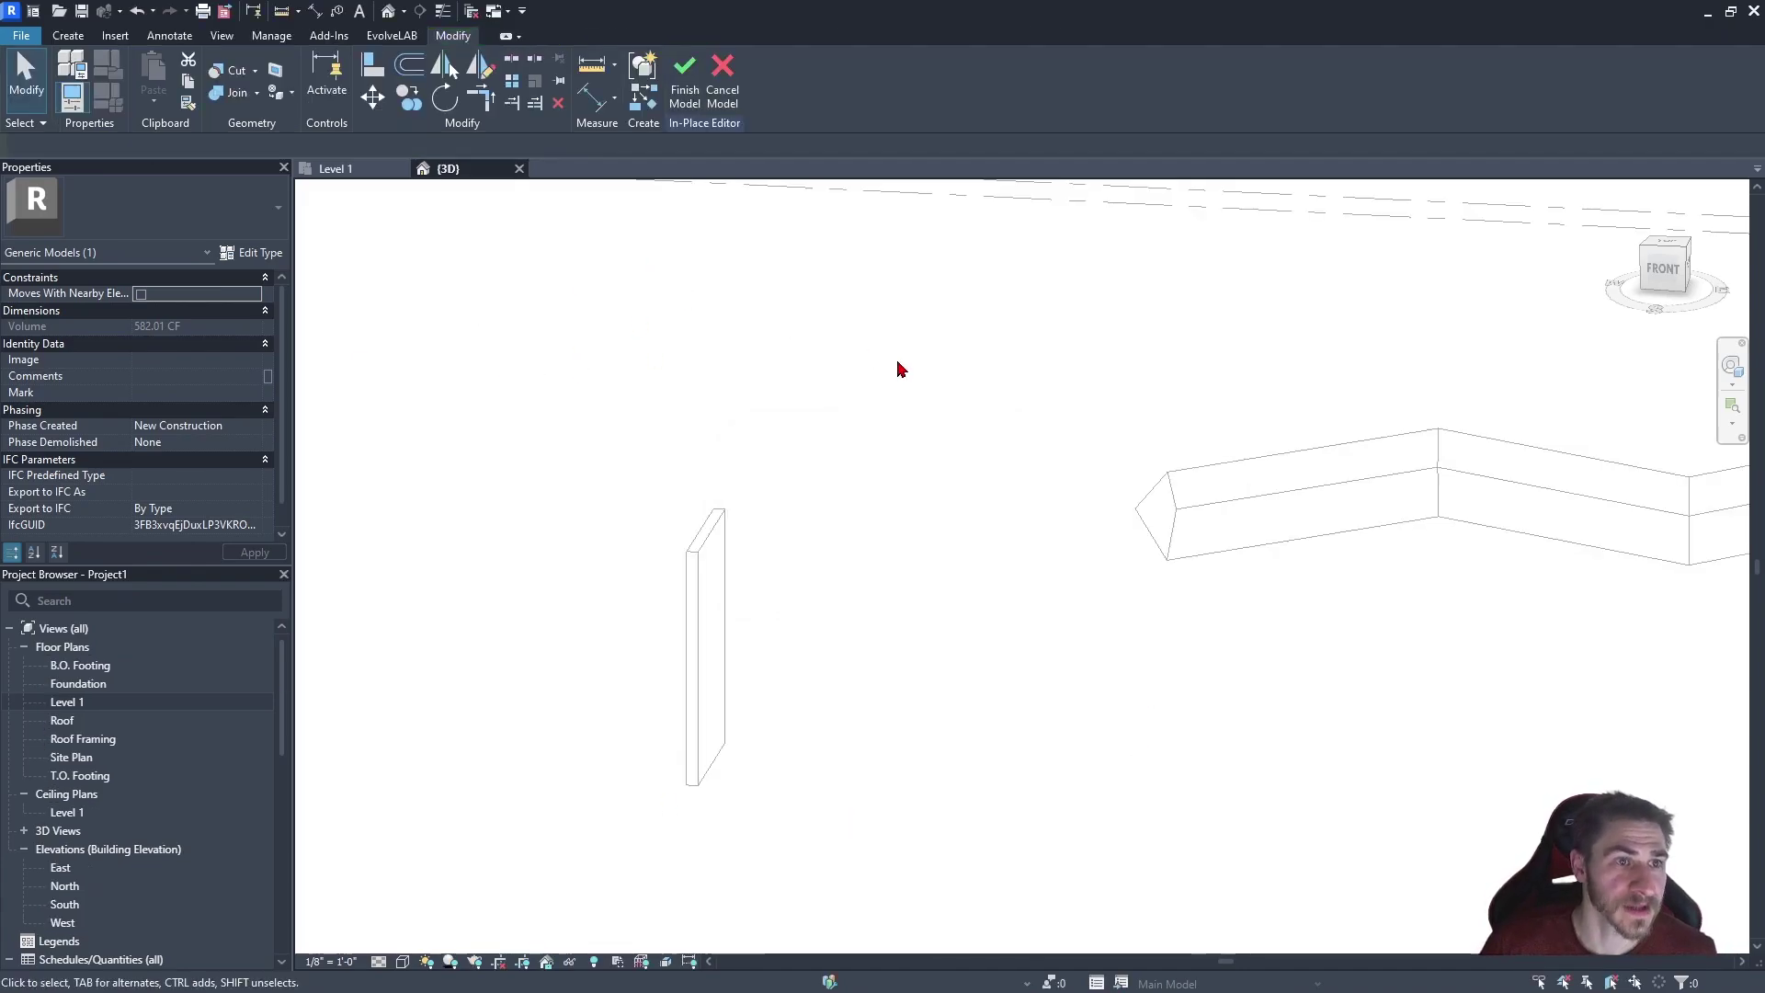
{"action": "middle_click_drag", "start_coordinate": [922, 391], "coordinate": [779, 488], "text": "shift"}
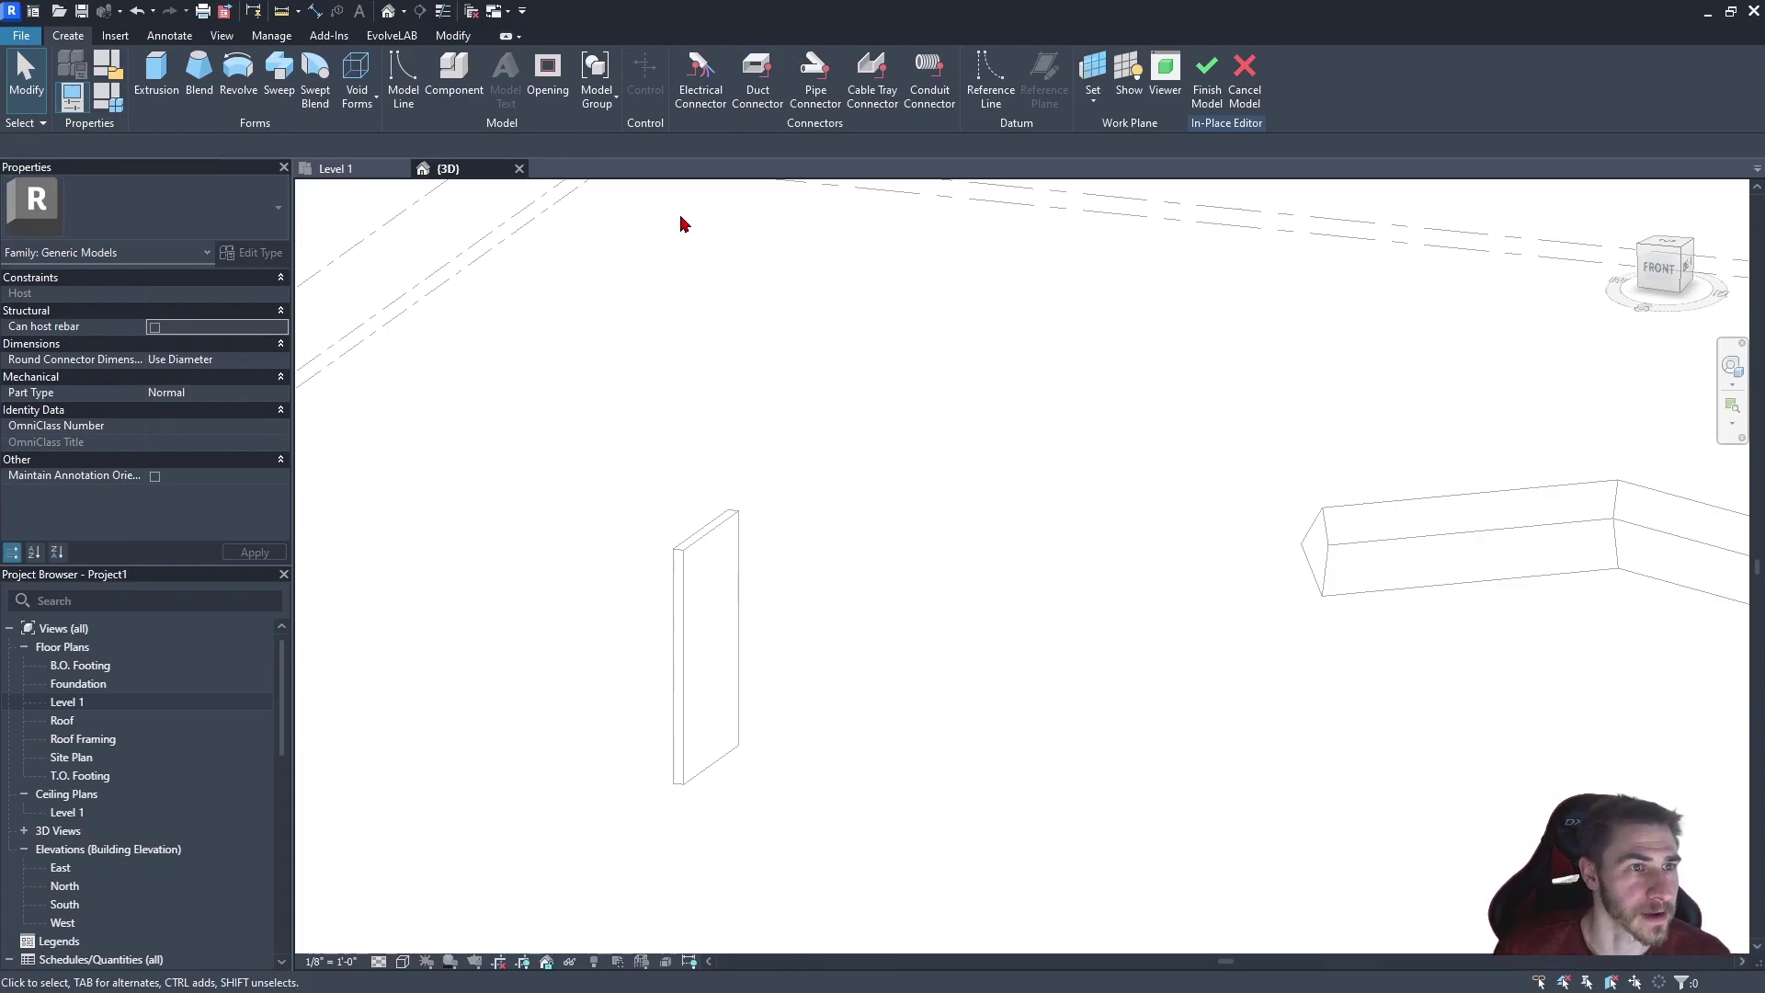
Start a sweep path sketch with the wall set as its work plane
{"action": "left_click", "coordinate": [280, 75]}
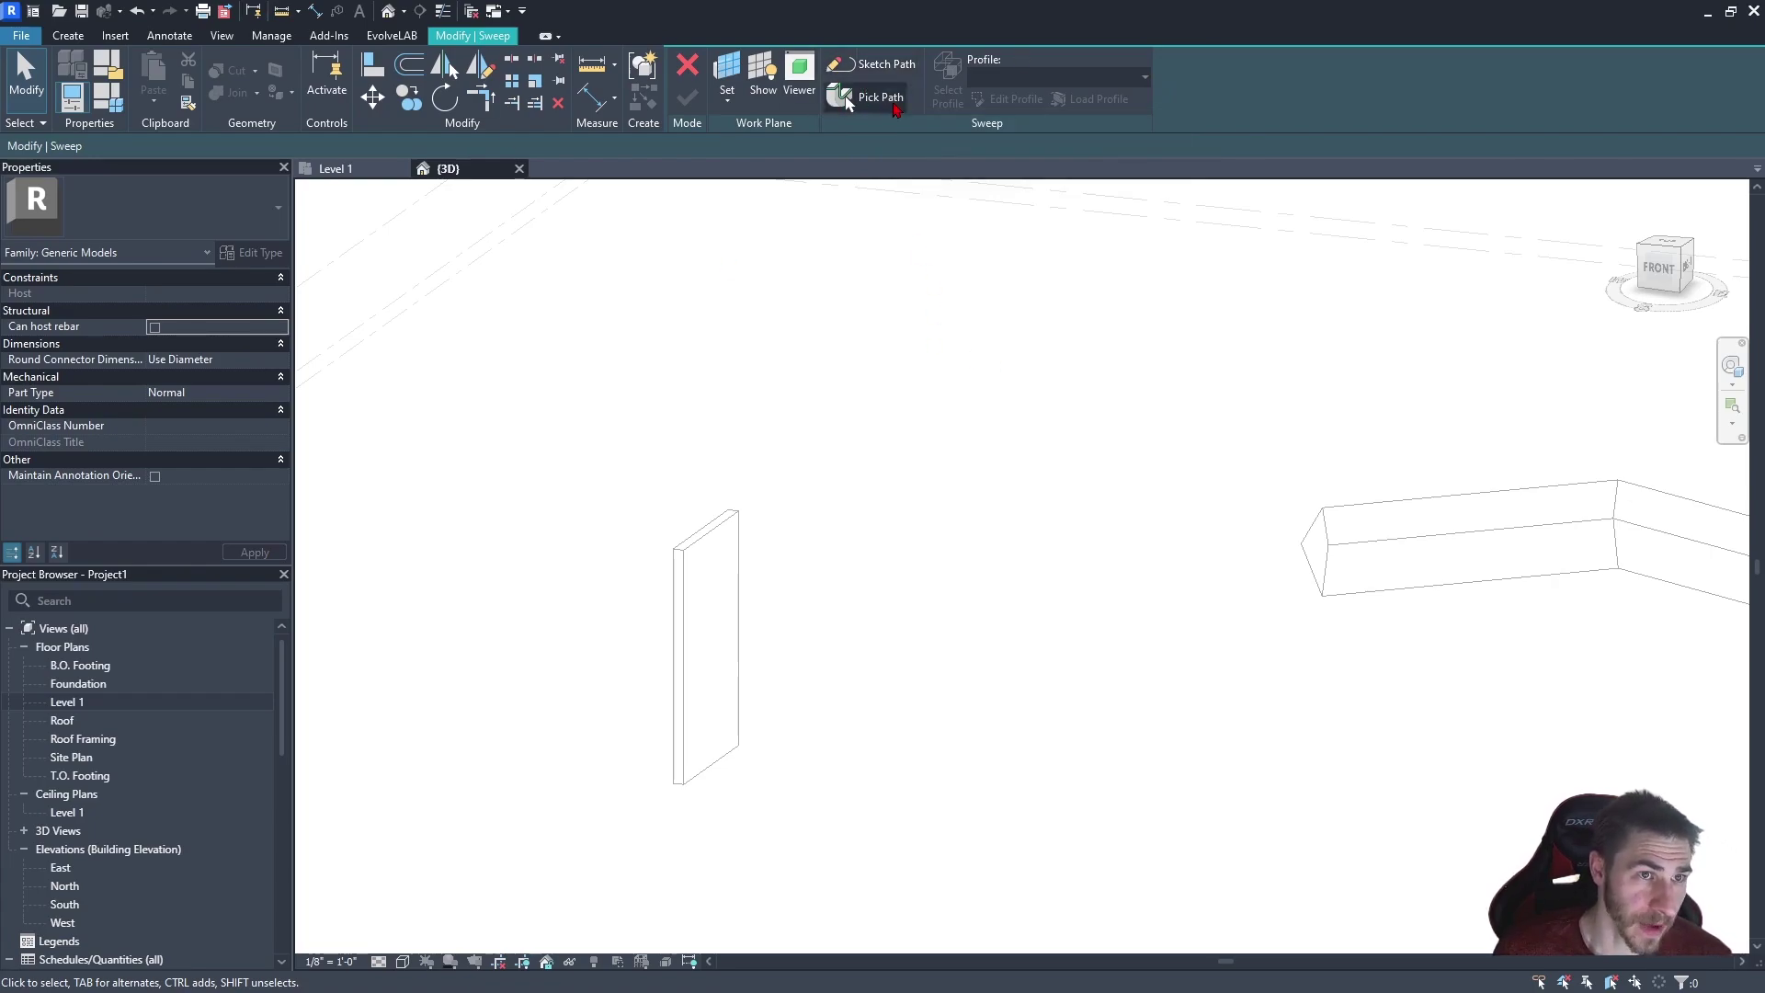
{"action": "left_click", "coordinate": [872, 63]}
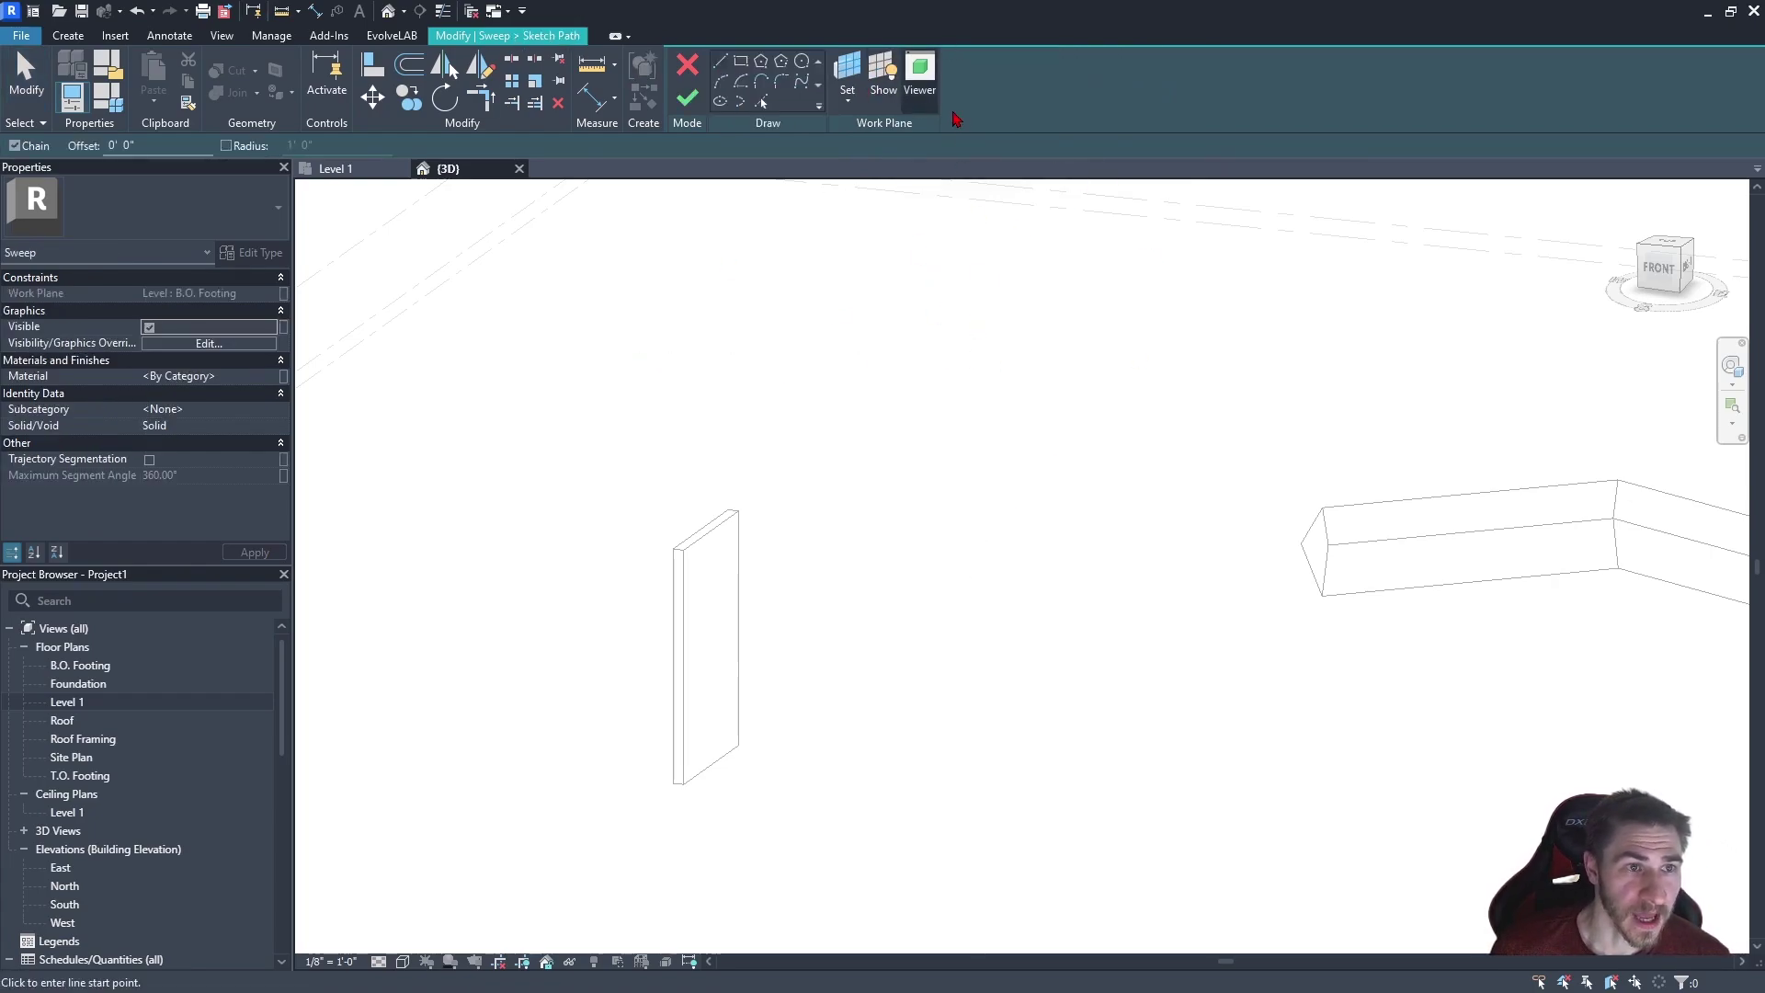
{"action": "left_click", "coordinate": [847, 99]}
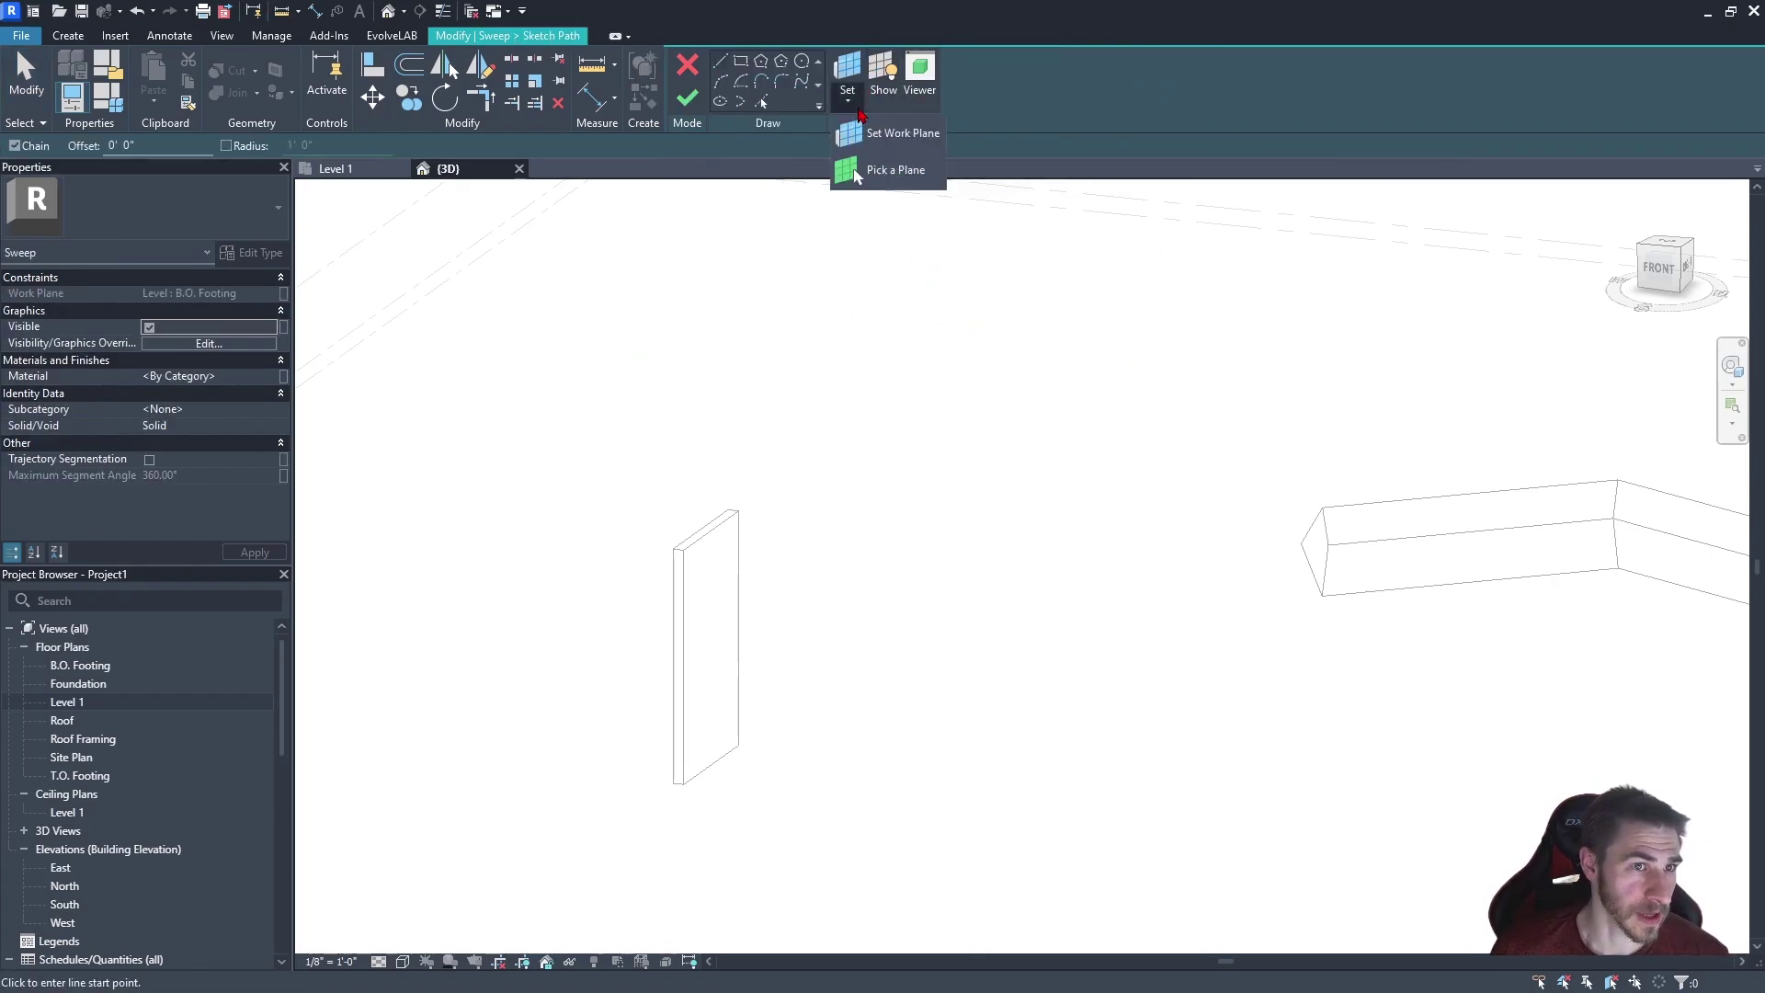
{"action": "left_click", "coordinate": [885, 175]}
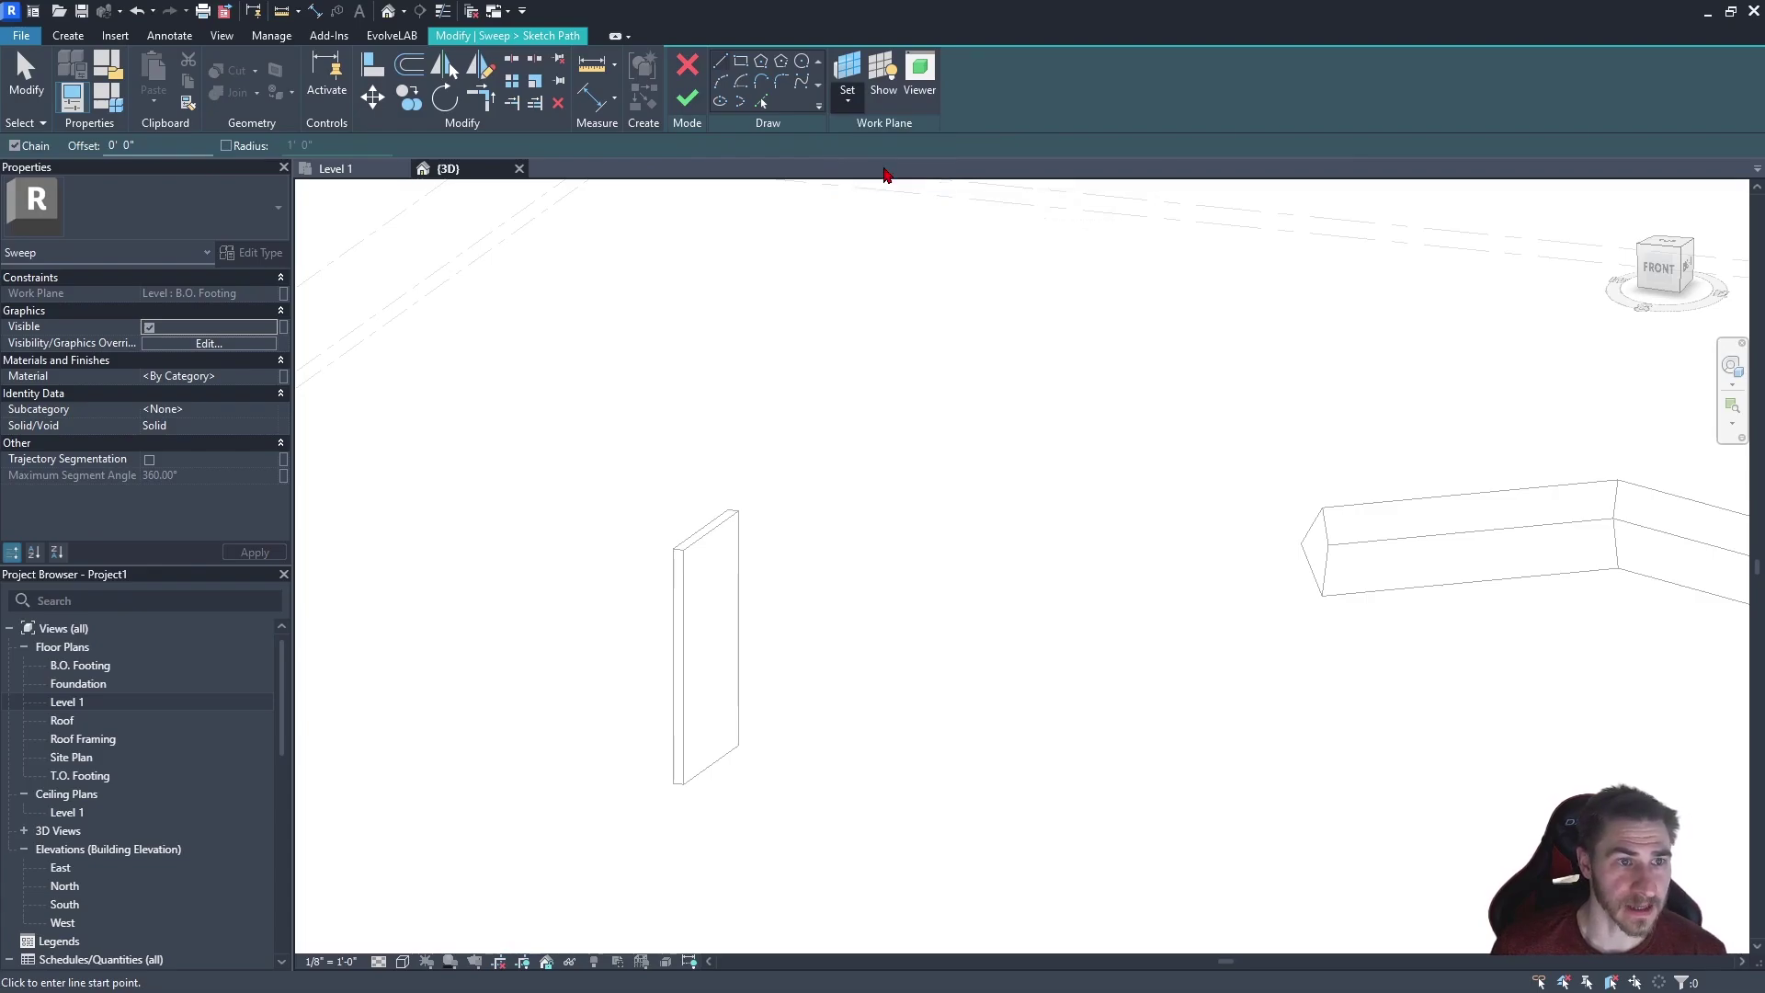
{"action": "left_click", "coordinate": [710, 535]}
Draw a four-point path on the wall face, then undo its long segments
{"action": "left_click", "coordinate": [734, 749]}
{"action": "left_click", "coordinate": [712, 642]}
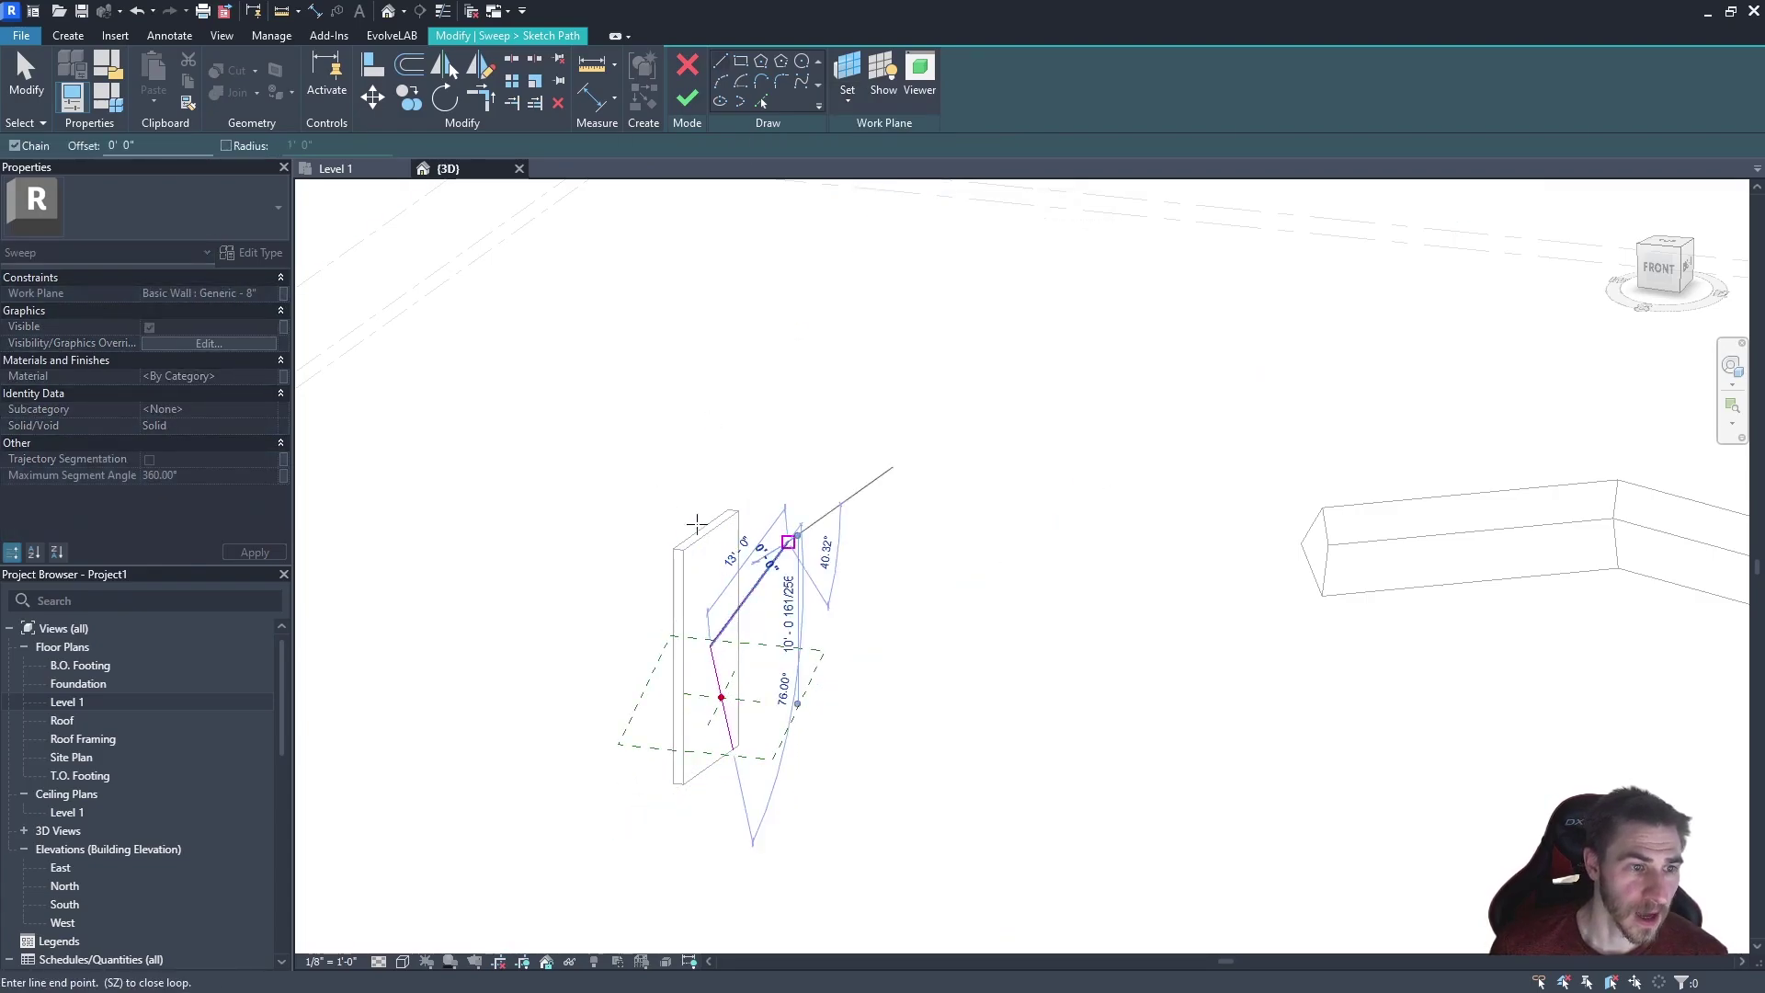
{"action": "left_click", "coordinate": [681, 515]}
{"action": "left_click", "coordinate": [710, 367]}
{"action": "key", "text": "Escape"}
{"action": "mouse_move", "coordinate": [800, 415]}
{"action": "middle_mouse_down", "text": "shift"}
{"action": "mouse_move", "coordinate": [795, 443]}
{"action": "mouse_move", "coordinate": [756, 267]}
{"action": "middle_mouse_up", "text": "shift"}
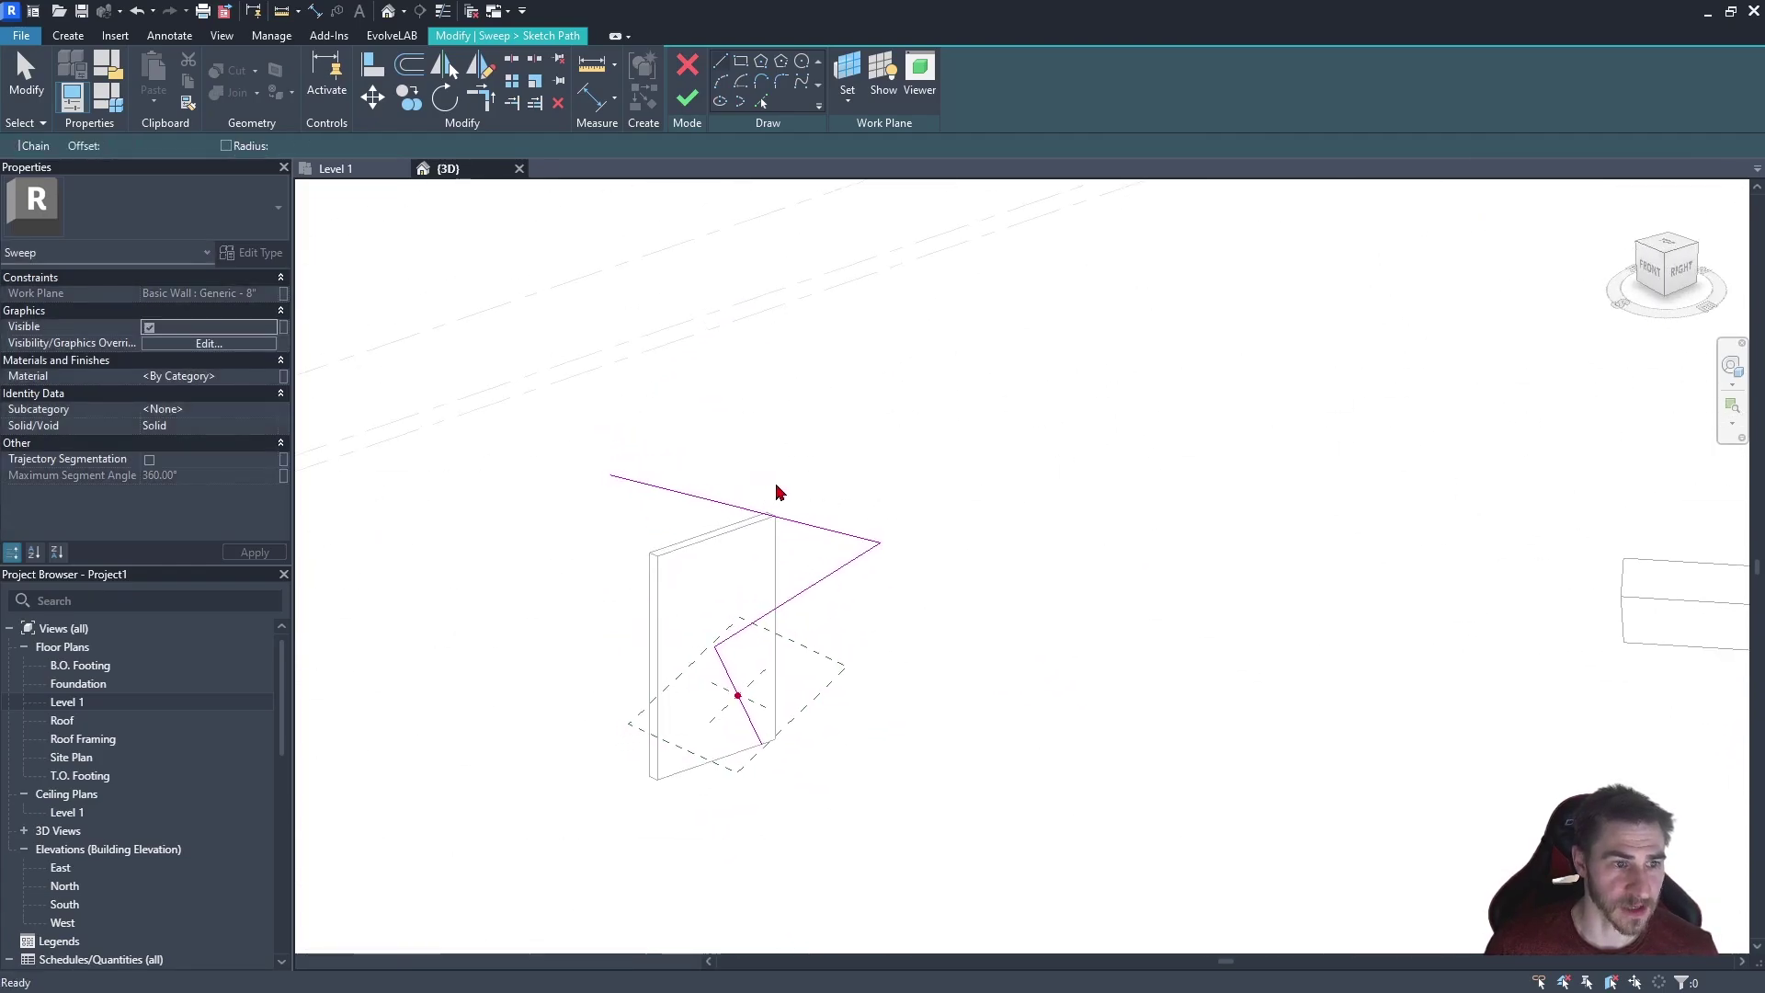
{"action": "key", "text": "ctrl+z"}
{"action": "key", "text": "Escape"}
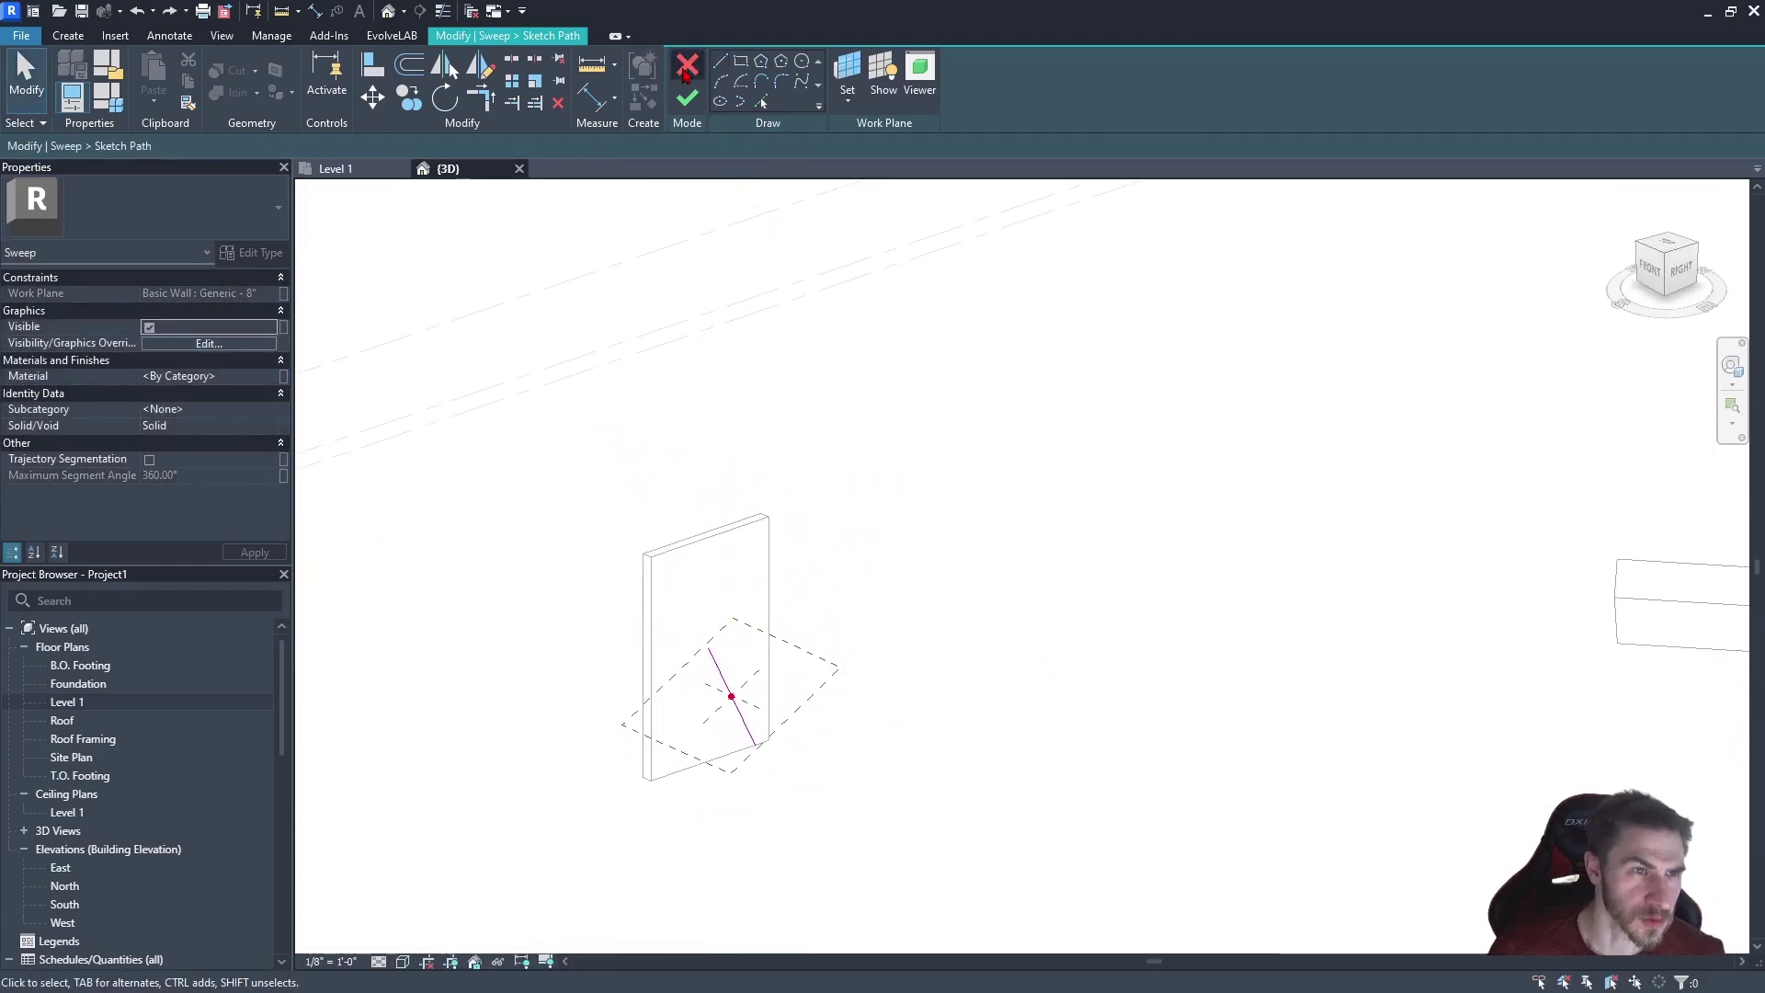
Discard the sketched sweep path and switch the sweep to Pick Path
{"action": "key", "text": "Escape"}
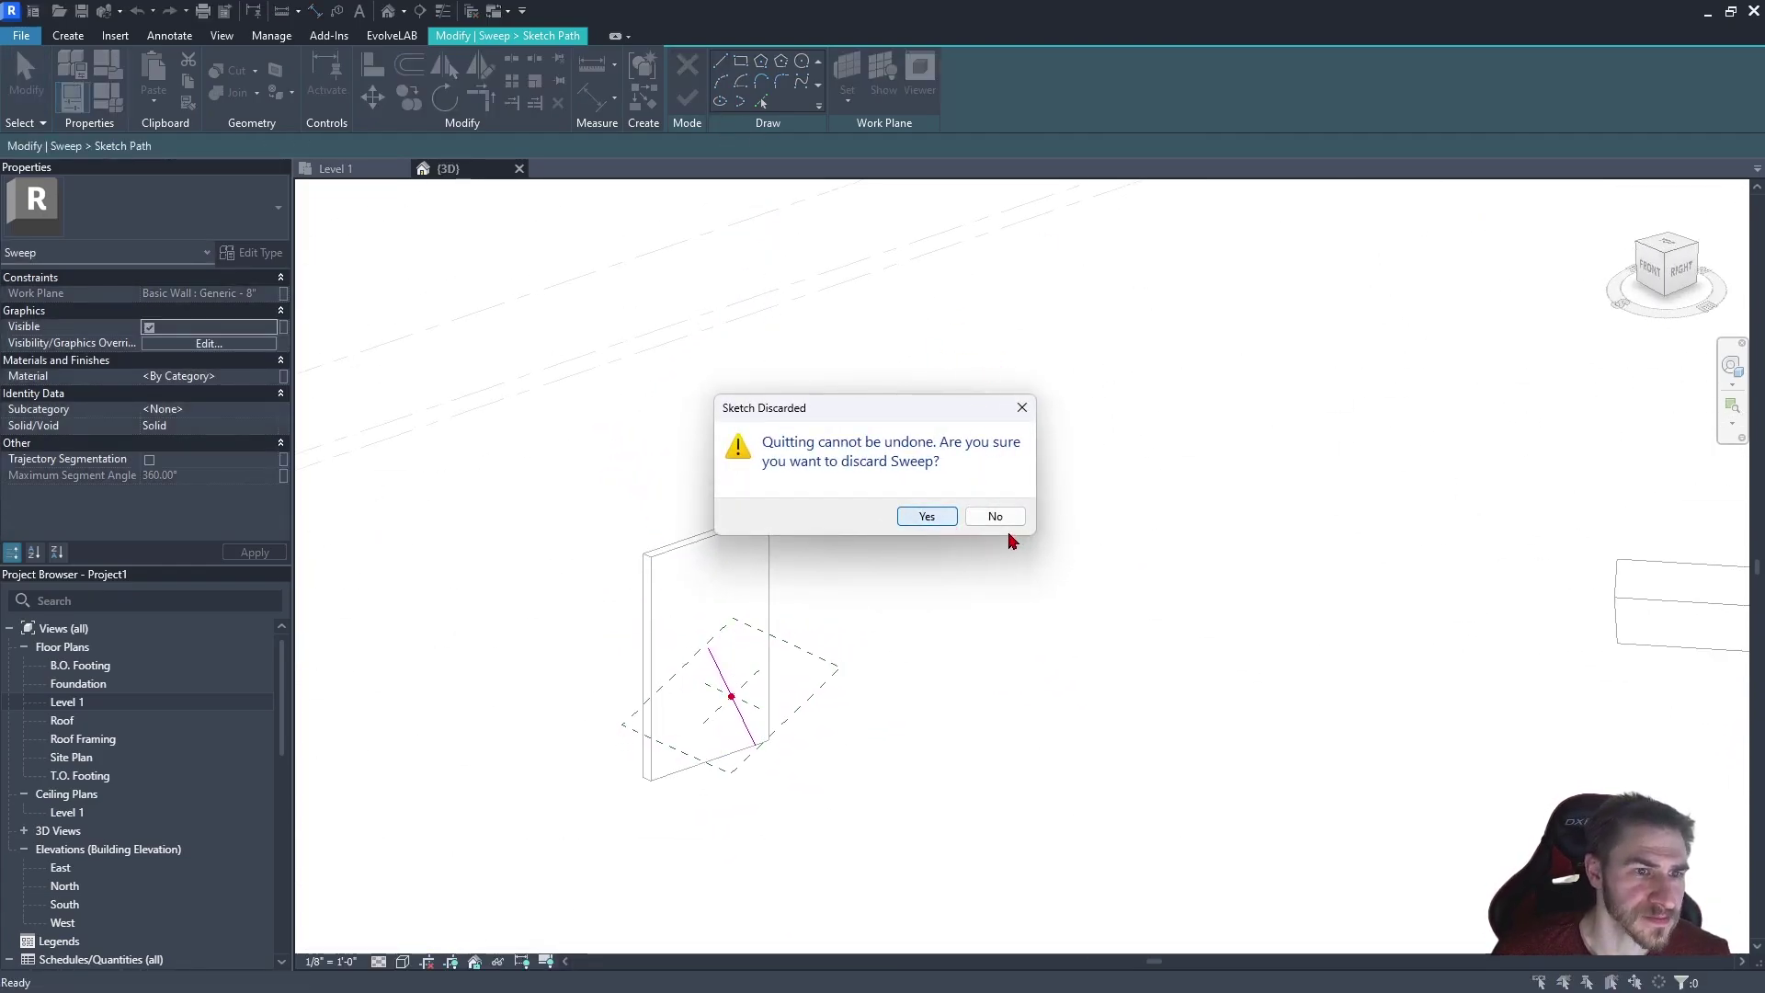
{"action": "left_click", "coordinate": [927, 517]}
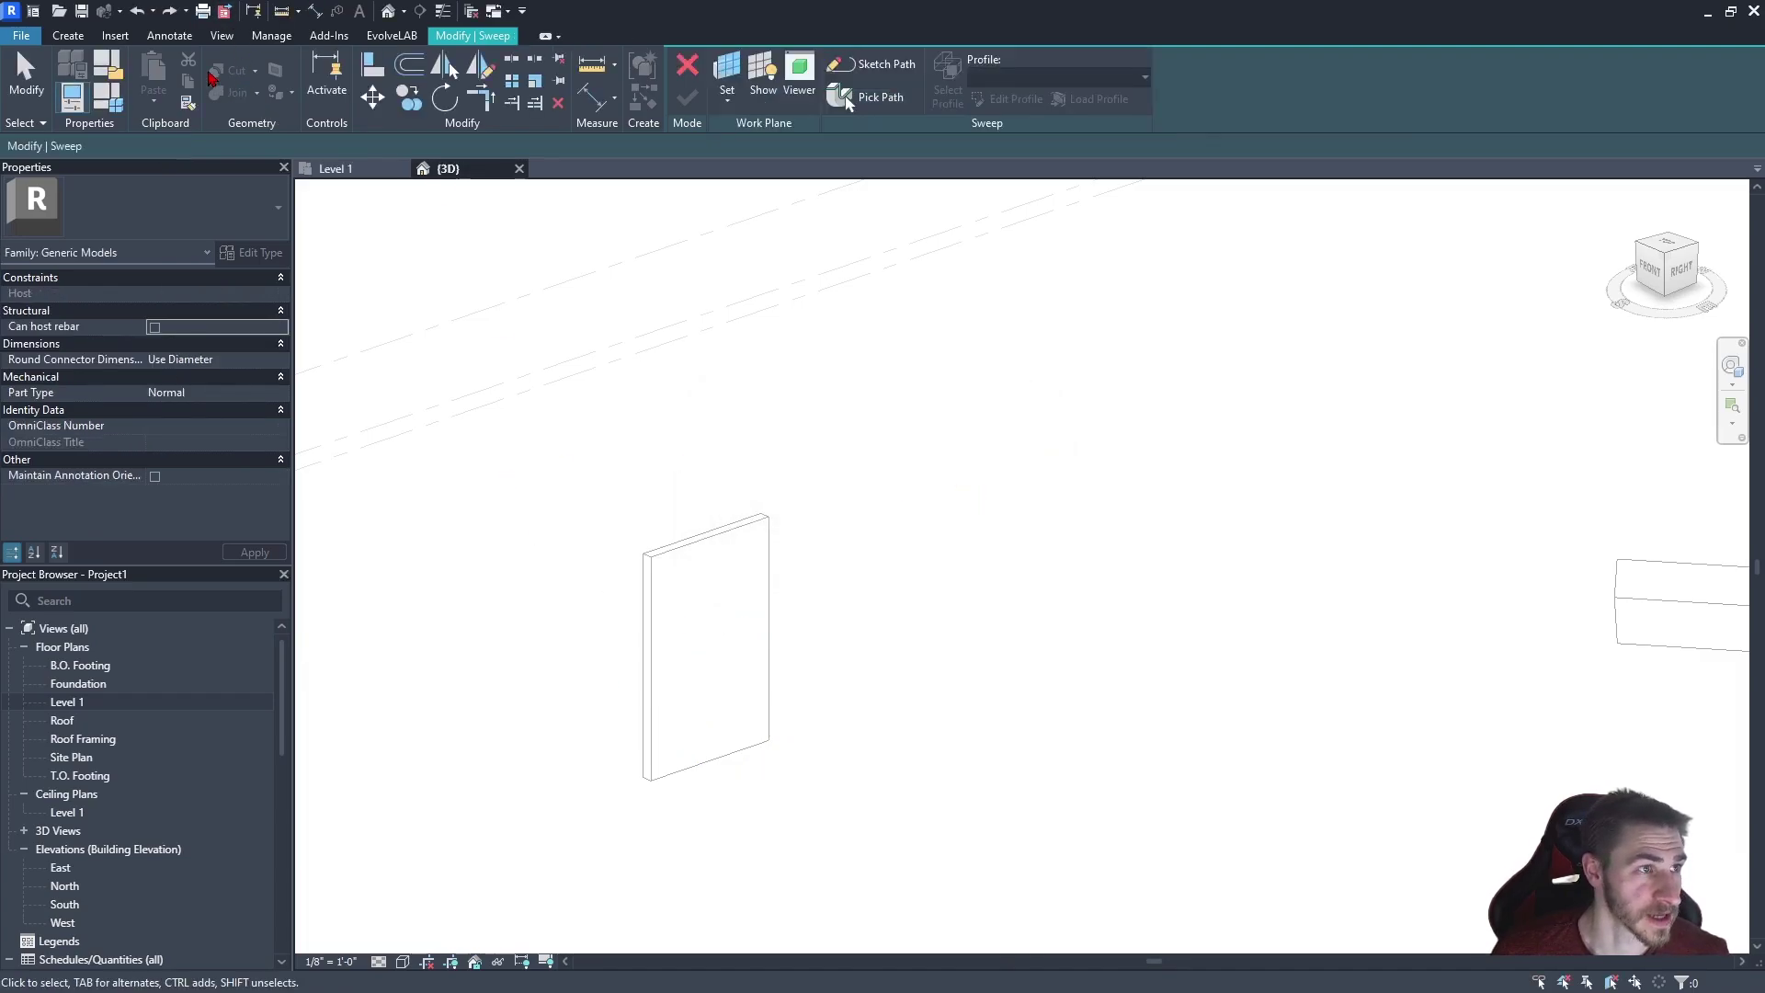
{"action": "left_click", "coordinate": [68, 35]}
{"action": "left_click", "coordinate": [275, 102]}
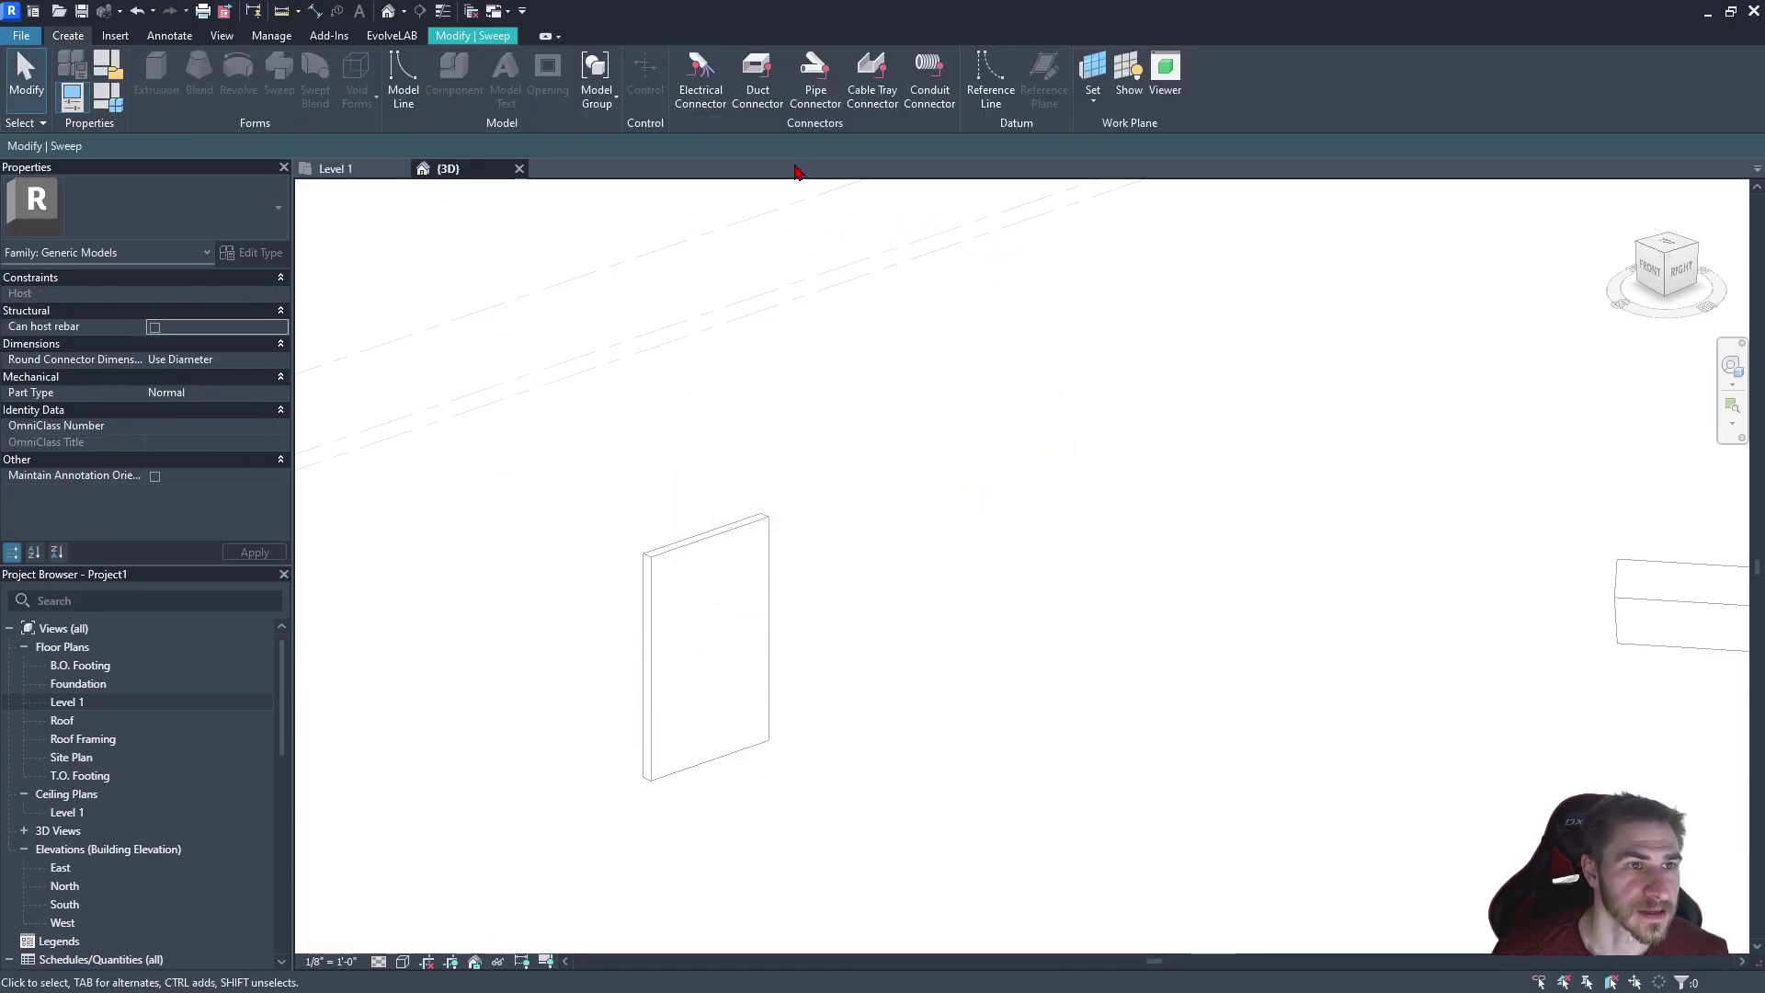
{"action": "middle_click_drag", "start_coordinate": [836, 198], "coordinate": [865, 323], "text": "shift"}
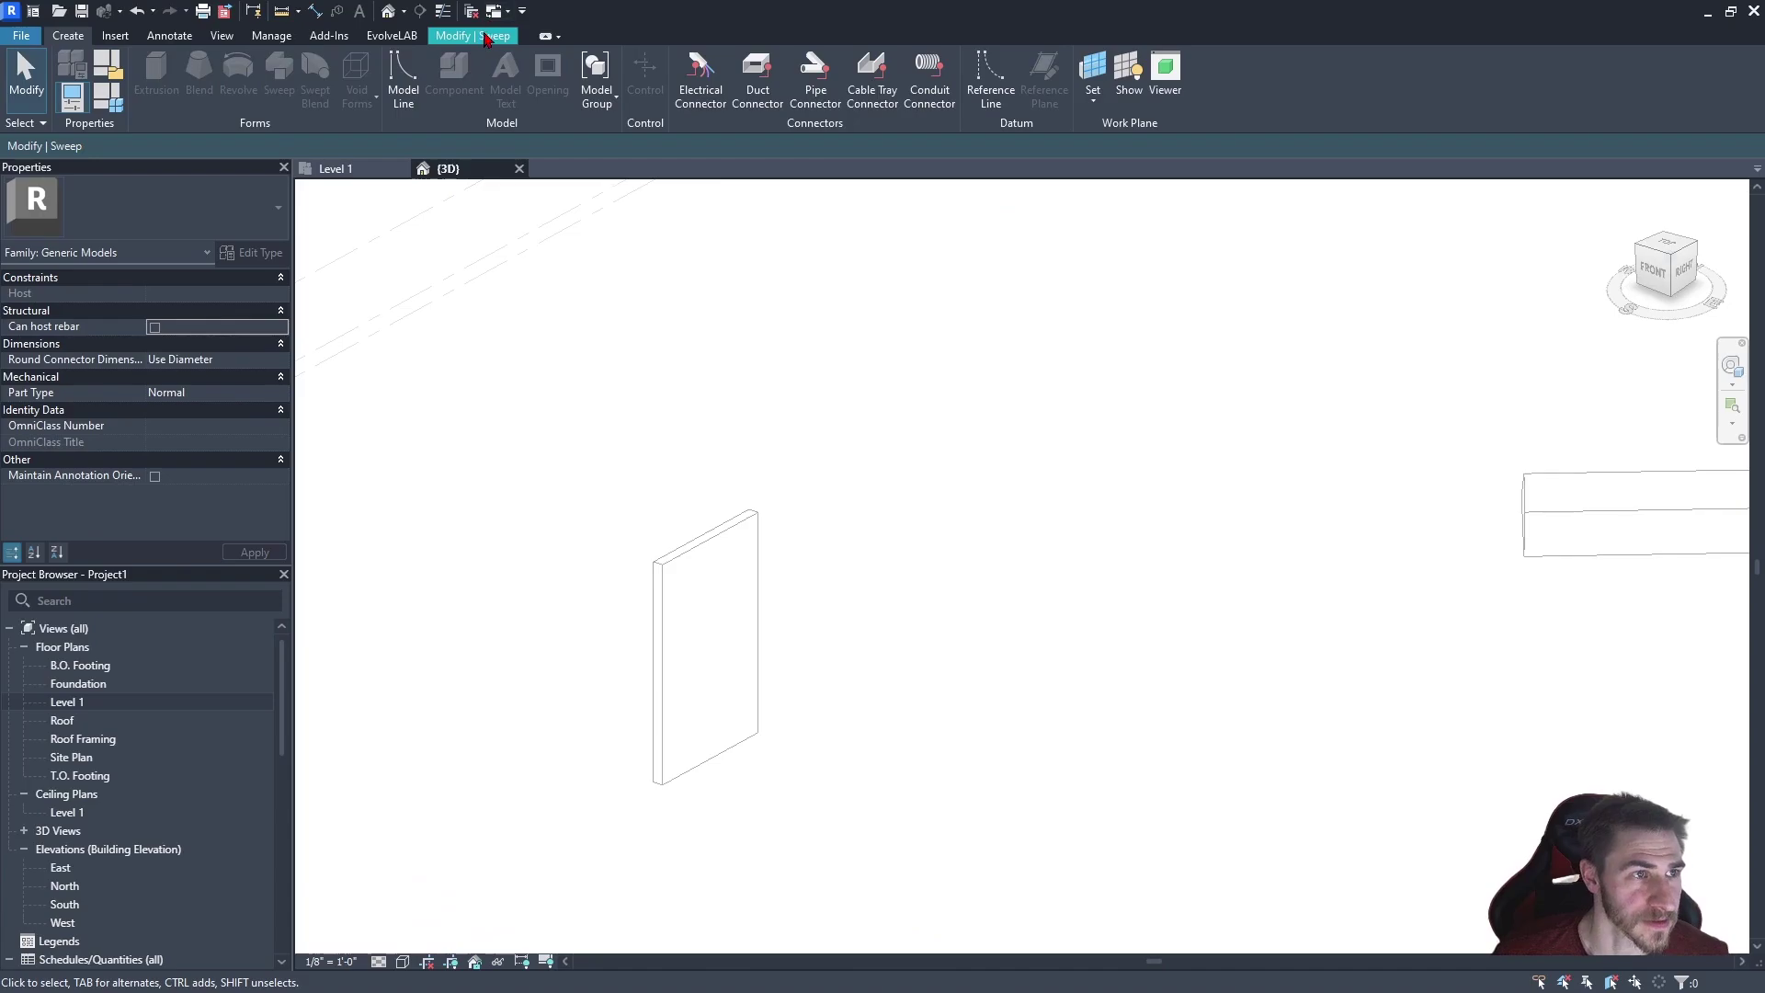
{"action": "left_click", "coordinate": [486, 38]}
{"action": "left_click", "coordinate": [869, 99]}
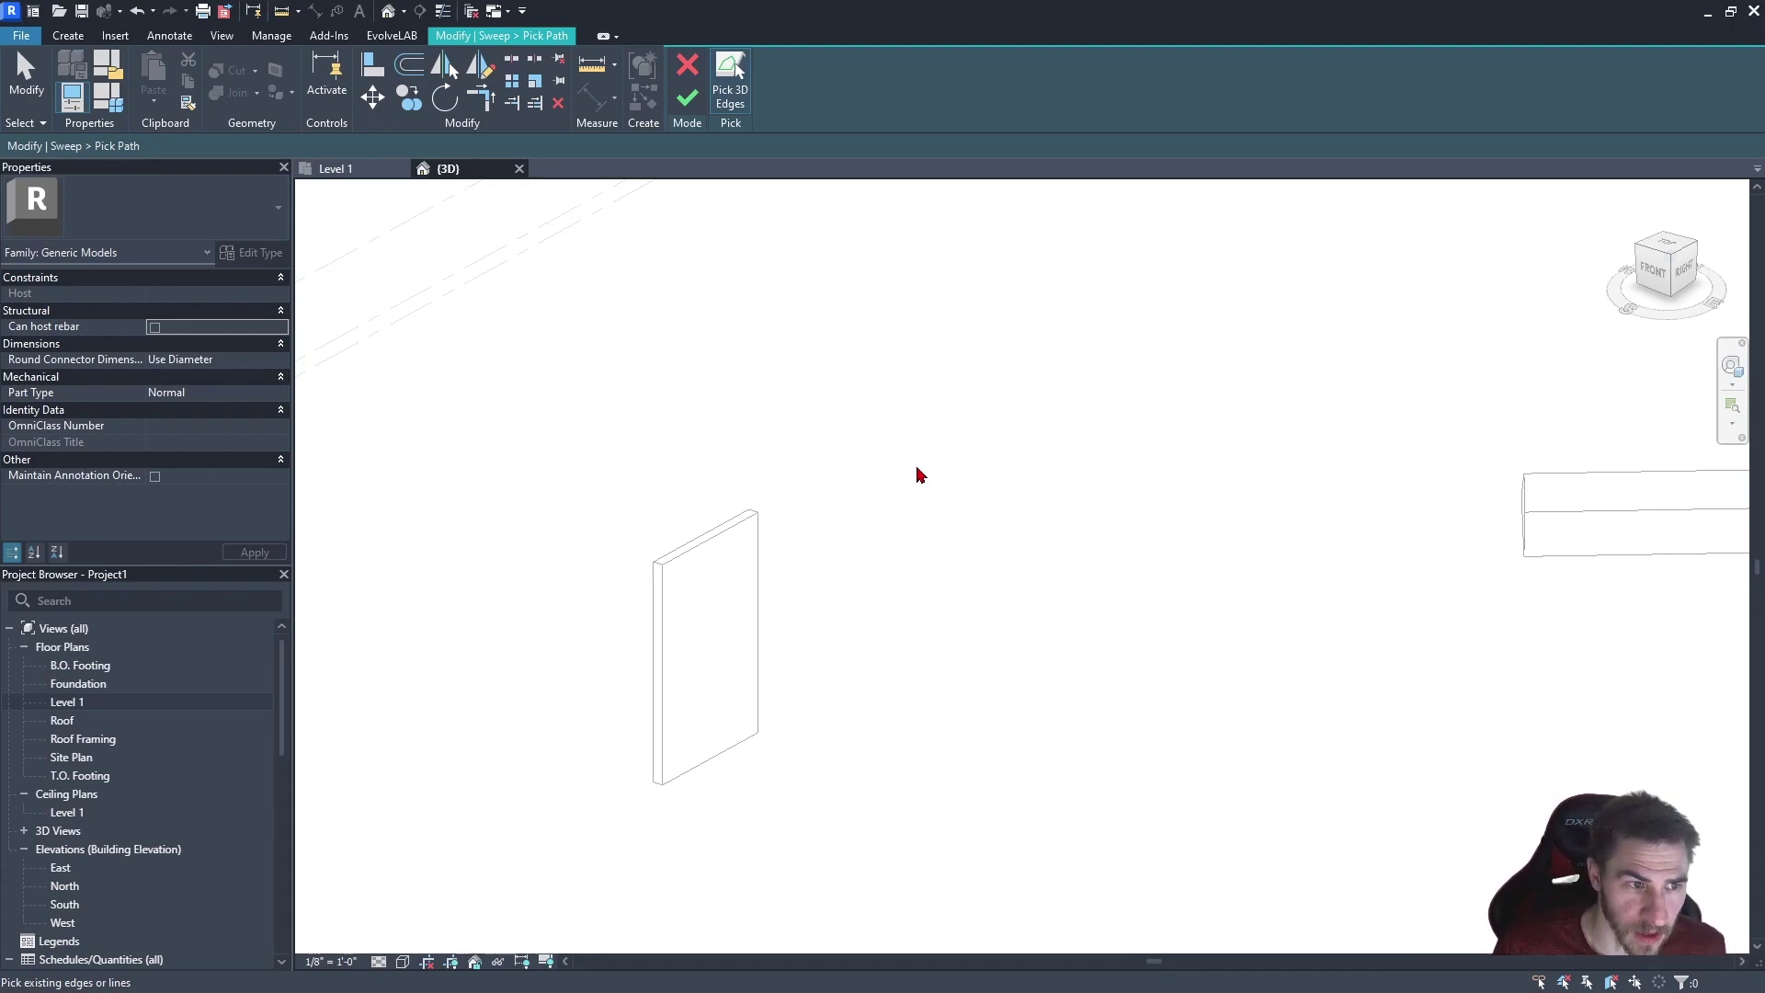
Pick the wall's left vertical edge as a 3D-edge sweep path and finish it
{"action": "mouse_move", "coordinate": [916, 474]}
{"action": "middle_mouse_down", "text": "shift"}
{"action": "mouse_move", "coordinate": [1043, 572]}
{"action": "mouse_move", "coordinate": [690, 539]}
{"action": "middle_mouse_up", "text": "shift"}
{"action": "scroll", "coordinate": [670, 638], "scroll_direction": "up", "scroll_amount": 2}
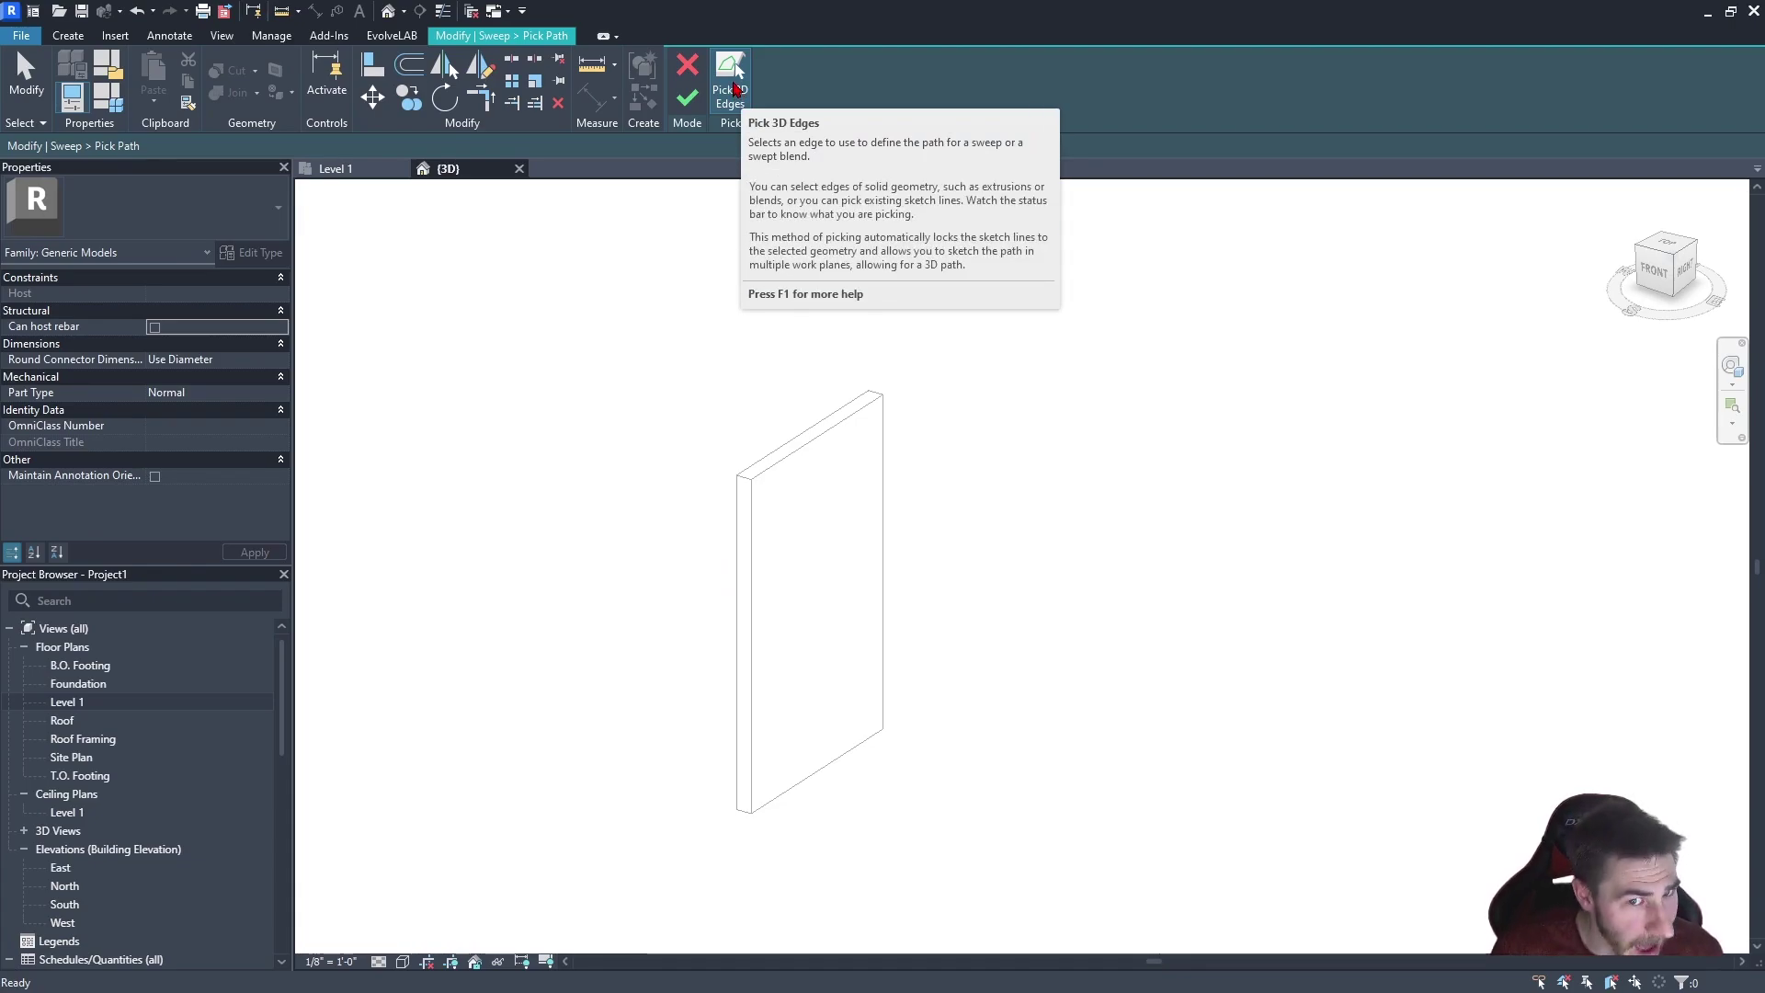
{"action": "left_click", "coordinate": [734, 92]}
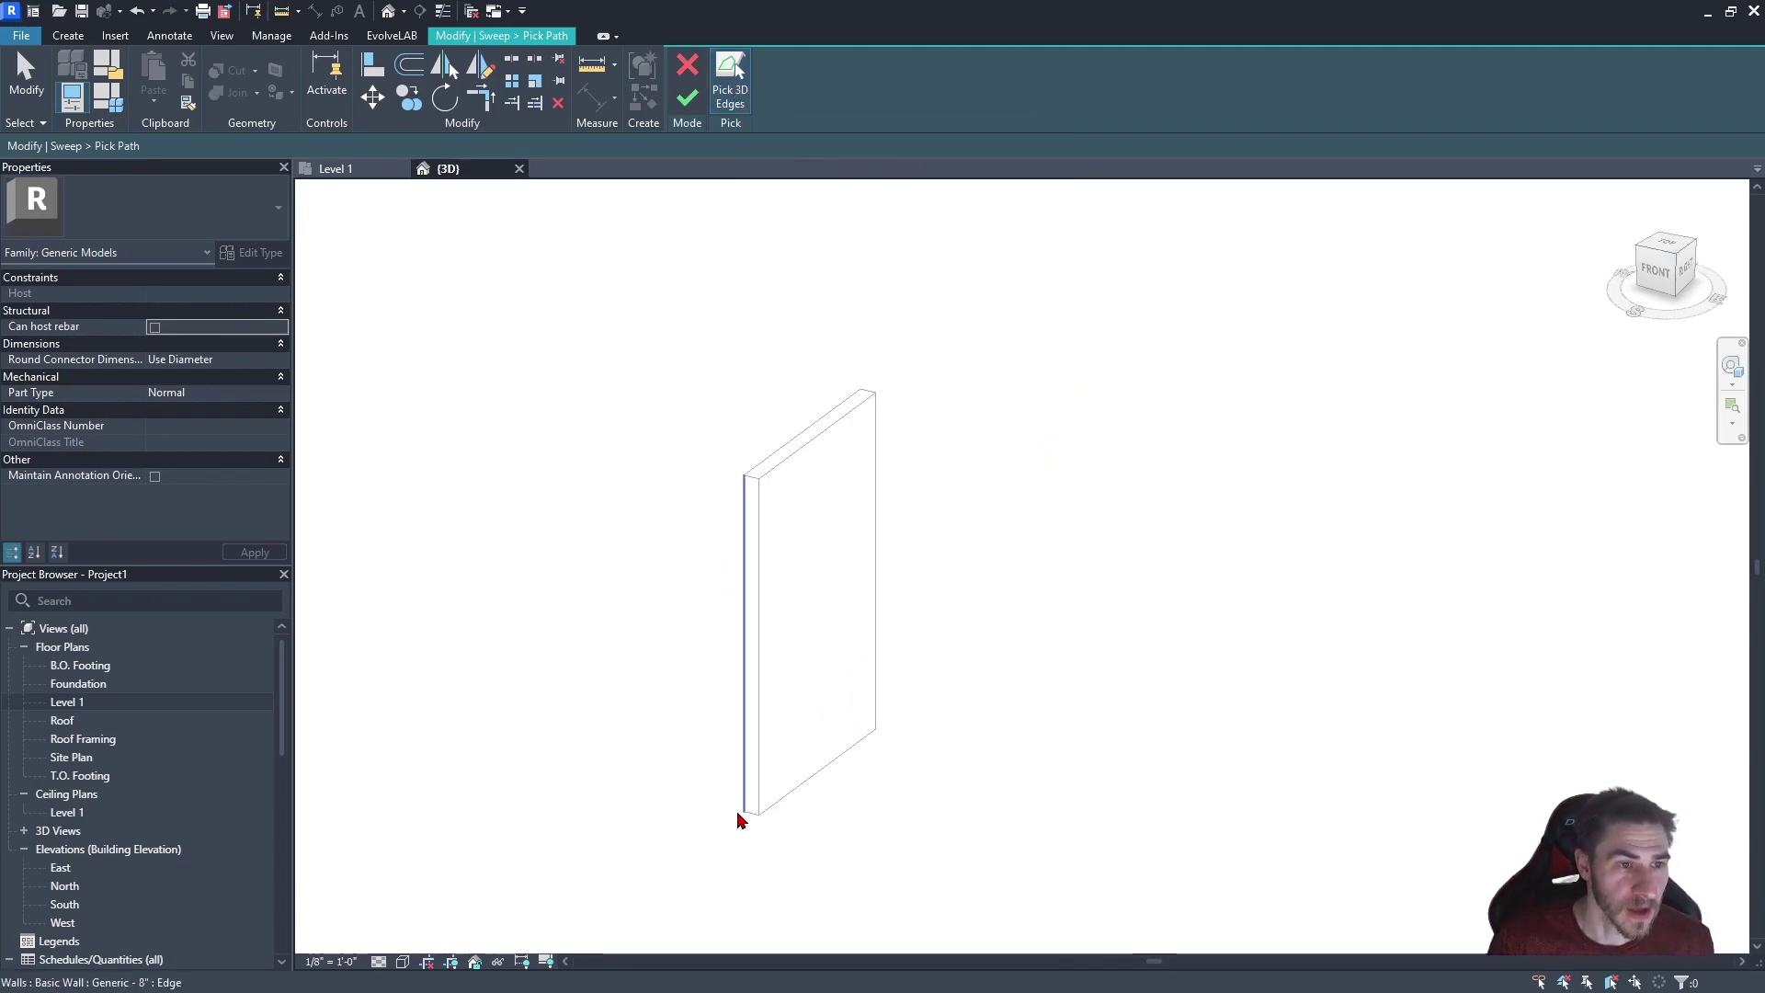
{"action": "scroll", "coordinate": [732, 828], "scroll_direction": "up", "scroll_amount": 2}
{"action": "left_click", "coordinate": [753, 382]}
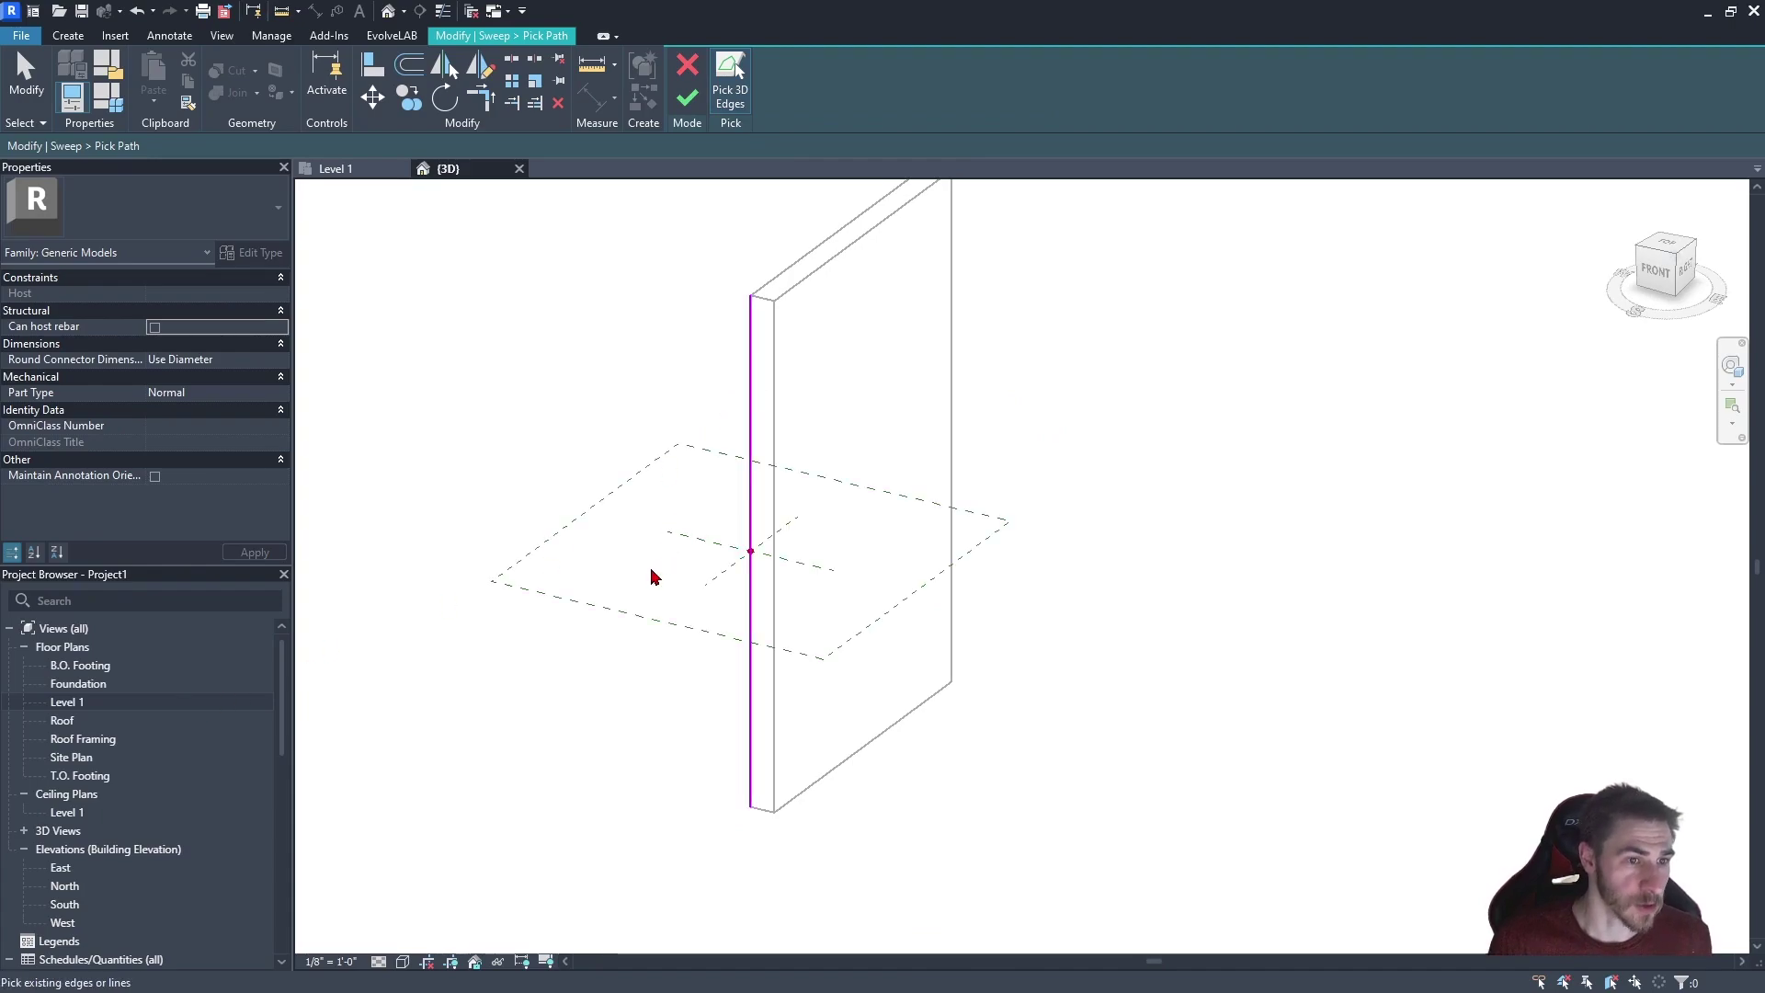
{"action": "mouse_move", "coordinate": [740, 803]}
{"action": "middle_mouse_down", "text": "shift"}
{"action": "mouse_move", "coordinate": [1029, 749]}
{"action": "mouse_move", "coordinate": [840, 776]}
{"action": "mouse_move", "coordinate": [745, 304]}
{"action": "middle_mouse_up", "text": "shift"}
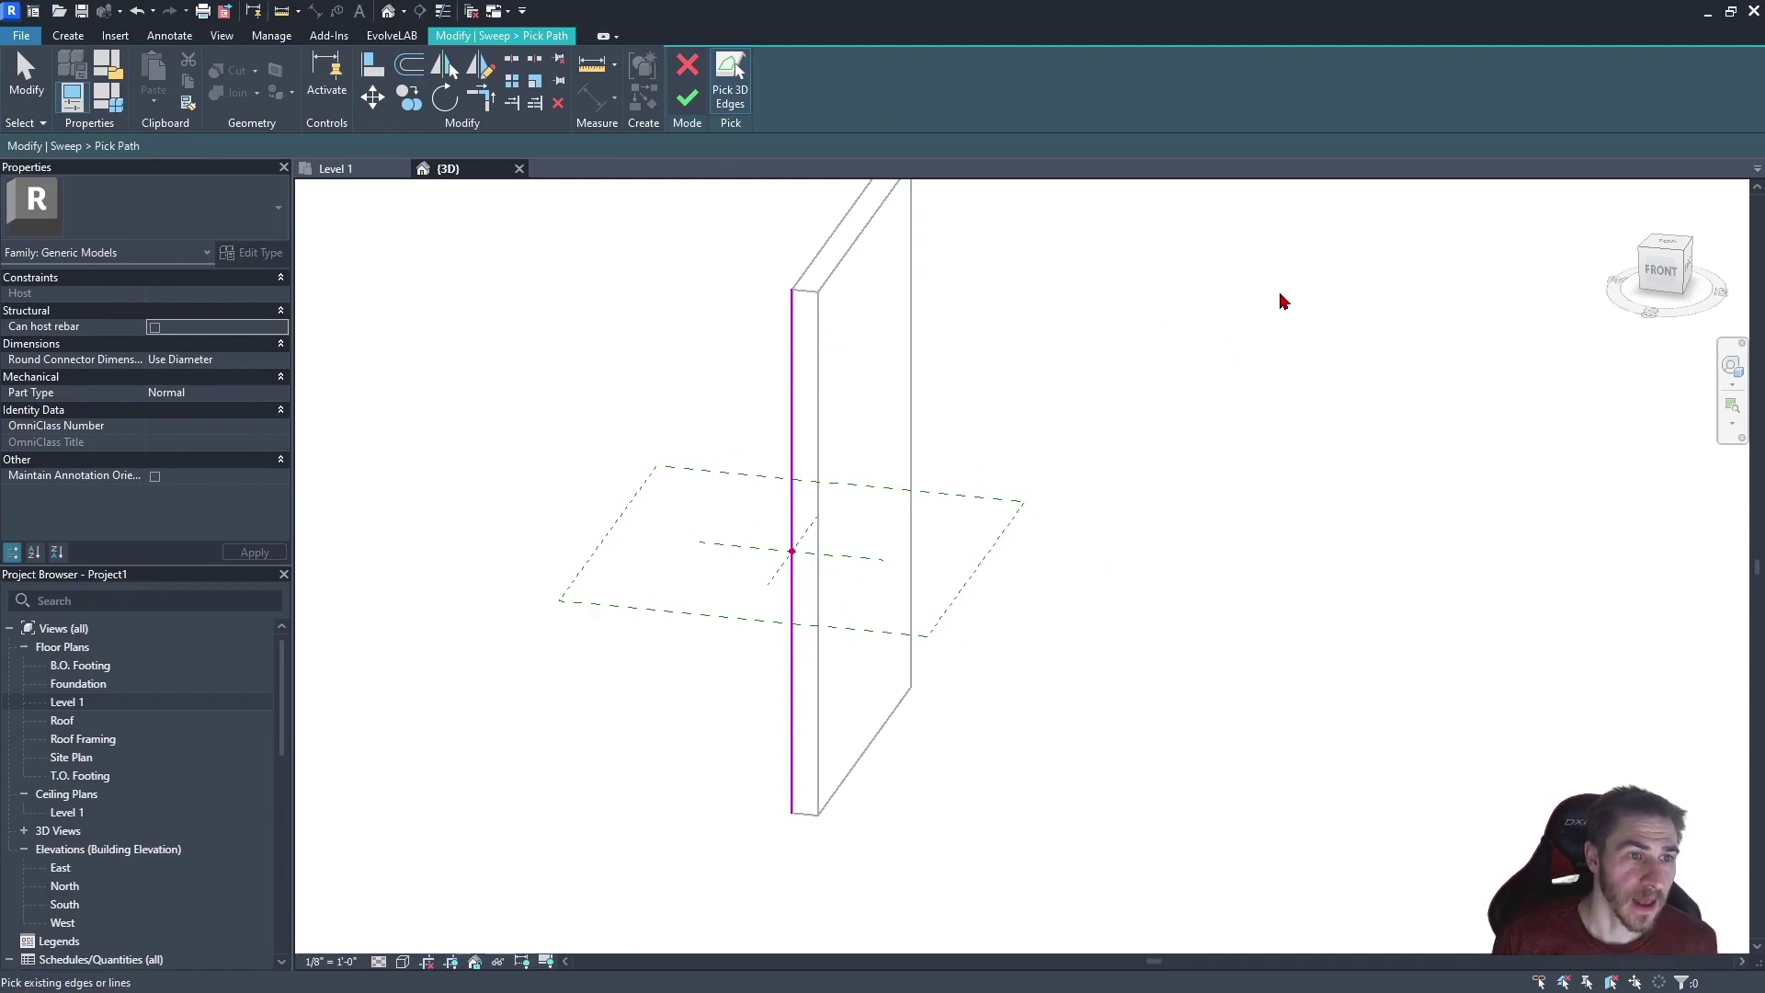
{"action": "scroll", "coordinate": [816, 292], "scroll_direction": "up", "scroll_amount": 2}
{"action": "scroll", "coordinate": [802, 647], "scroll_direction": "down", "scroll_amount": 1}
{"action": "scroll", "coordinate": [859, 571], "scroll_direction": "down", "scroll_amount": 2}
{"action": "left_click", "coordinate": [686, 98]}
{"action": "scroll", "coordinate": [905, 622], "scroll_direction": "down", "scroll_amount": 1}
{"action": "mouse_move", "coordinate": [906, 622]}
{"action": "middle_mouse_down", "text": "shift"}
{"action": "mouse_move", "coordinate": [1021, 607]}
{"action": "mouse_move", "coordinate": [871, 604]}
{"action": "middle_mouse_up", "text": "shift"}
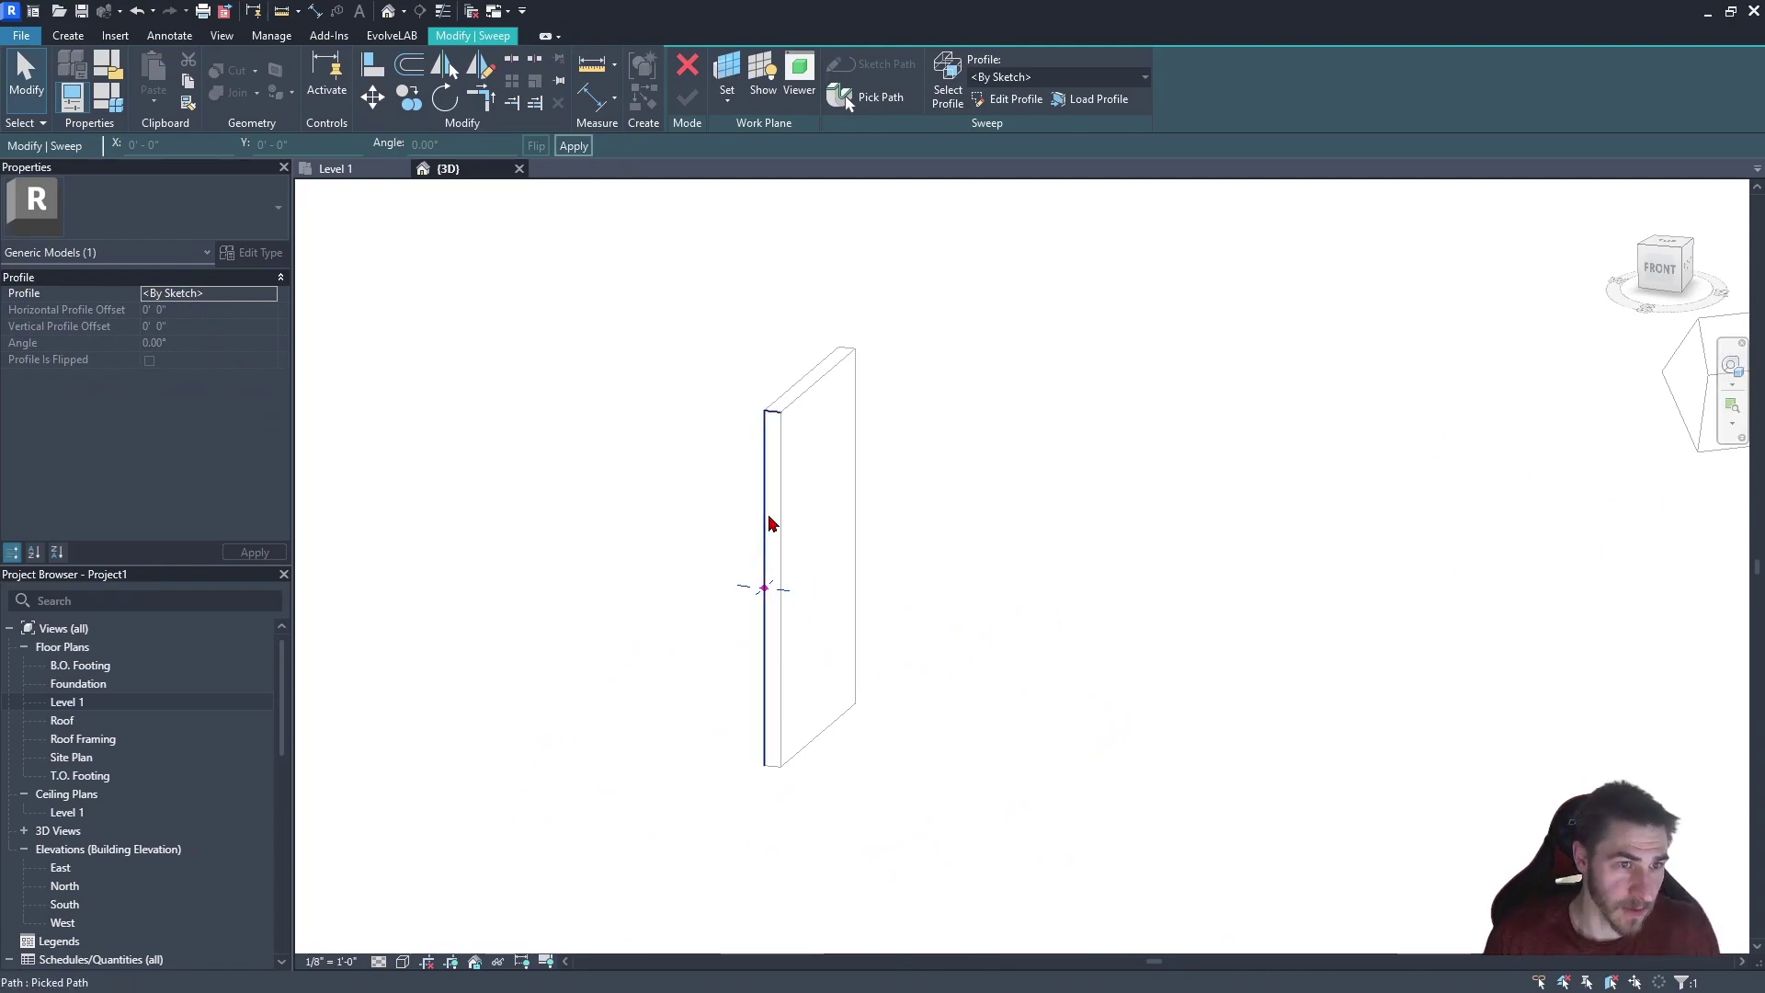
Sketch a rectangular profile, finish the sweep along the wall edge, and inspect it
{"action": "left_click", "coordinate": [1016, 100]}
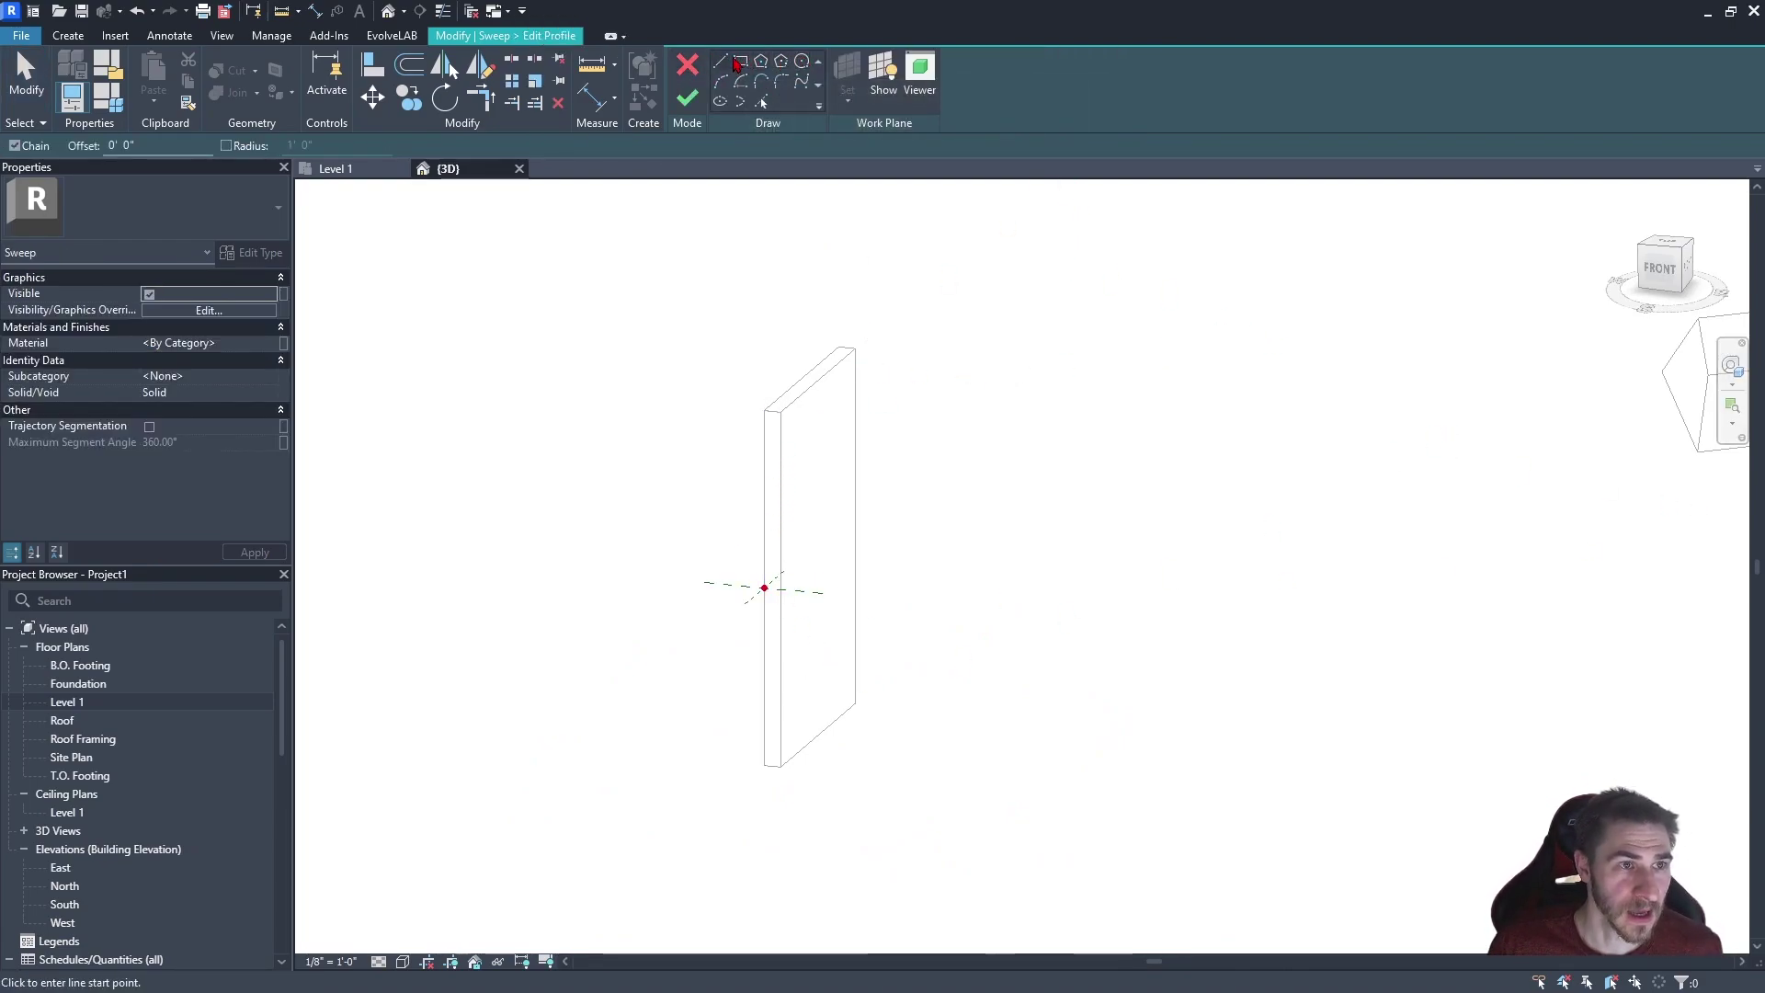
{"action": "scroll", "coordinate": [796, 564], "scroll_direction": "up", "scroll_amount": 2}
{"action": "scroll", "coordinate": [795, 563], "scroll_direction": "up", "scroll_amount": 2}
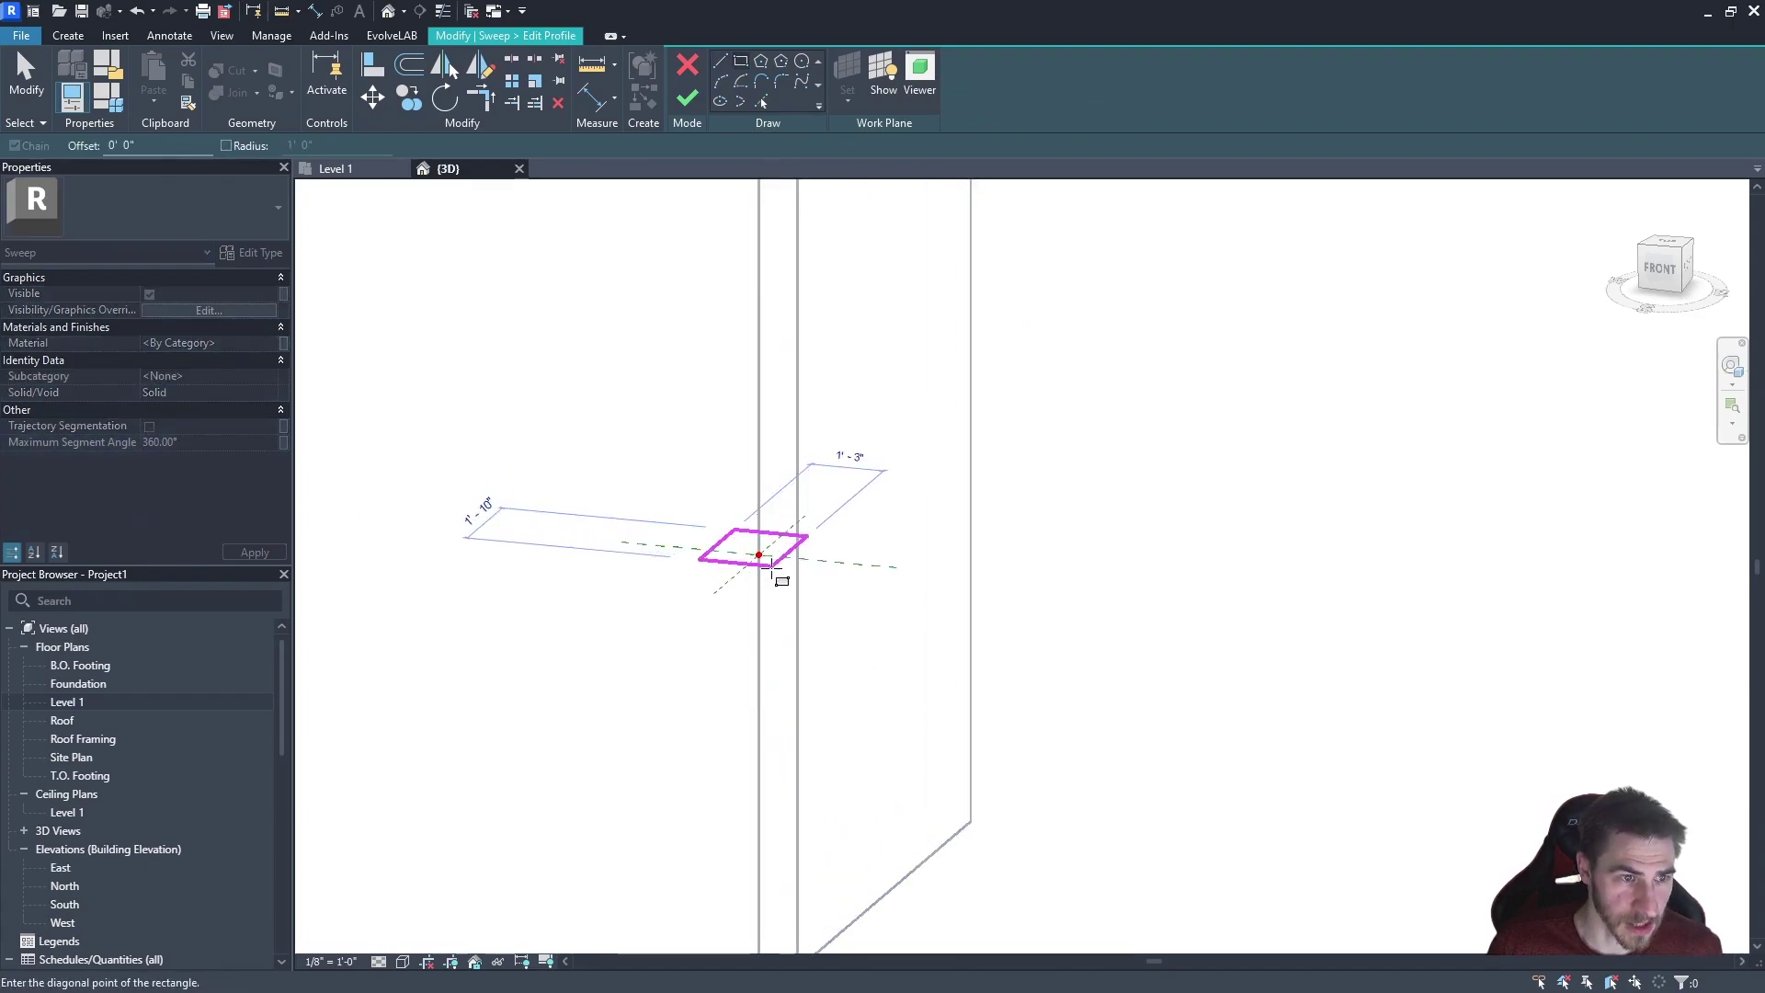
{"action": "key", "text": "Escape"}
{"action": "left_click", "coordinate": [686, 97]}
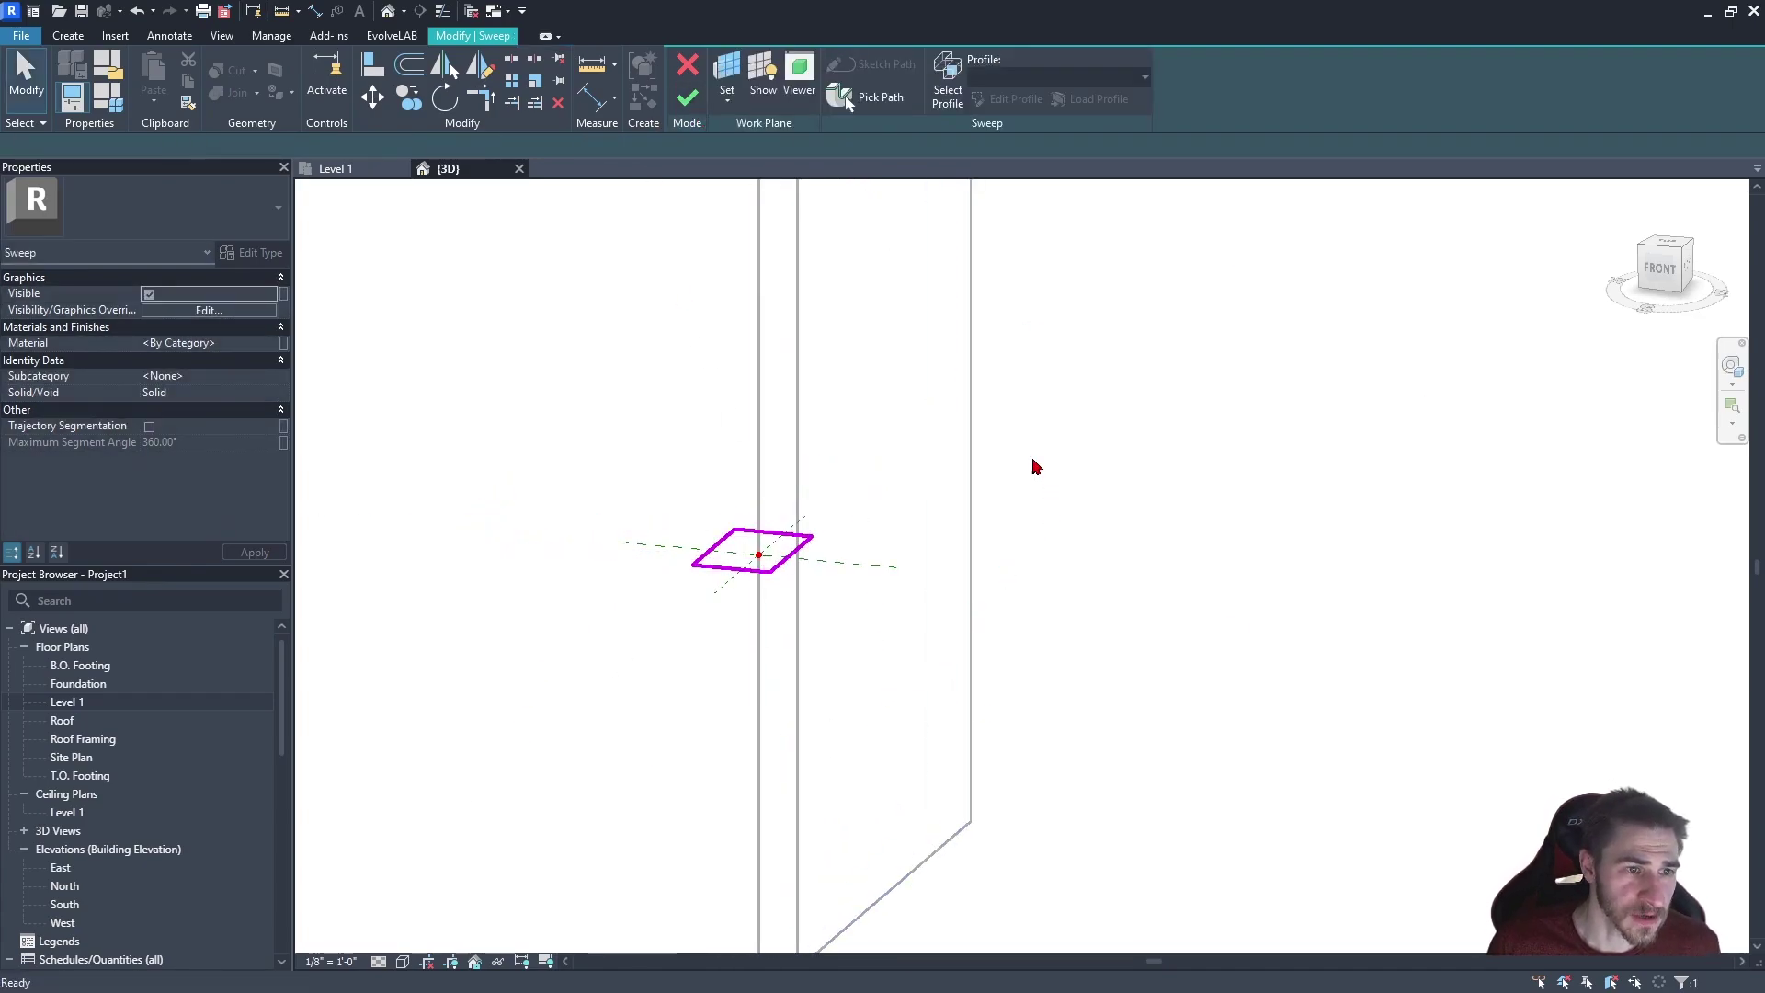
{"action": "scroll", "coordinate": [863, 614], "scroll_direction": "down", "scroll_amount": 3}
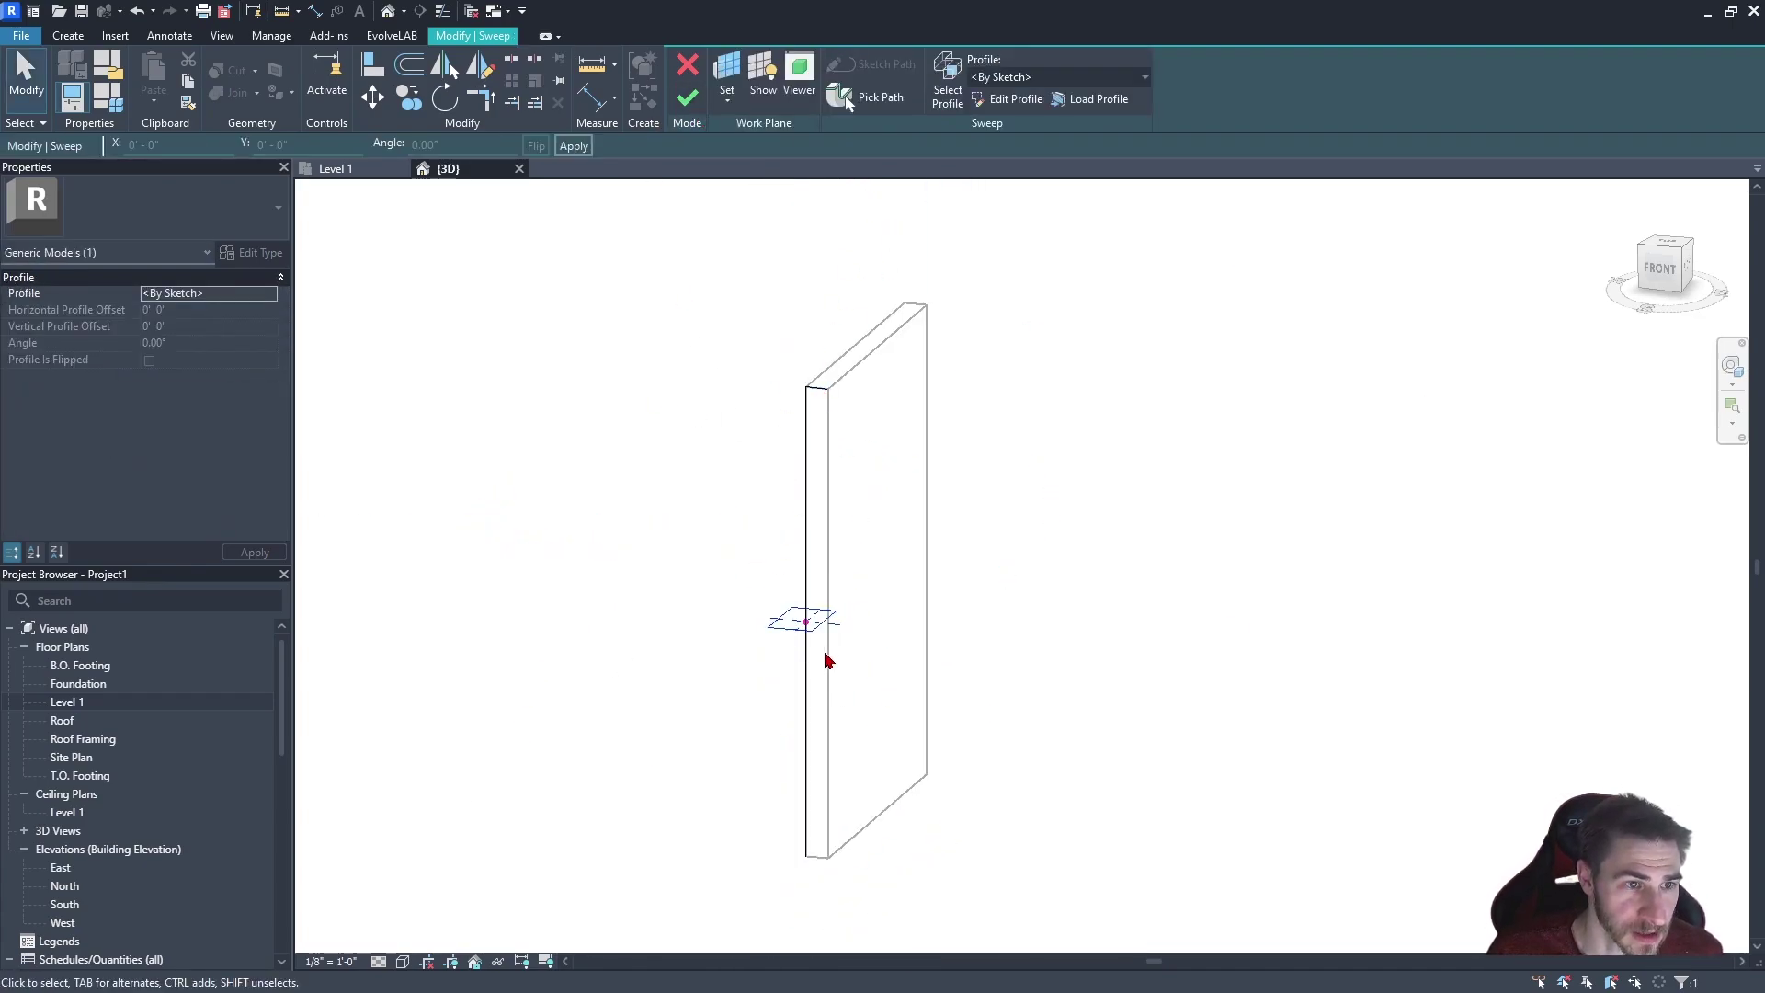
{"action": "left_click", "coordinate": [686, 97]}
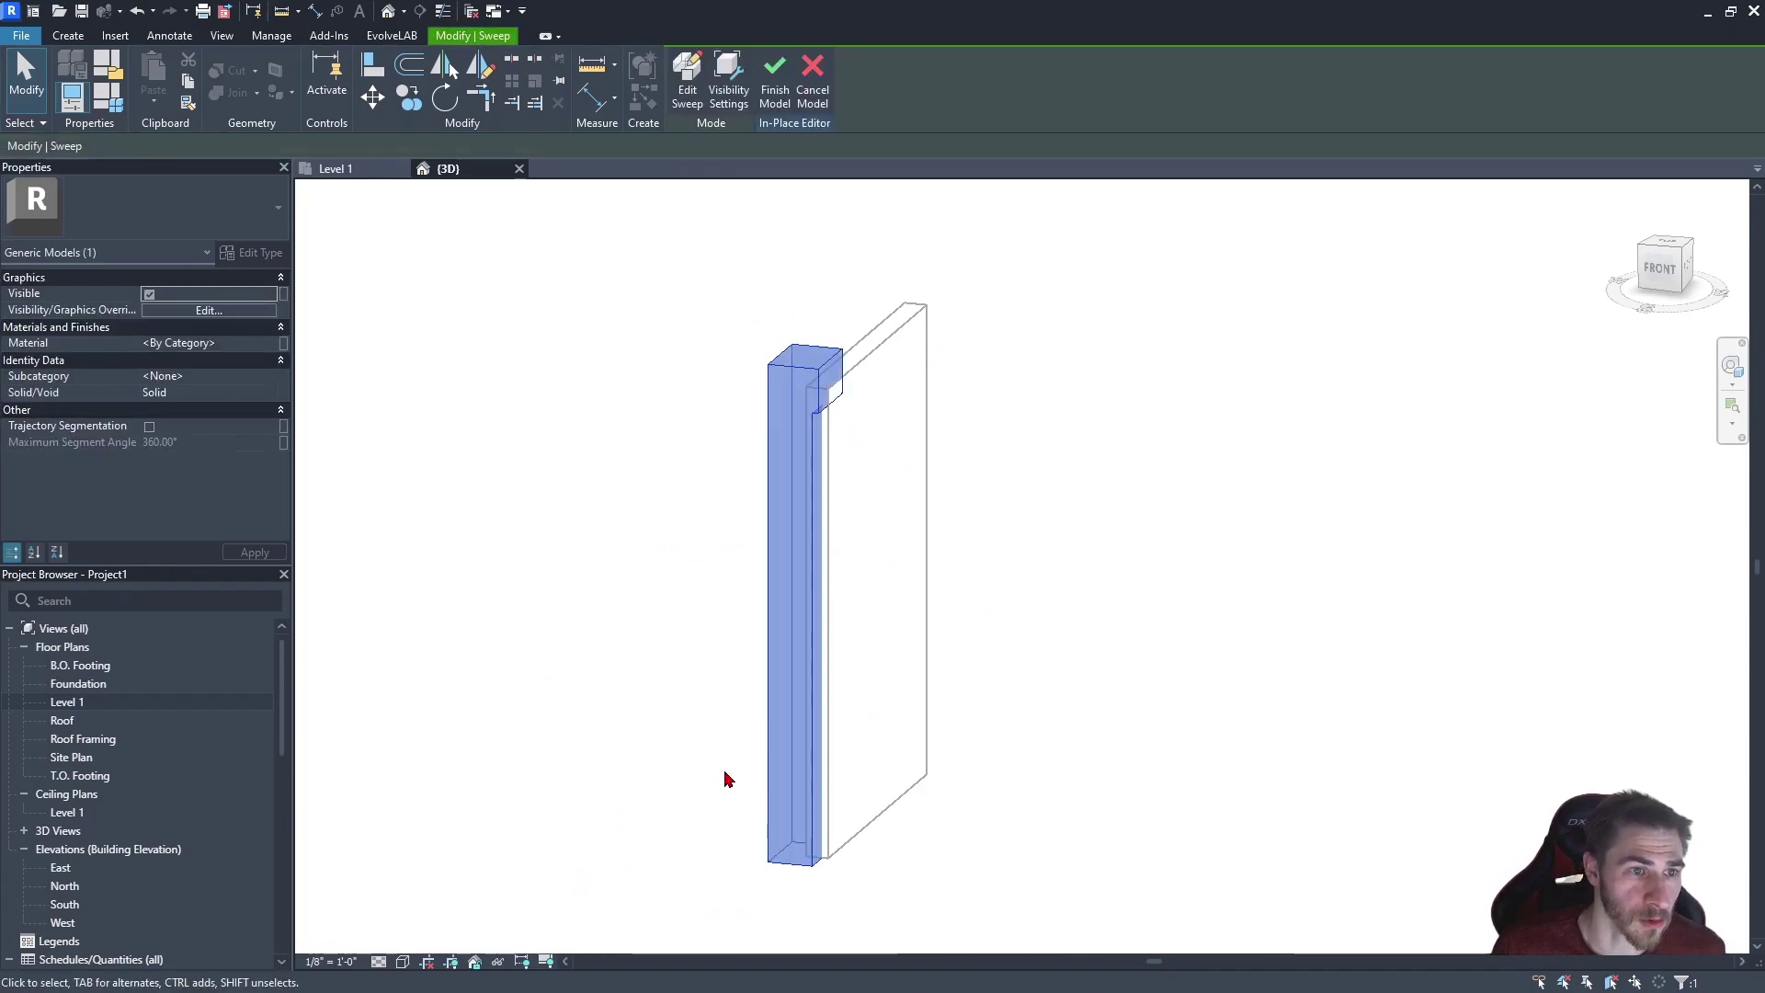
{"action": "mouse_move", "coordinate": [725, 775]}
{"action": "middle_mouse_down", "text": "shift"}
{"action": "mouse_move", "coordinate": [819, 263]}
{"action": "mouse_move", "coordinate": [892, 546]}
{"action": "middle_mouse_up", "text": "shift"}
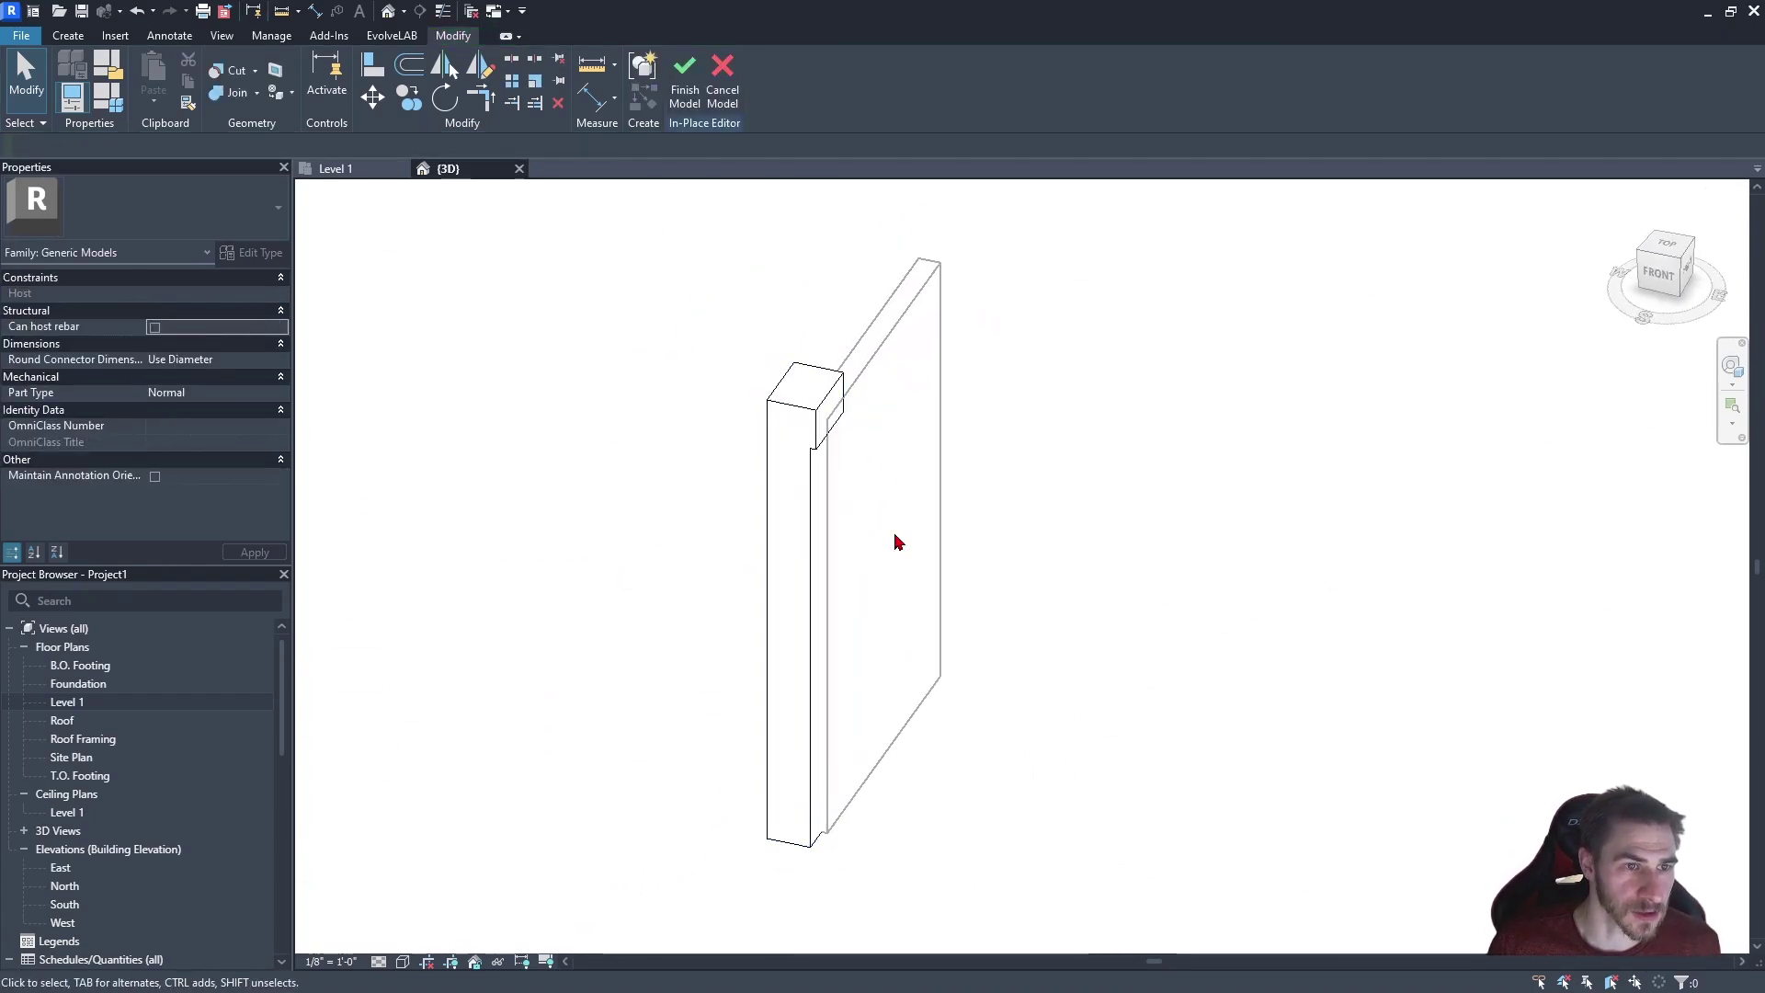
{"action": "middle_click_drag", "start_coordinate": [909, 615], "coordinate": [924, 546], "text": "shift"}
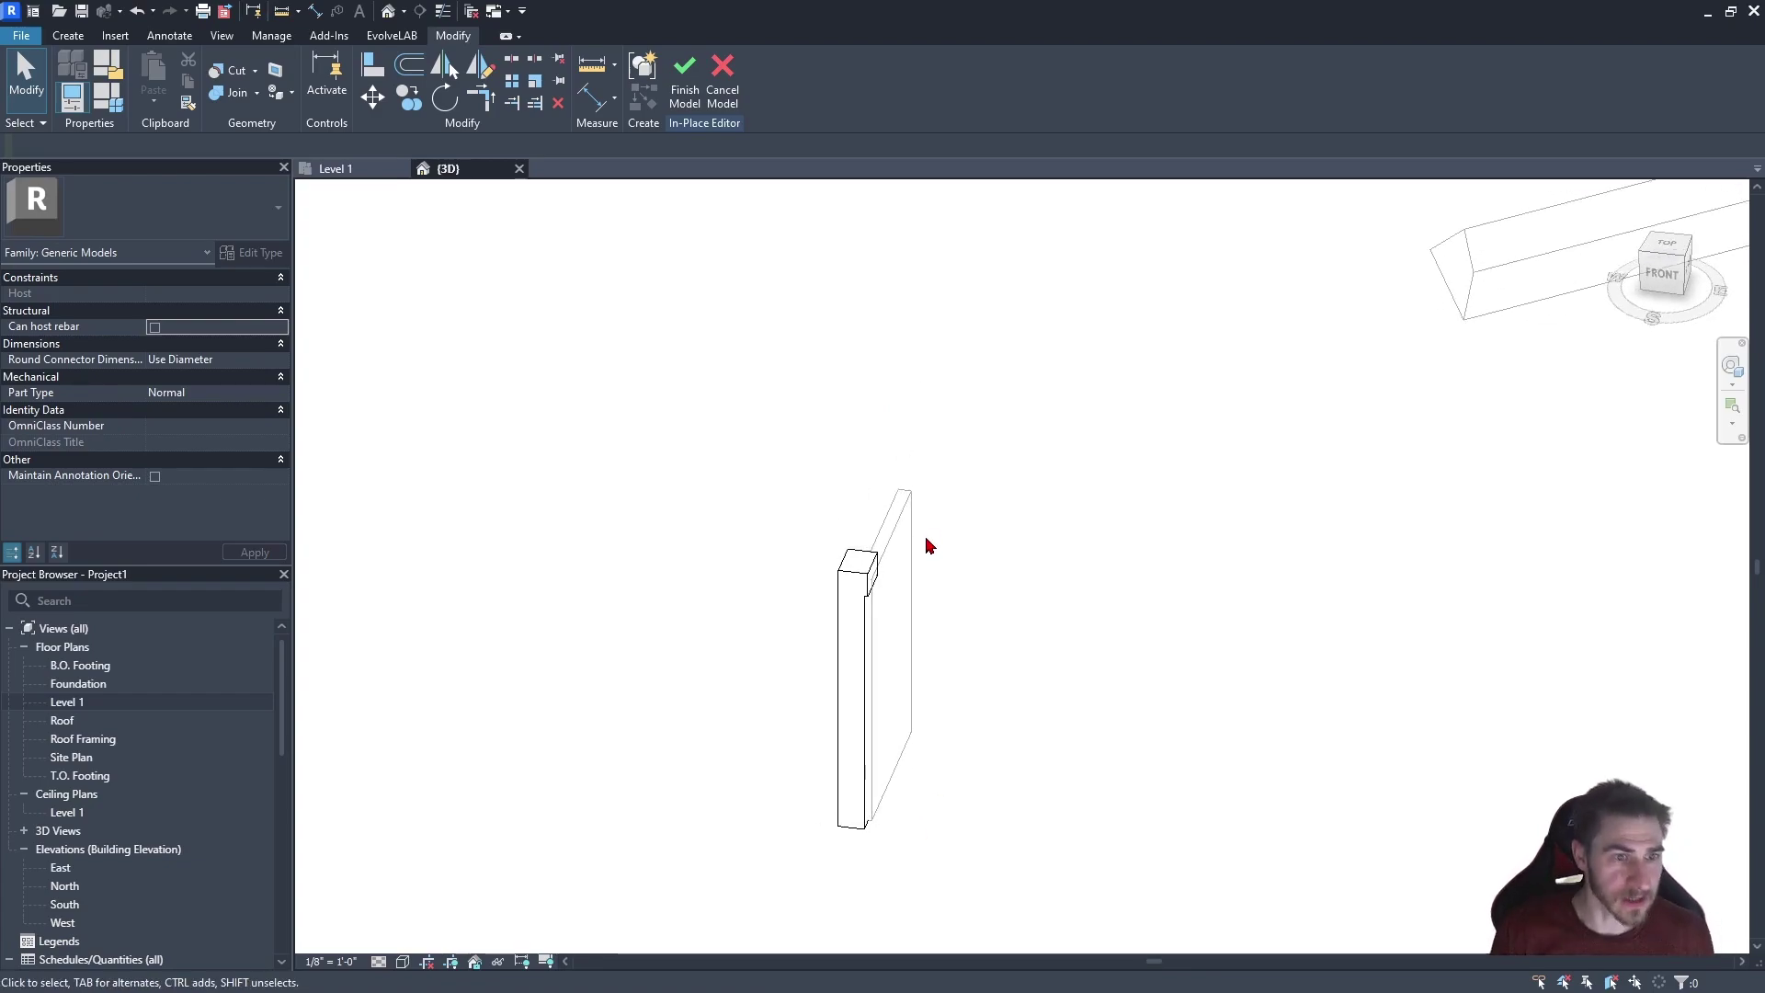
Reopen the sweep profile, shorten a side from 2'2" to 0'8", and finish it
{"action": "double_click", "coordinate": [897, 640]}
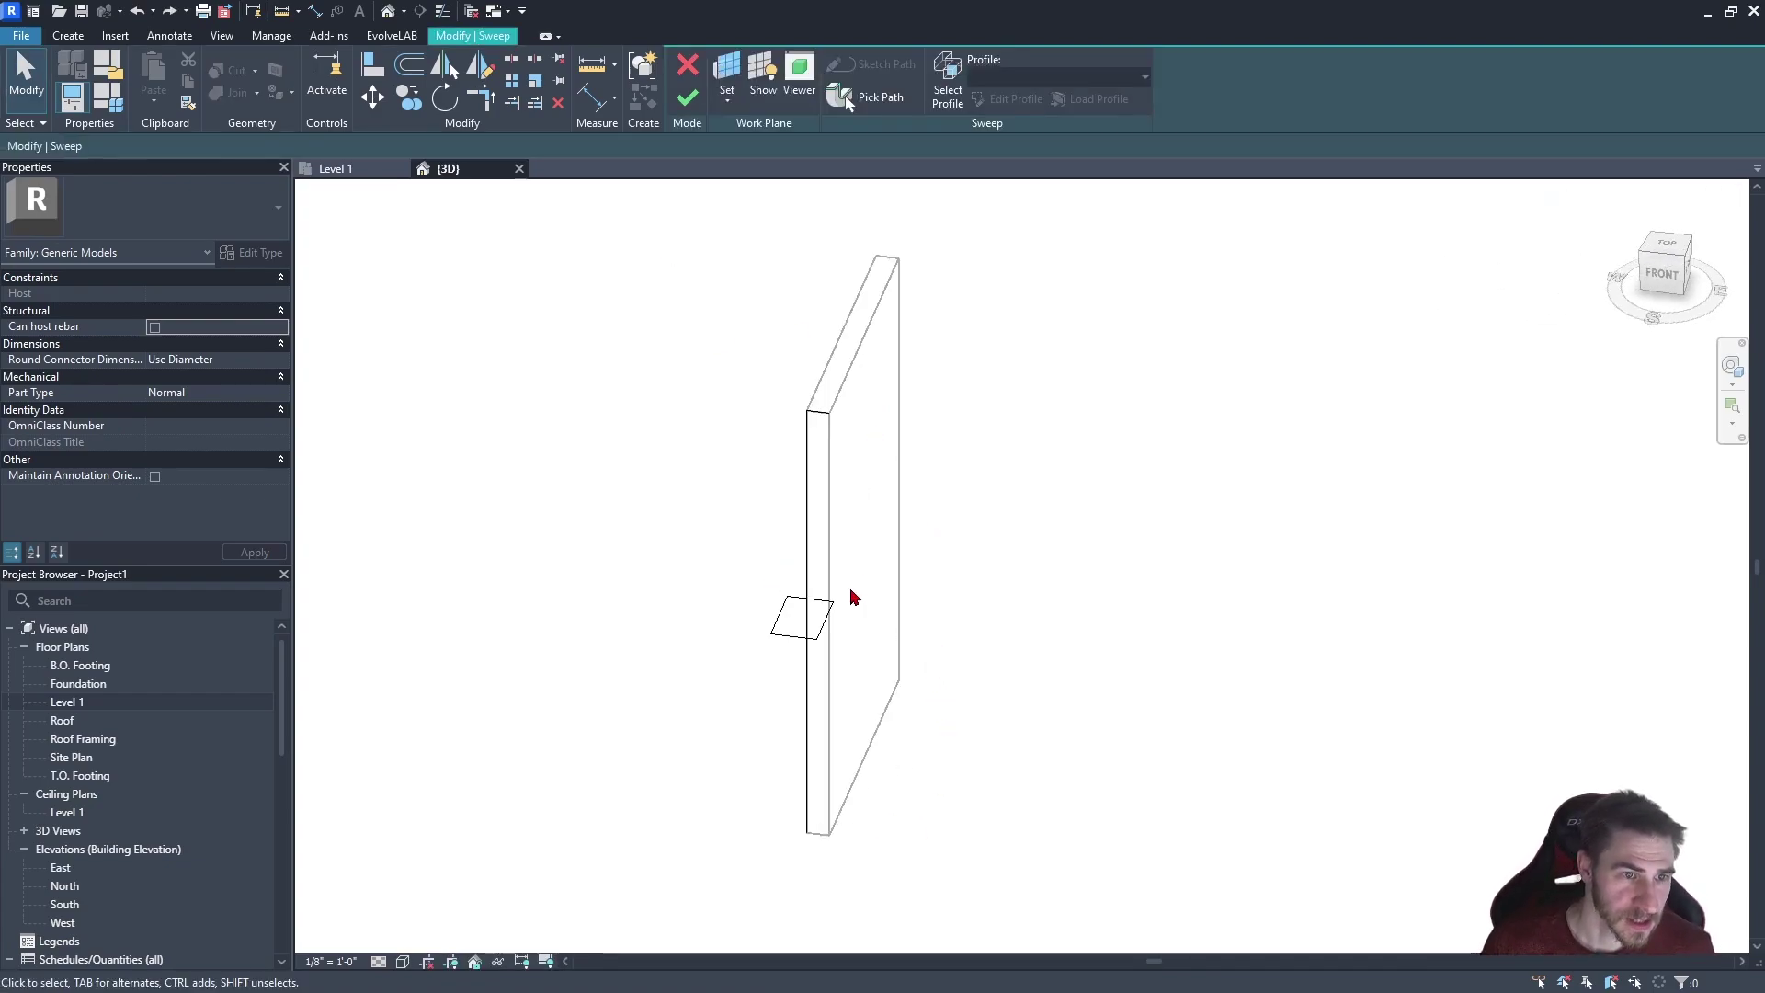
{"action": "left_click", "coordinate": [814, 650]}
{"action": "double_click", "coordinate": [814, 649]}
{"action": "scroll", "coordinate": [760, 648], "scroll_direction": "up", "scroll_amount": 3}
{"action": "left_click", "coordinate": [773, 585]}
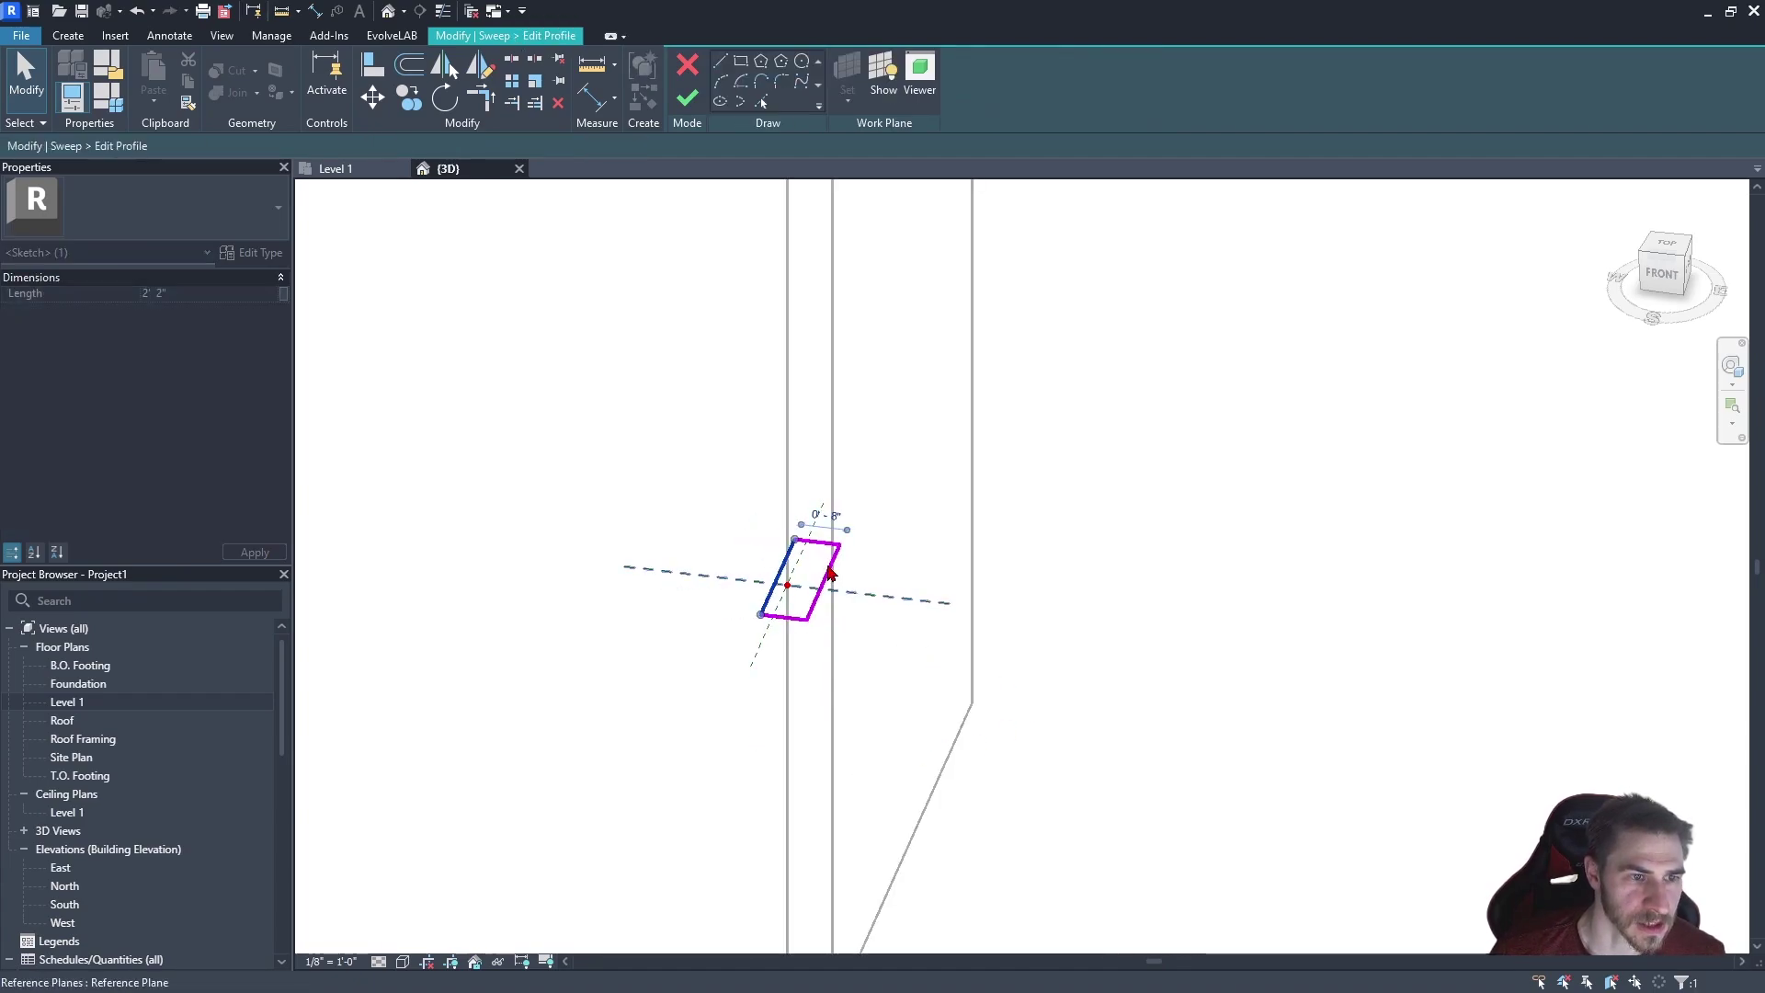
{"action": "left_click_drag", "start_coordinate": [831, 571], "coordinate": [791, 629]}
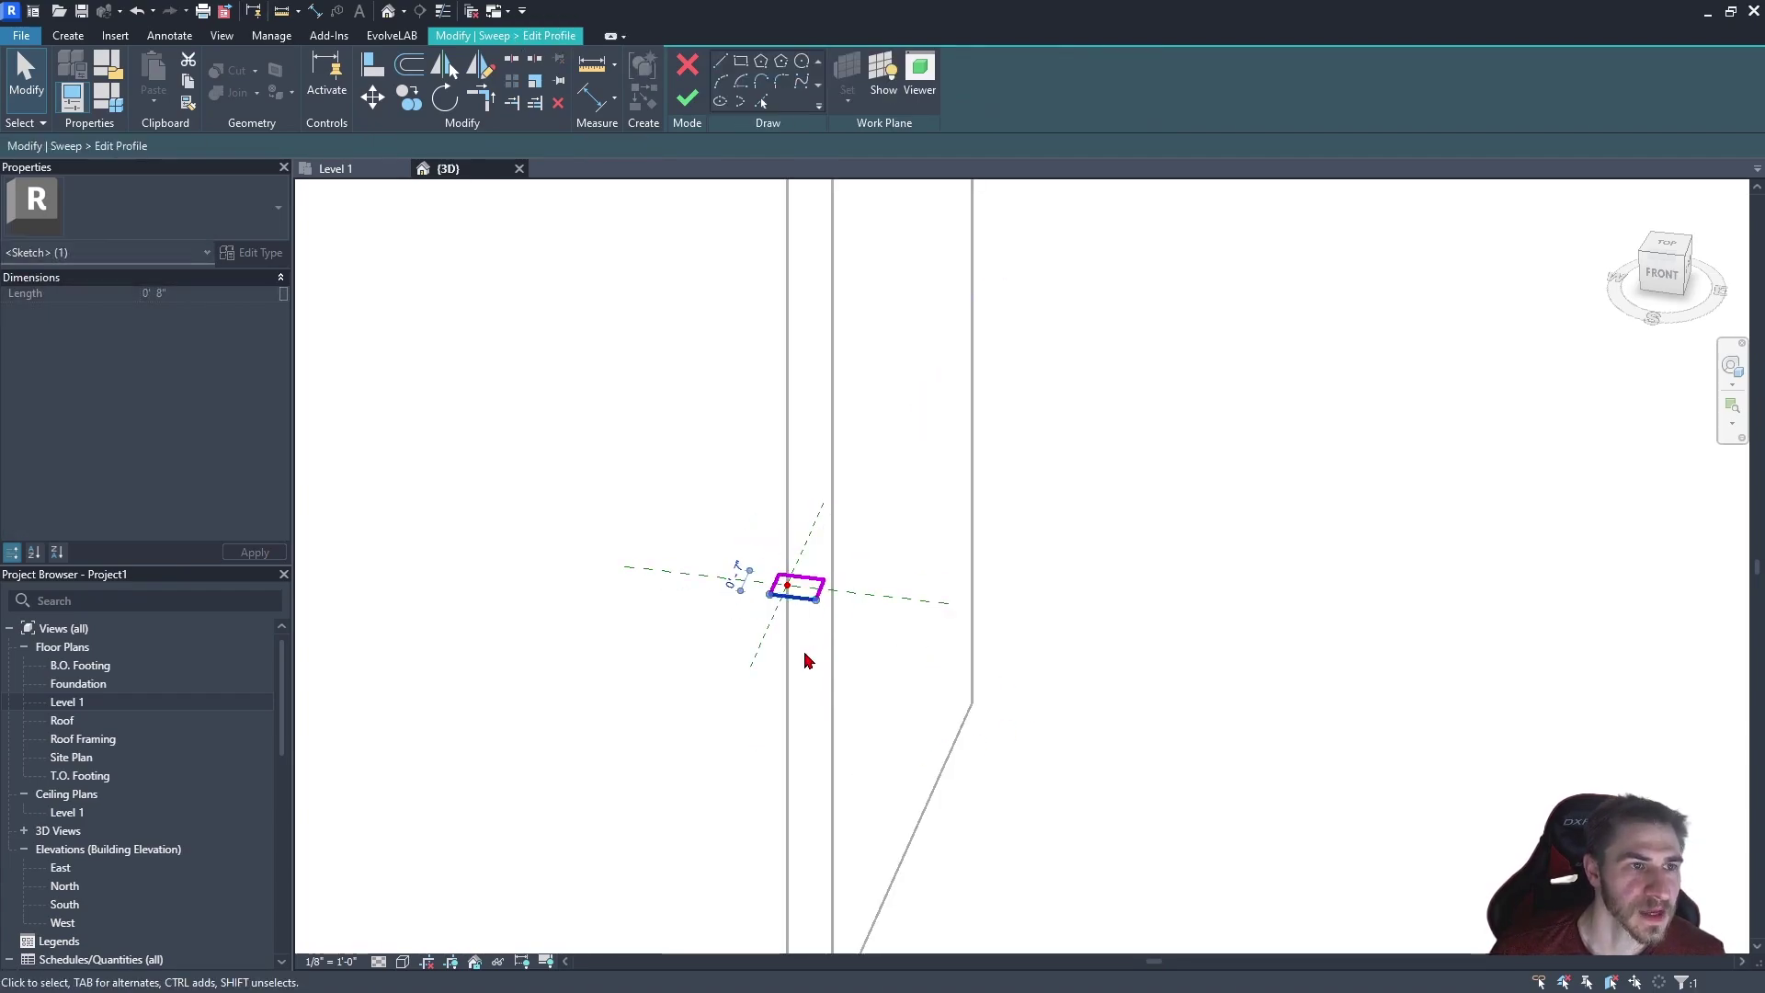
{"action": "scroll", "coordinate": [807, 661], "scroll_direction": "down", "scroll_amount": 2}
{"action": "left_click", "coordinate": [686, 98]}
{"action": "scroll", "coordinate": [859, 547], "scroll_direction": "down", "scroll_amount": 2}
{"action": "scroll", "coordinate": [829, 314], "scroll_direction": "down", "scroll_amount": 1}
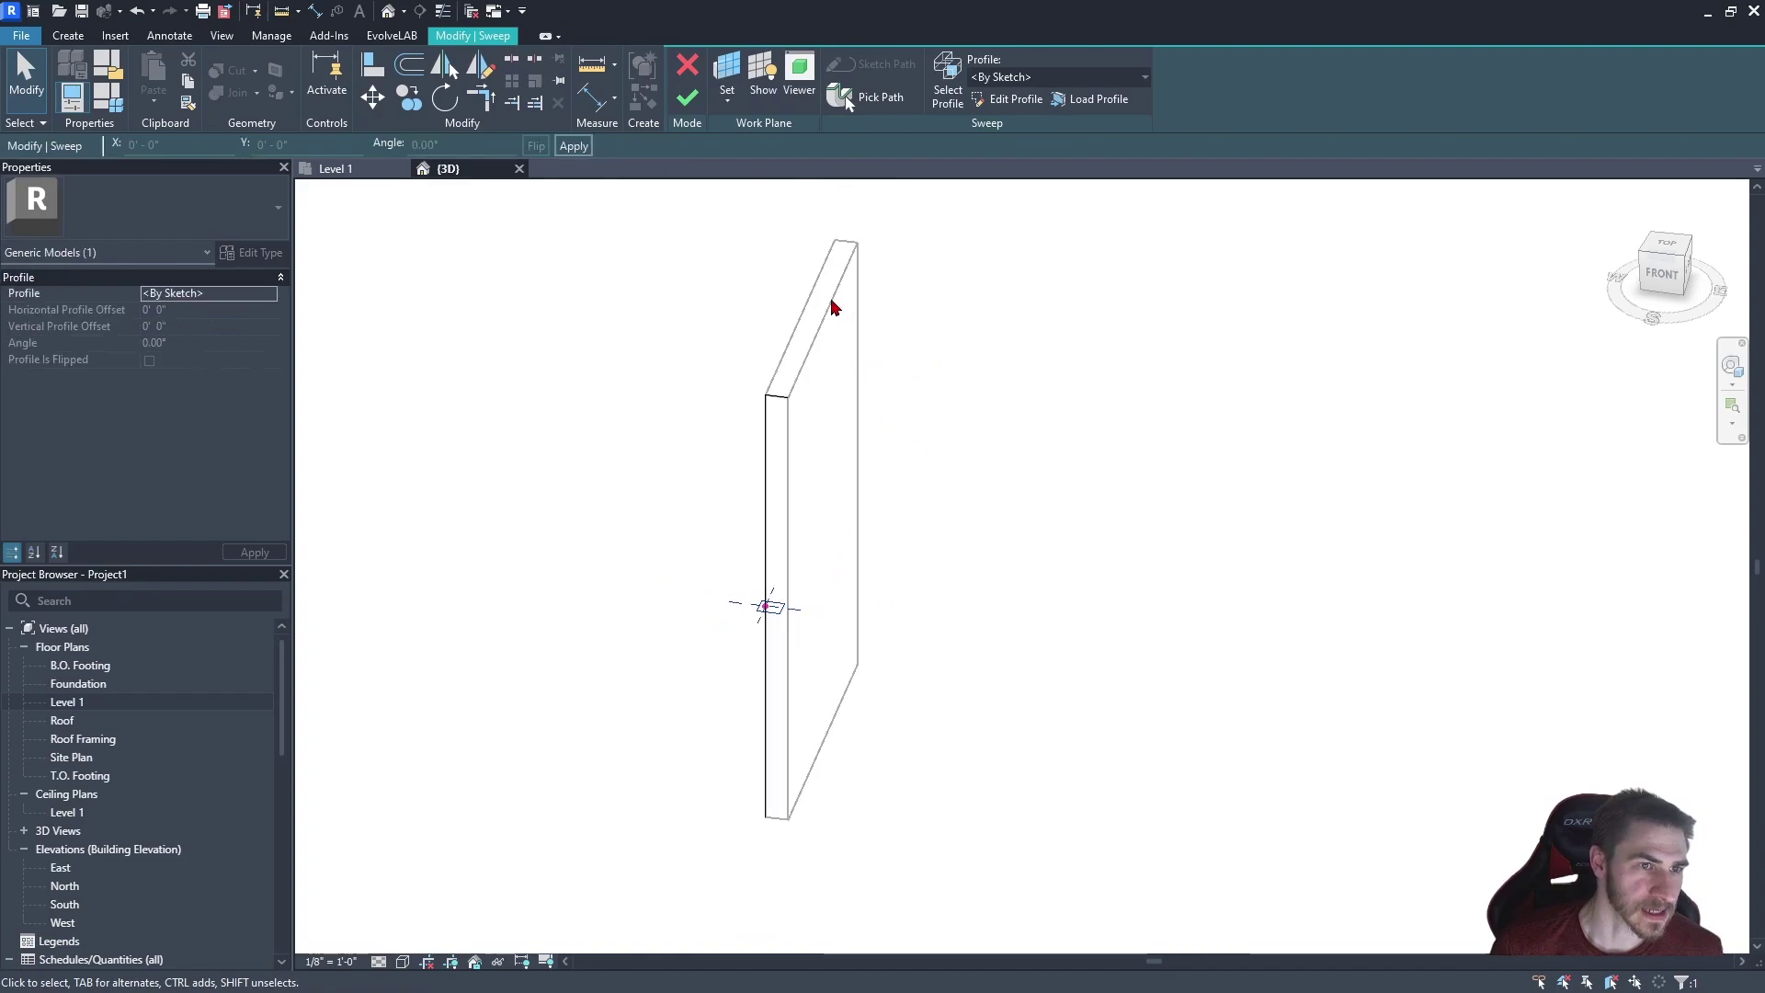
{"action": "left_click", "coordinate": [780, 395]}
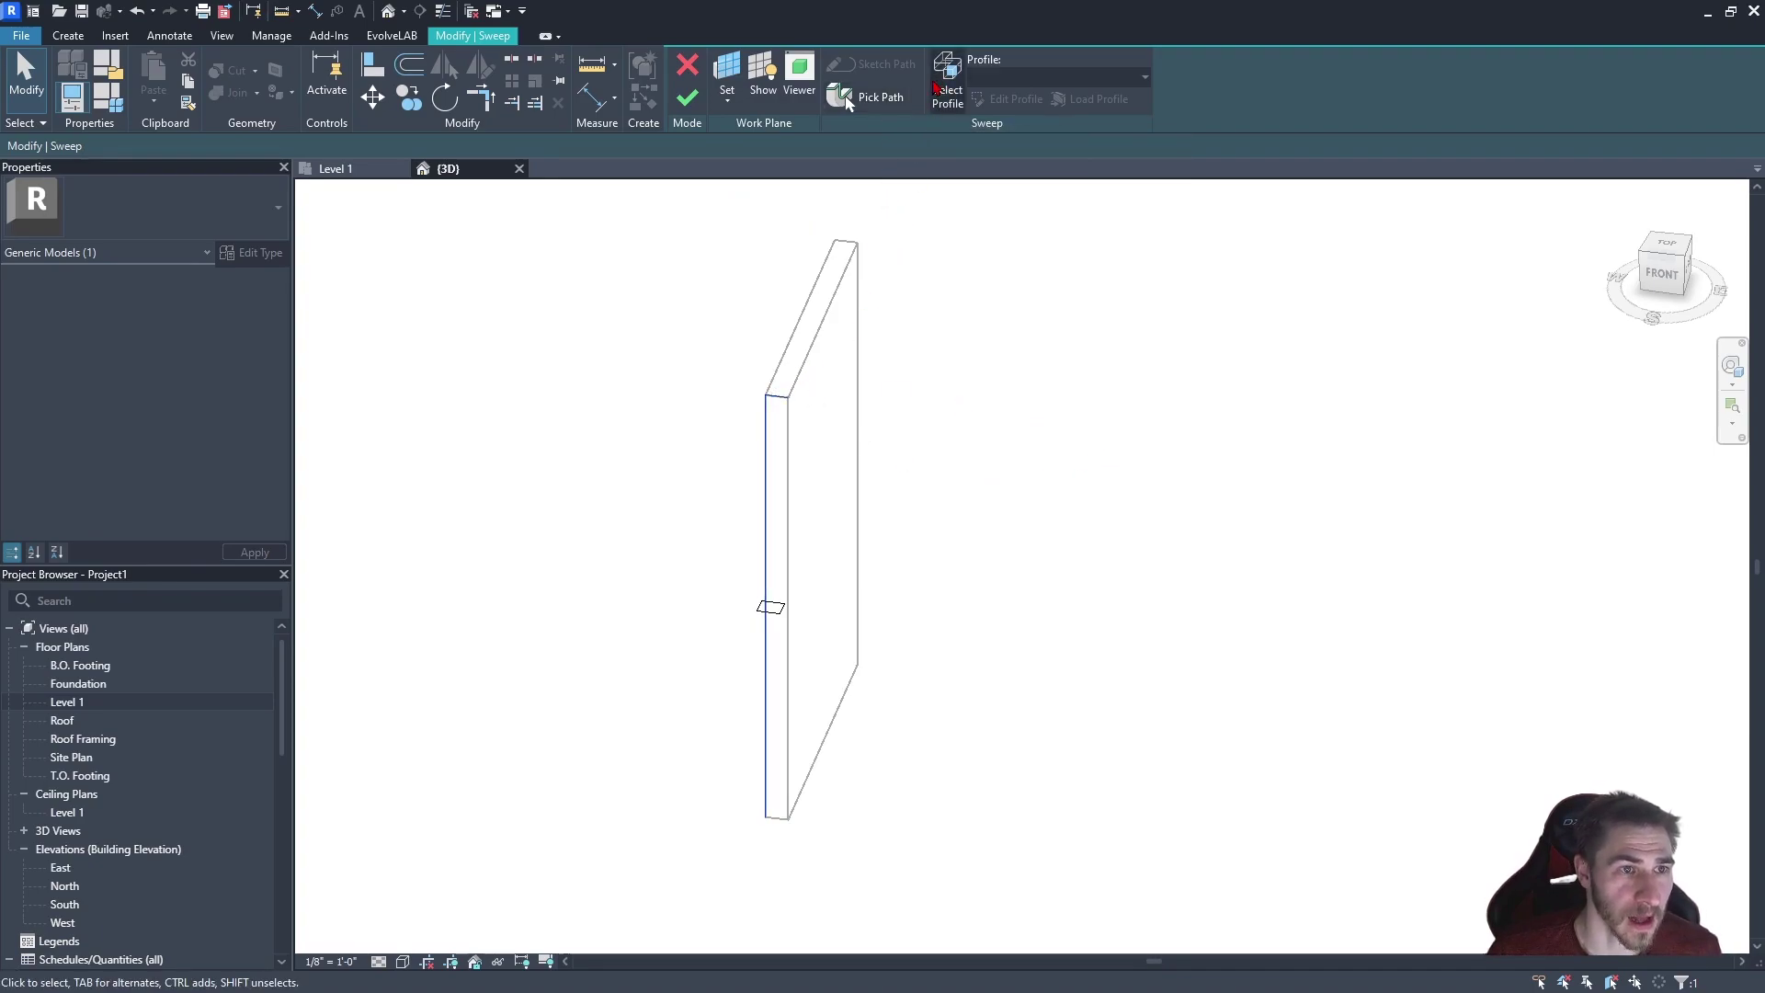
Pick the slab's vertical edge as the first sweep path segment
{"action": "left_click", "coordinate": [845, 104]}
{"action": "left_click", "coordinate": [783, 397]}
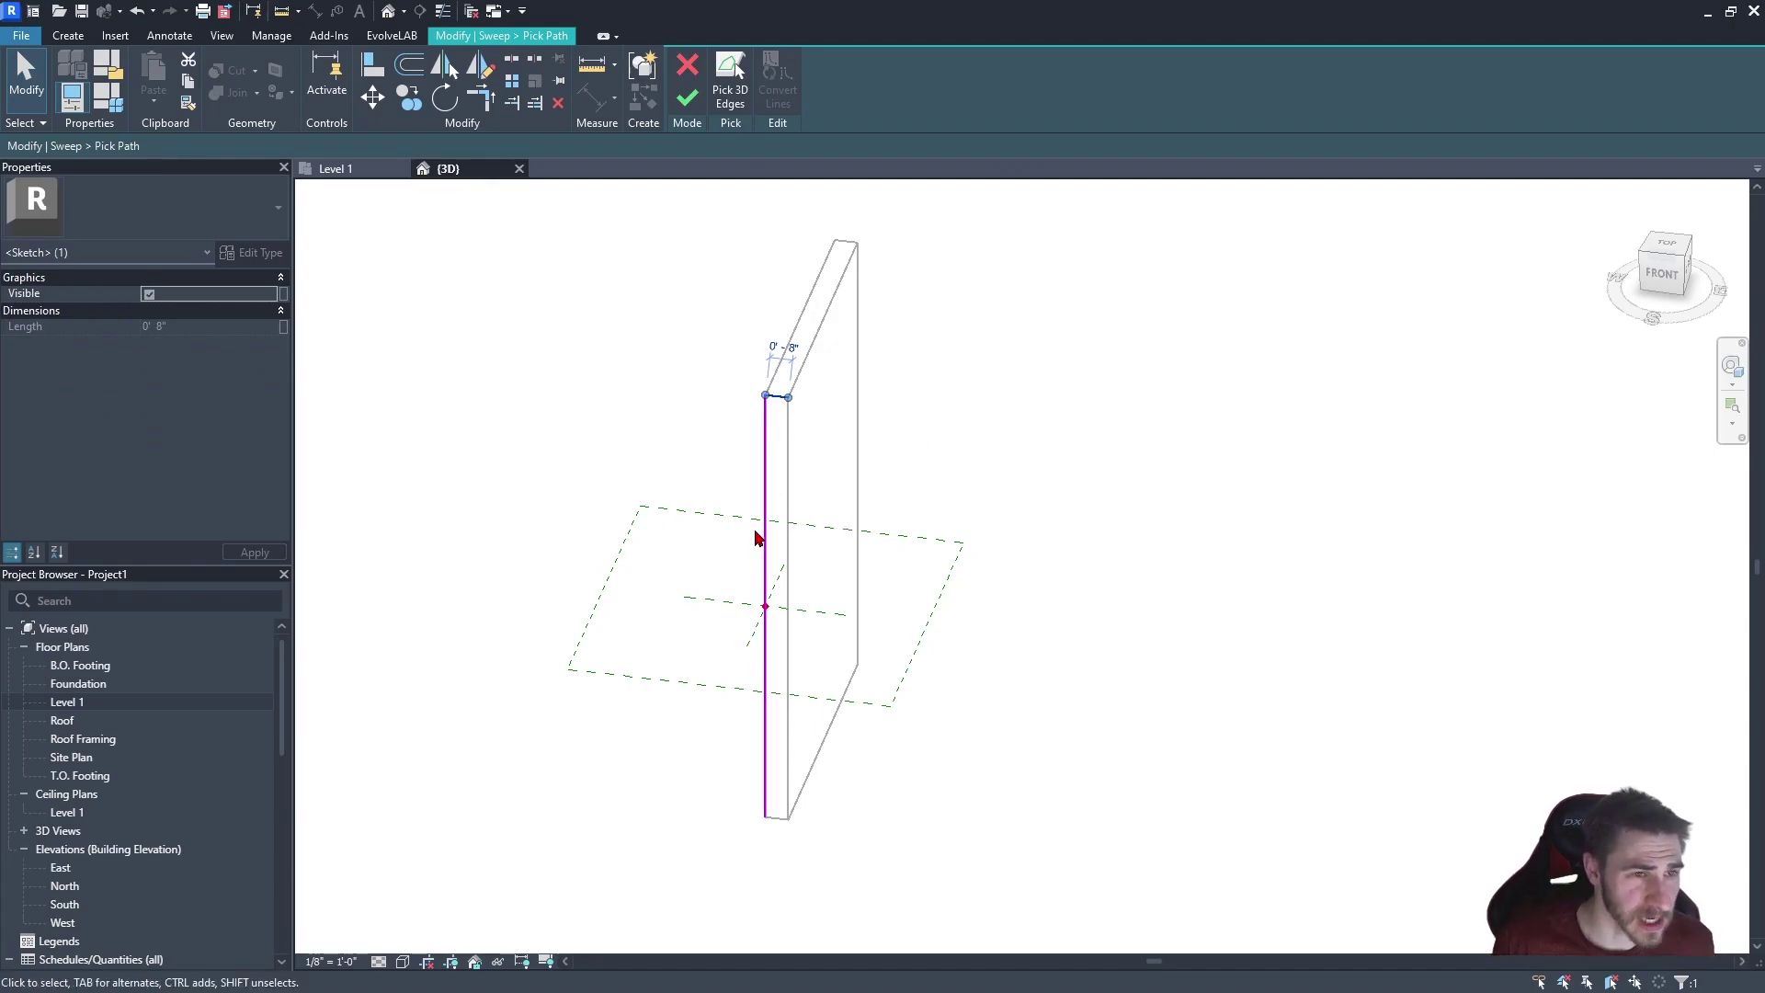
{"action": "middle_click_drag", "start_coordinate": [837, 470], "coordinate": [918, 429], "text": "shift"}
{"action": "middle_click_drag", "start_coordinate": [808, 462], "coordinate": [855, 470], "text": "shift"}
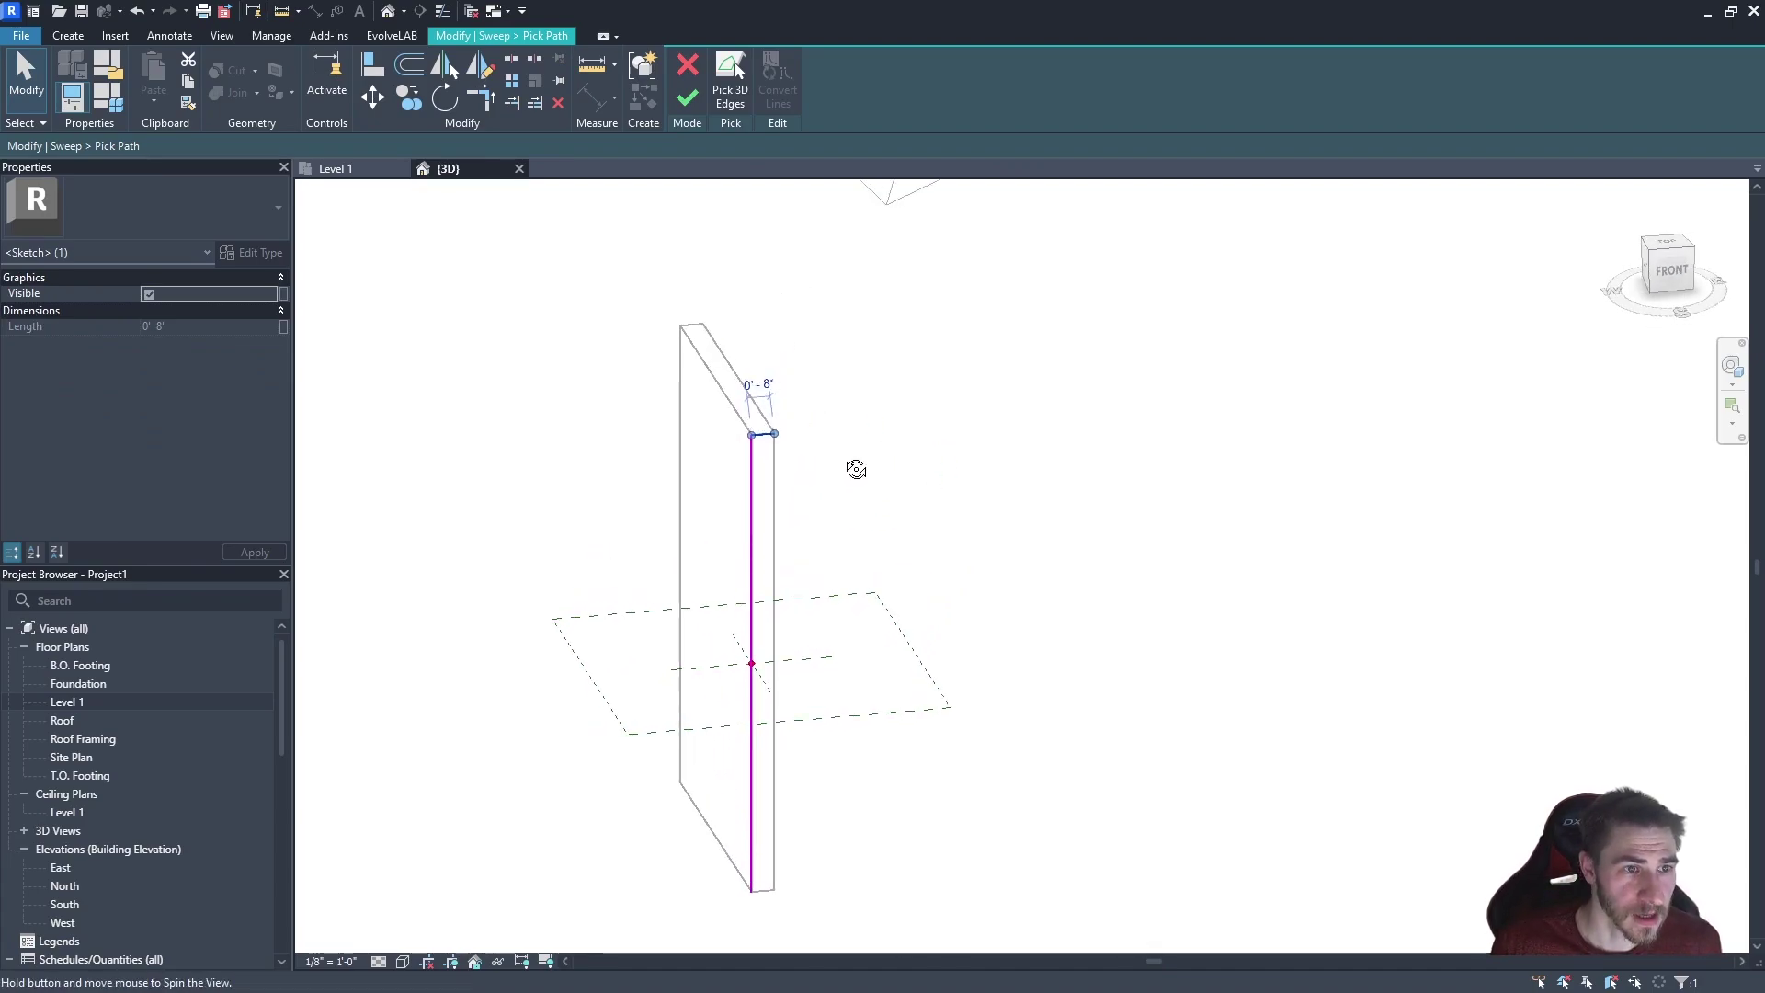
Add an 18'-0" horizontal path line from the edge's top endpoint and finish the path
{"action": "key", "text": "Escape"}
{"action": "mouse_move", "coordinate": [756, 546]}
{"action": "middle_mouse_down", "text": "shift"}
{"action": "mouse_move", "coordinate": [1055, 533]}
{"action": "mouse_move", "coordinate": [947, 478]}
{"action": "mouse_move", "coordinate": [776, 434]}
{"action": "middle_mouse_up", "text": "shift"}
{"action": "type", "text": "11"}
{"action": "key", "text": "Return"}
{"action": "scroll", "coordinate": [1027, 448], "scroll_direction": "down", "scroll_amount": 2}
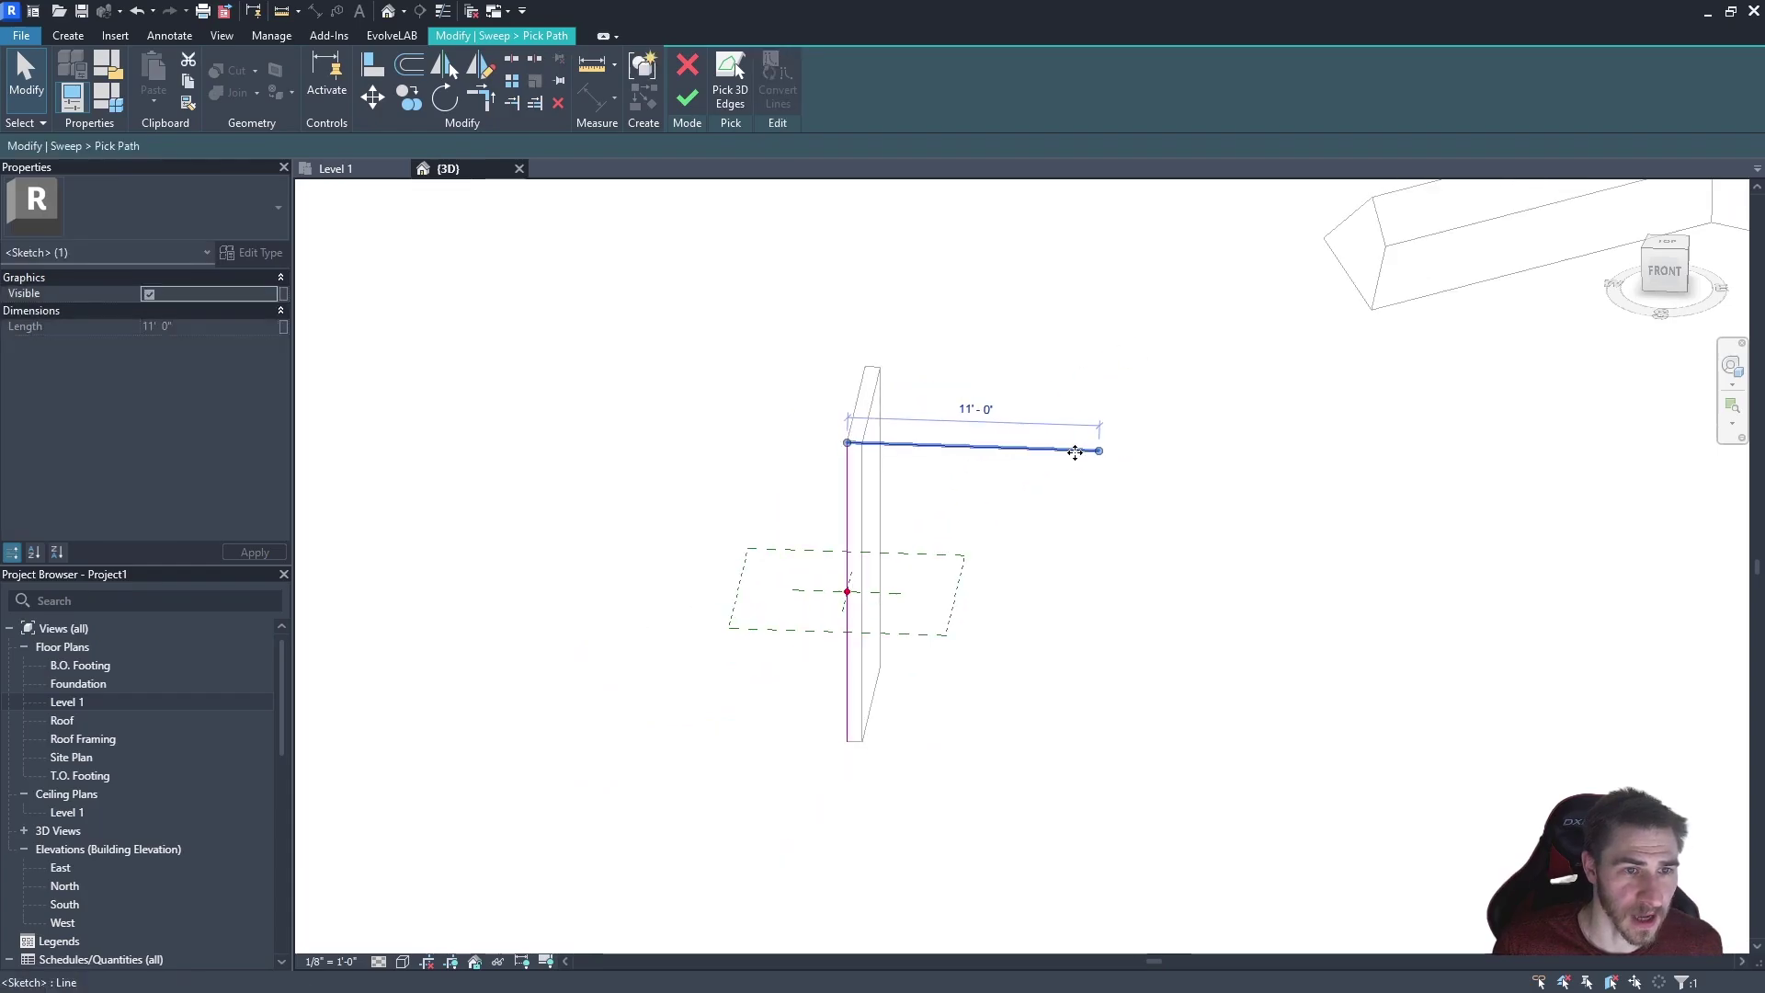
{"action": "type", "text": "18"}
{"action": "key", "text": "Return"}
{"action": "scroll", "coordinate": [898, 464], "scroll_direction": "up", "scroll_amount": 1}
{"action": "scroll", "coordinate": [843, 449], "scroll_direction": "up", "scroll_amount": 3}
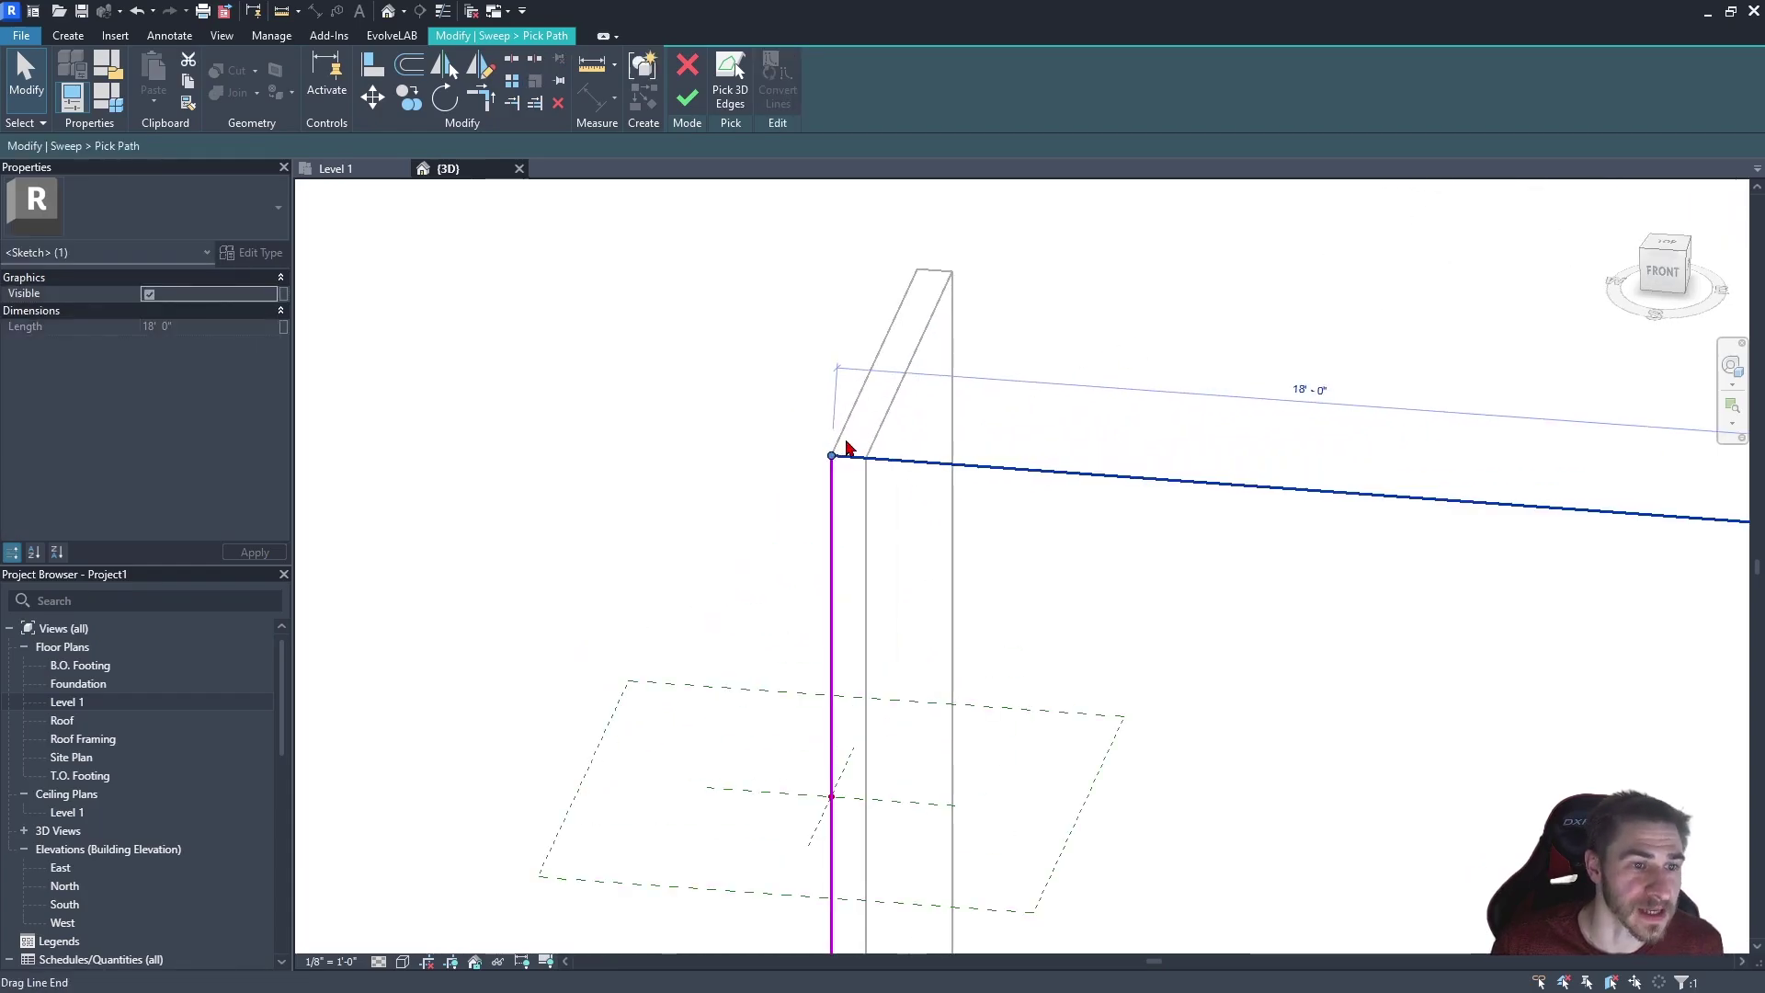
{"action": "mouse_move", "coordinate": [774, 645]}
{"action": "middle_mouse_down", "text": "shift"}
{"action": "mouse_move", "coordinate": [1012, 638]}
{"action": "mouse_move", "coordinate": [836, 663]}
{"action": "mouse_move", "coordinate": [1025, 588]}
{"action": "mouse_move", "coordinate": [1327, 588]}
{"action": "middle_mouse_up", "text": "shift"}
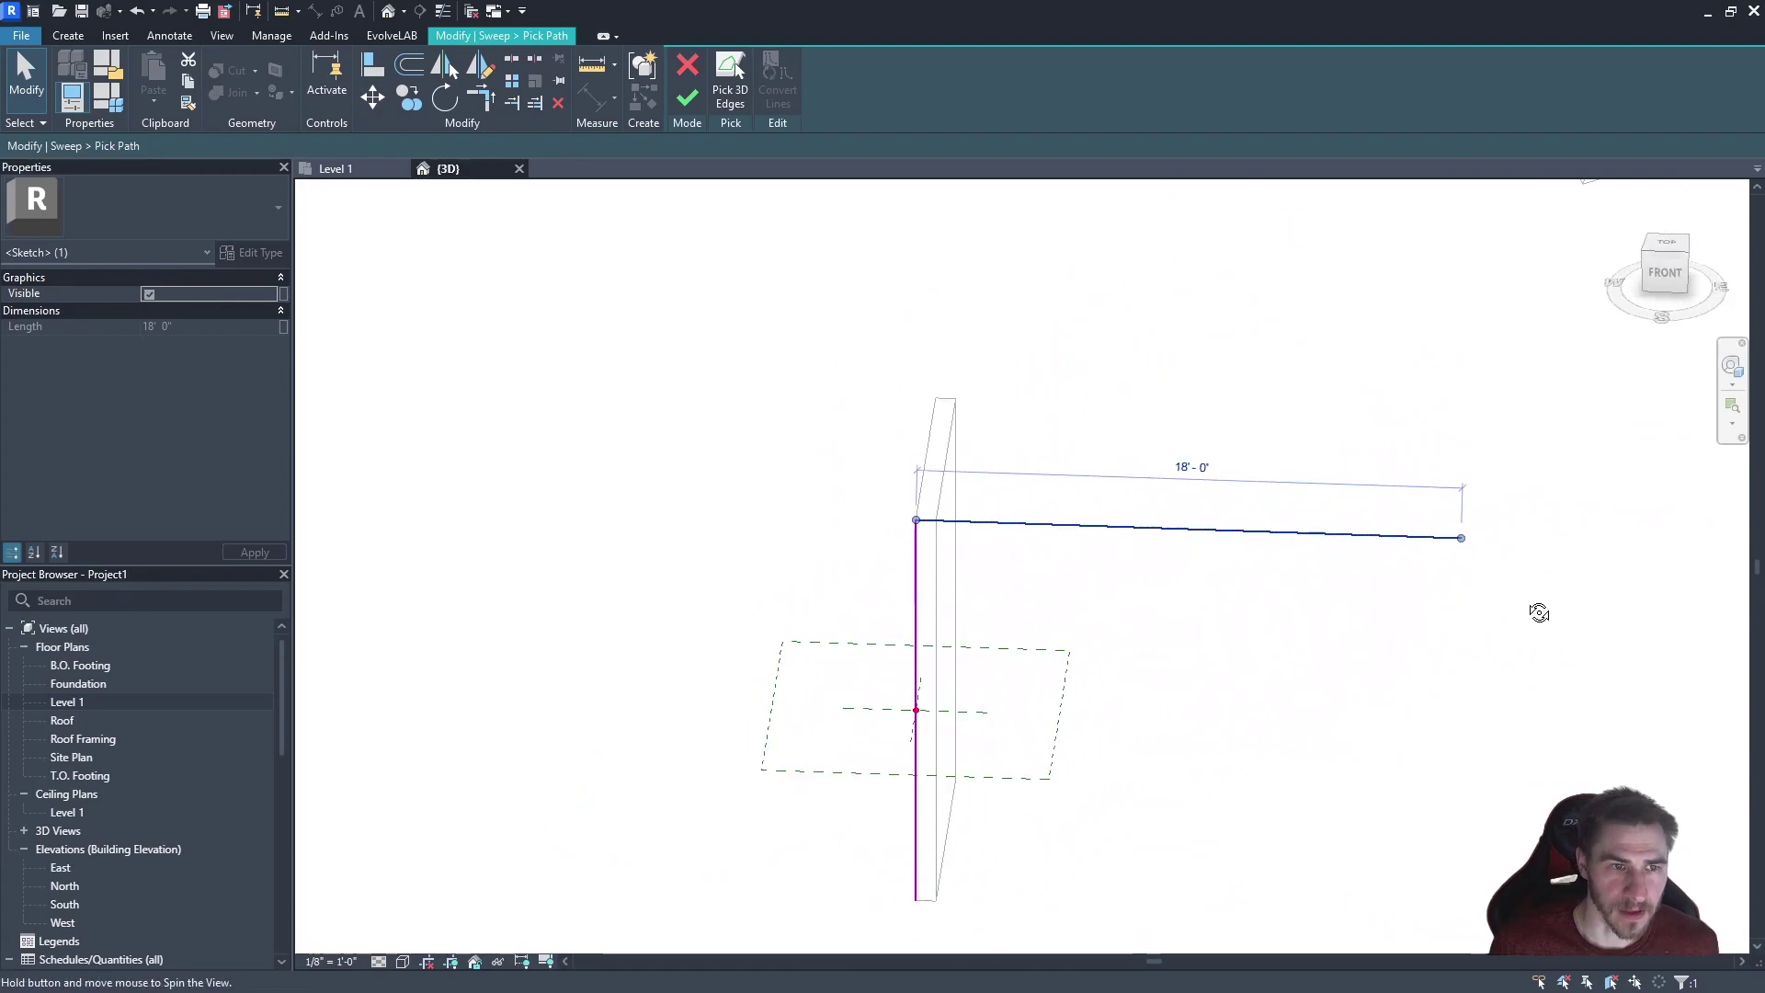
{"action": "mouse_move", "coordinate": [1540, 611]}
{"action": "middle_mouse_down", "text": "shift"}
{"action": "mouse_move", "coordinate": [1744, 470]}
{"action": "mouse_move", "coordinate": [1419, 560]}
{"action": "mouse_move", "coordinate": [1210, 481]}
{"action": "mouse_move", "coordinate": [963, 639]}
{"action": "mouse_move", "coordinate": [590, 229]}
{"action": "middle_mouse_up", "text": "shift"}
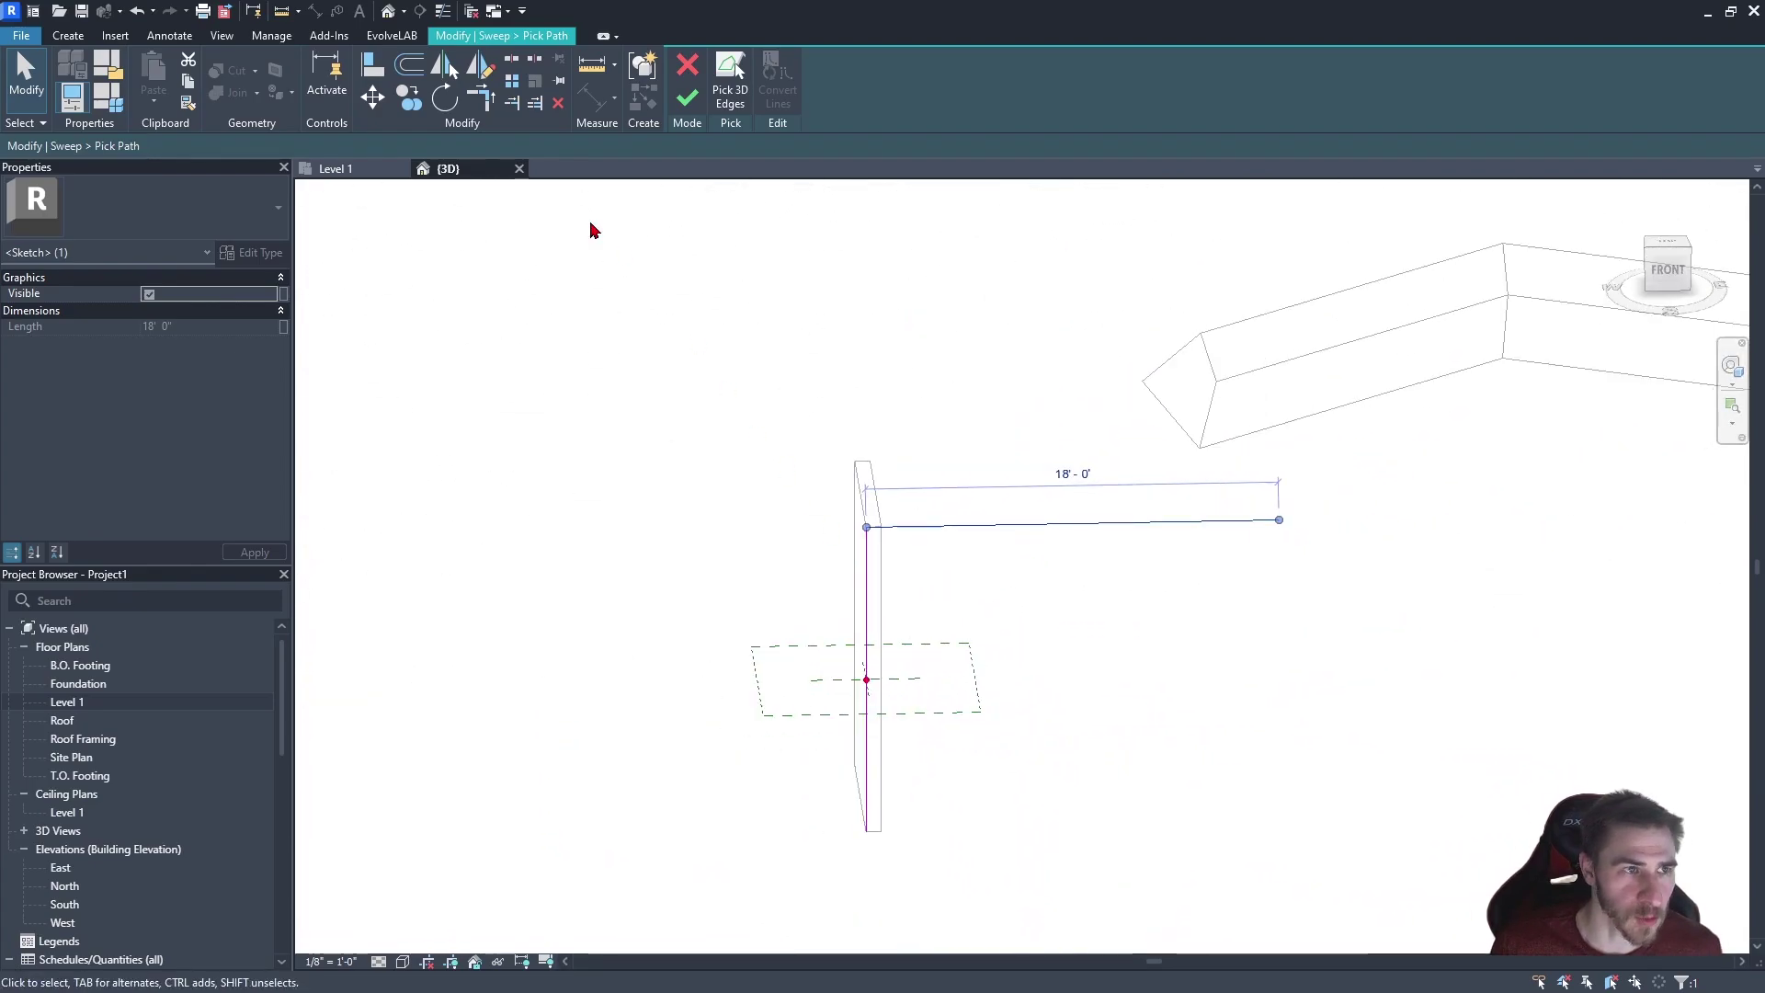
{"action": "left_click", "coordinate": [687, 97]}
Reopen the L-shaped sweep and finish its edit mode
{"action": "middle_click_drag", "start_coordinate": [956, 592], "coordinate": [957, 686], "text": "shift"}
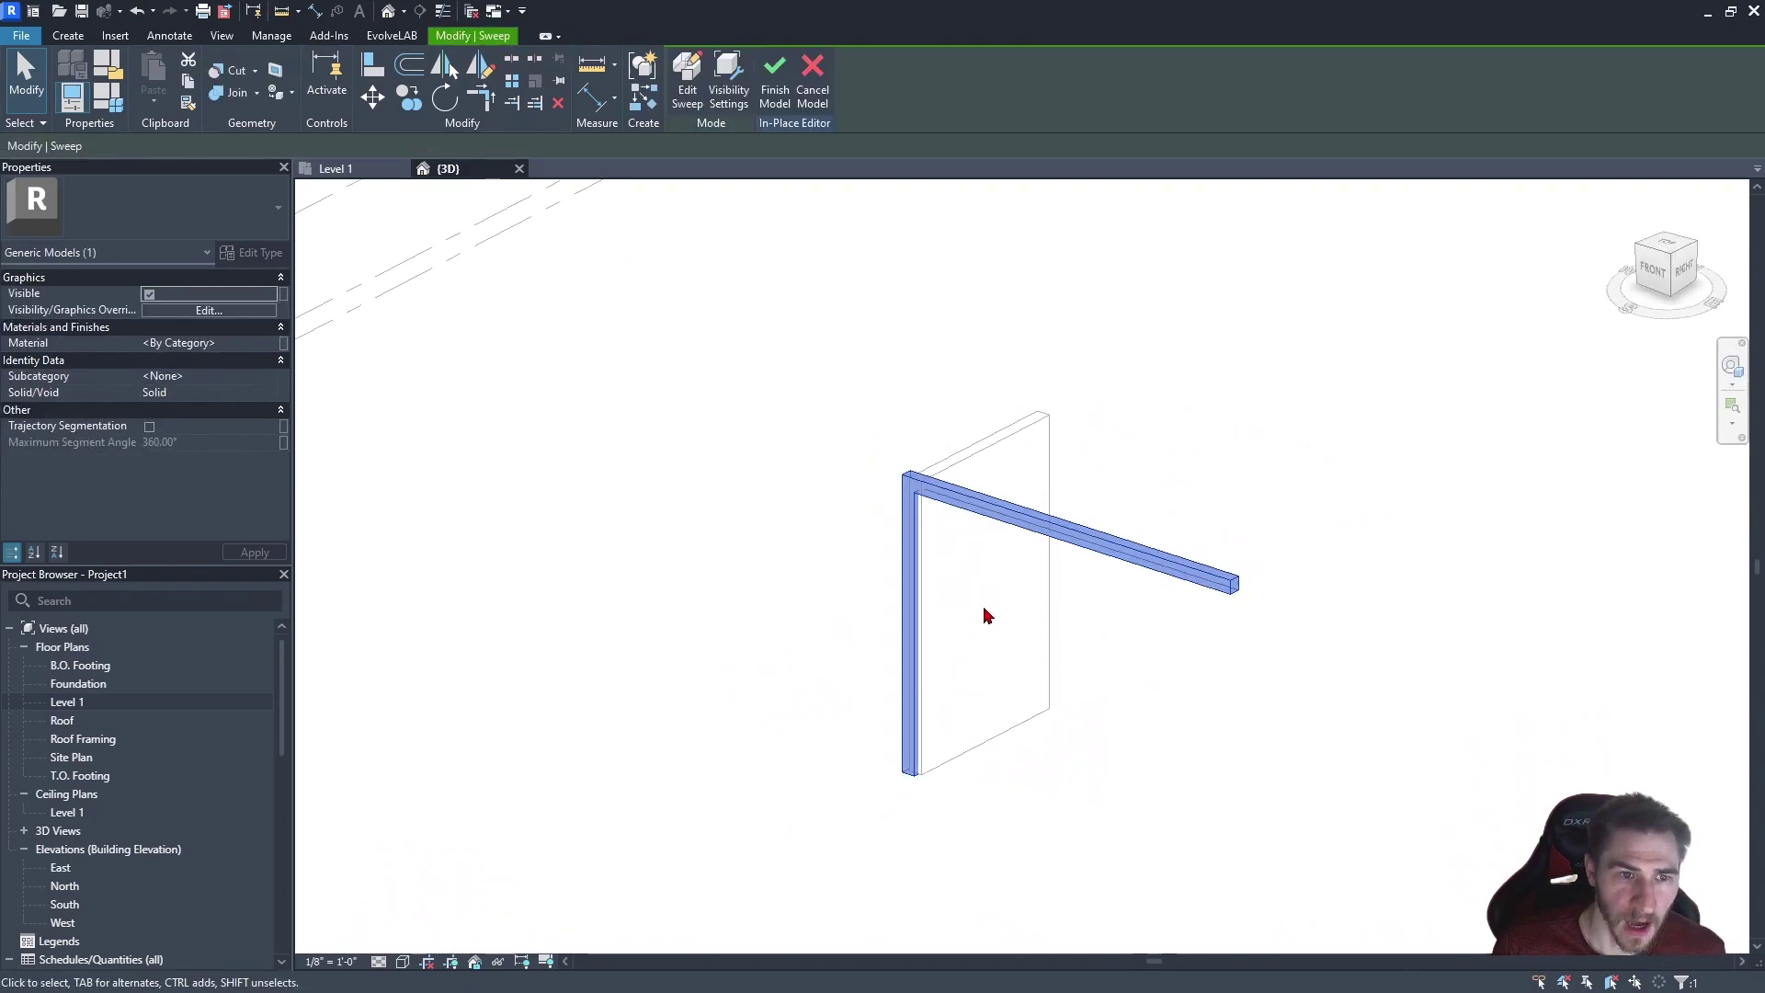
{"action": "middle_click_drag", "start_coordinate": [985, 615], "coordinate": [1126, 604], "text": "shift"}
{"action": "middle_click_drag", "start_coordinate": [1242, 727], "coordinate": [822, 746]}
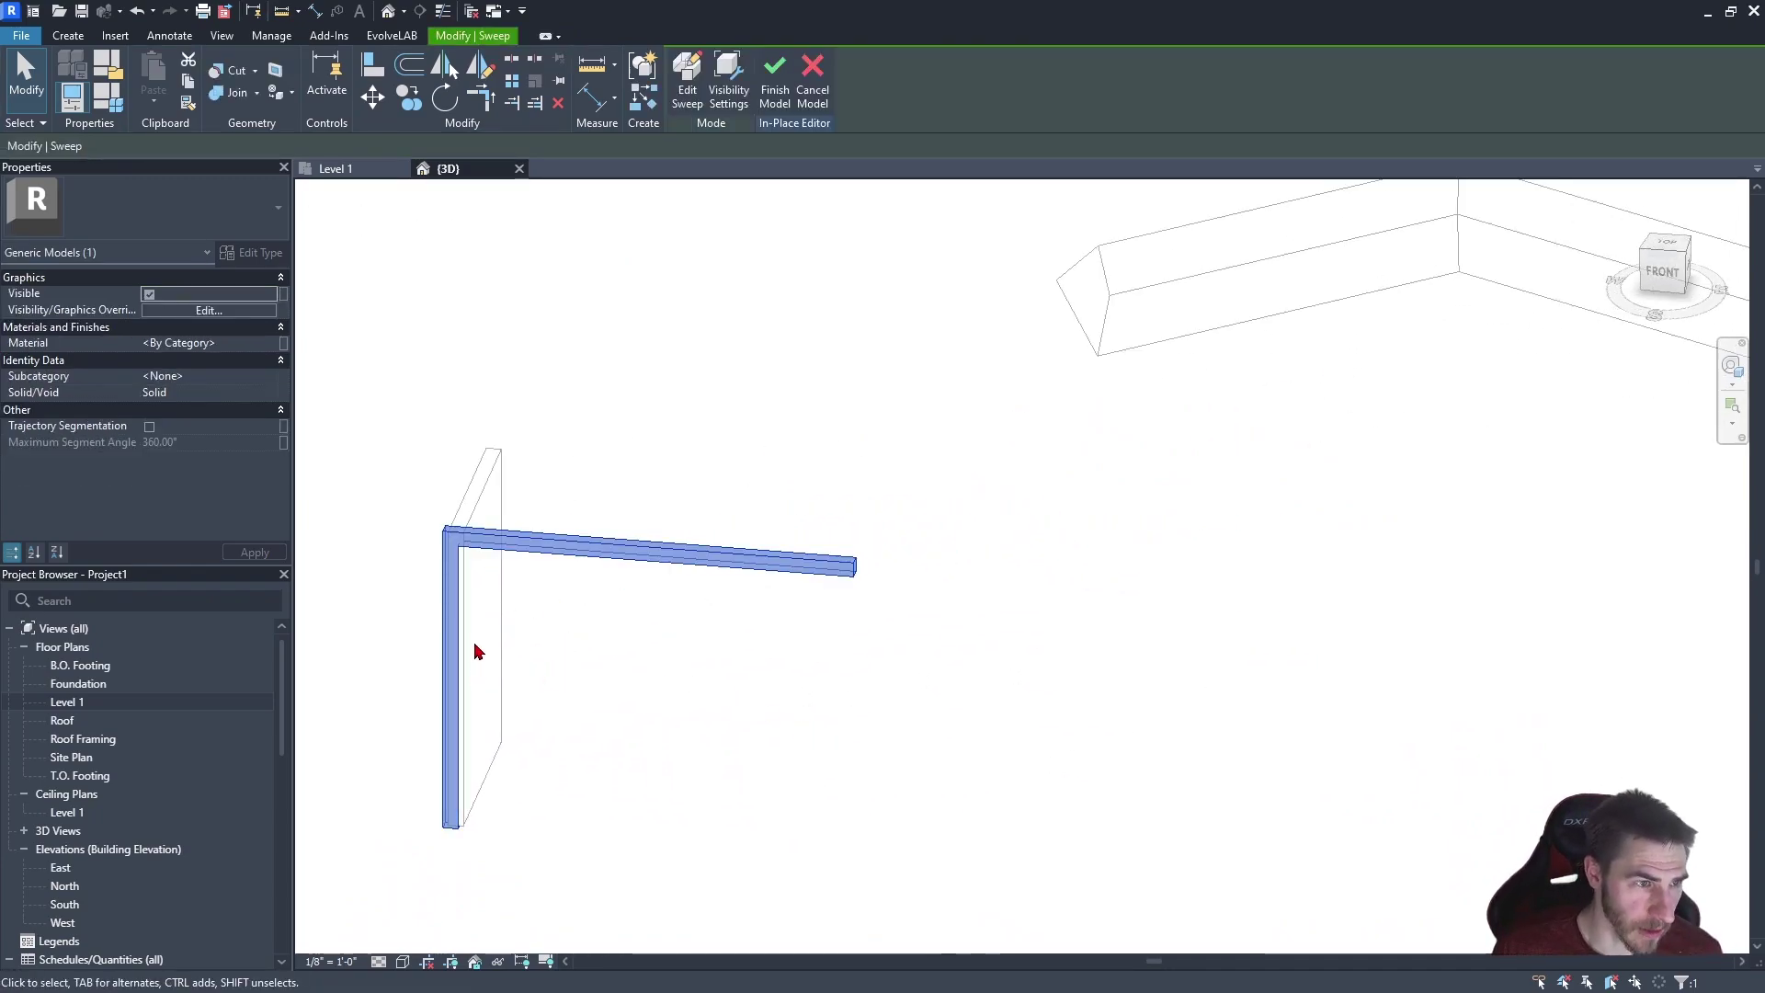
{"action": "double_click", "coordinate": [787, 571]}
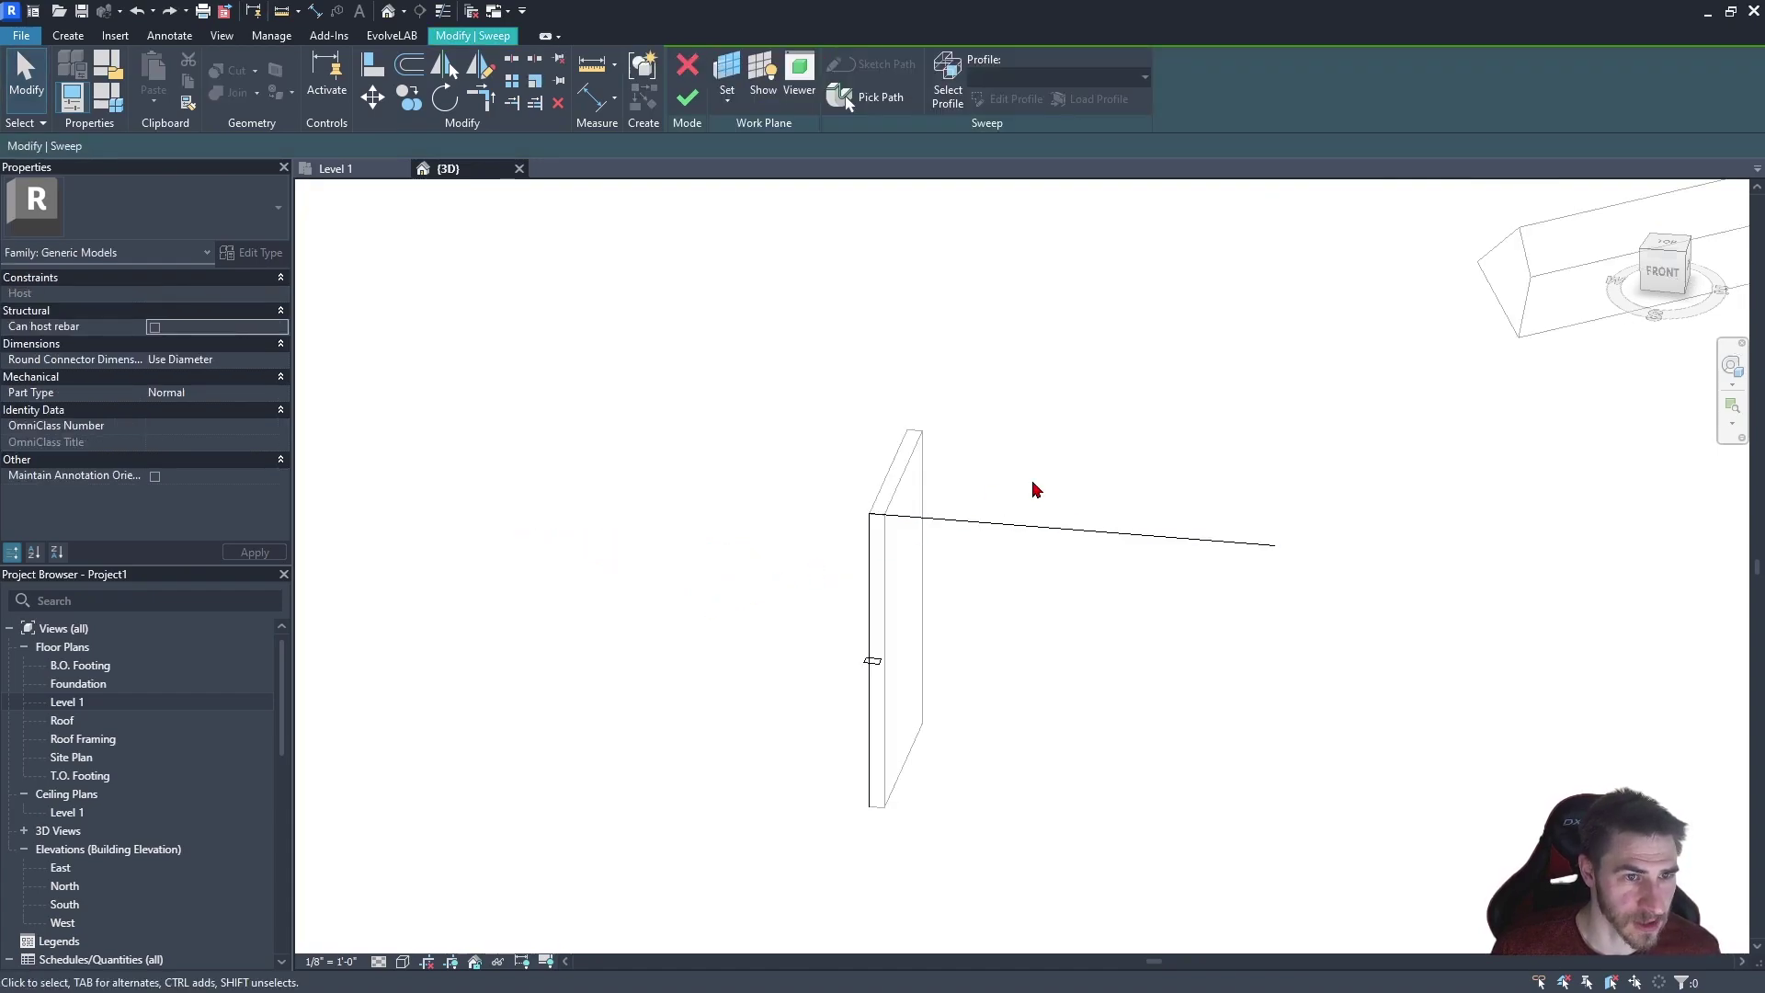
{"action": "left_click", "coordinate": [1035, 541]}
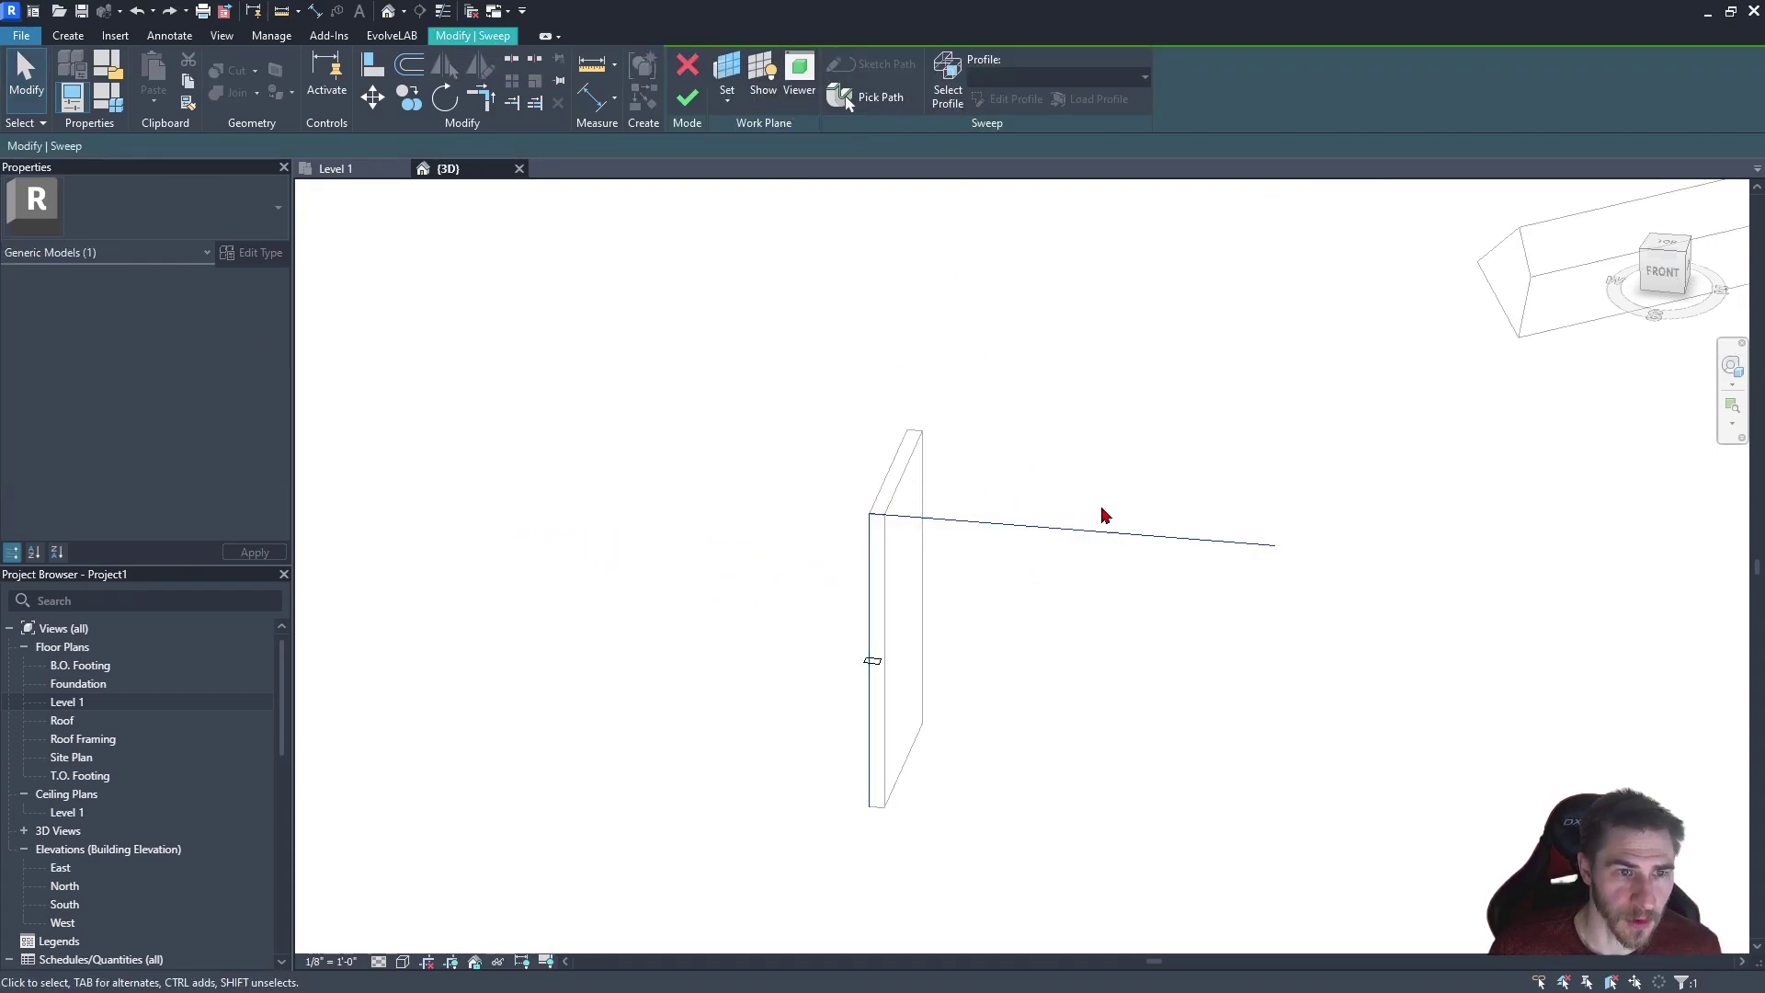
{"action": "middle_click_drag", "start_coordinate": [1140, 500], "coordinate": [772, 519]}
{"action": "left_click", "coordinate": [687, 96]}
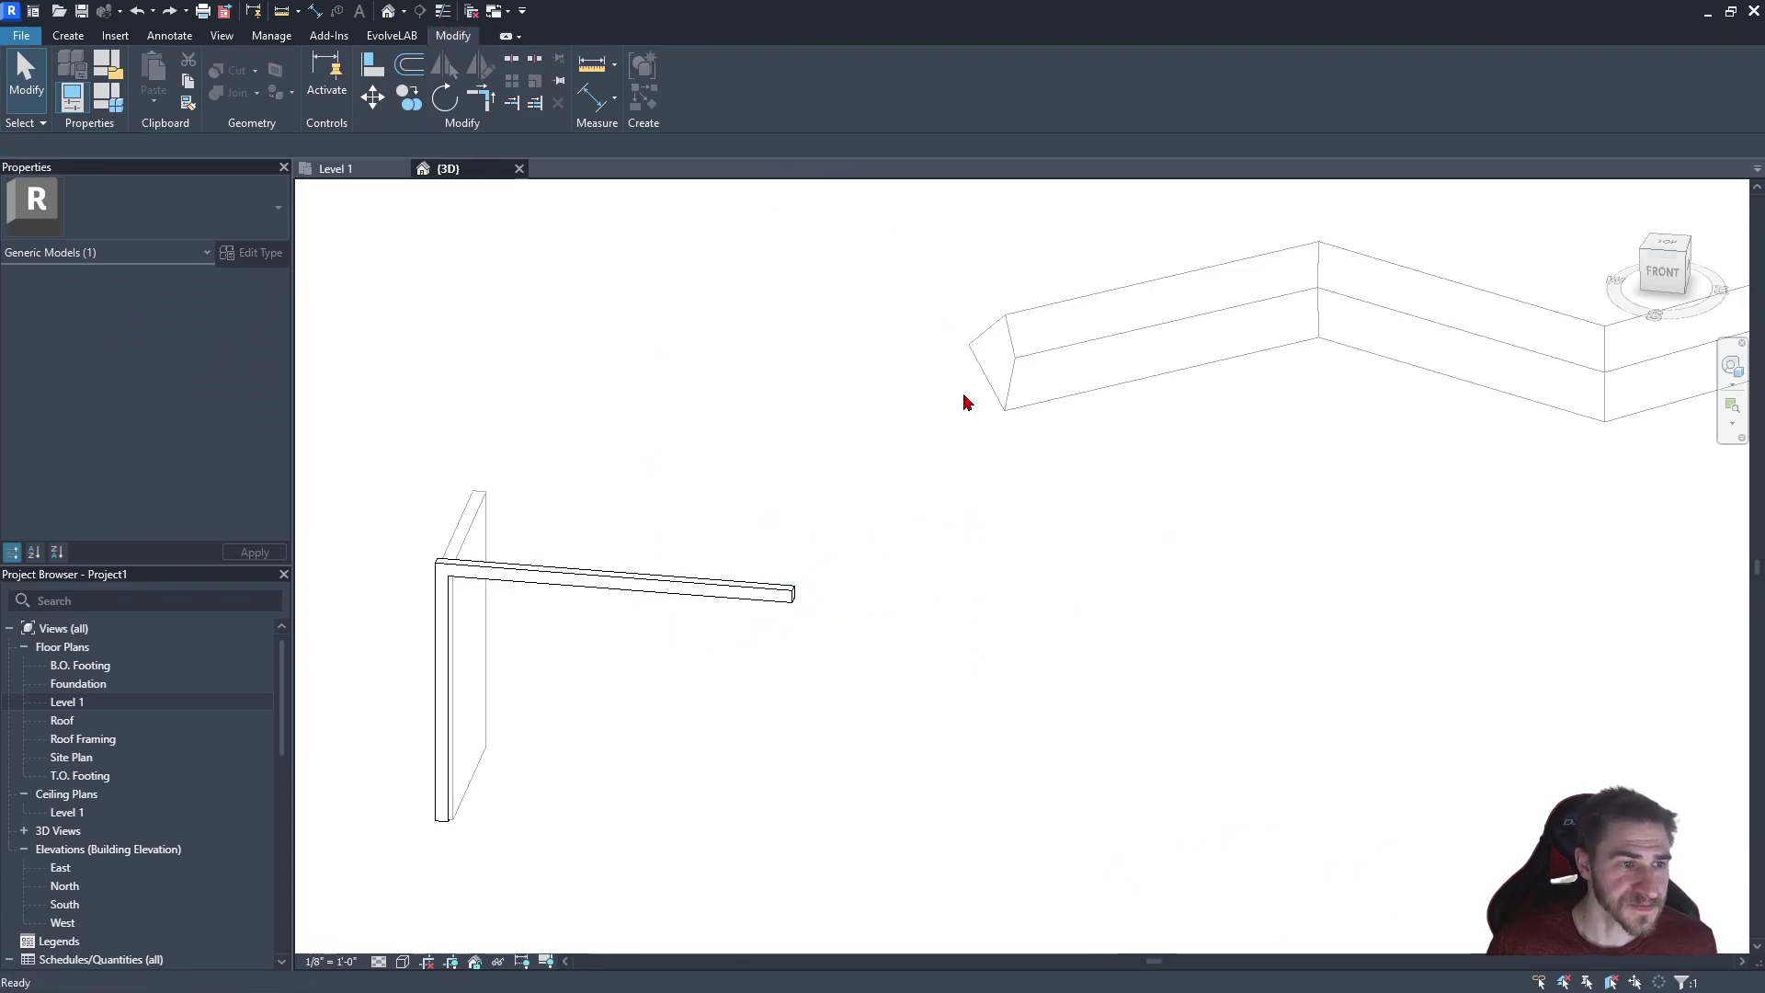
Finish the in-place model and compare it with the original zigzag sweep
{"action": "middle_click_drag", "start_coordinate": [1524, 337], "coordinate": [1290, 441]}
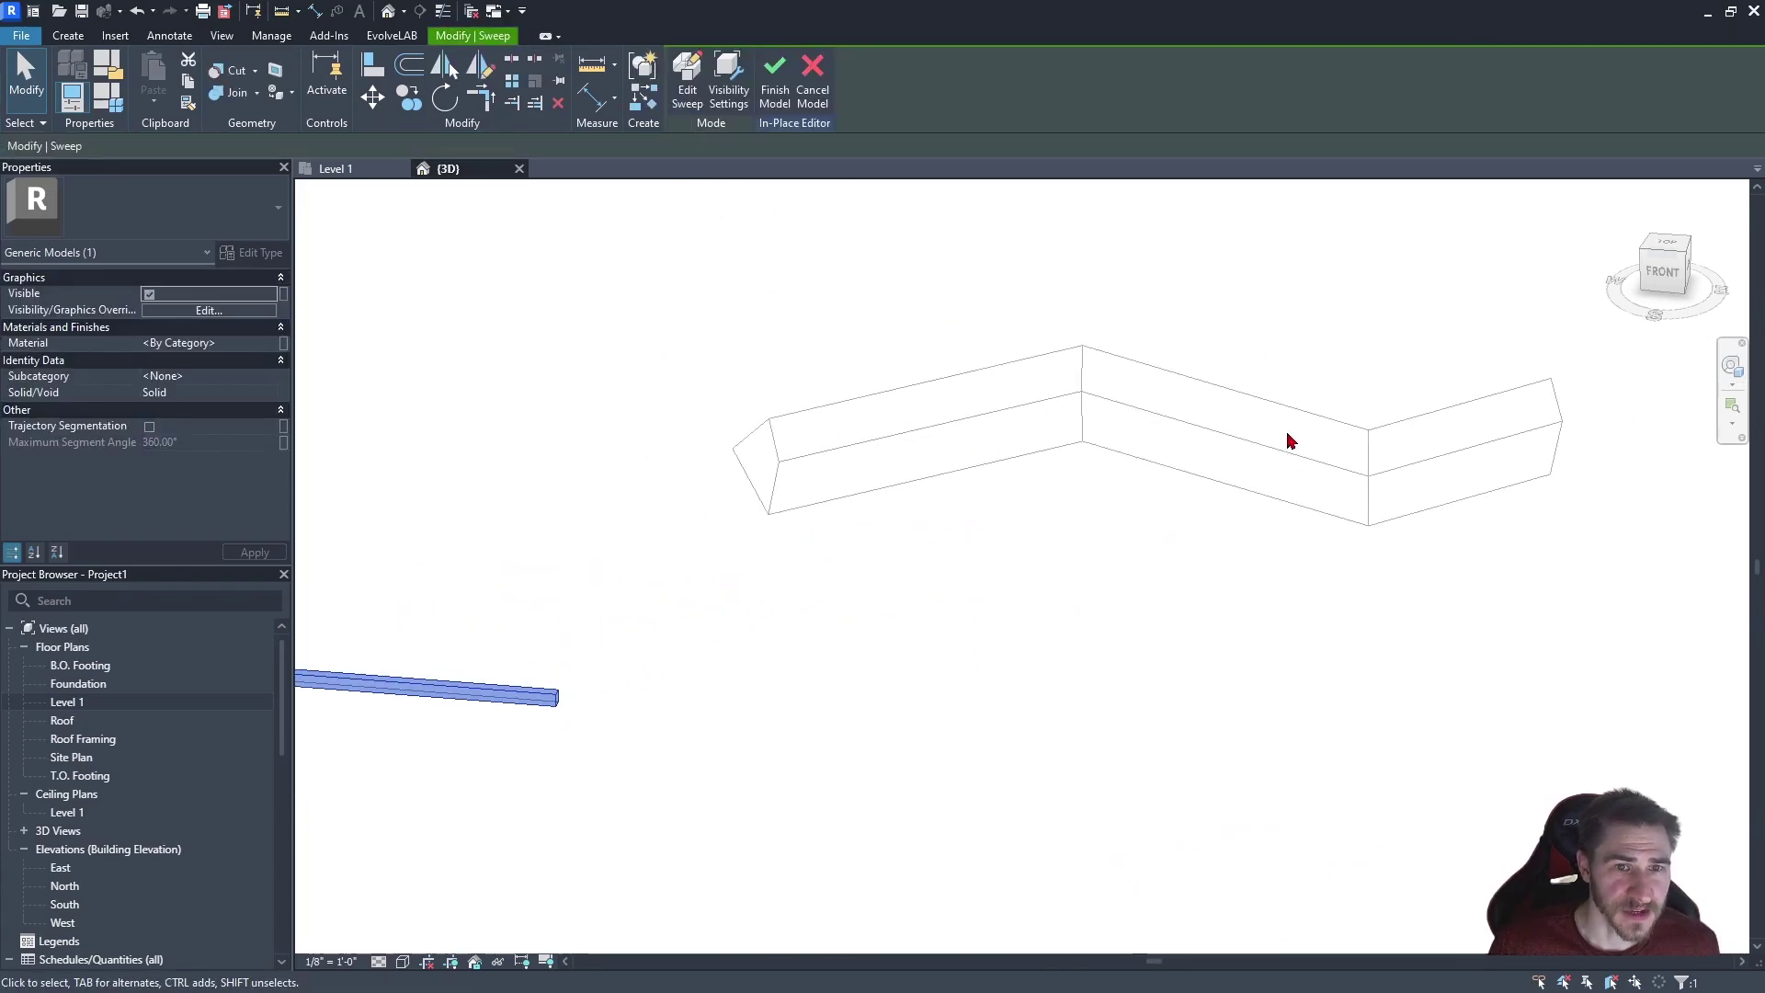
{"action": "left_click", "coordinate": [776, 93]}
{"action": "left_click", "coordinate": [877, 454]}
{"action": "scroll", "coordinate": [1135, 603], "scroll_direction": "down", "scroll_amount": 3}
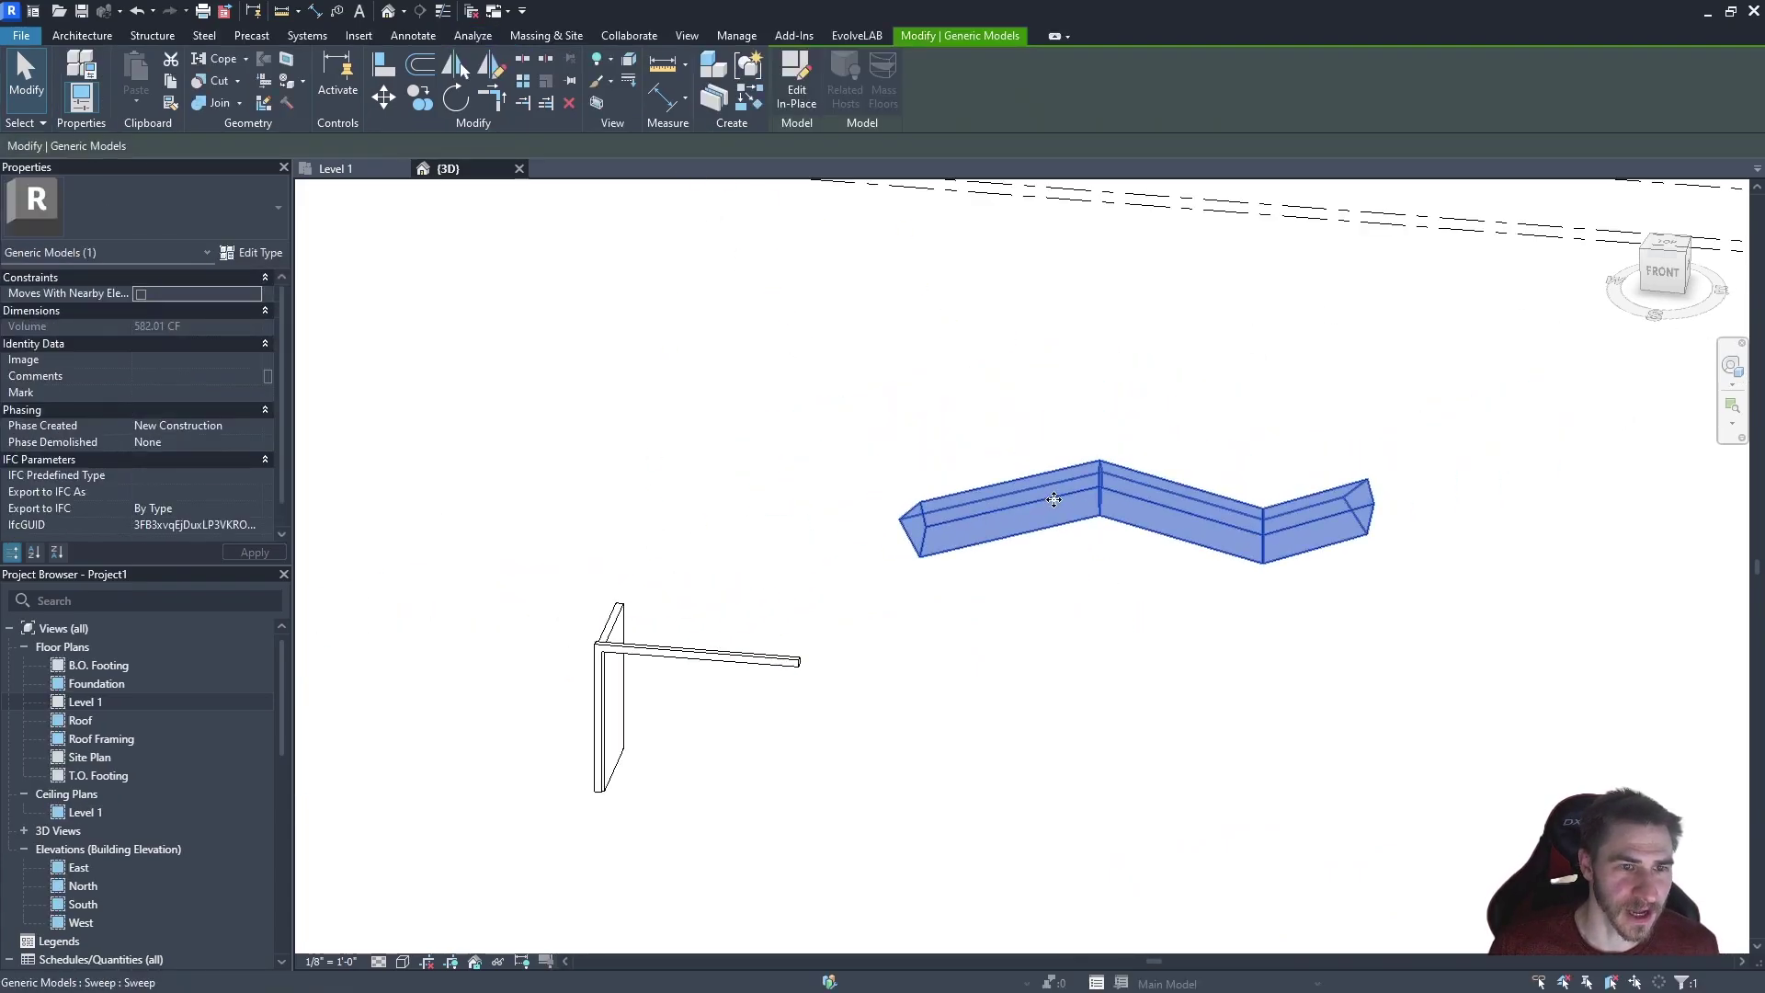
{"action": "left_click_drag", "start_coordinate": [1053, 497], "coordinate": [1063, 804]}
{"action": "middle_click_drag", "start_coordinate": [1064, 804], "coordinate": [1140, 818], "text": "shift"}
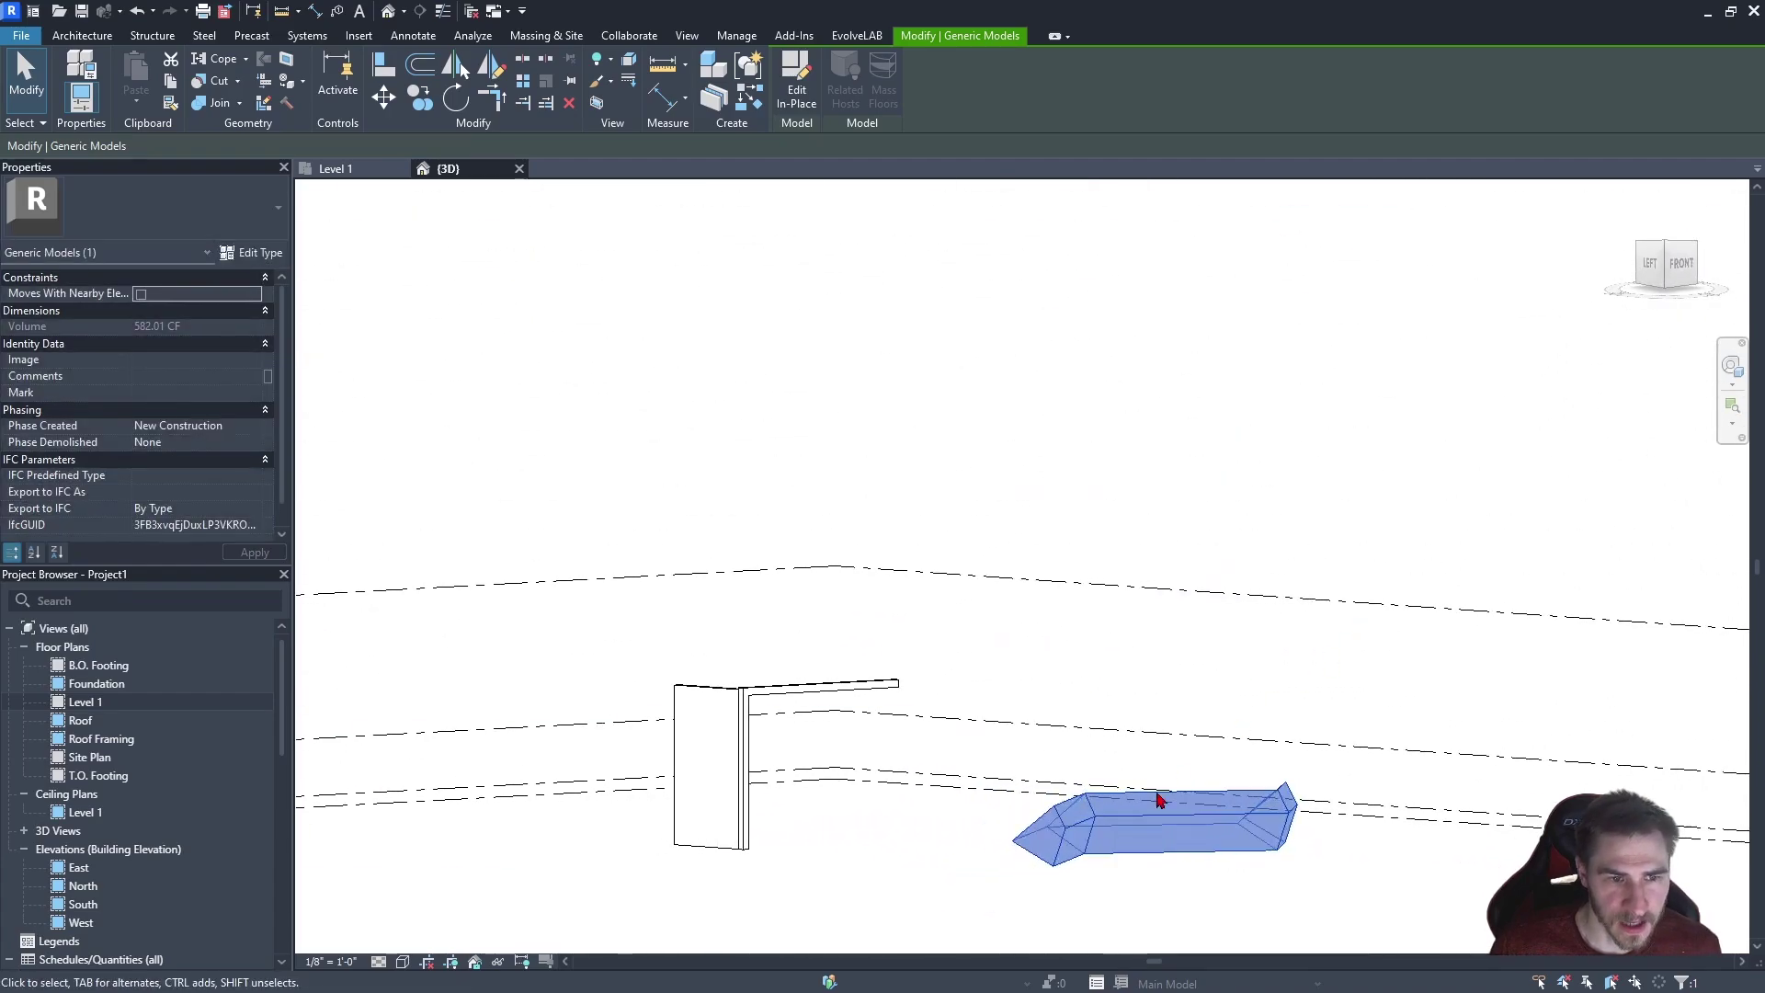
{"action": "scroll", "coordinate": [1141, 818], "scroll_direction": "up", "scroll_amount": 3}
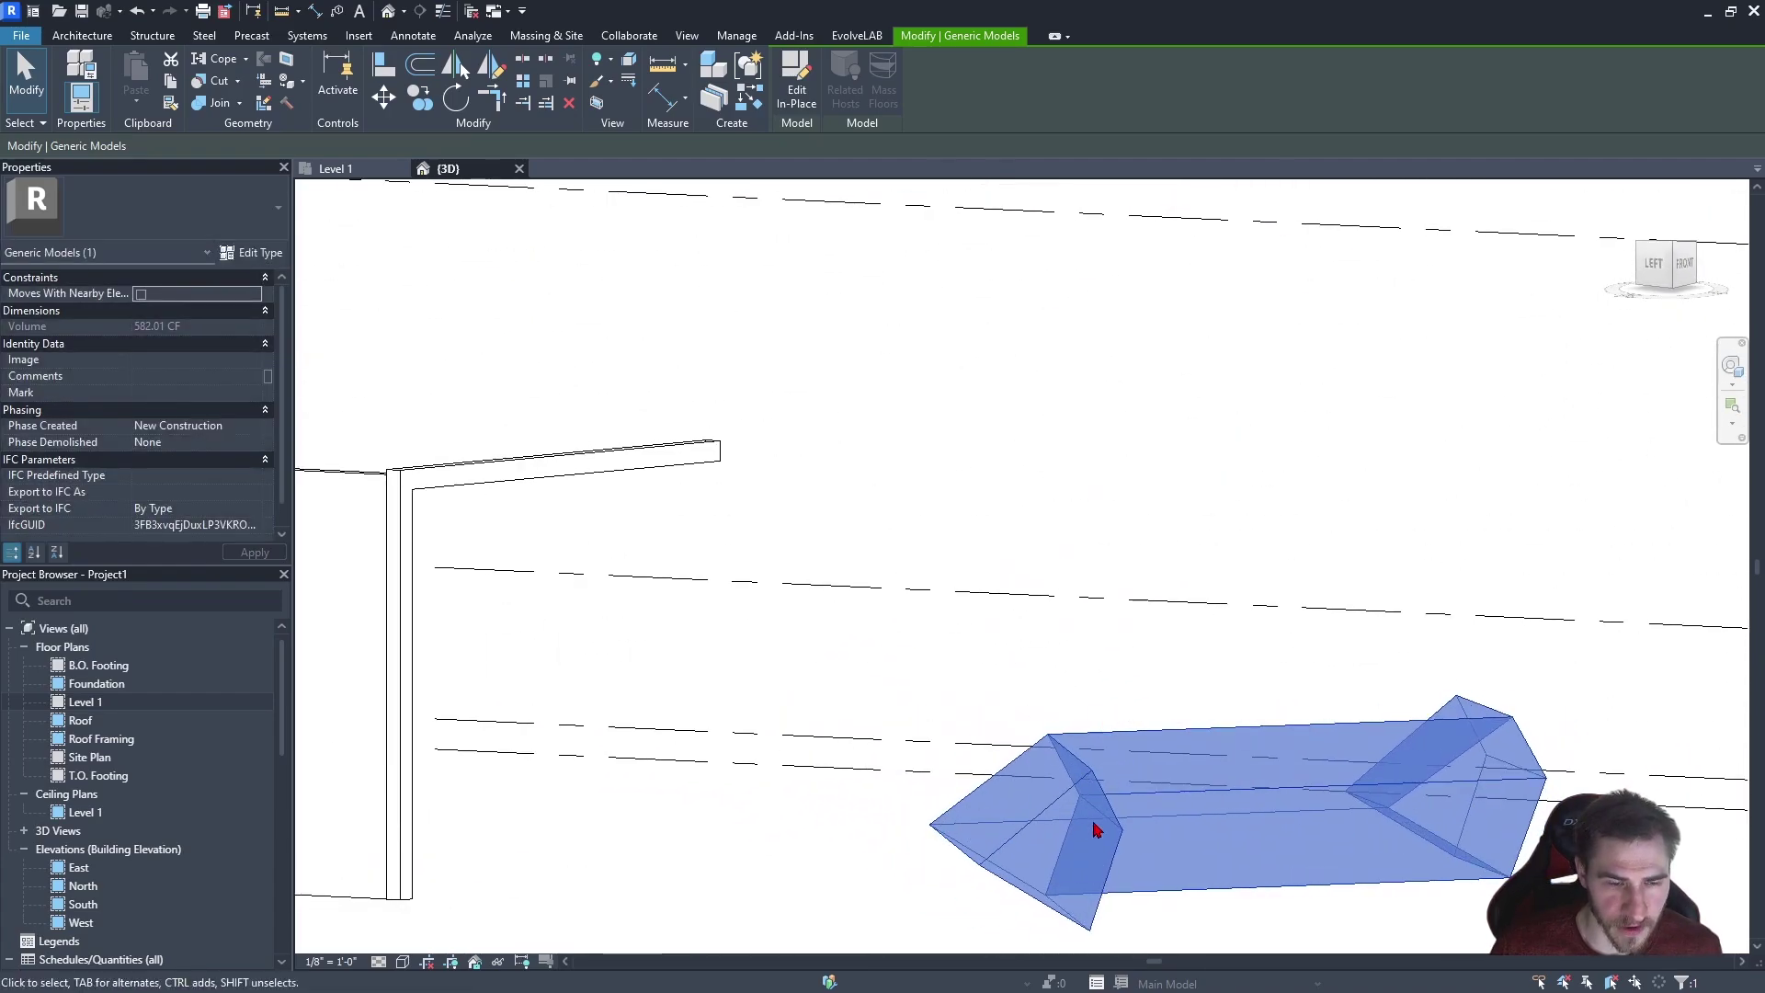
{"action": "middle_click_drag", "start_coordinate": [1106, 832], "coordinate": [915, 840], "text": "shift"}
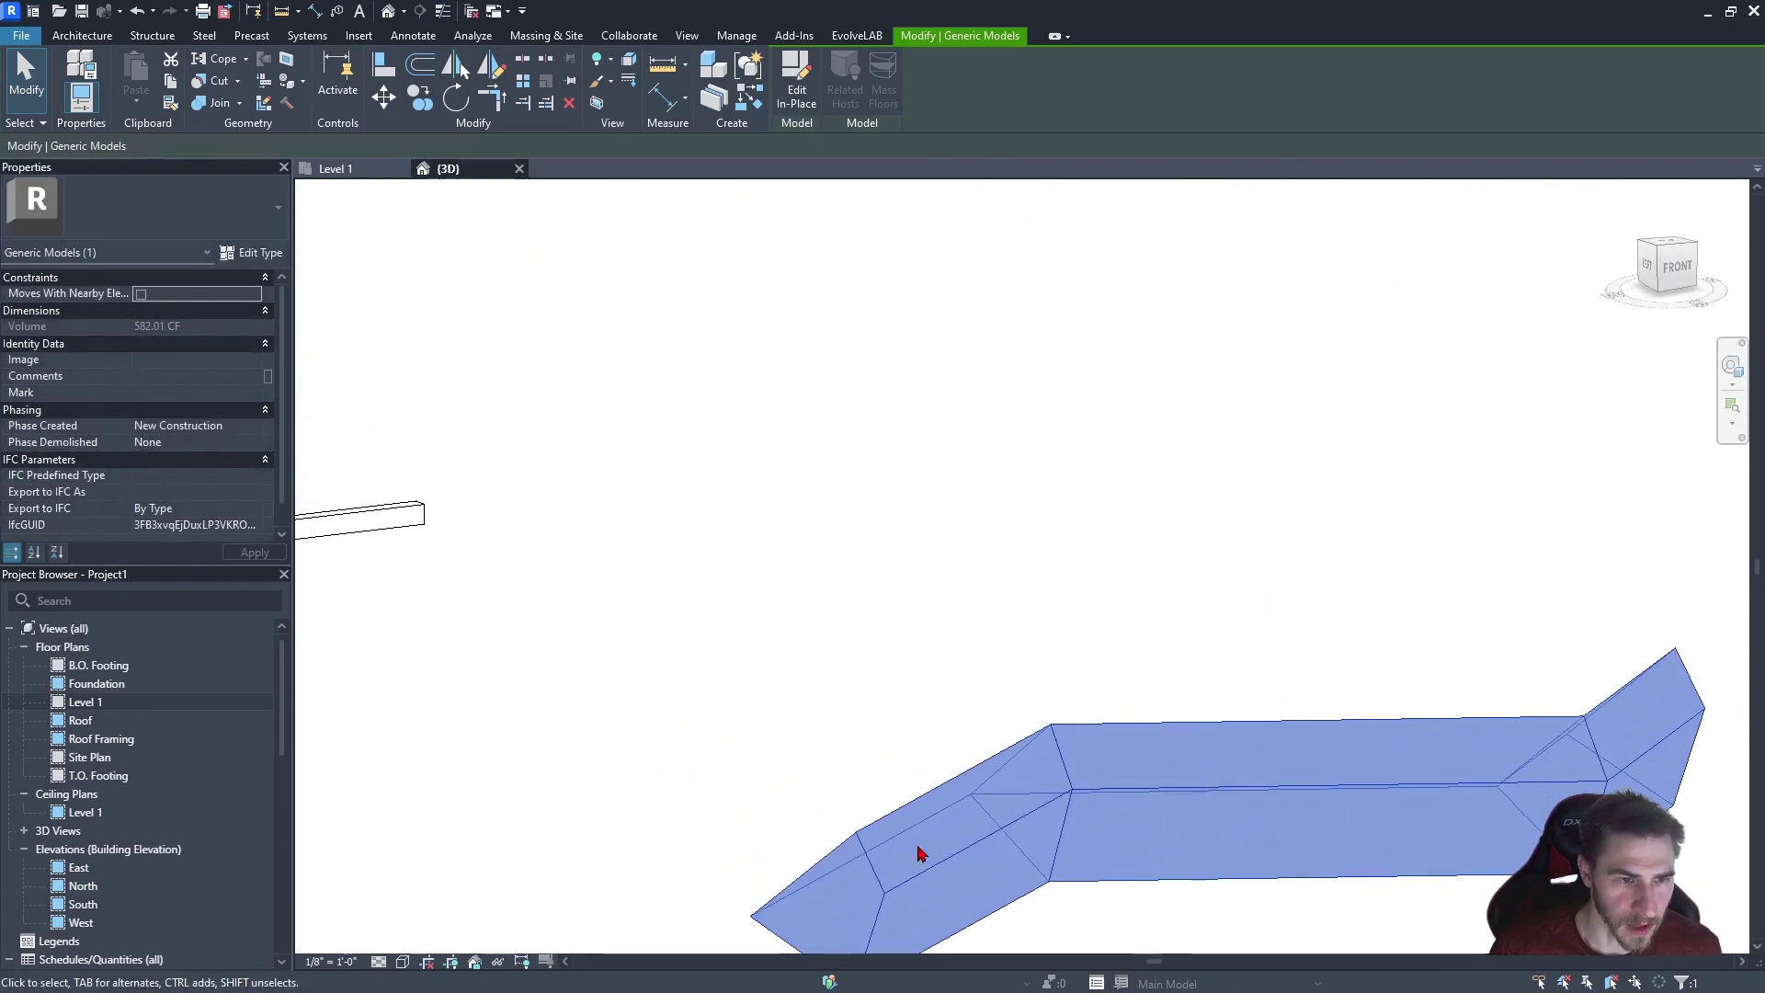
{"action": "scroll", "coordinate": [916, 841], "scroll_direction": "down", "scroll_amount": 3}
{"action": "middle_click_drag", "start_coordinate": [1135, 722], "coordinate": [815, 694], "text": "shift"}
Create a new in-place model with the default category and name, and start a sweep
{"action": "left_click", "coordinate": [677, 483]}
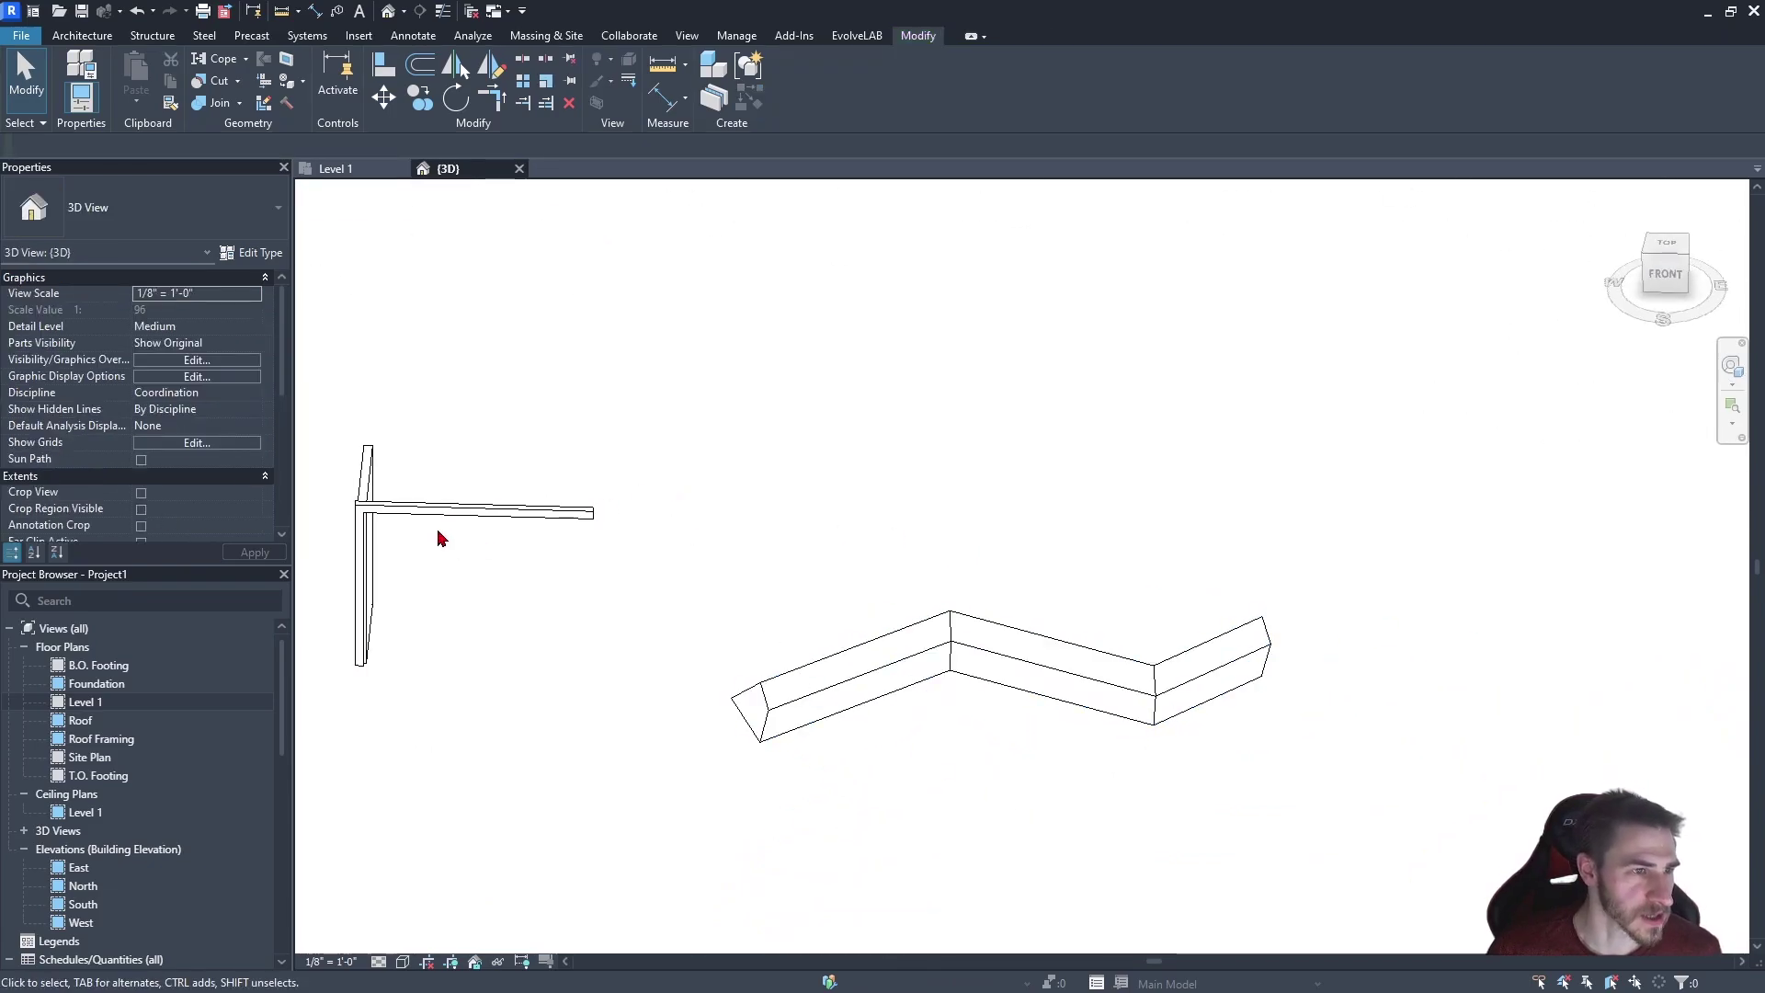
{"action": "left_click", "coordinate": [484, 507]}
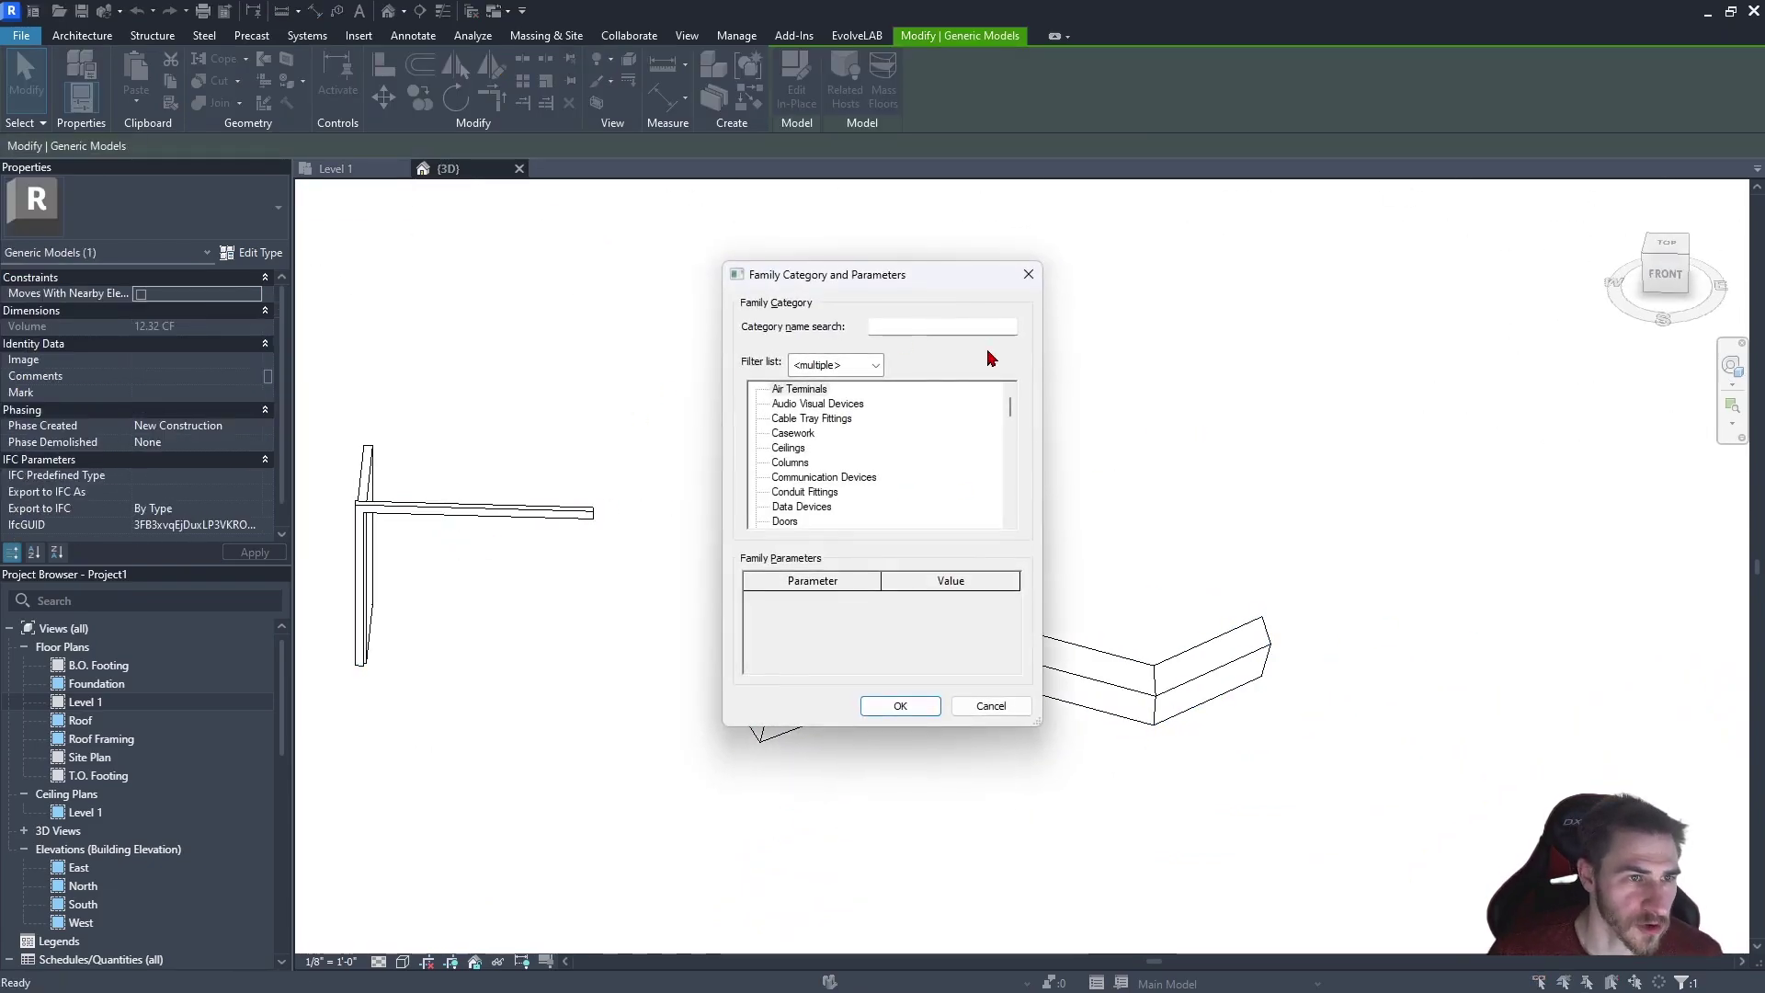
{"action": "key", "text": "Return"}
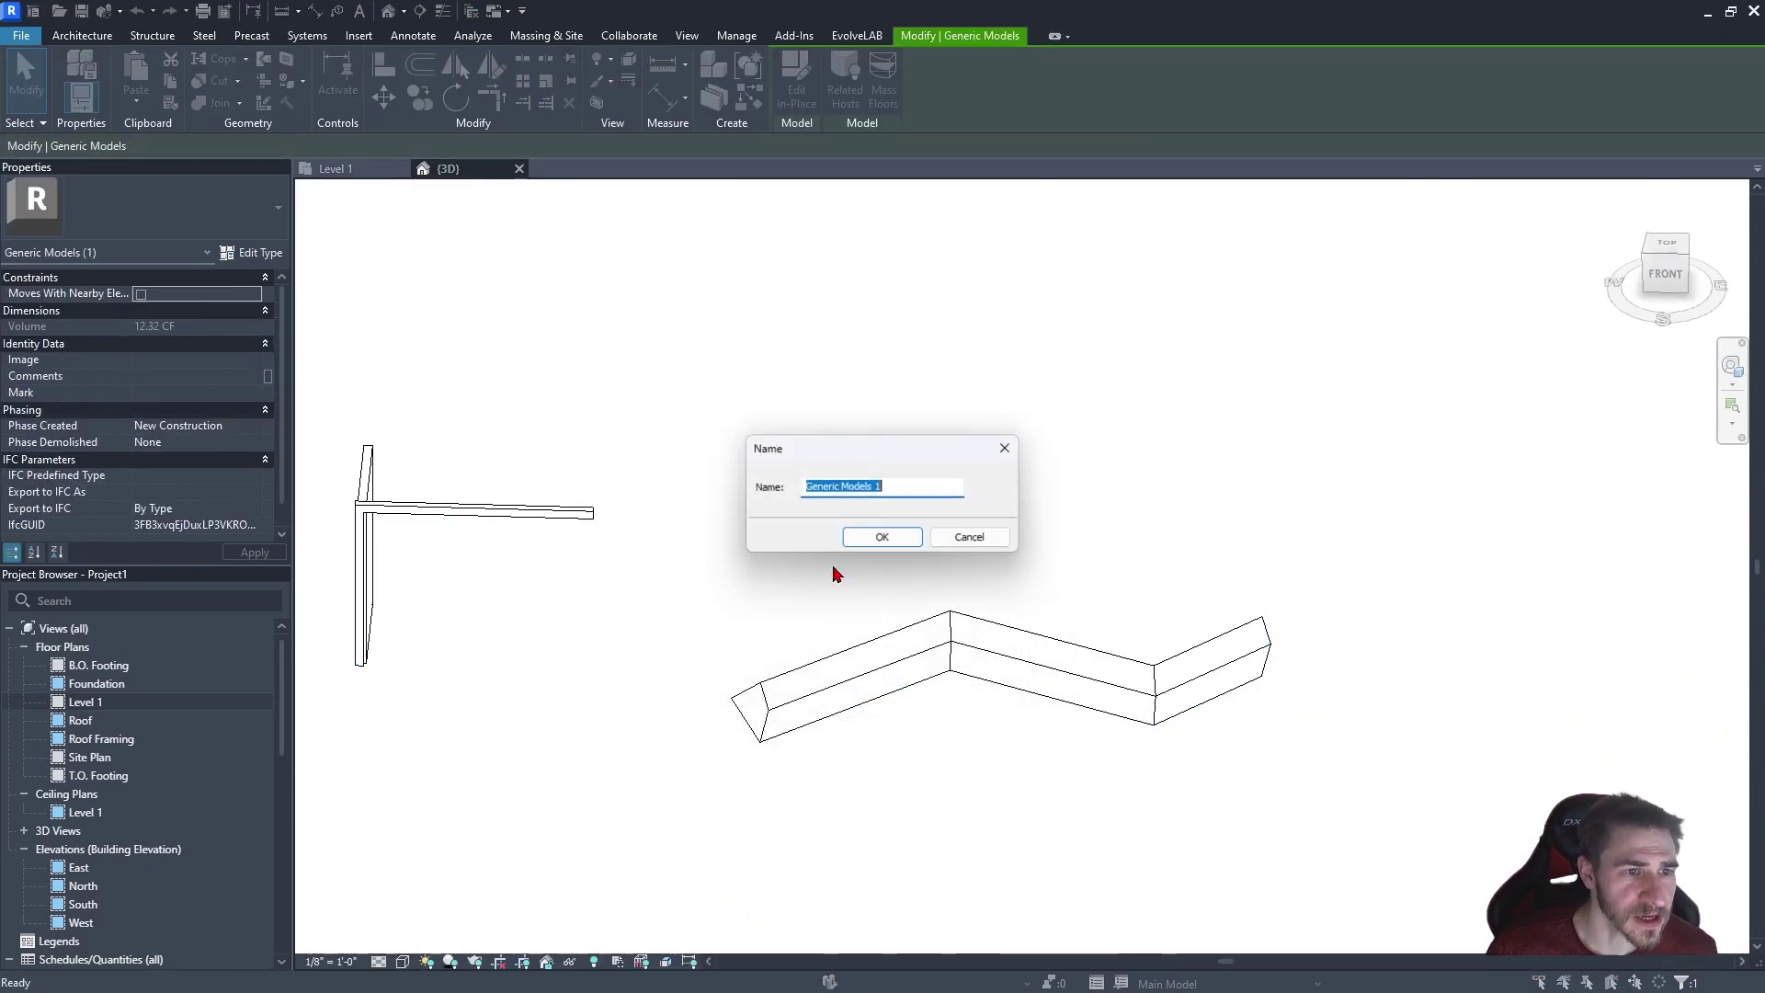
{"action": "type", "text": "Sweep 3"}
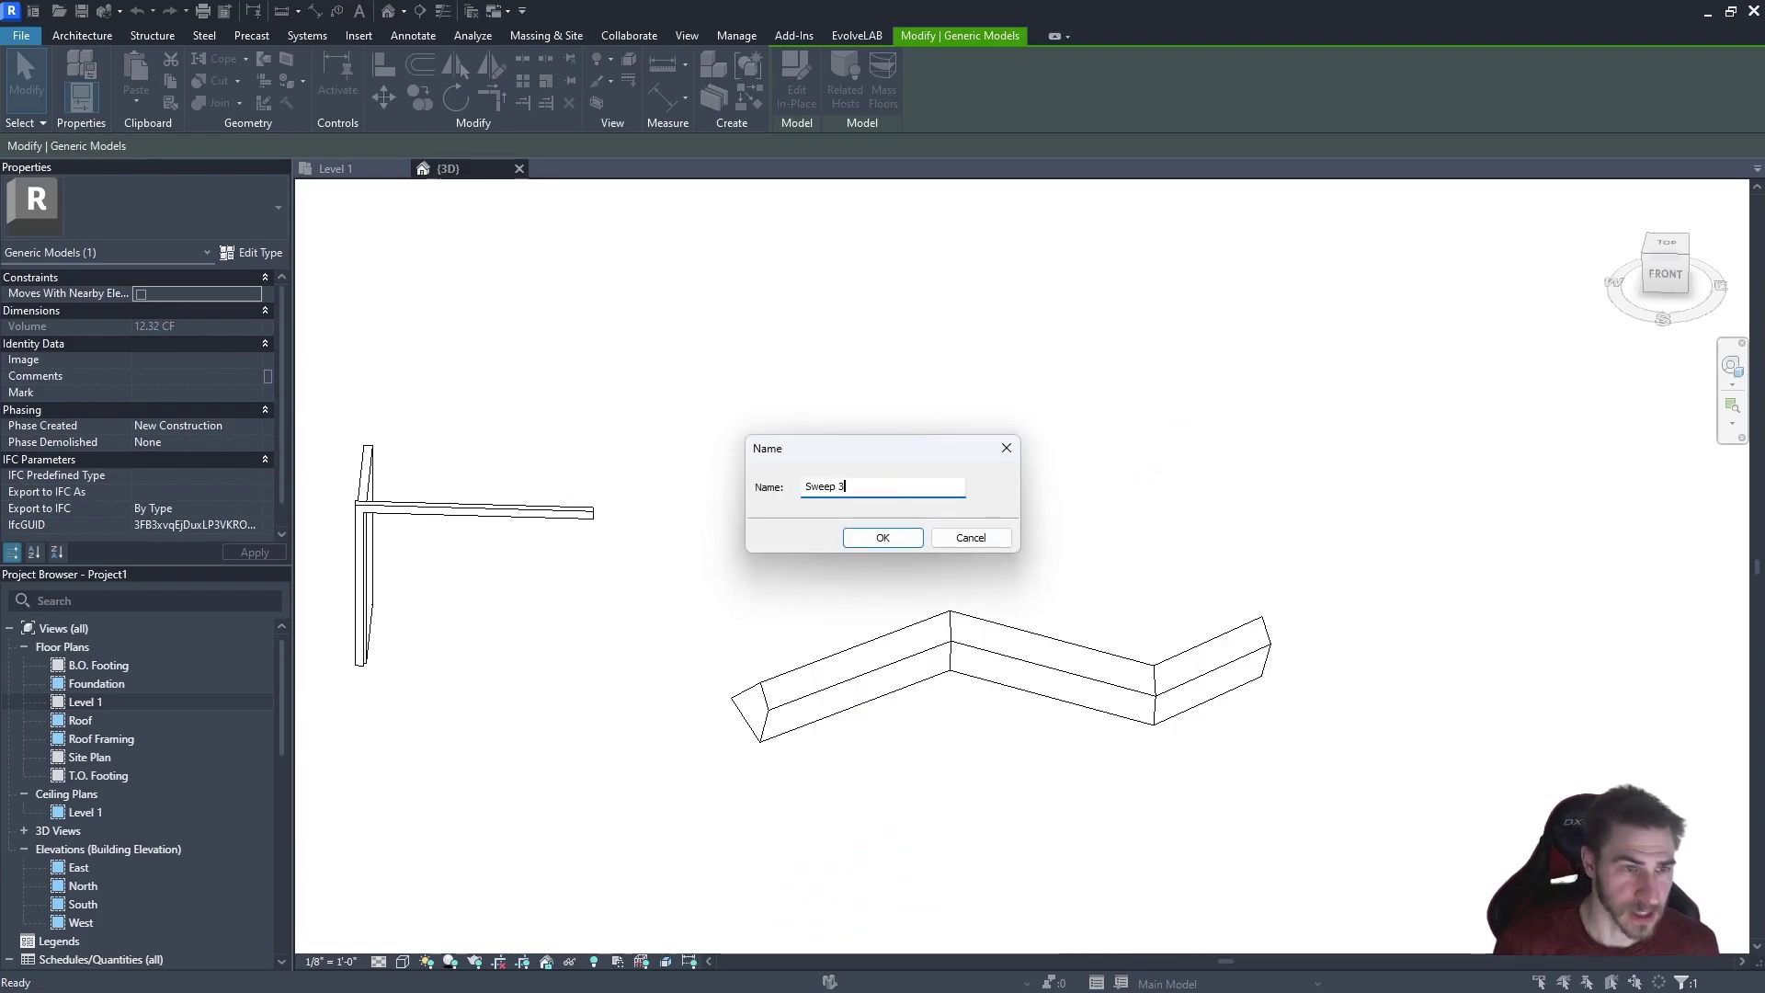
{"action": "left_click", "coordinate": [882, 539]}
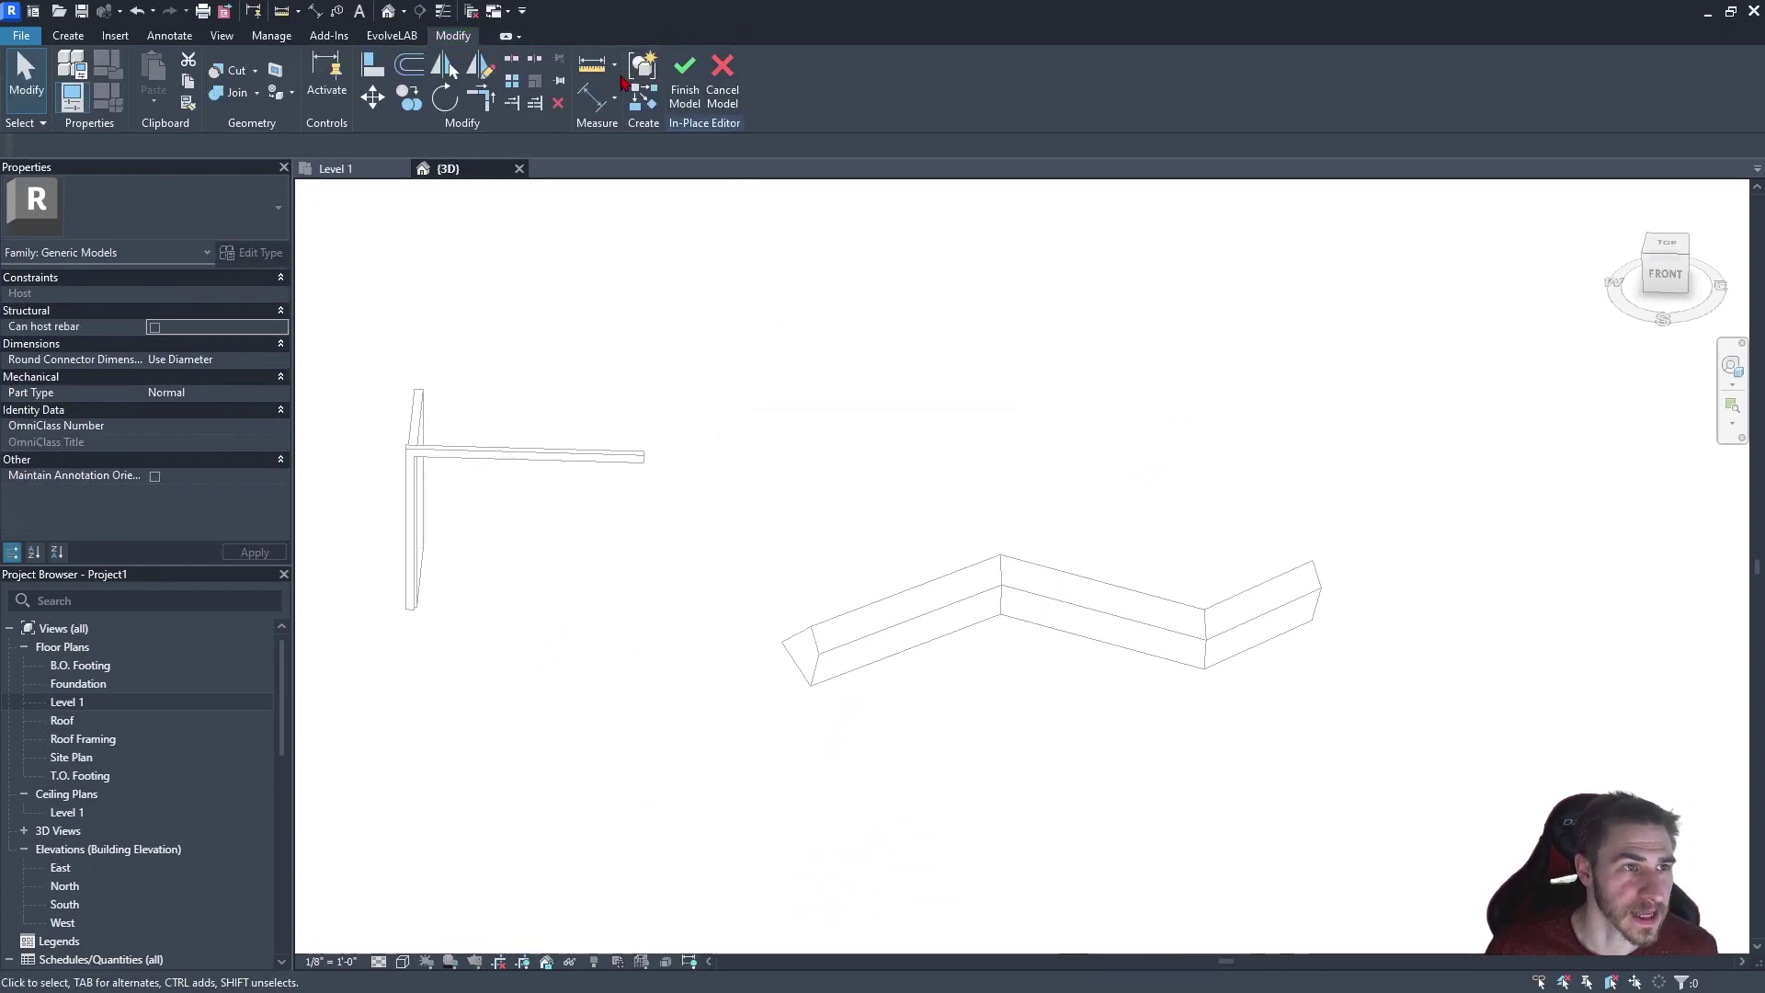
{"action": "left_click", "coordinate": [76, 38]}
{"action": "left_click", "coordinate": [279, 77]}
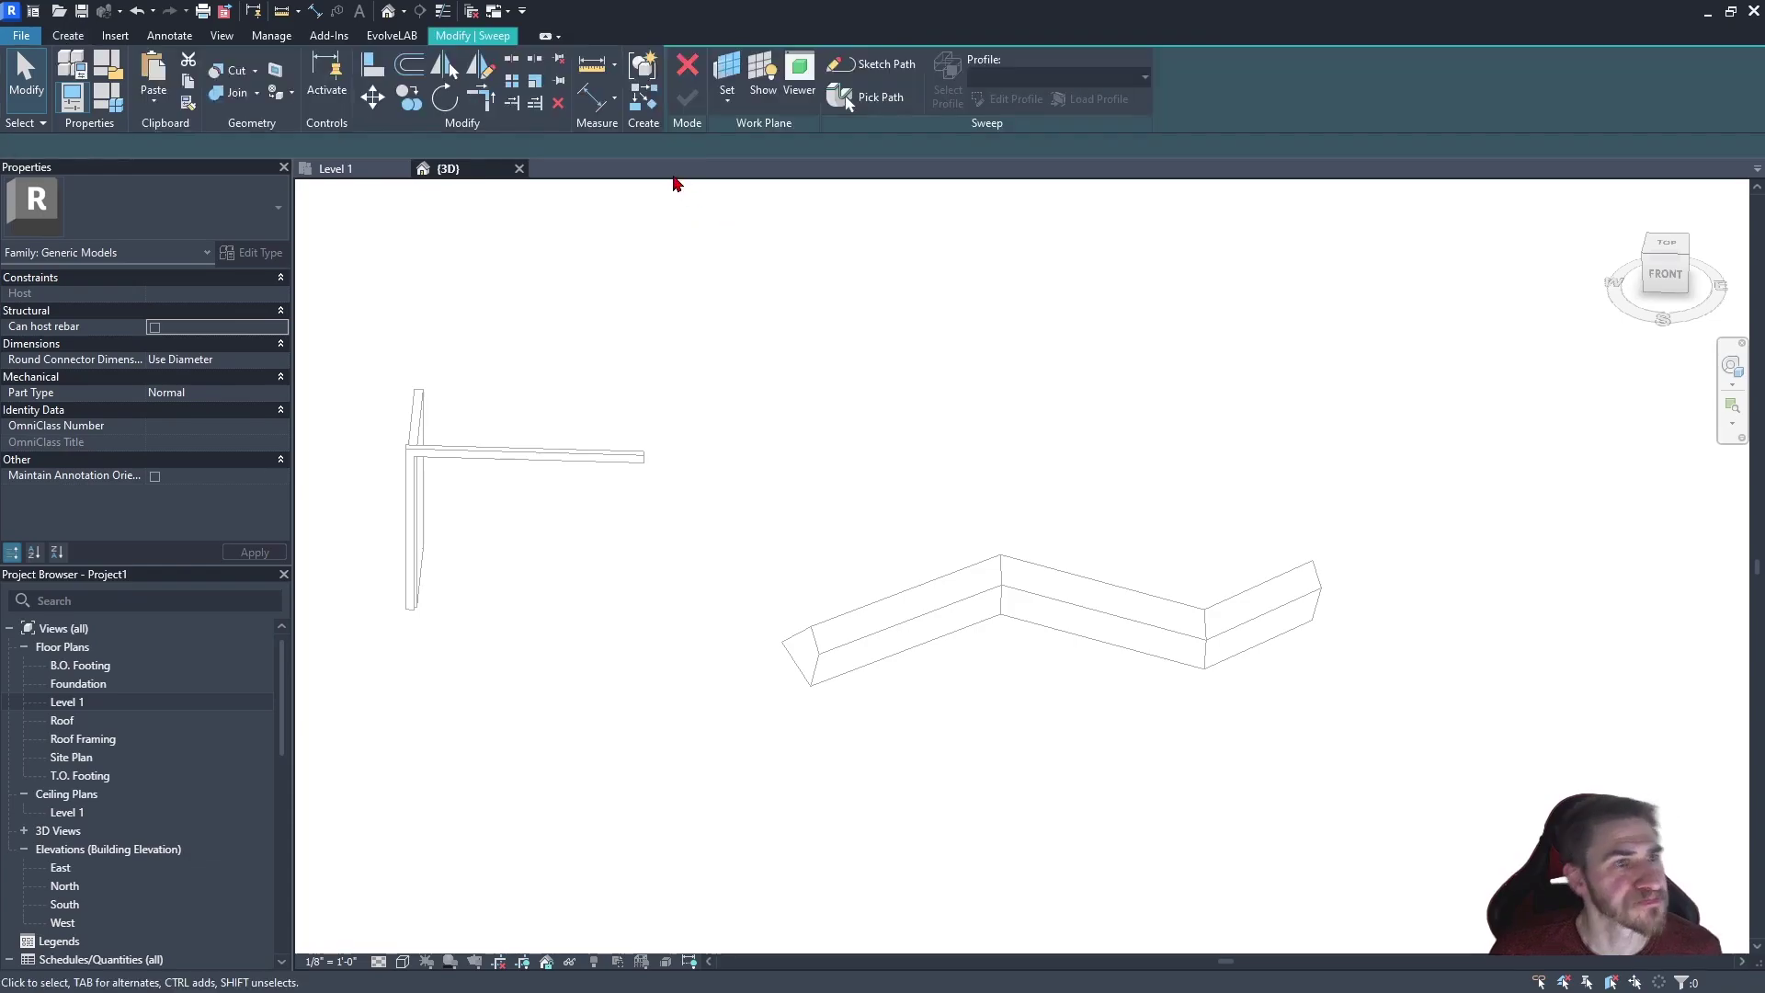
Pick the end, upper sloped, lower and wall-top edges as the sweep path
{"action": "left_click", "coordinate": [849, 103]}
{"action": "middle_click_drag", "start_coordinate": [788, 777], "coordinate": [828, 705], "text": "shift"}
{"action": "scroll", "coordinate": [810, 662], "scroll_direction": "up", "scroll_amount": 3}
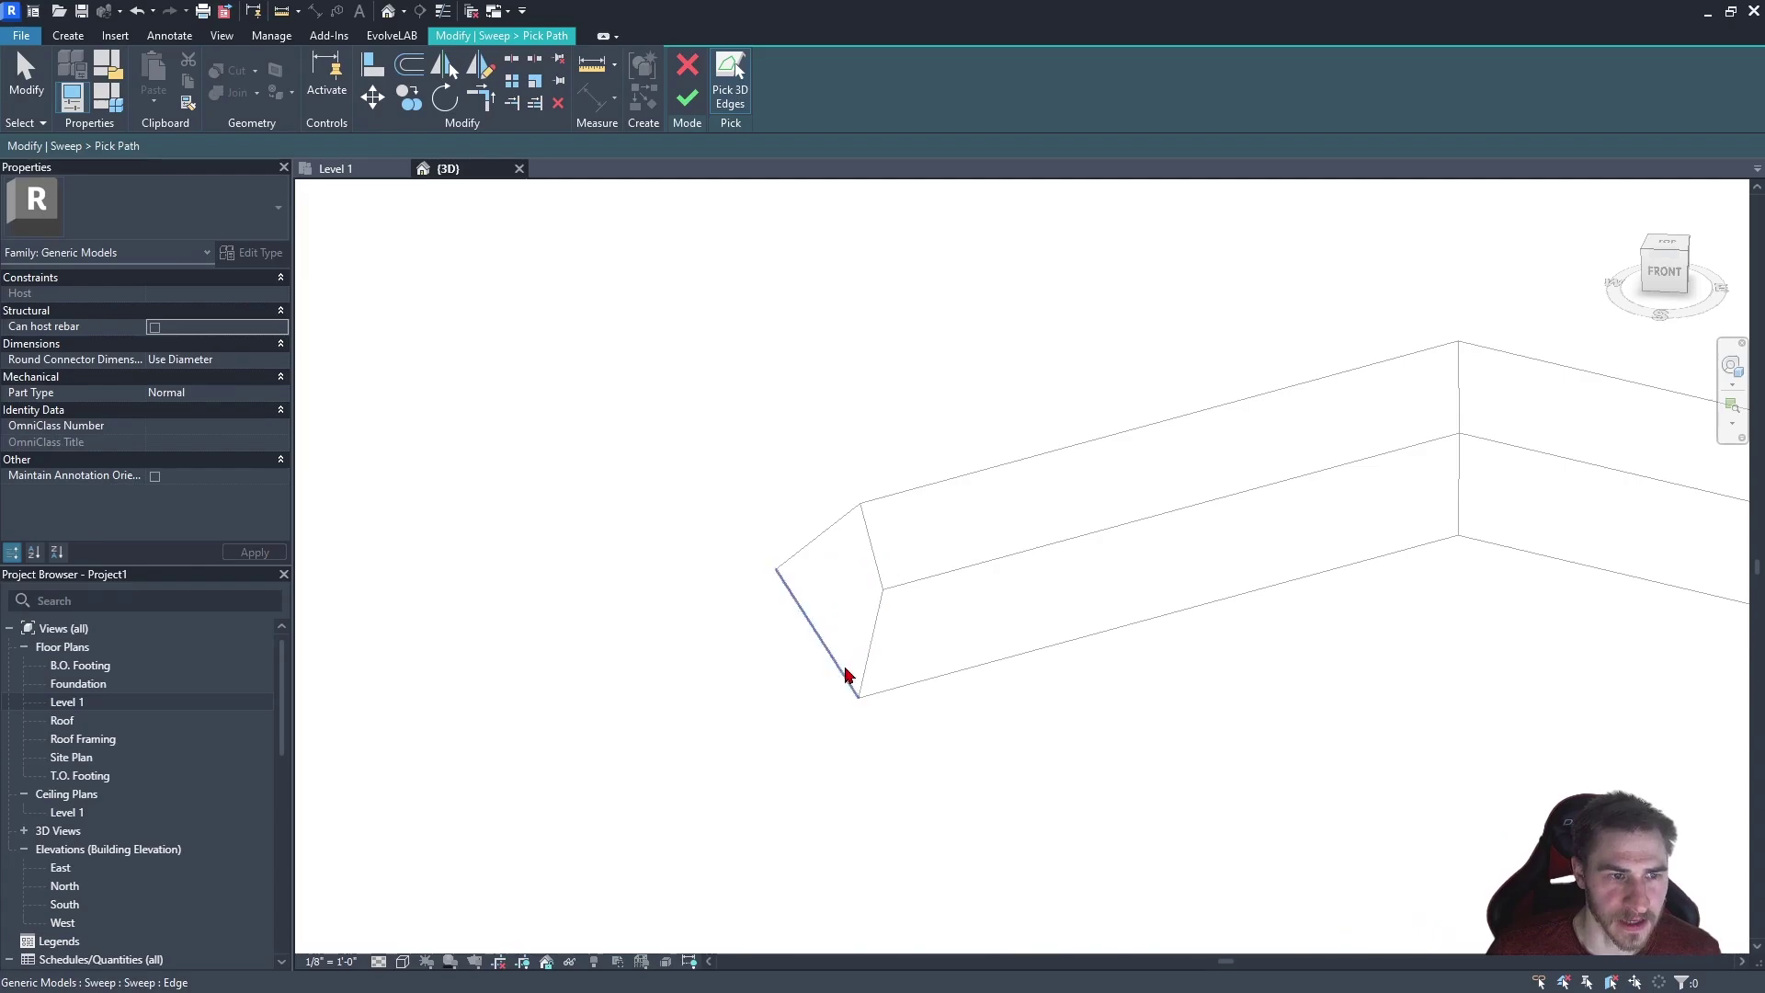
{"action": "left_click", "coordinate": [869, 675]}
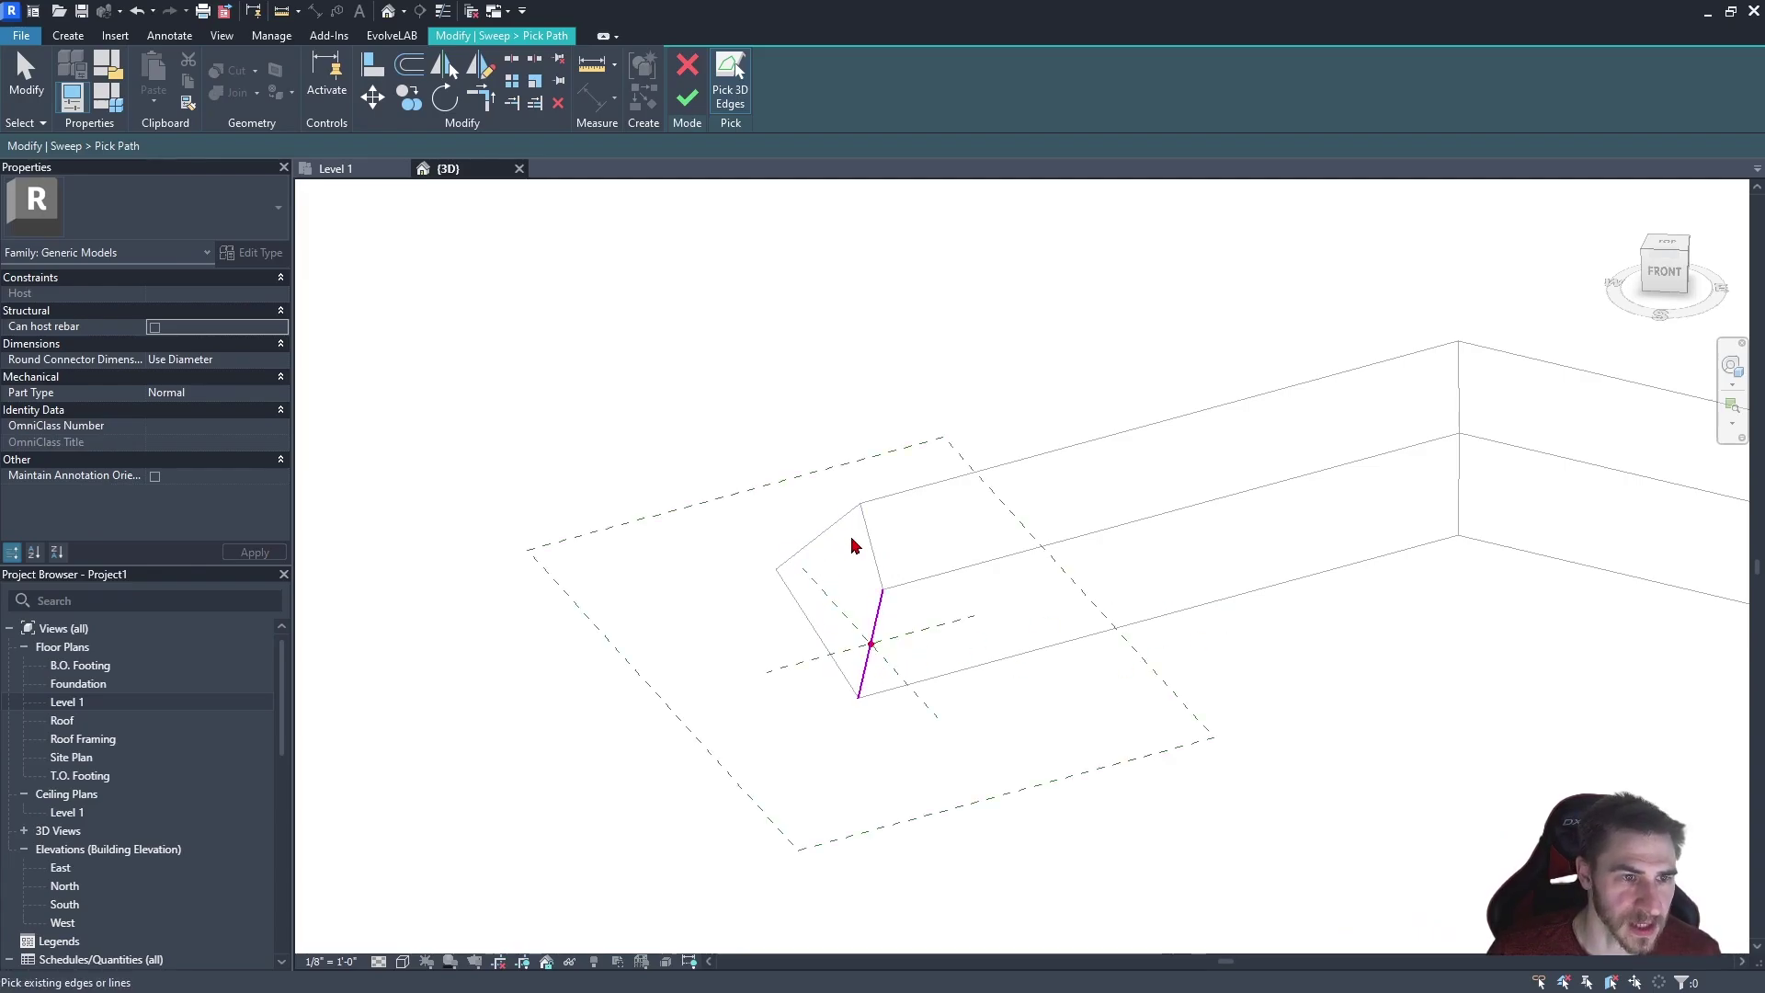
{"action": "mouse_move", "coordinate": [1064, 391]}
{"action": "middle_mouse_down", "text": "shift"}
{"action": "mouse_move", "coordinate": [1324, 354]}
{"action": "mouse_move", "coordinate": [1201, 360]}
{"action": "middle_mouse_up", "text": "shift"}
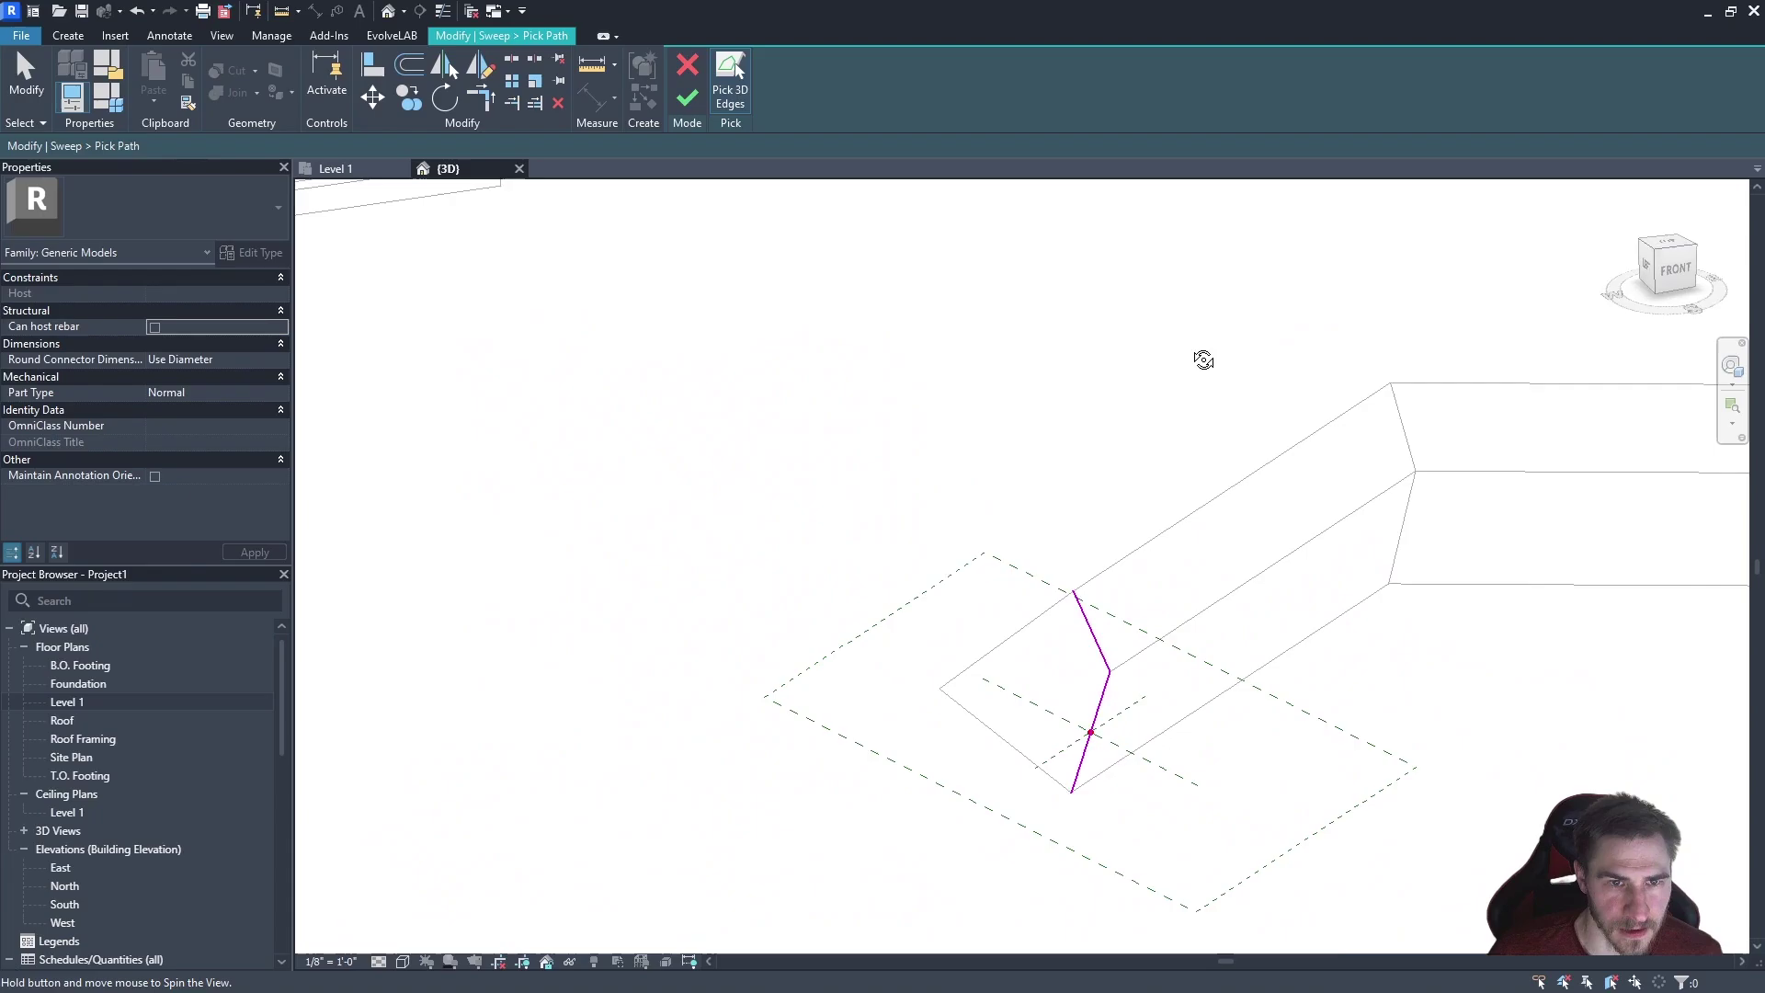
{"action": "left_click", "coordinate": [1233, 486]}
{"action": "middle_click_drag", "start_coordinate": [1361, 454], "coordinate": [1362, 414], "text": "shift"}
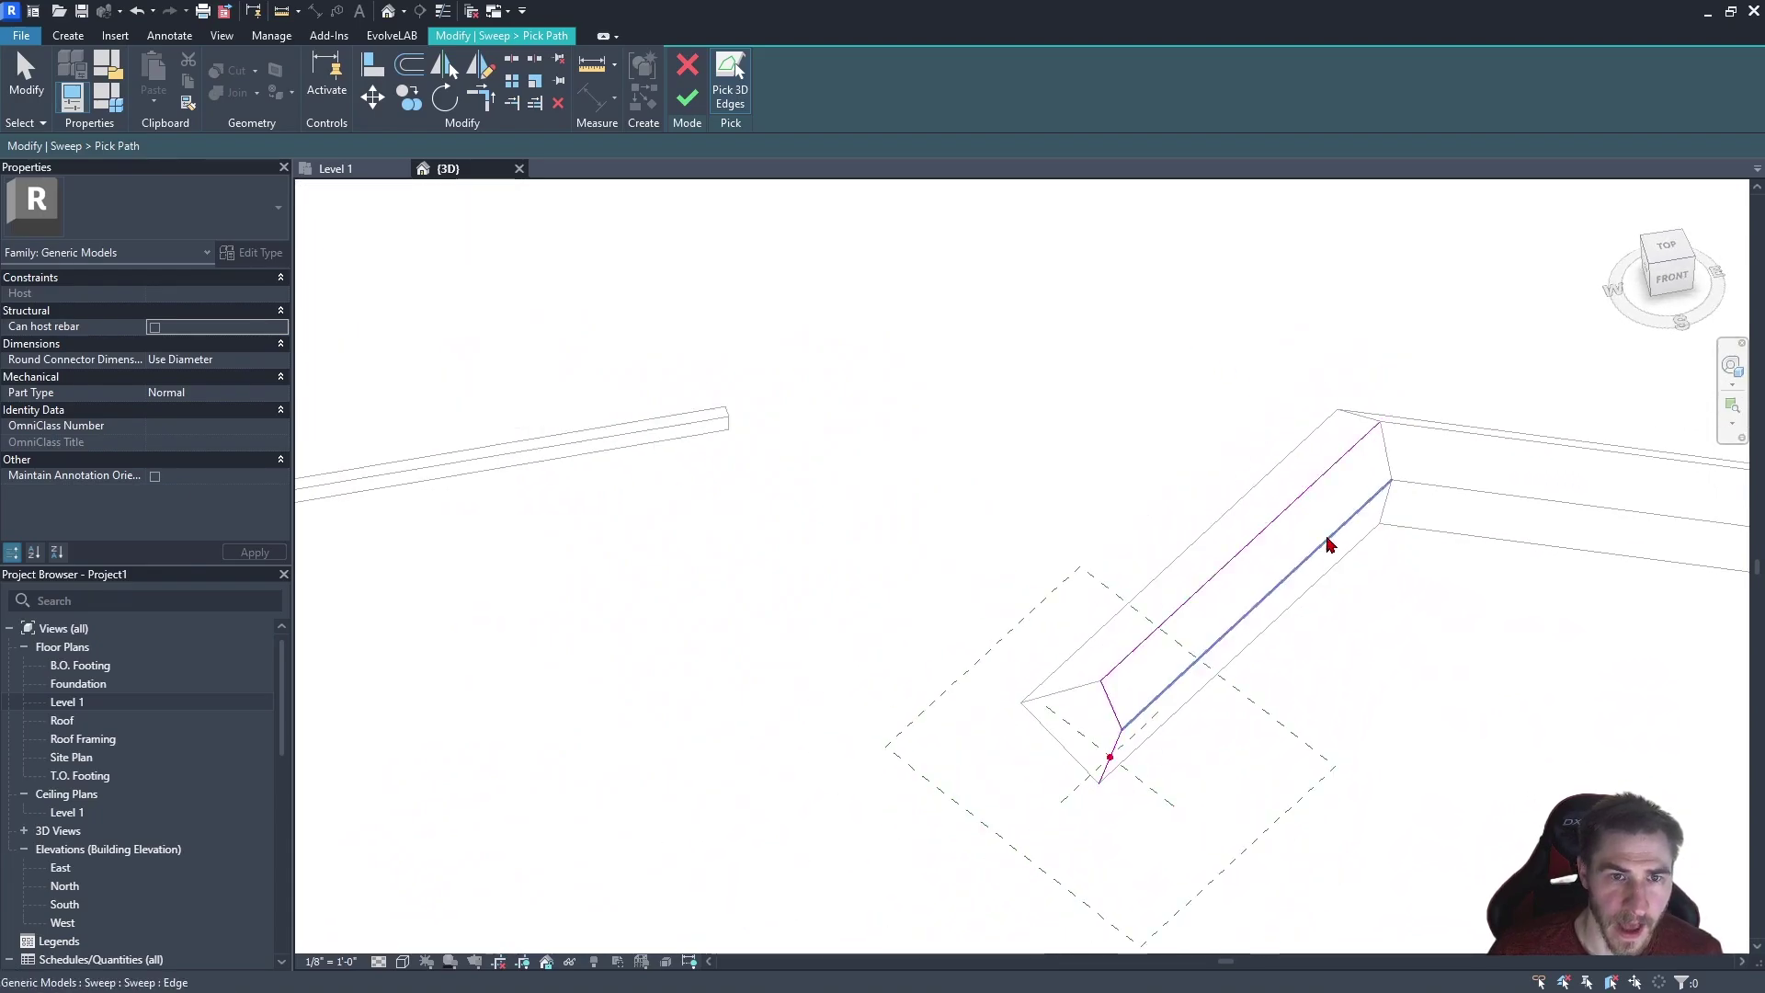
{"action": "mouse_move", "coordinate": [756, 647]}
{"action": "middle_mouse_down", "text": "shift"}
{"action": "mouse_move", "coordinate": [906, 722]}
{"action": "mouse_move", "coordinate": [1048, 501]}
{"action": "mouse_move", "coordinate": [1009, 419]}
{"action": "mouse_move", "coordinate": [1071, 629]}
{"action": "mouse_move", "coordinate": [1072, 518]}
{"action": "middle_mouse_up", "text": "shift"}
{"action": "left_click", "coordinate": [1070, 630]}
{"action": "middle_click_drag", "start_coordinate": [1234, 465], "coordinate": [1063, 670], "text": "shift"}
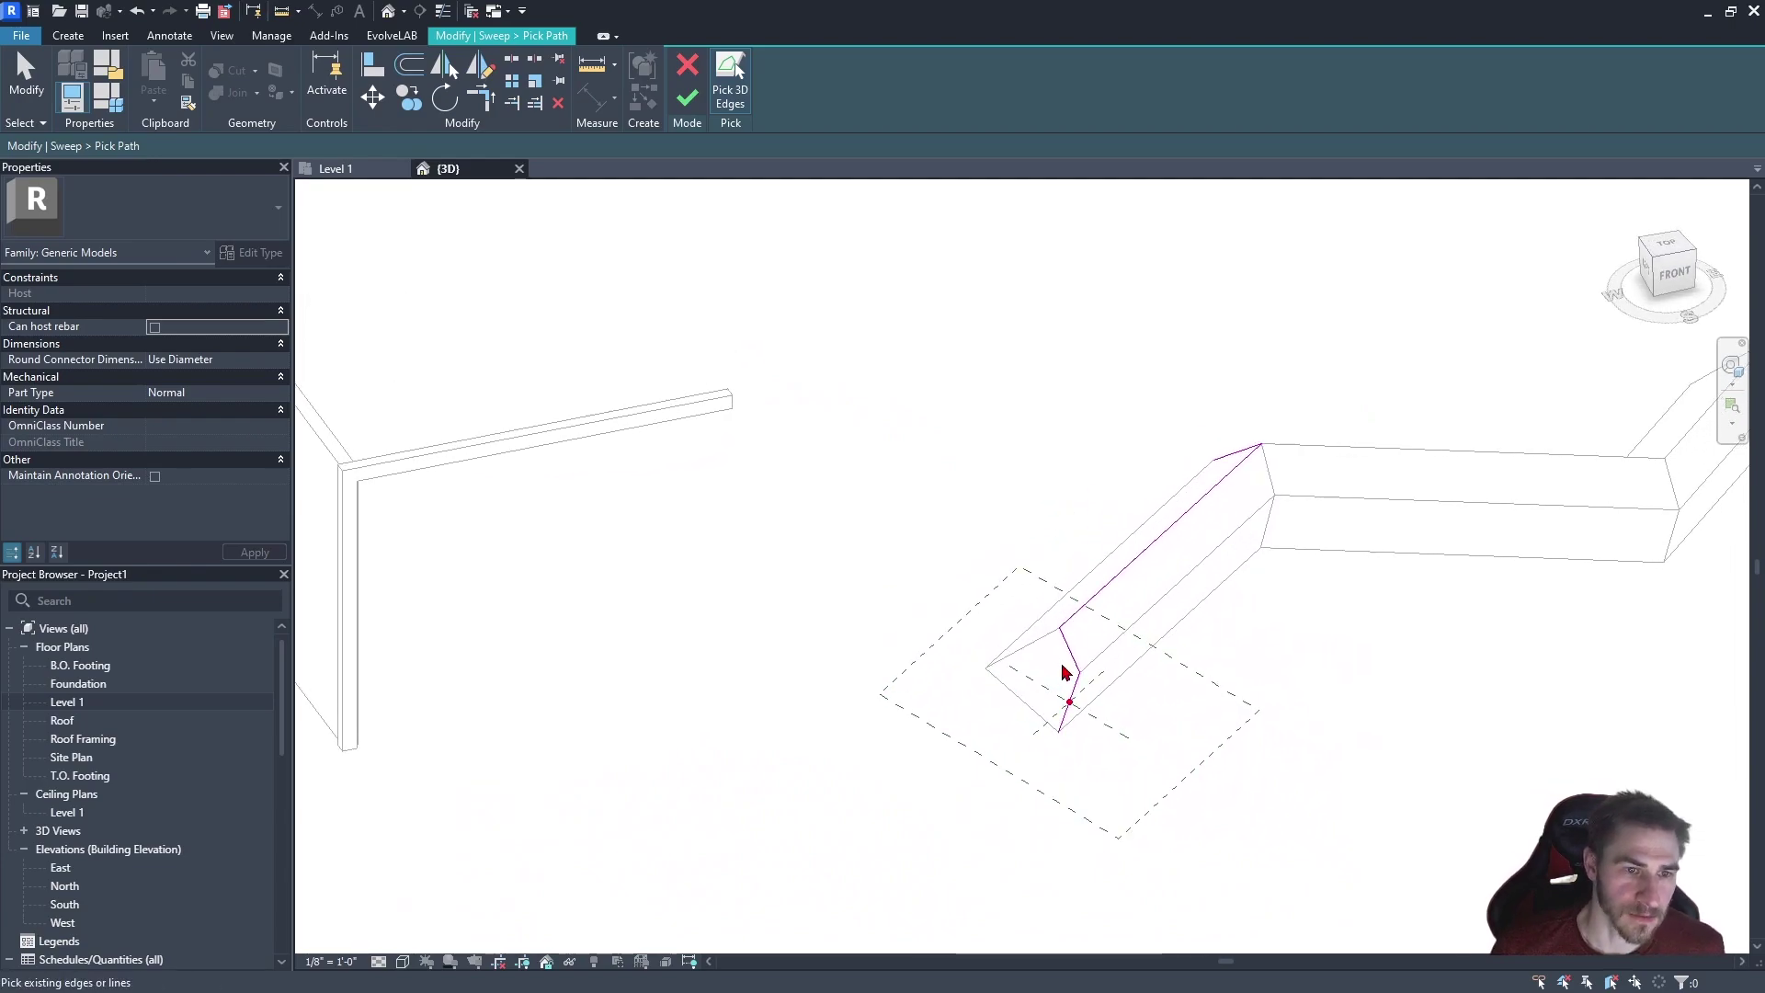
{"action": "left_click", "coordinate": [1101, 593]}
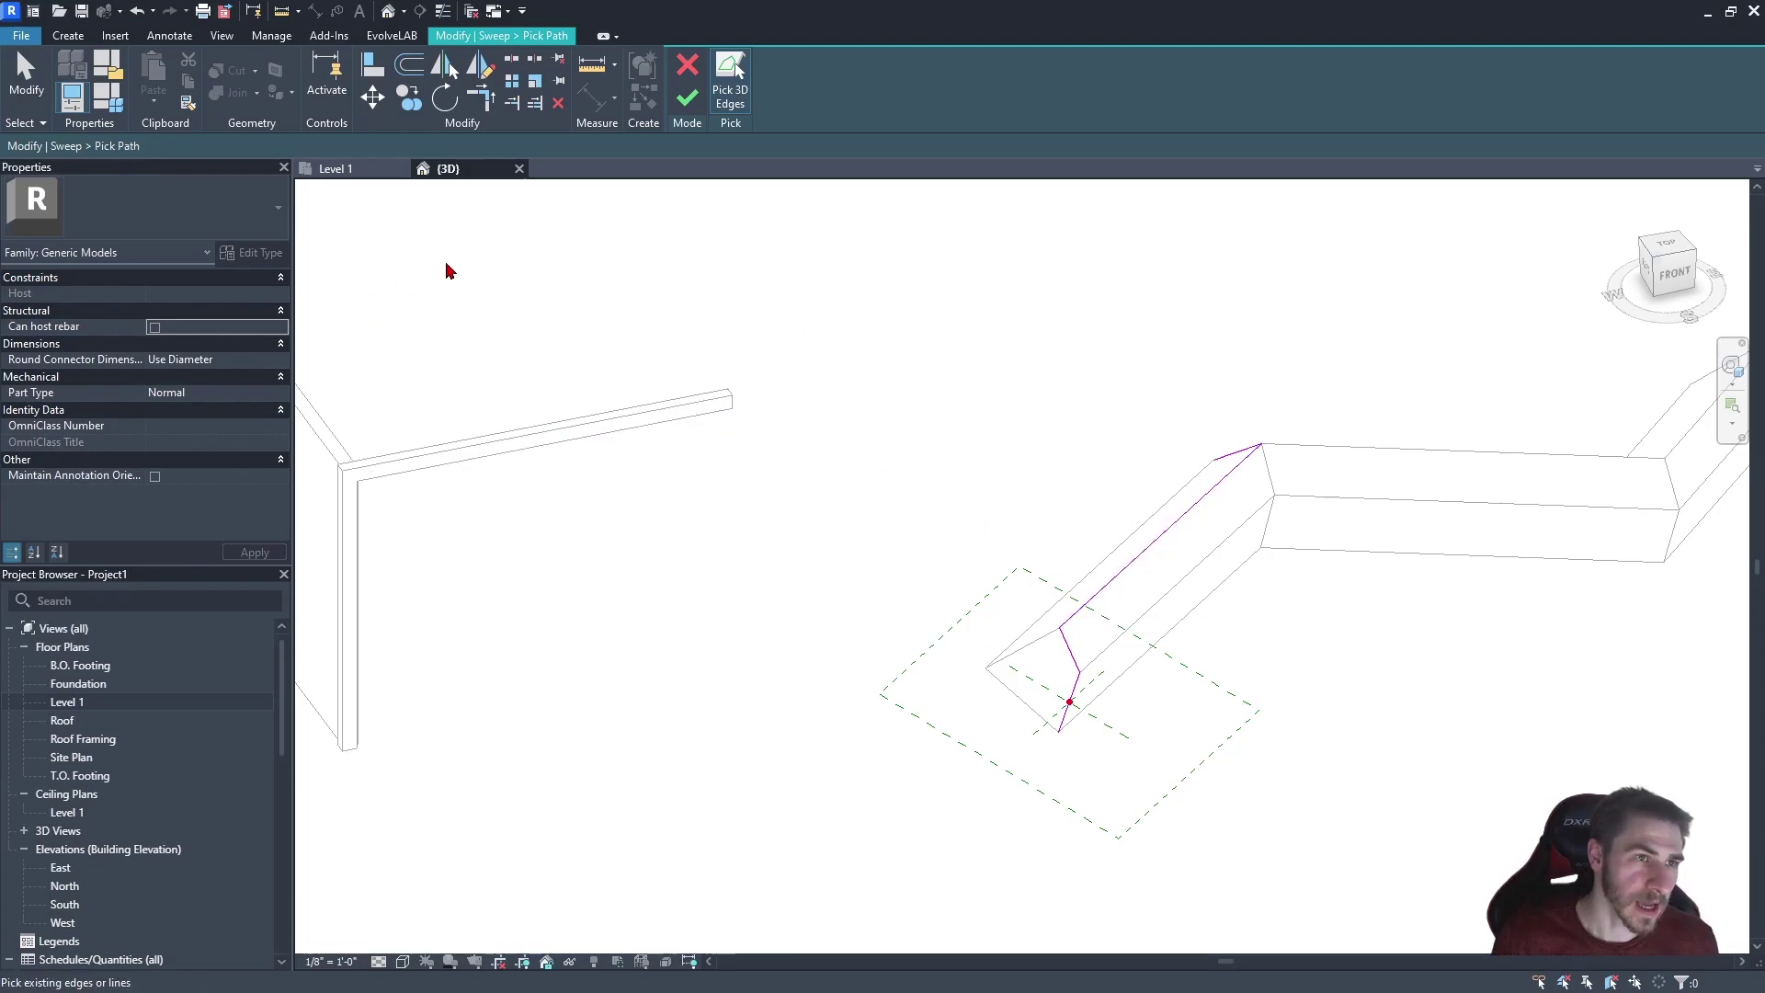
{"action": "left_click", "coordinate": [686, 98]}
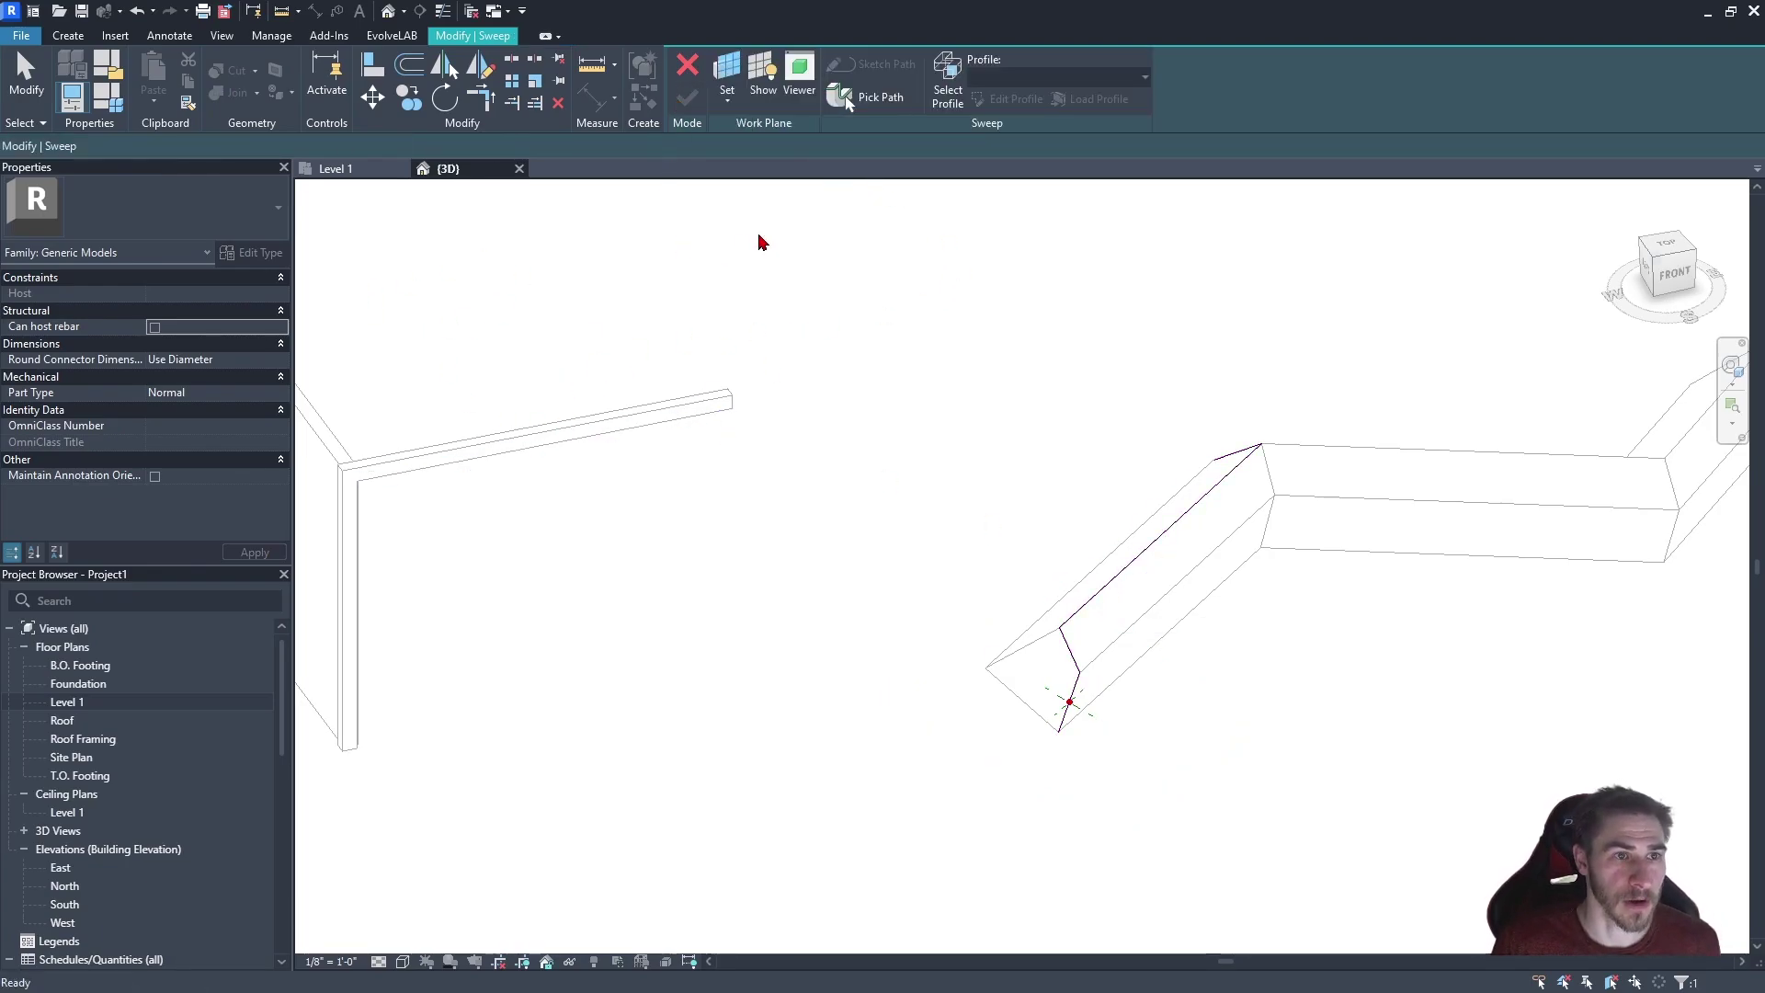
Sketch a six-sided inscribed polygon profile at the path end and complete the solid sweep
{"action": "left_click", "coordinate": [1017, 98]}
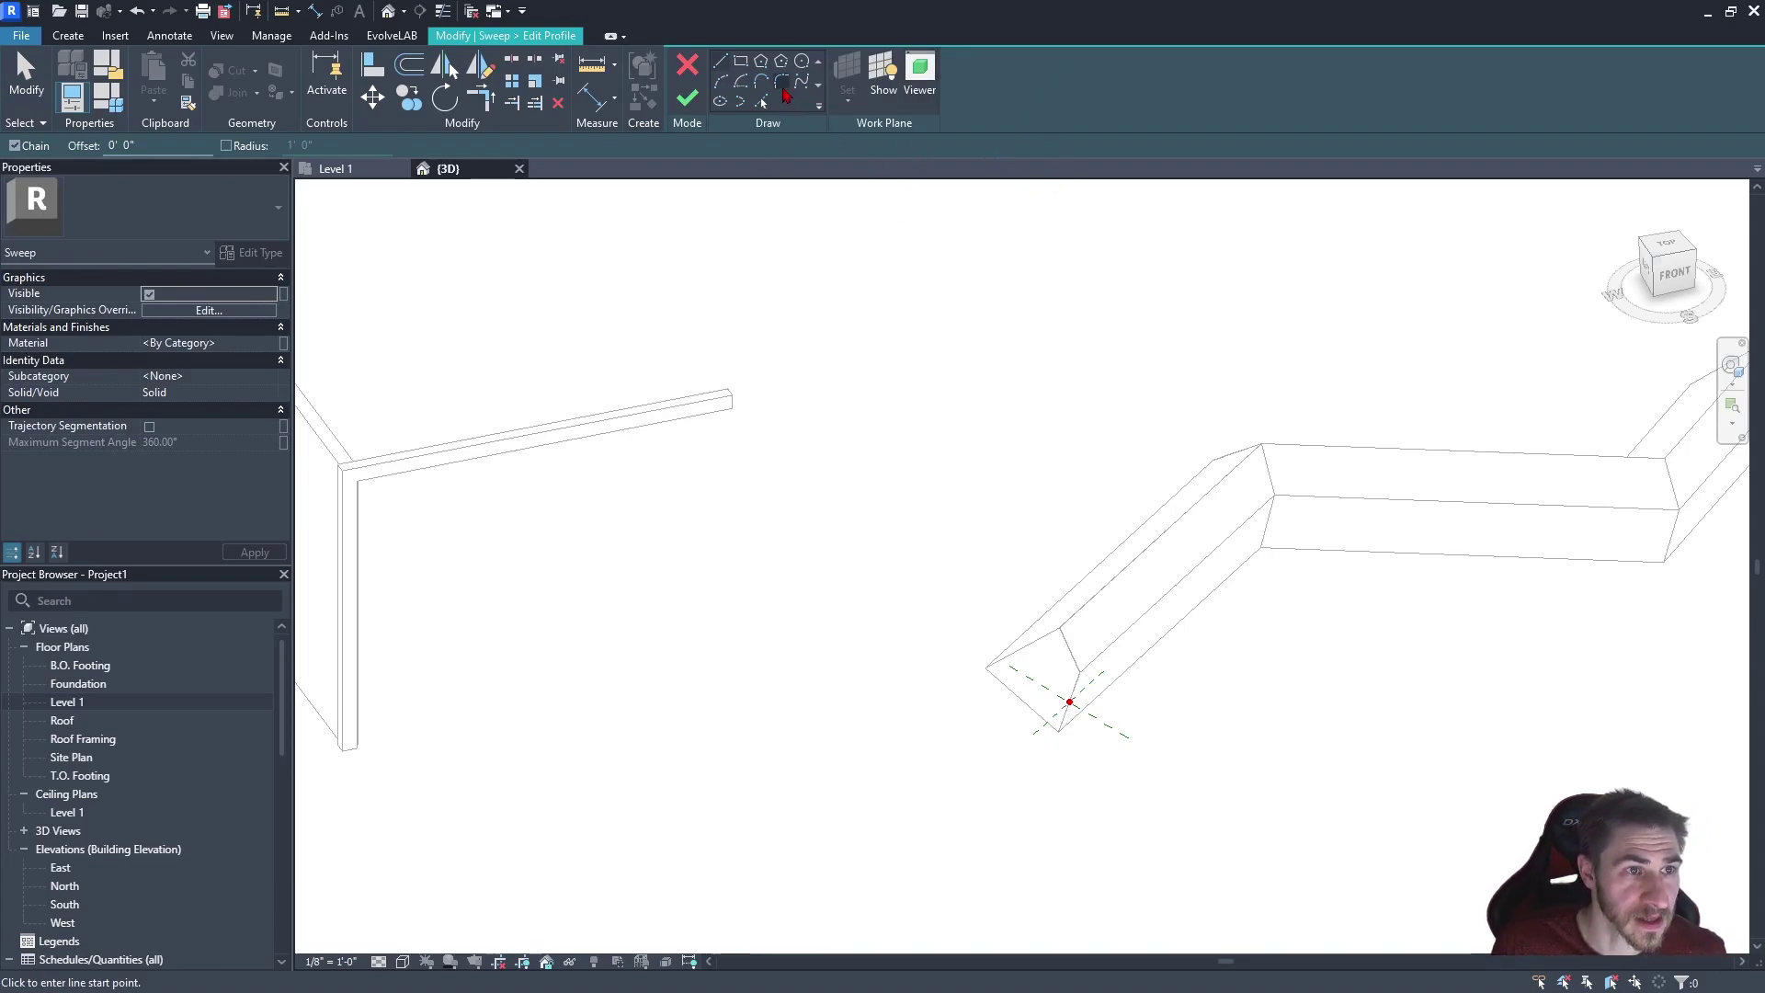
{"action": "left_click", "coordinate": [762, 66]}
{"action": "scroll", "coordinate": [1063, 689], "scroll_direction": "up", "scroll_amount": 2}
{"action": "left_click", "coordinate": [1043, 654]}
{"action": "left_click", "coordinate": [1064, 659]}
{"action": "key", "text": "Escape"}
{"action": "key", "text": "Escape"}
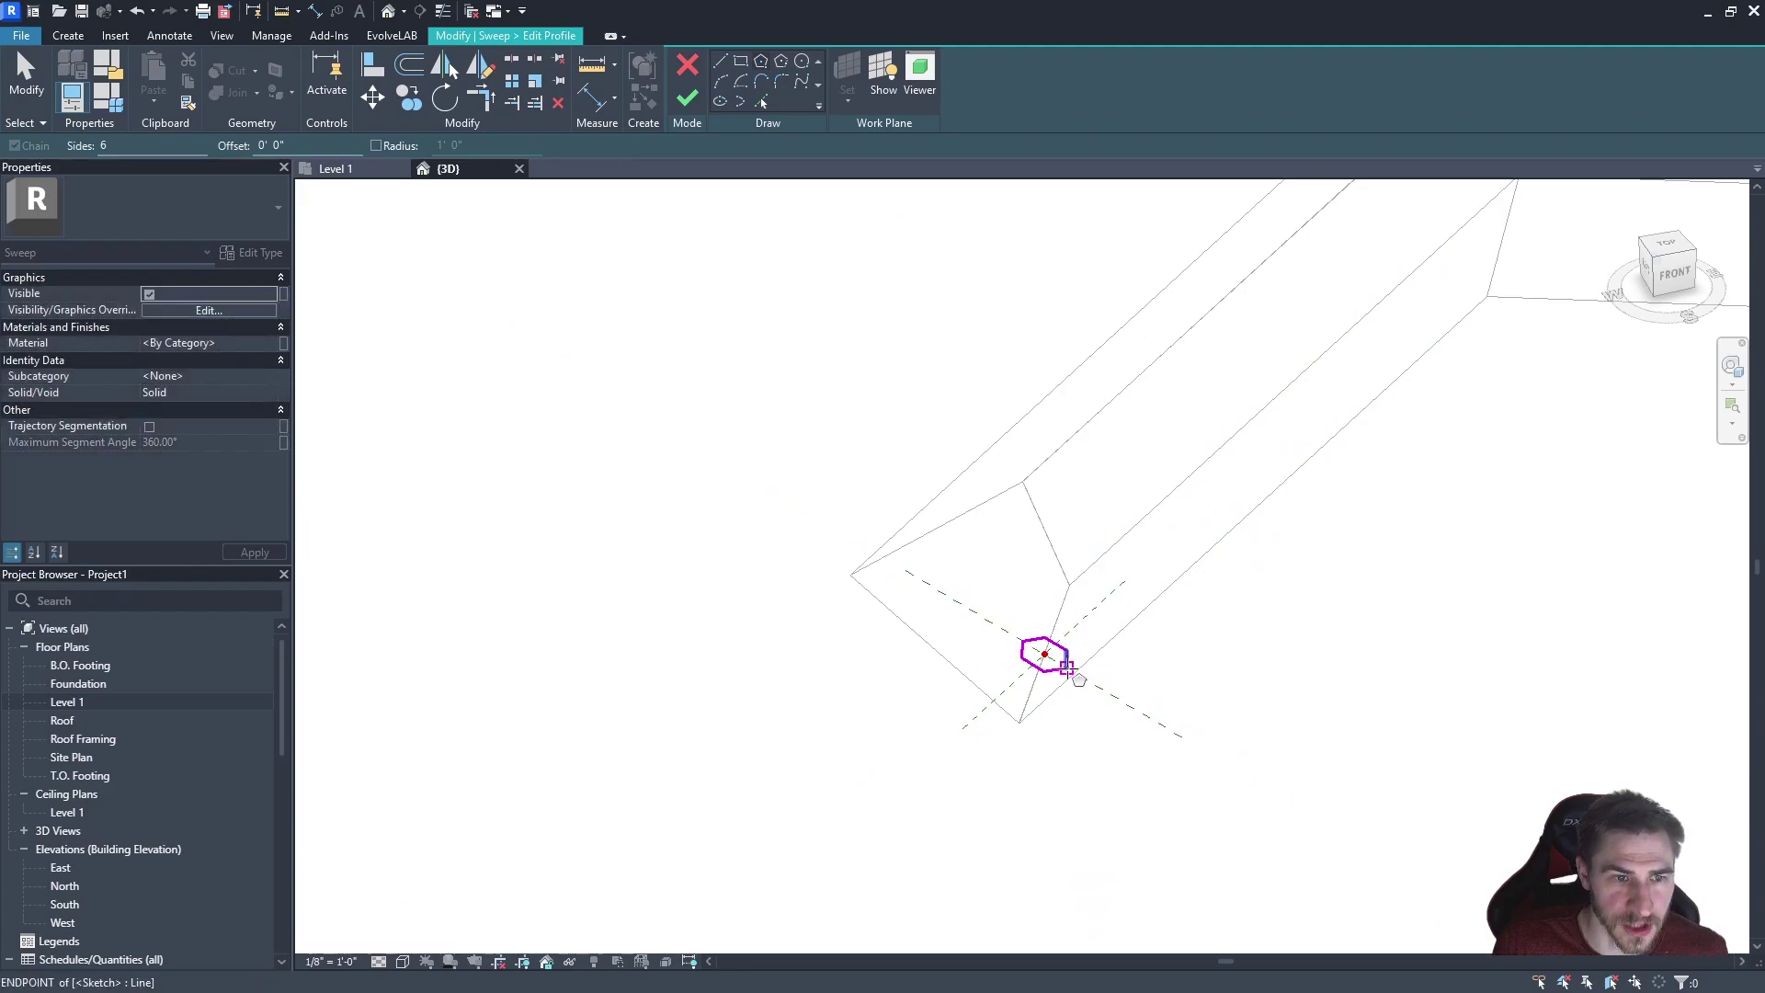
{"action": "left_click", "coordinate": [688, 96]}
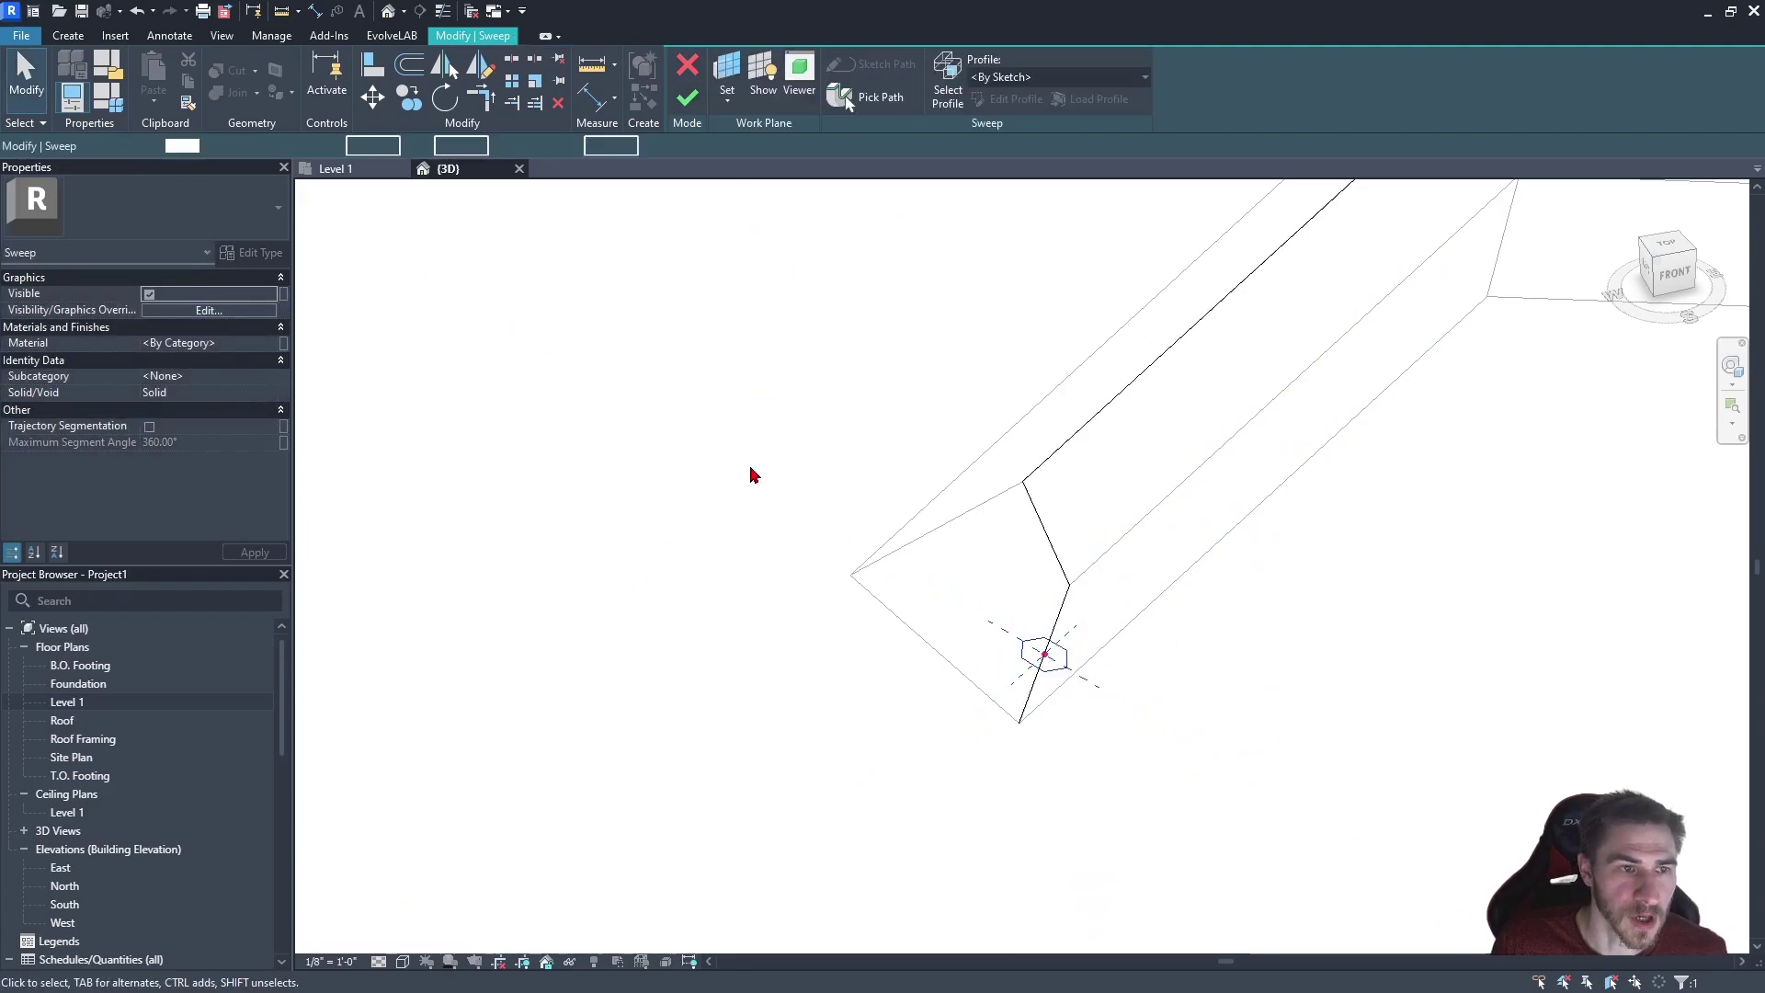
{"action": "left_click", "coordinate": [687, 96]}
Inspect the hexagonal-profile sweep from several angles, then finish the in-place model
{"action": "mouse_move", "coordinate": [729, 662]}
{"action": "middle_mouse_down", "text": "shift"}
{"action": "mouse_move", "coordinate": [1134, 512]}
{"action": "mouse_move", "coordinate": [1256, 335]}
{"action": "mouse_move", "coordinate": [1242, 313]}
{"action": "mouse_move", "coordinate": [1392, 332]}
{"action": "mouse_move", "coordinate": [1162, 360]}
{"action": "mouse_move", "coordinate": [1131, 427]}
{"action": "mouse_move", "coordinate": [1044, 499]}
{"action": "mouse_move", "coordinate": [851, 433]}
{"action": "mouse_move", "coordinate": [942, 392]}
{"action": "middle_mouse_up", "text": "shift"}
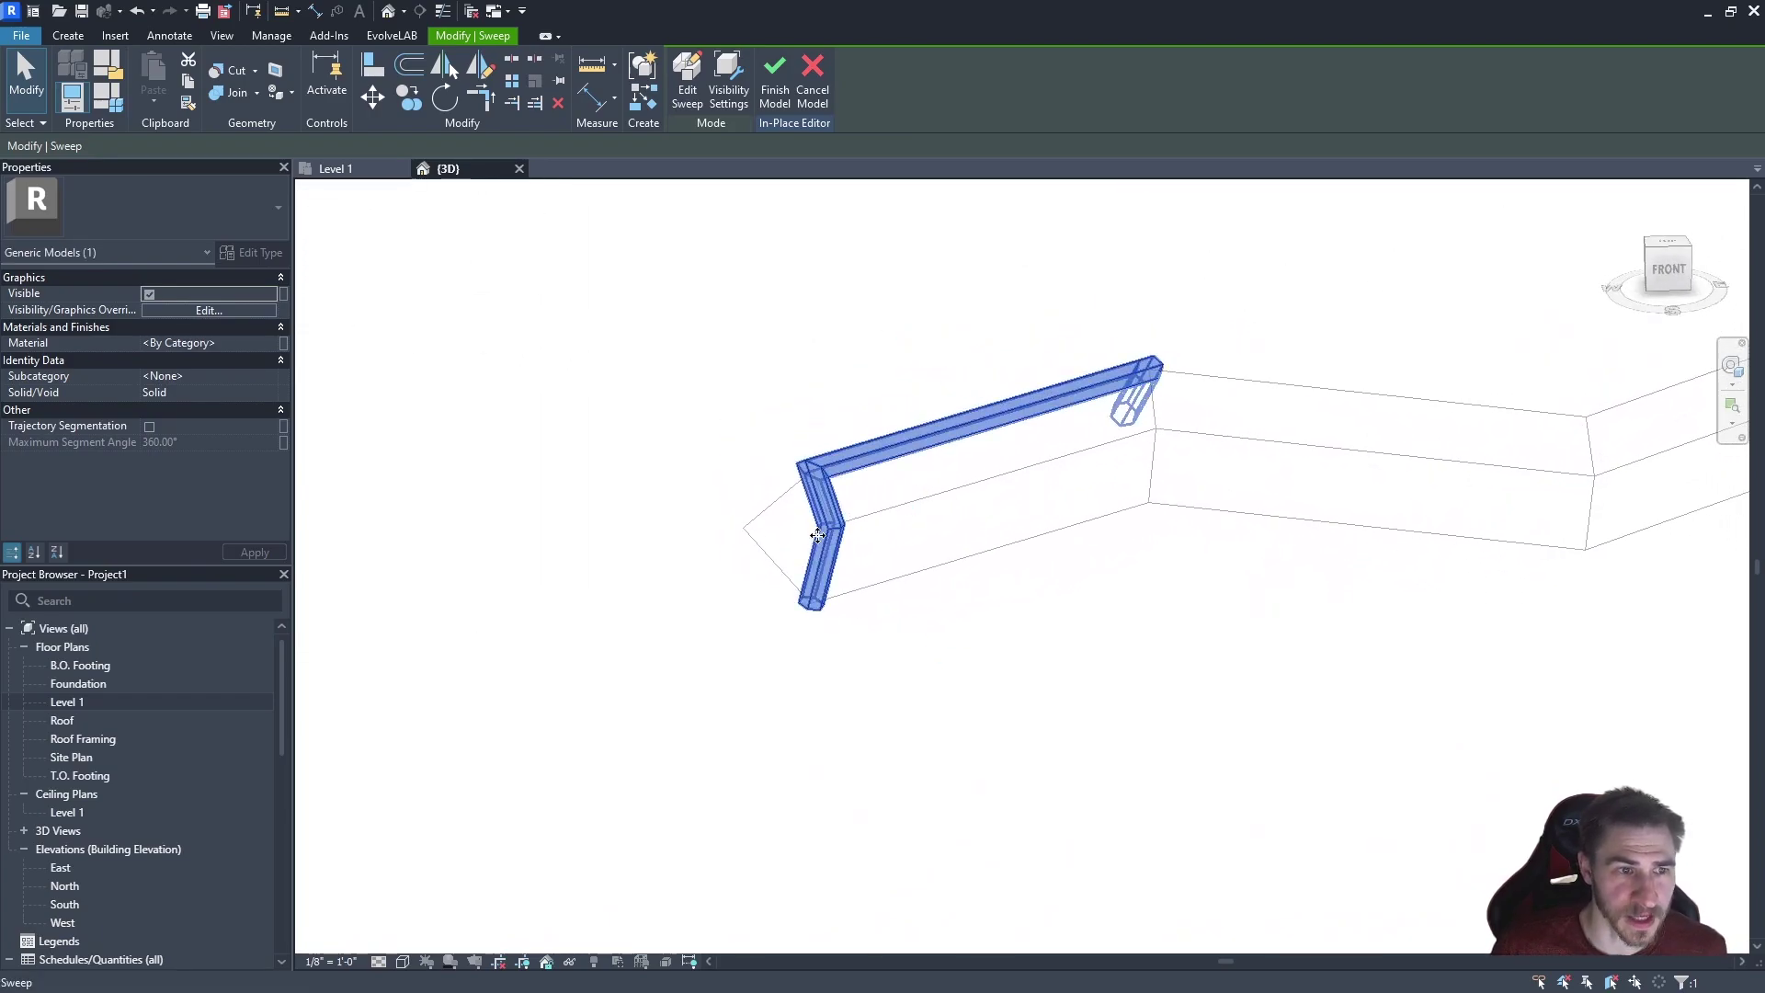
{"action": "middle_click_drag", "start_coordinate": [1064, 468], "coordinate": [1156, 597], "text": "shift"}
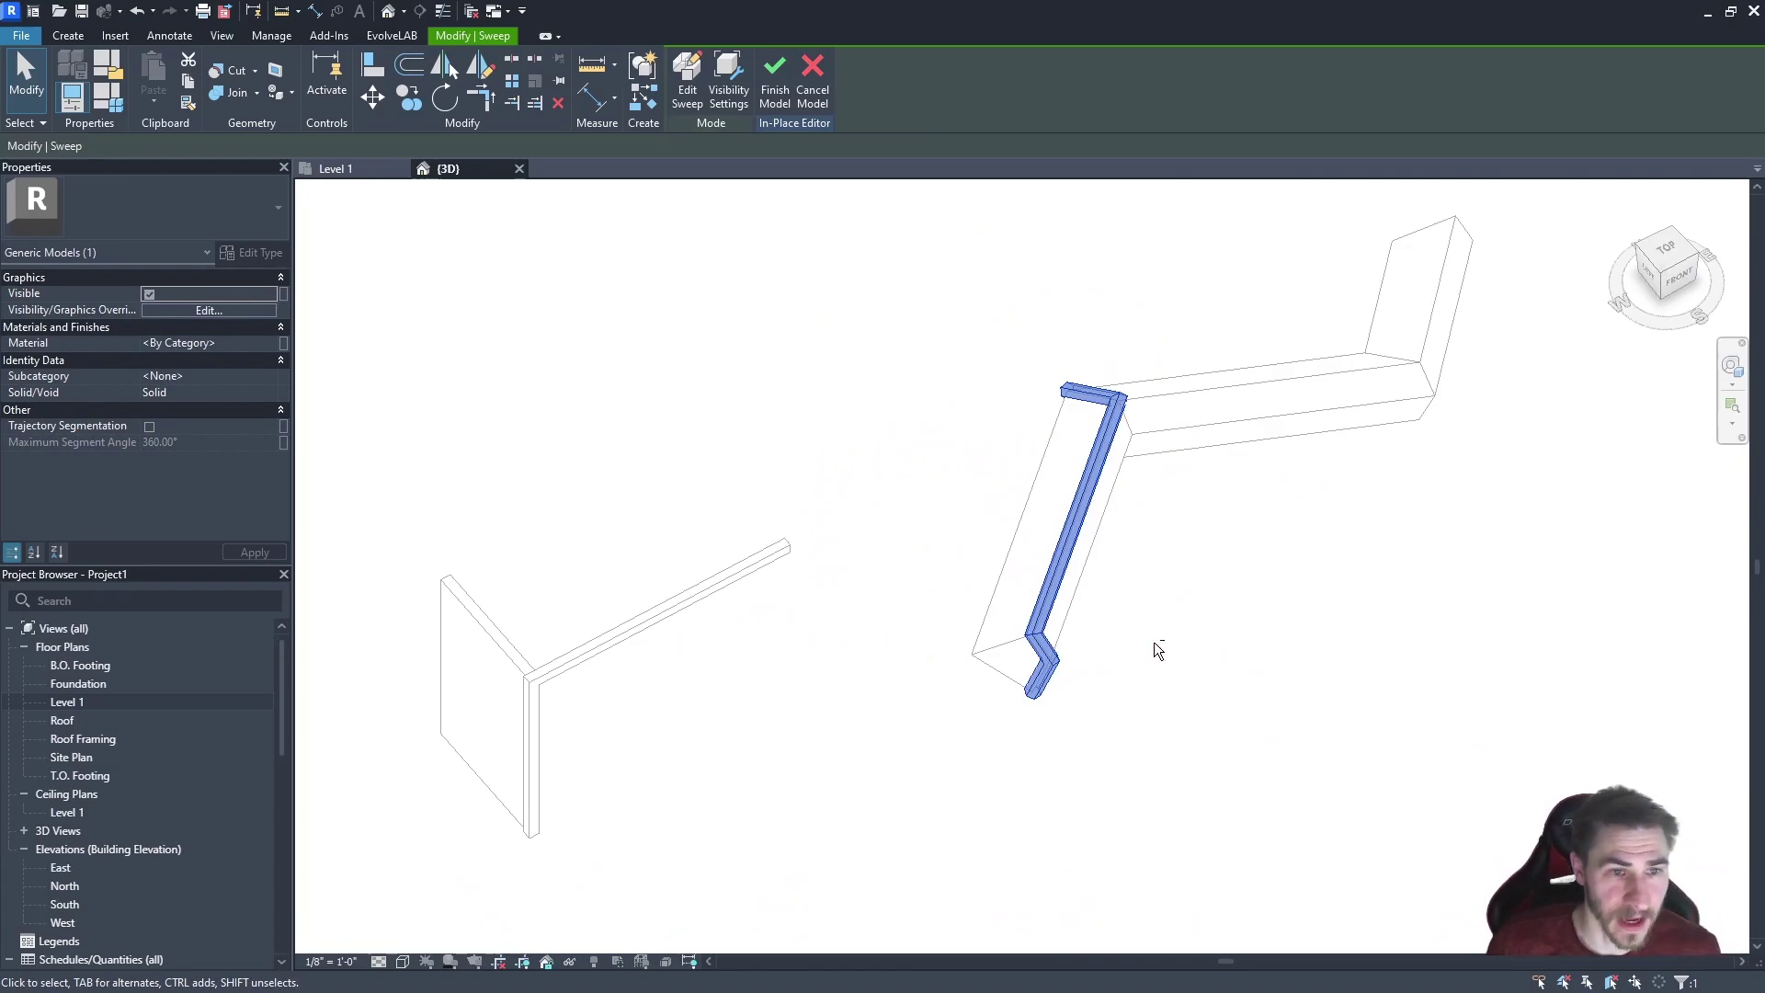
{"action": "middle_click_drag", "start_coordinate": [1159, 647], "coordinate": [1047, 559], "text": "shift"}
{"action": "mouse_move", "coordinate": [1141, 593]}
{"action": "middle_mouse_down", "text": "shift"}
{"action": "mouse_move", "coordinate": [1131, 512]}
{"action": "mouse_move", "coordinate": [1053, 490]}
{"action": "middle_mouse_up", "text": "shift"}
{"action": "scroll", "coordinate": [1002, 597], "scroll_direction": "up", "scroll_amount": 2}
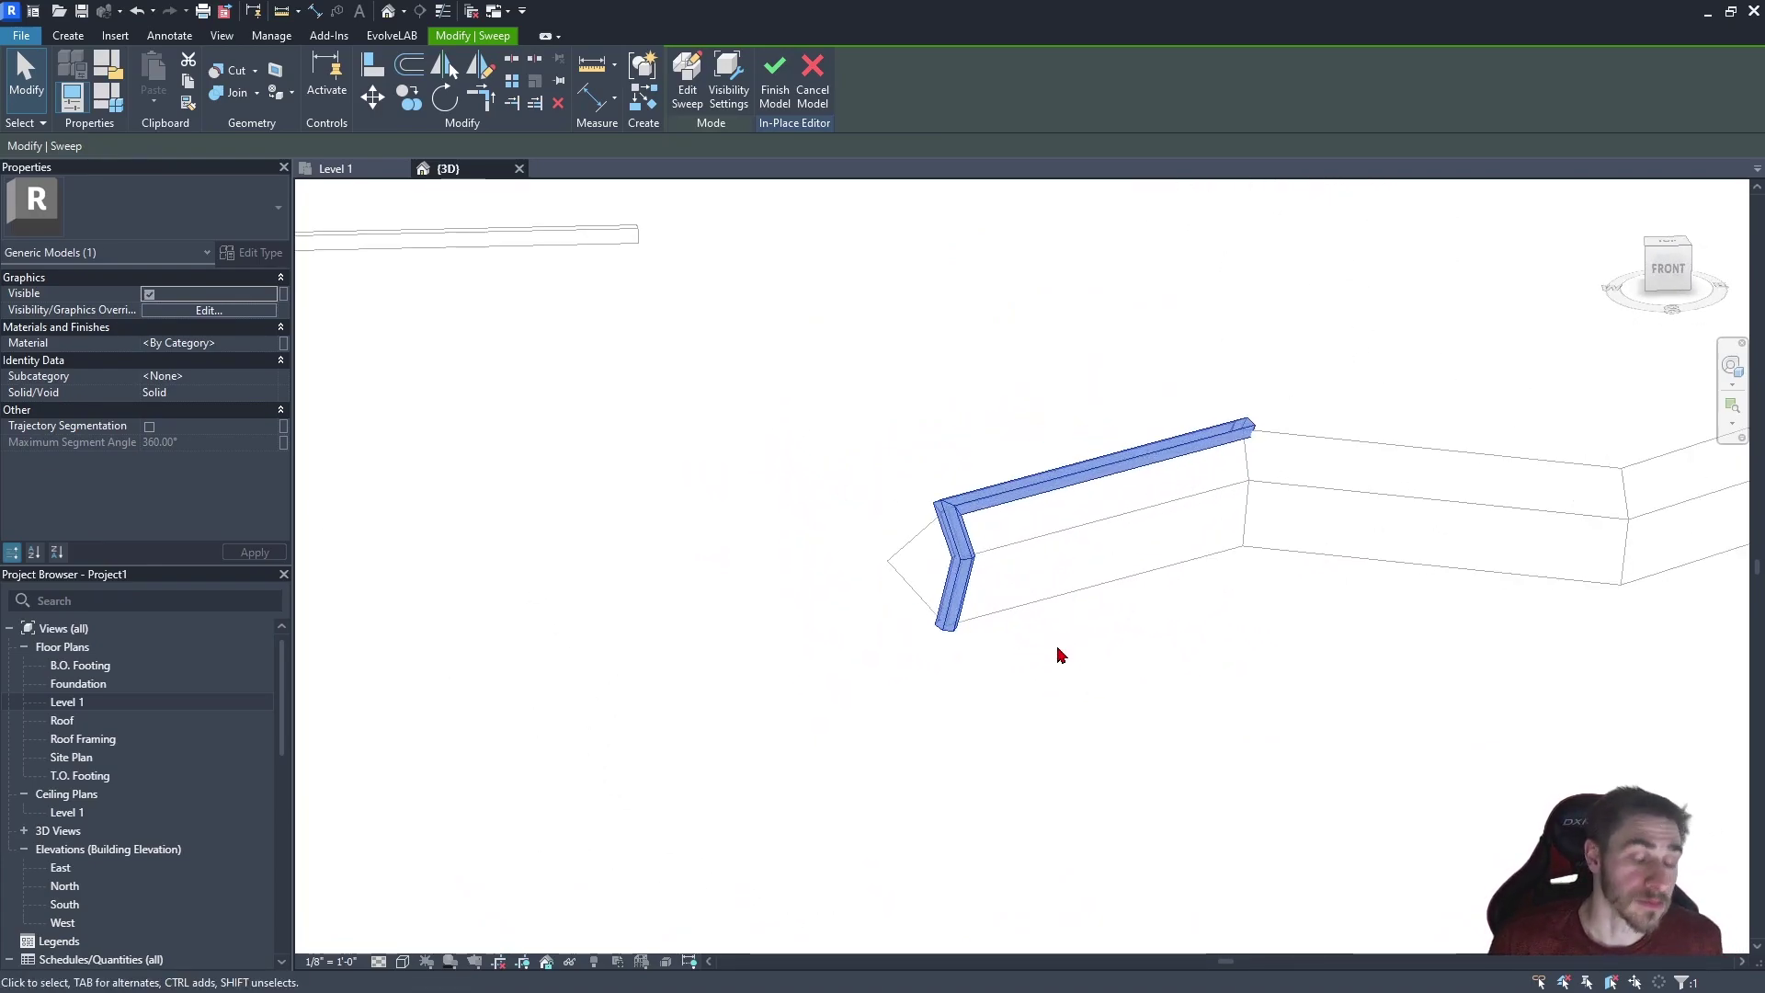
{"action": "scroll", "coordinate": [1001, 527], "scroll_direction": "up", "scroll_amount": 1}
{"action": "scroll", "coordinate": [974, 638], "scroll_direction": "down", "scroll_amount": 2}
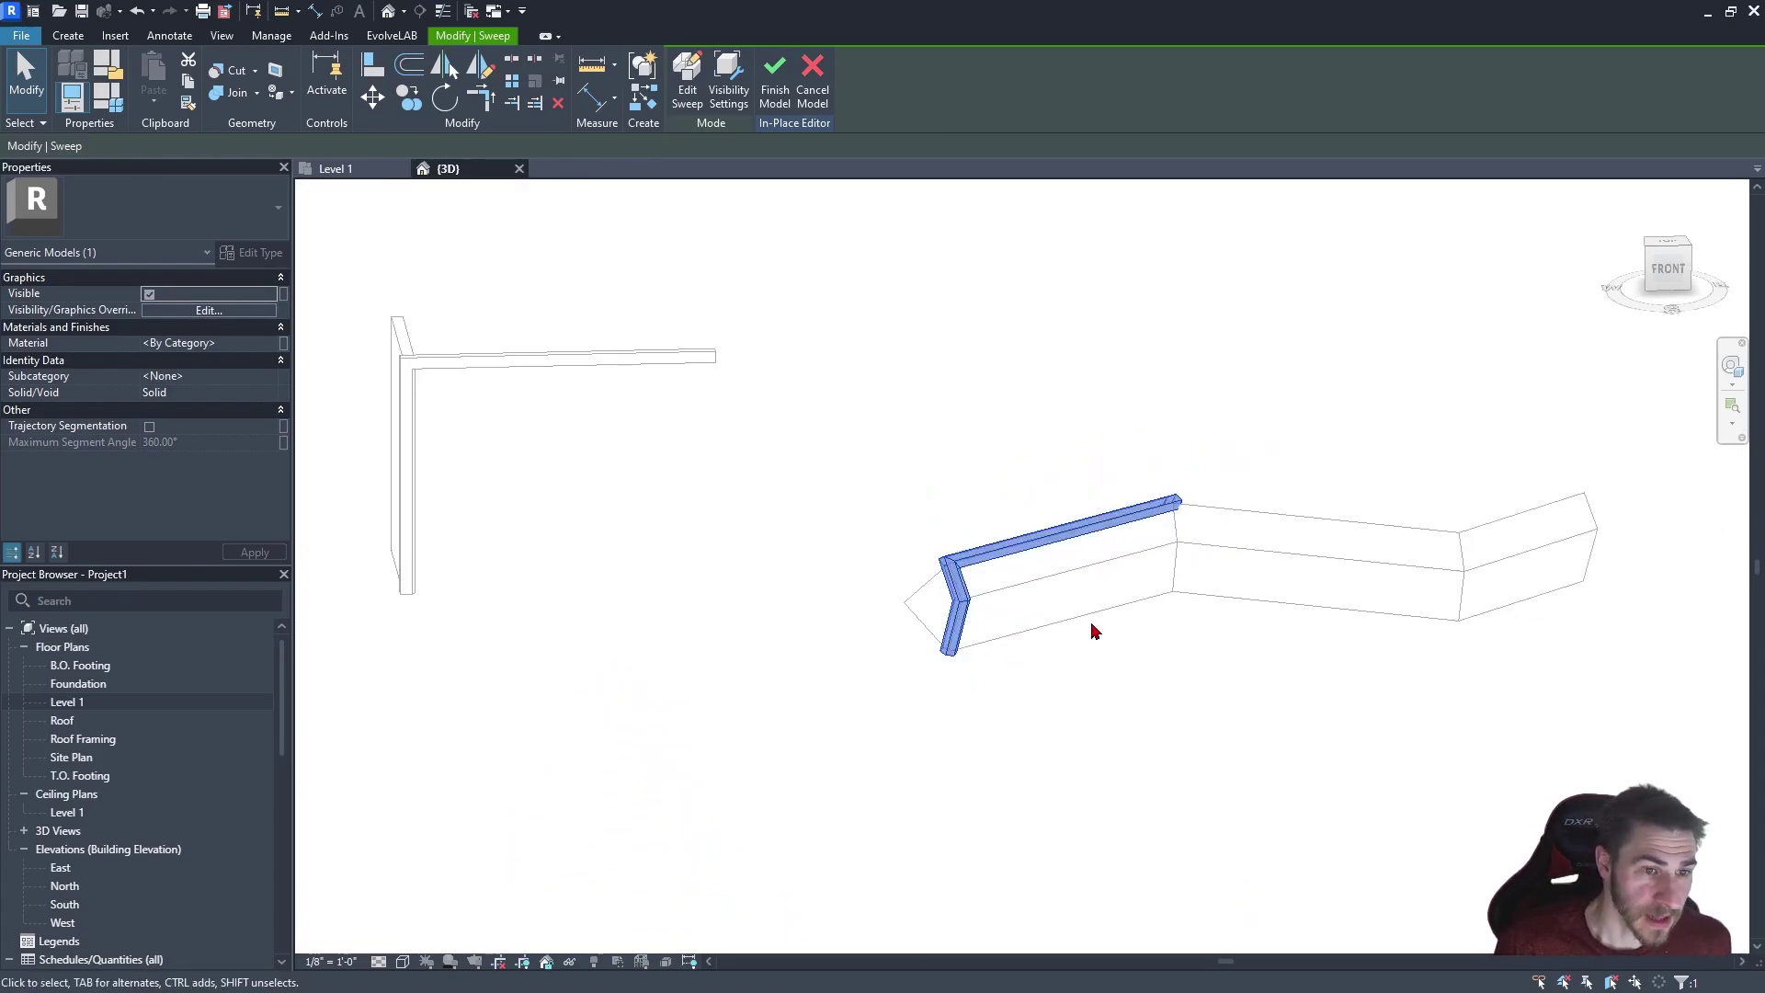
{"action": "mouse_move", "coordinate": [1093, 631]}
{"action": "middle_mouse_down", "text": "shift"}
{"action": "mouse_move", "coordinate": [1173, 521]}
{"action": "mouse_move", "coordinate": [1268, 509]}
{"action": "mouse_move", "coordinate": [1130, 647]}
{"action": "middle_mouse_up", "text": "shift"}
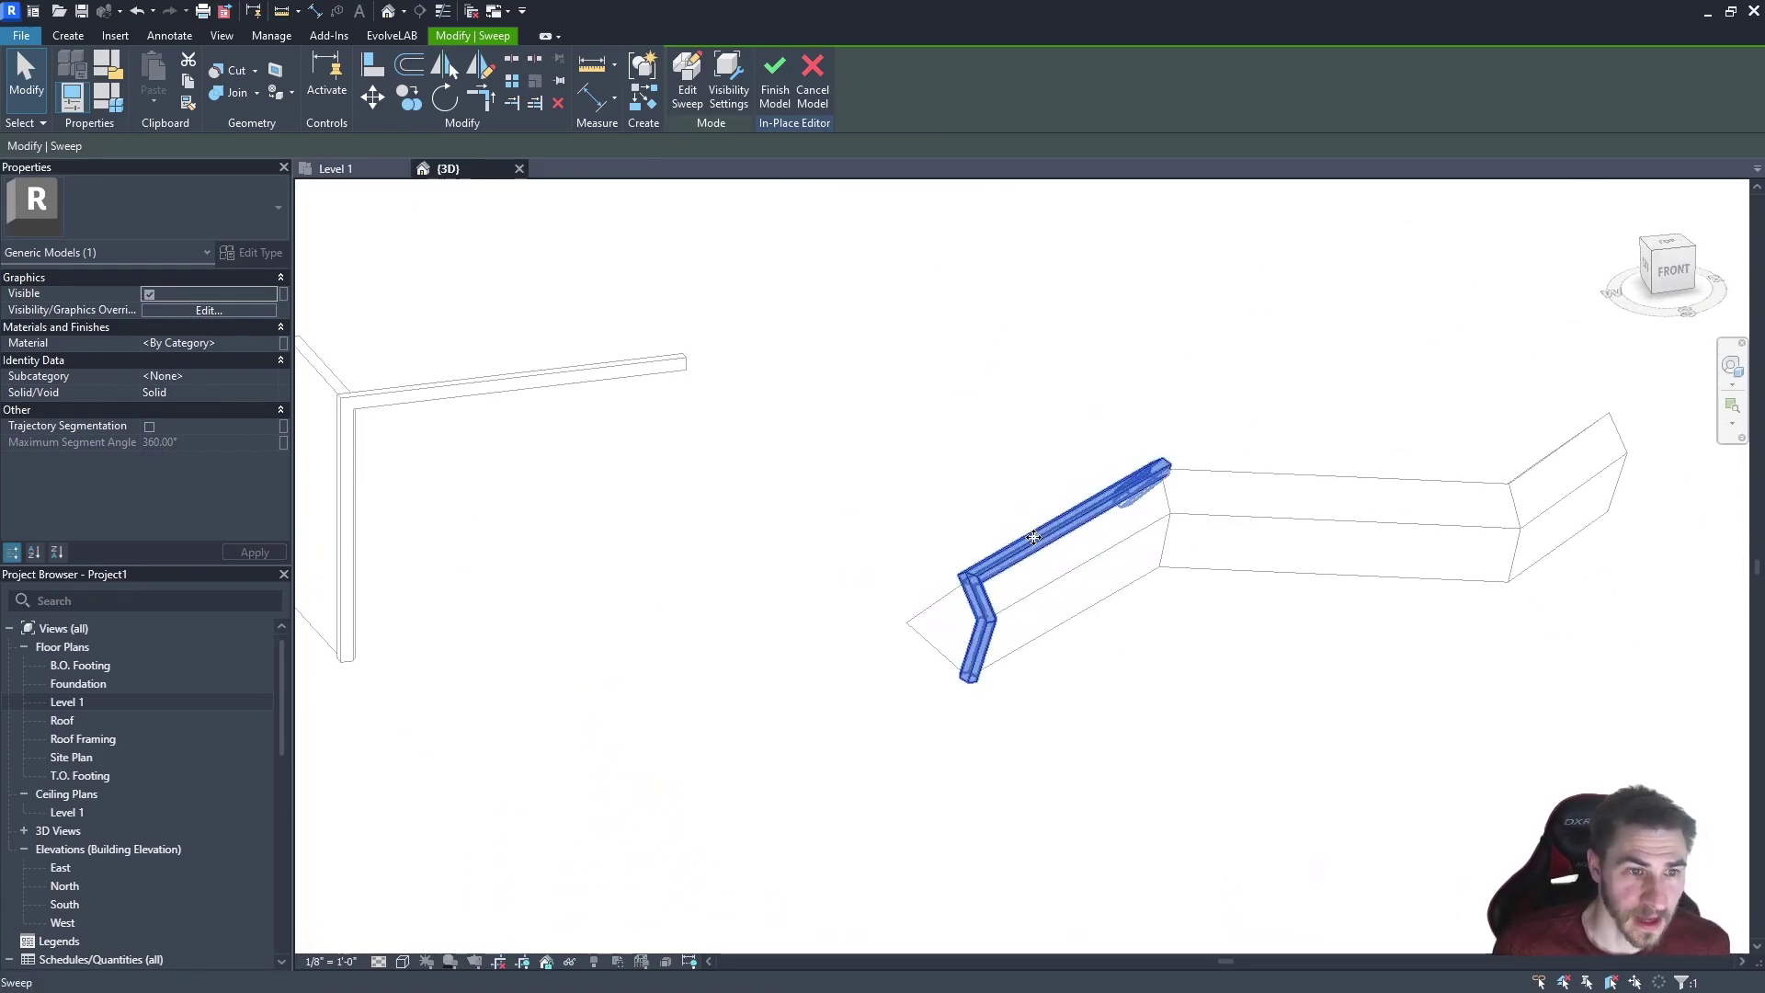
{"action": "middle_click_drag", "start_coordinate": [1031, 547], "coordinate": [1104, 671], "text": "shift"}
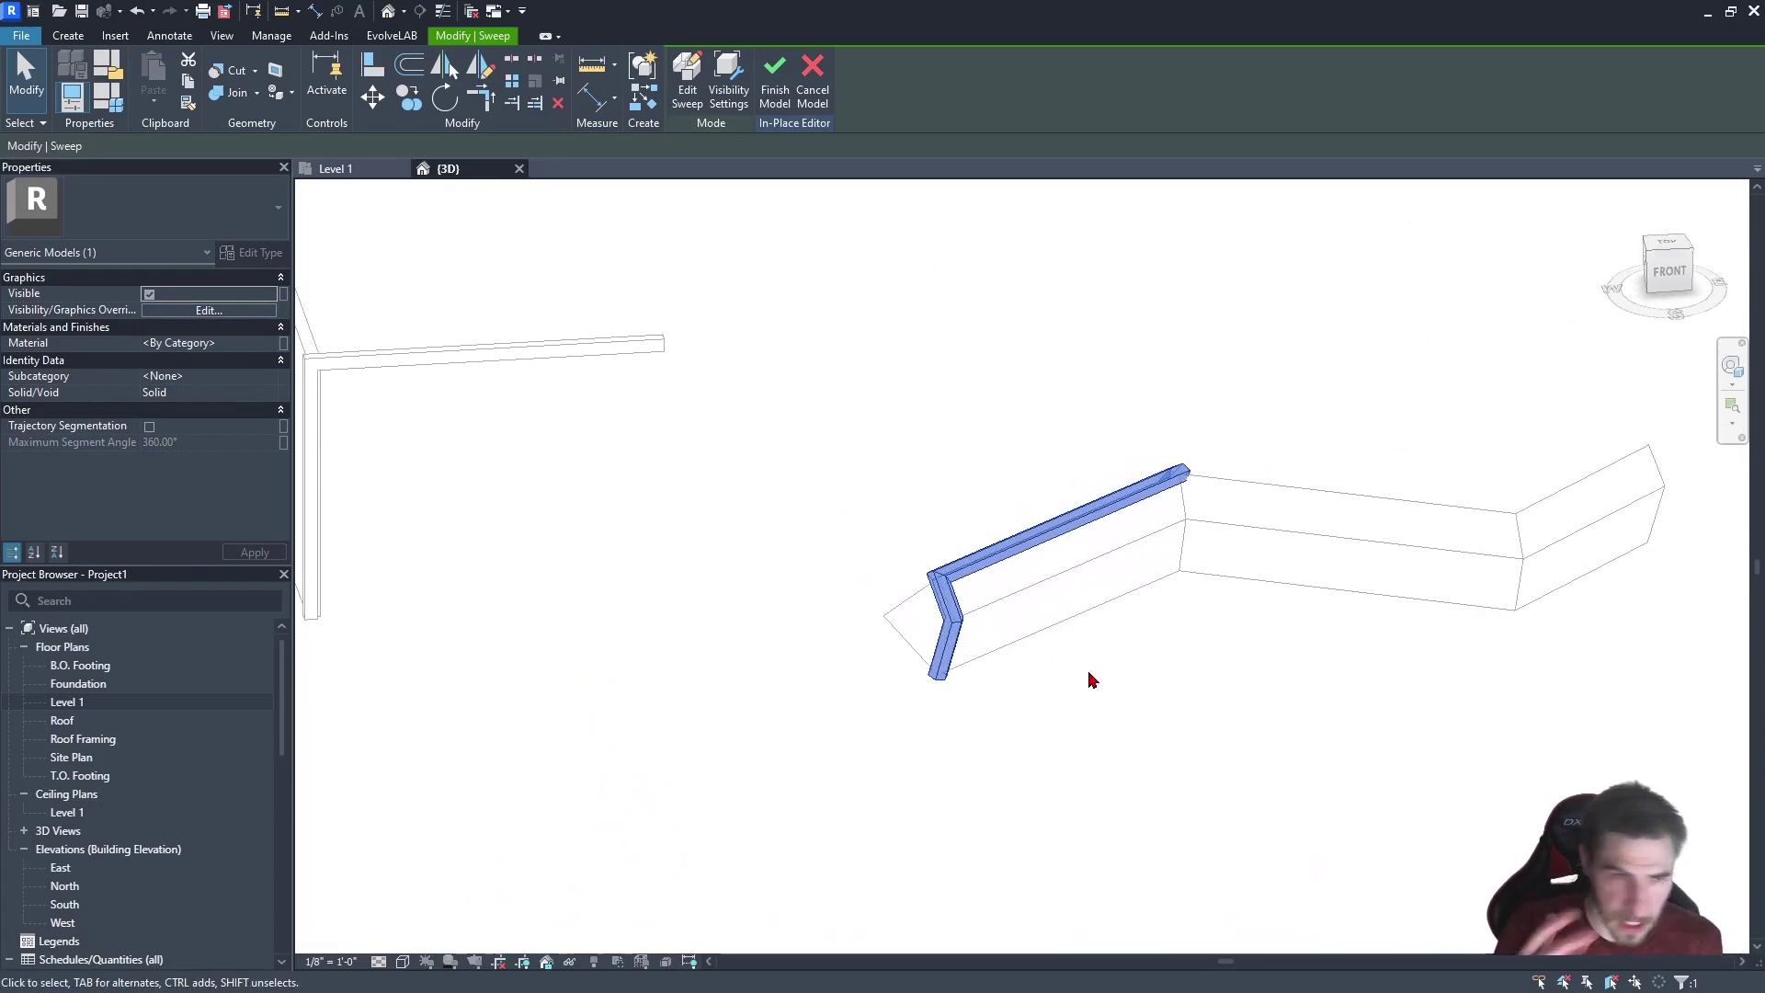
{"action": "middle_click_drag", "start_coordinate": [800, 658], "coordinate": [856, 694], "text": "shift"}
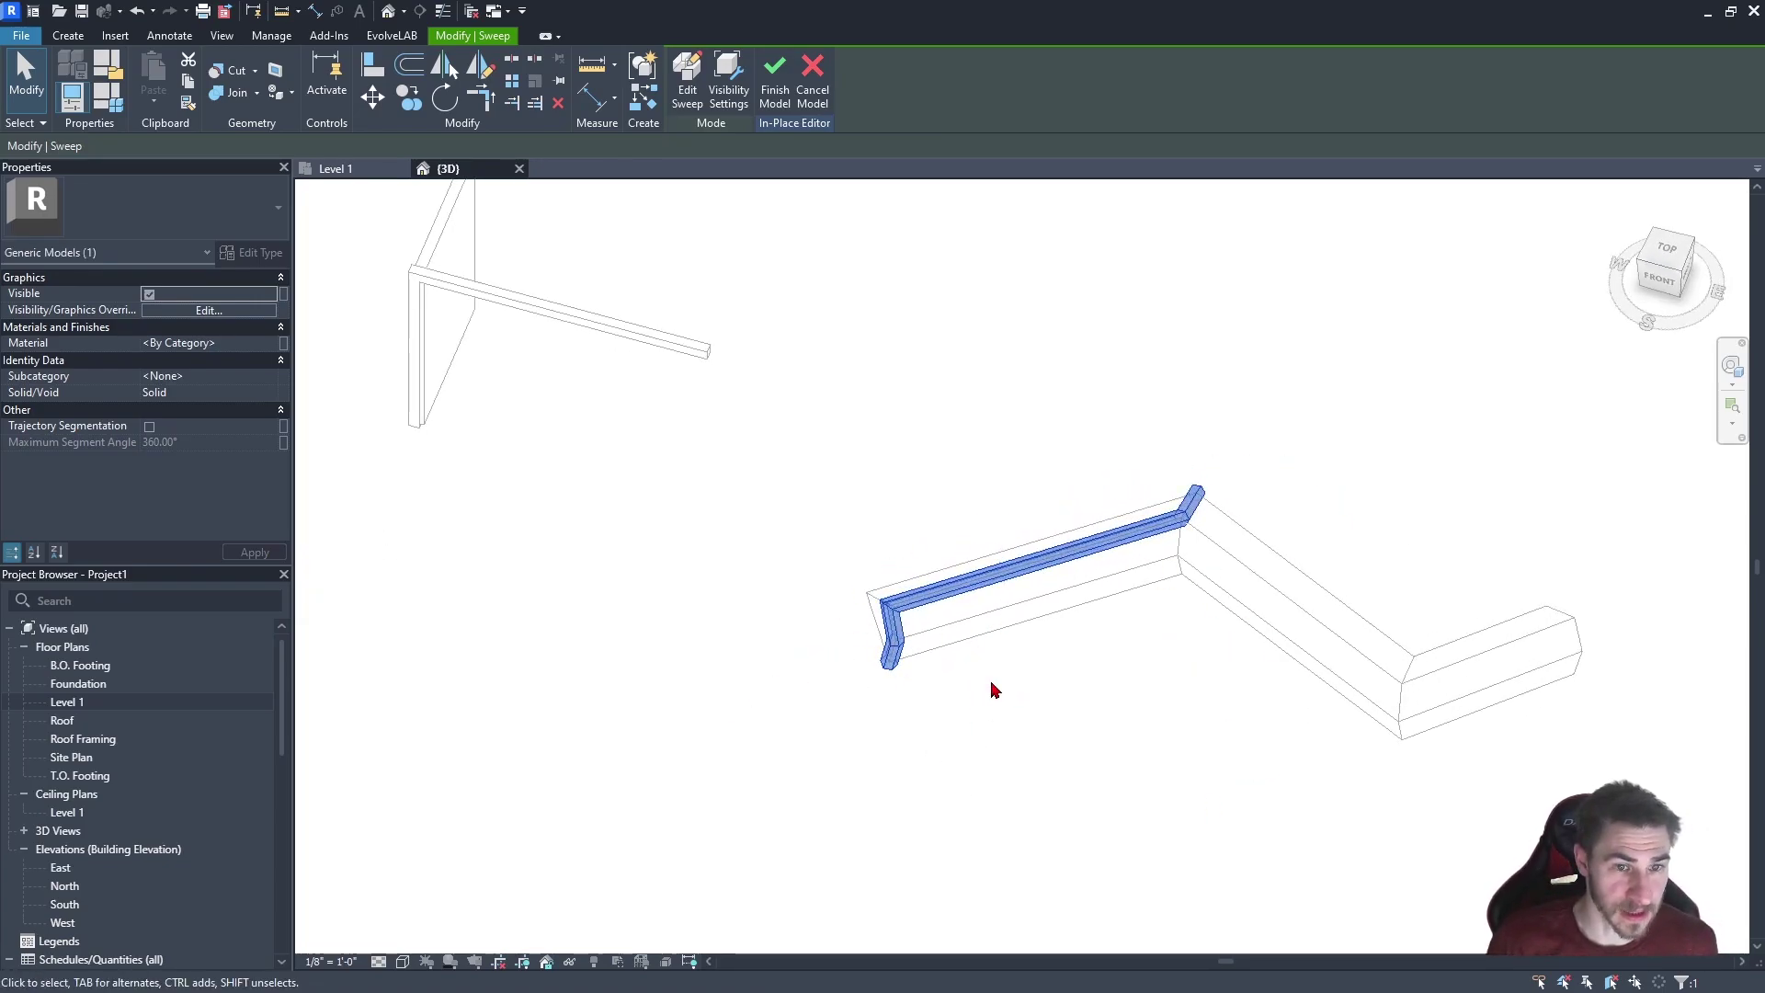
{"action": "middle_click_drag", "start_coordinate": [1056, 719], "coordinate": [1202, 485], "text": "shift"}
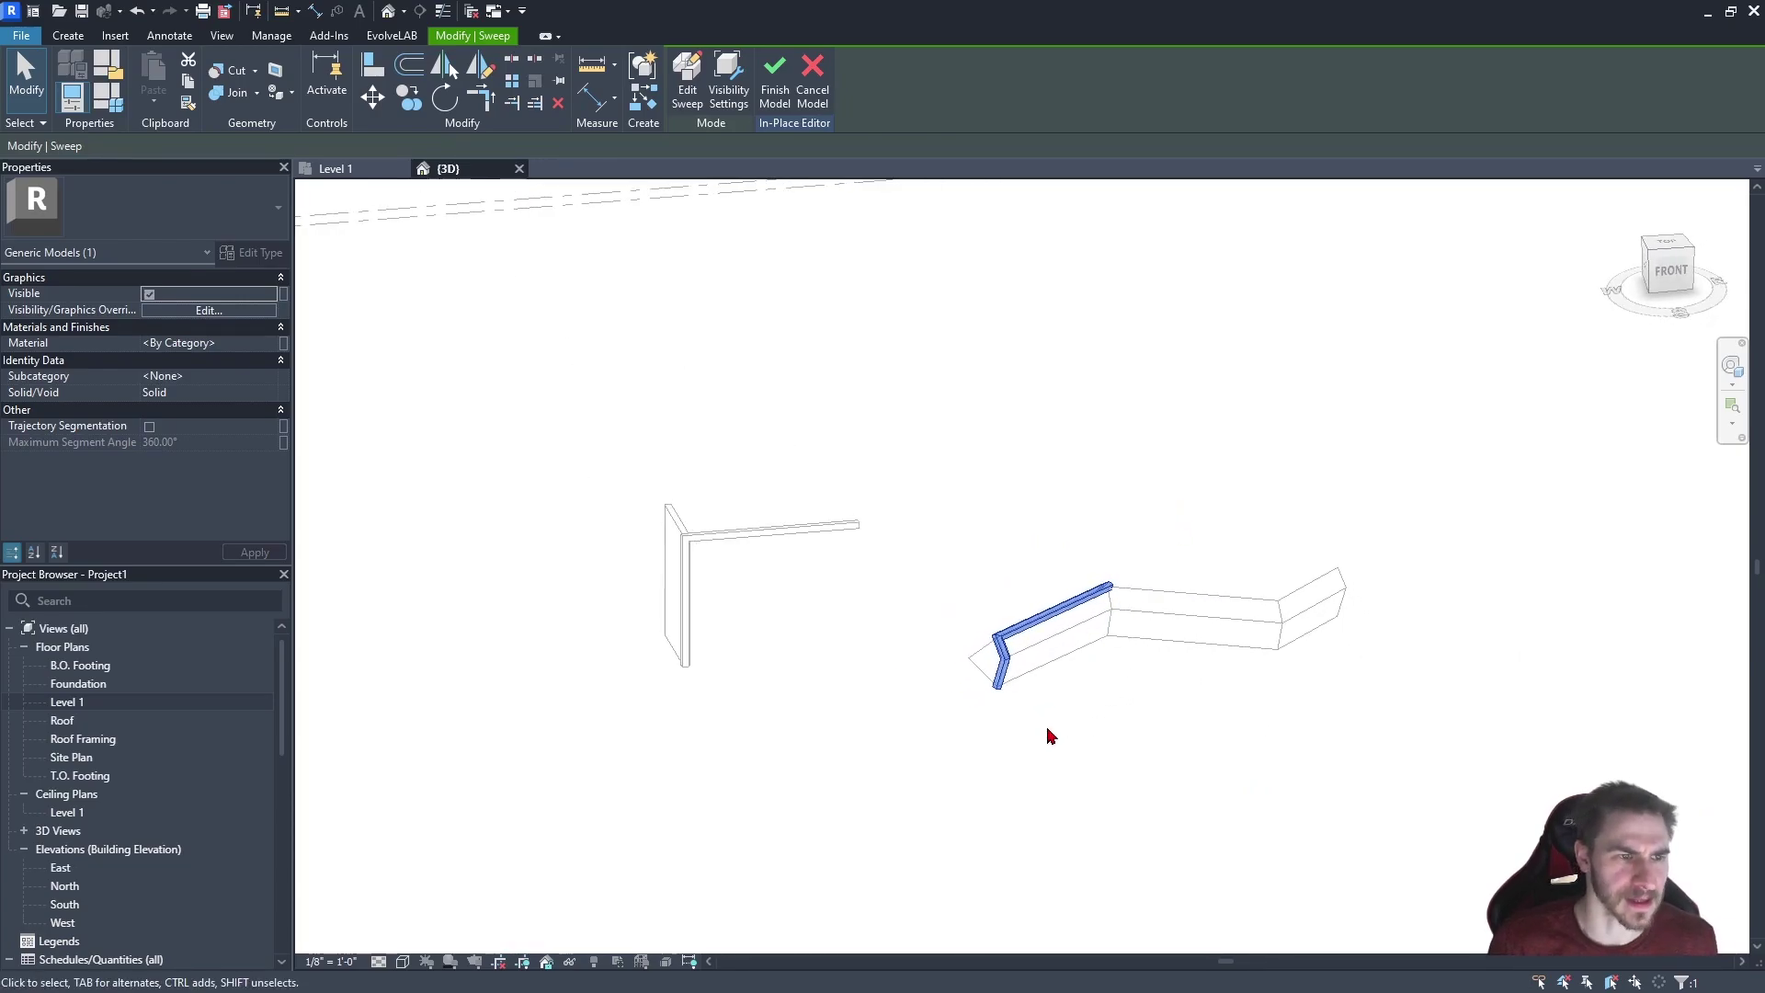
{"action": "middle_click_drag", "start_coordinate": [1046, 735], "coordinate": [736, 587], "text": "shift"}
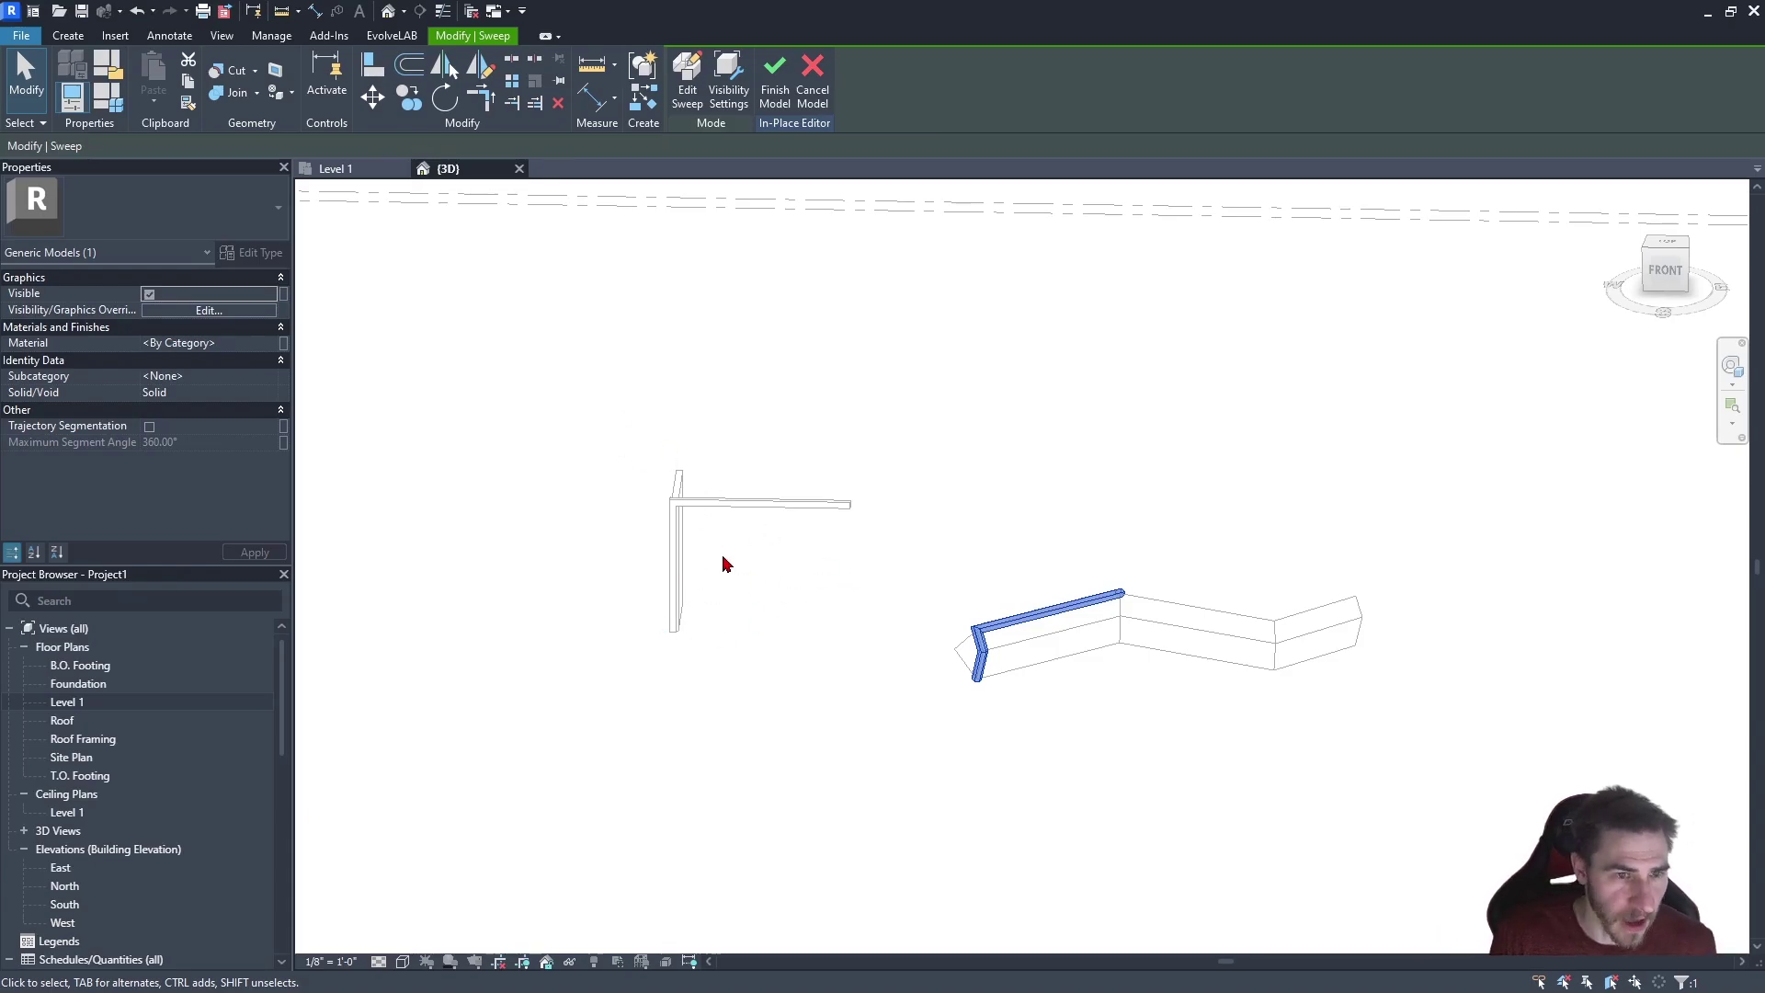
{"action": "left_click", "coordinate": [784, 98]}
{"action": "mouse_move", "coordinate": [1008, 532]}
{"action": "middle_mouse_down", "text": "shift"}
{"action": "mouse_move", "coordinate": [886, 536]}
{"action": "mouse_move", "coordinate": [454, 286]}
{"action": "middle_mouse_up", "text": "shift"}
{"action": "left_click", "coordinate": [85, 37]}
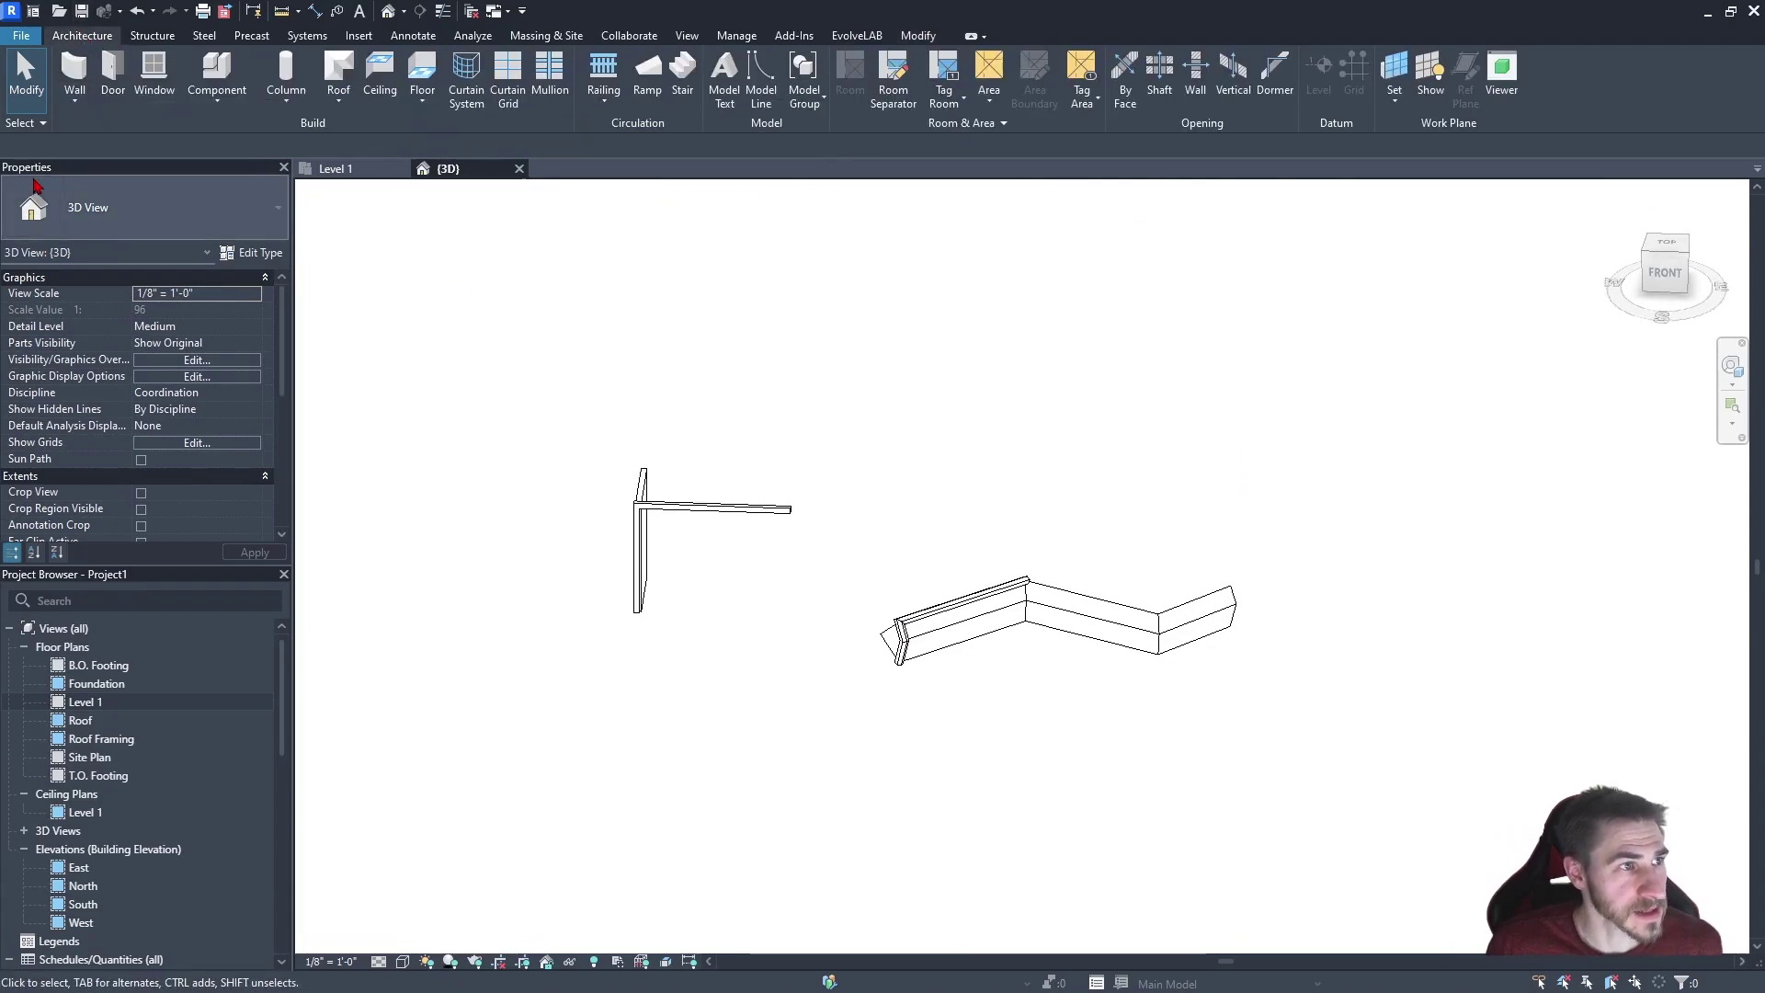
Place a new straight wall segment in front of the L-shaped wall
{"action": "key", "text": "w"}
{"action": "key", "text": "a"}
{"action": "mouse_move", "coordinate": [985, 467]}
{"action": "middle_mouse_down", "text": "shift"}
{"action": "mouse_move", "coordinate": [1006, 512]}
{"action": "mouse_move", "coordinate": [992, 694]}
{"action": "mouse_move", "coordinate": [801, 671]}
{"action": "middle_mouse_up", "text": "shift"}
{"action": "left_click", "coordinate": [793, 614]}
{"action": "left_click", "coordinate": [794, 748]}
{"action": "key", "text": "Escape"}
{"action": "key", "text": "Escape"}
Set the new wall's cross-section to Slanted at 45° from vertical
{"action": "left_click", "coordinate": [792, 676]}
{"action": "mouse_move", "coordinate": [874, 732]}
{"action": "middle_mouse_down", "text": "shift"}
{"action": "mouse_move", "coordinate": [668, 574]}
{"action": "mouse_move", "coordinate": [695, 571]}
{"action": "middle_mouse_up", "text": "shift"}
{"action": "scroll", "coordinate": [669, 574], "scroll_direction": "up", "scroll_amount": 3}
{"action": "middle_click_drag", "start_coordinate": [800, 760], "coordinate": [227, 428], "text": "shift"}
{"action": "scroll", "coordinate": [228, 428], "scroll_direction": "down", "scroll_amount": 2}
{"action": "scroll", "coordinate": [56, 387], "scroll_direction": "down", "scroll_amount": 2}
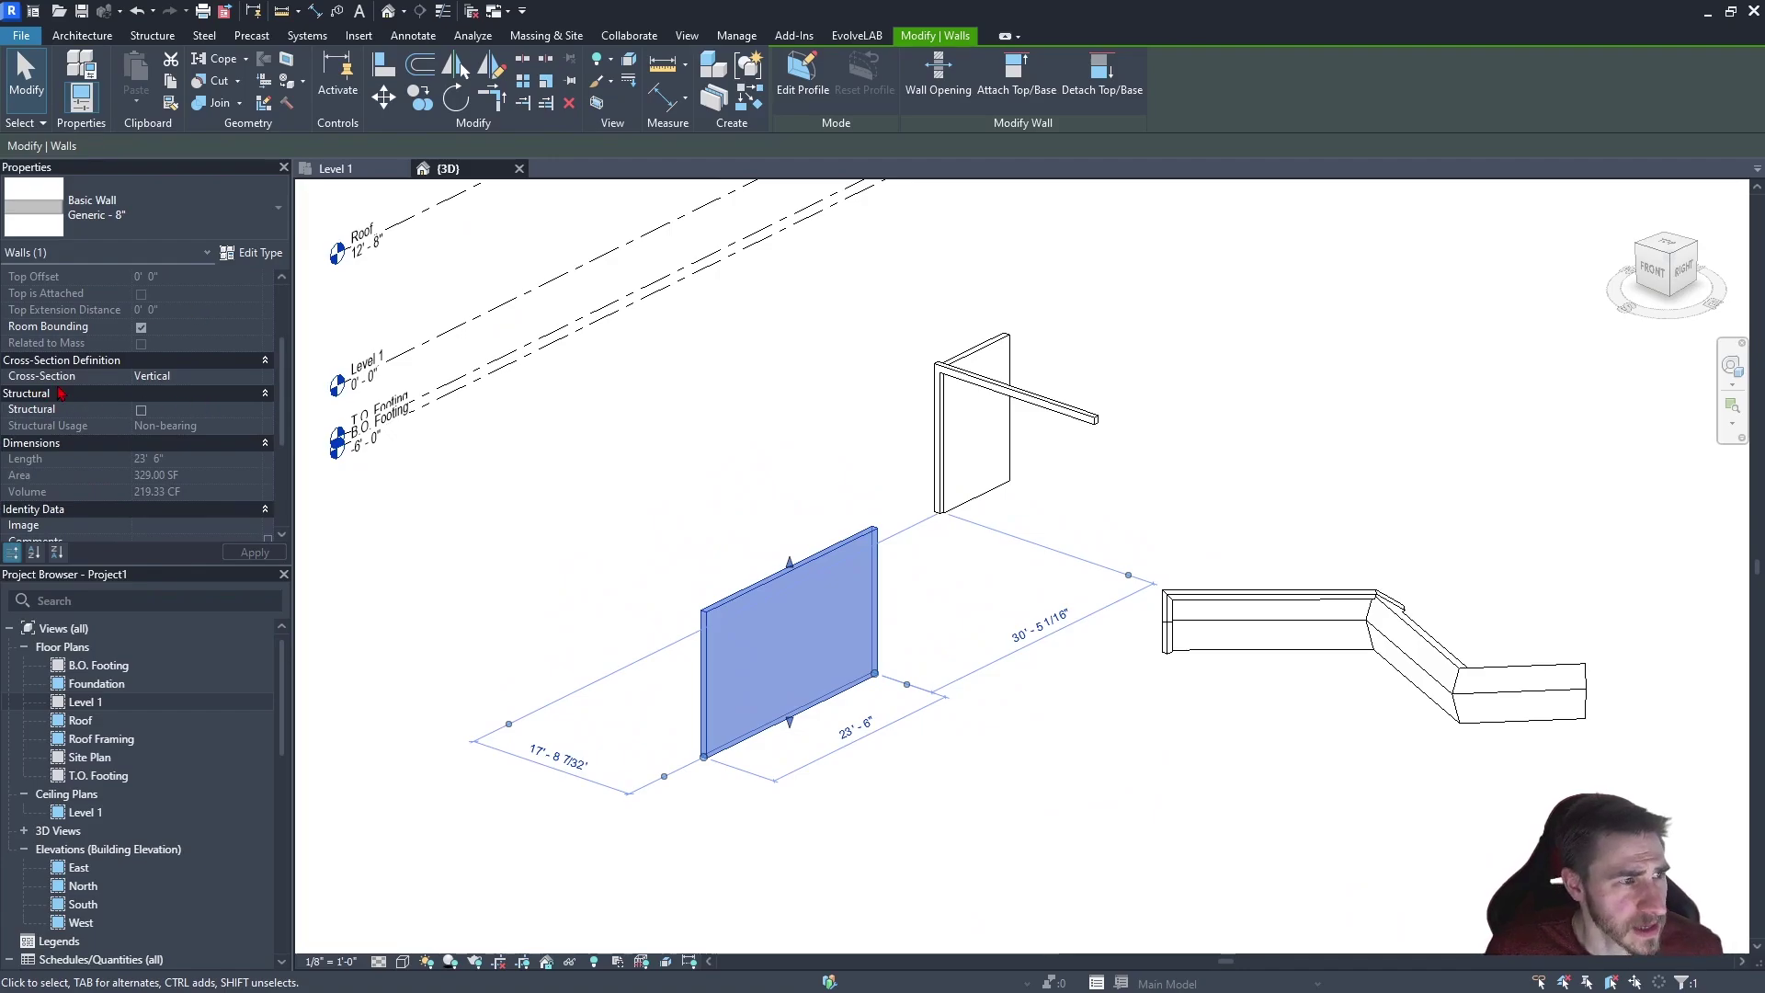
{"action": "left_click", "coordinate": [255, 378]}
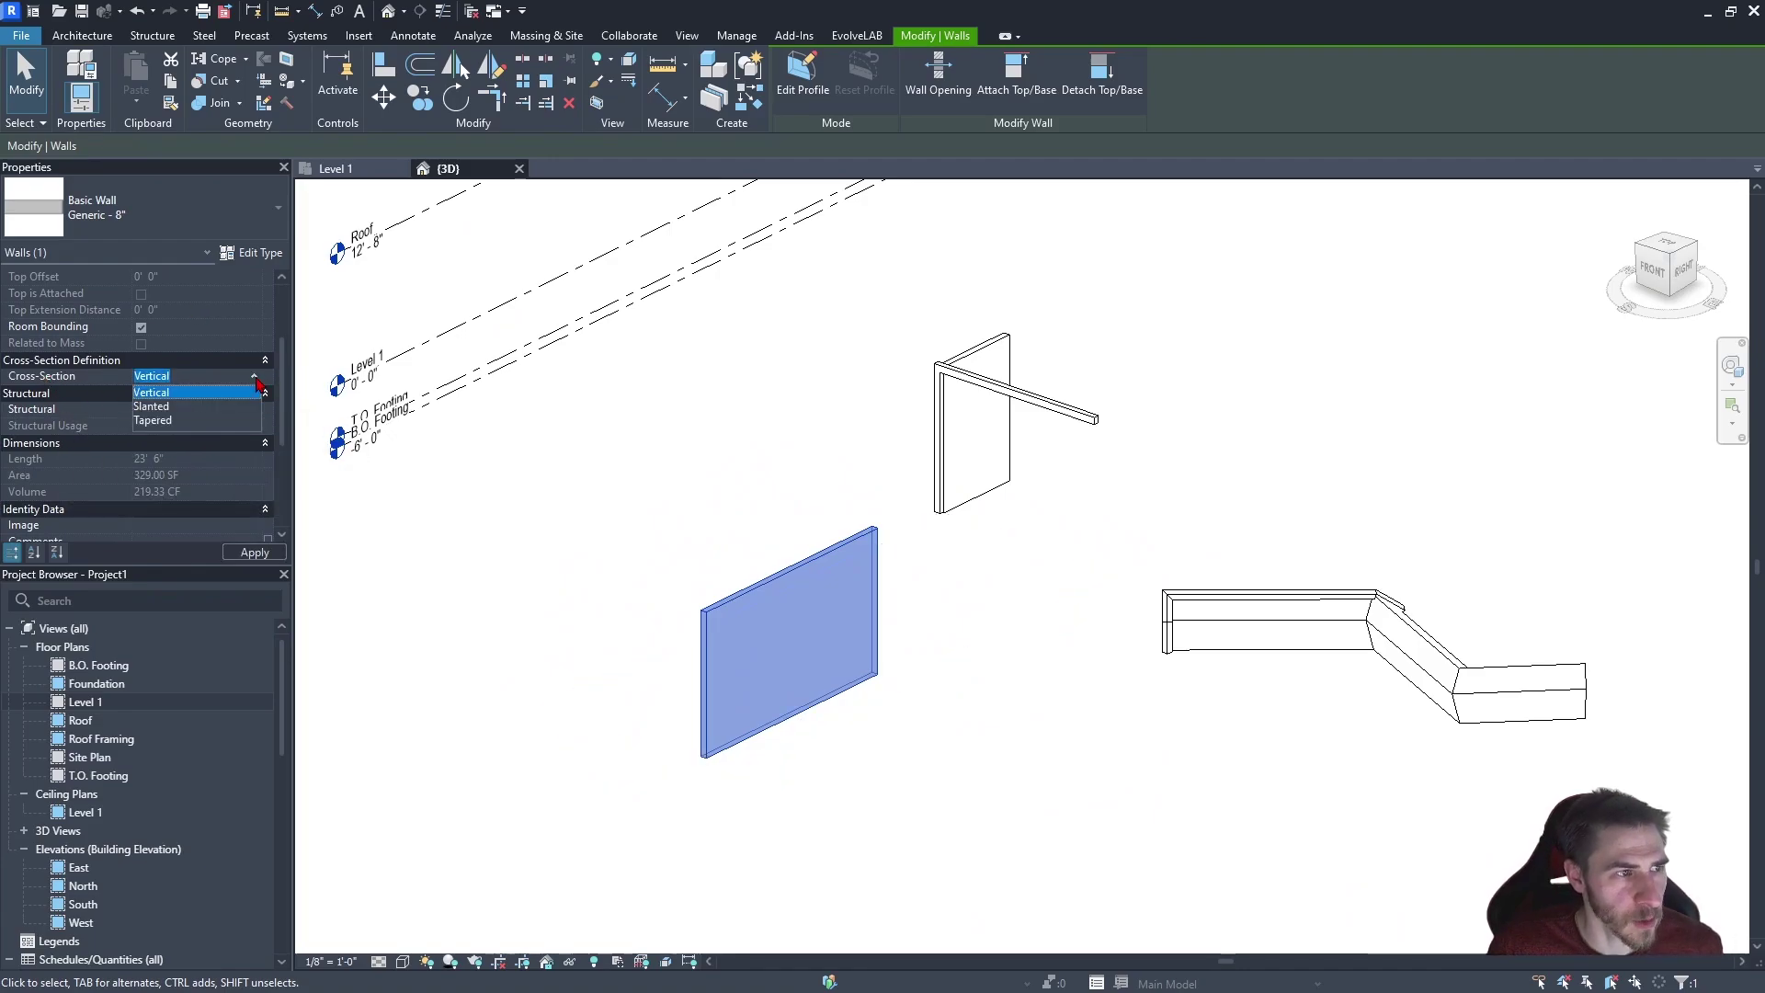
{"action": "left_click", "coordinate": [151, 406]}
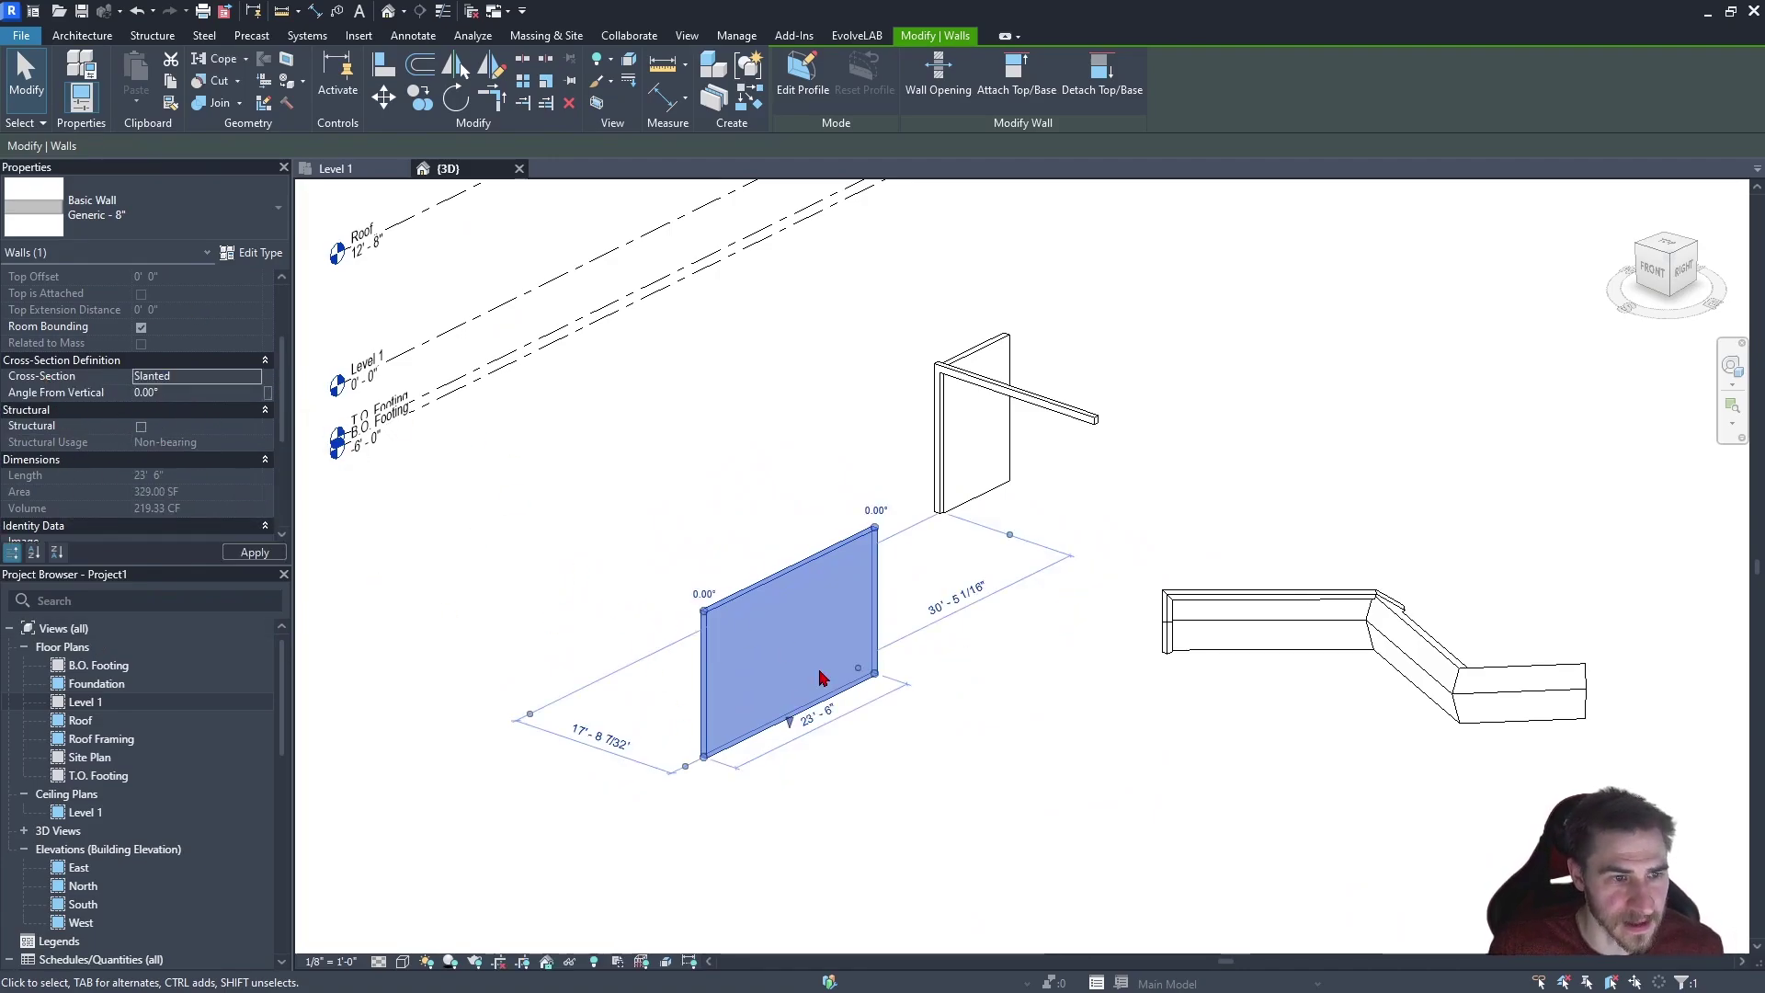
{"action": "middle_click_drag", "start_coordinate": [827, 701], "coordinate": [904, 618], "text": "shift"}
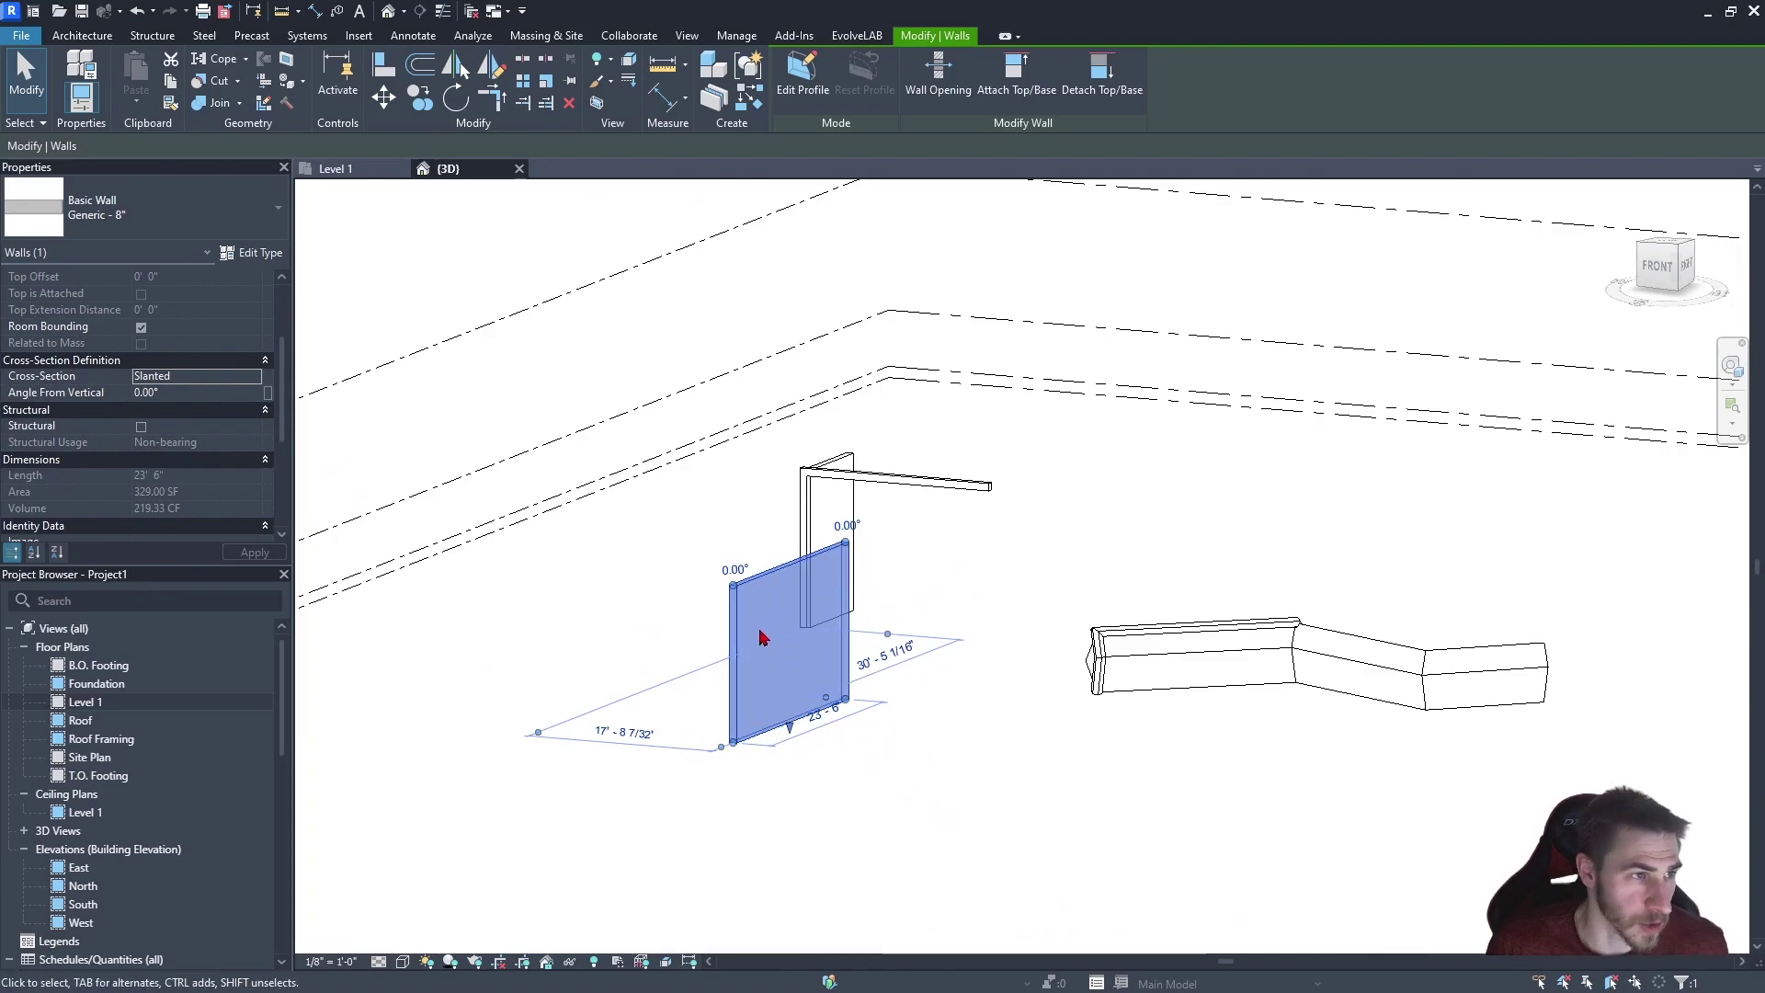
{"action": "left_click", "coordinate": [194, 392]}
{"action": "type", "text": "45"}
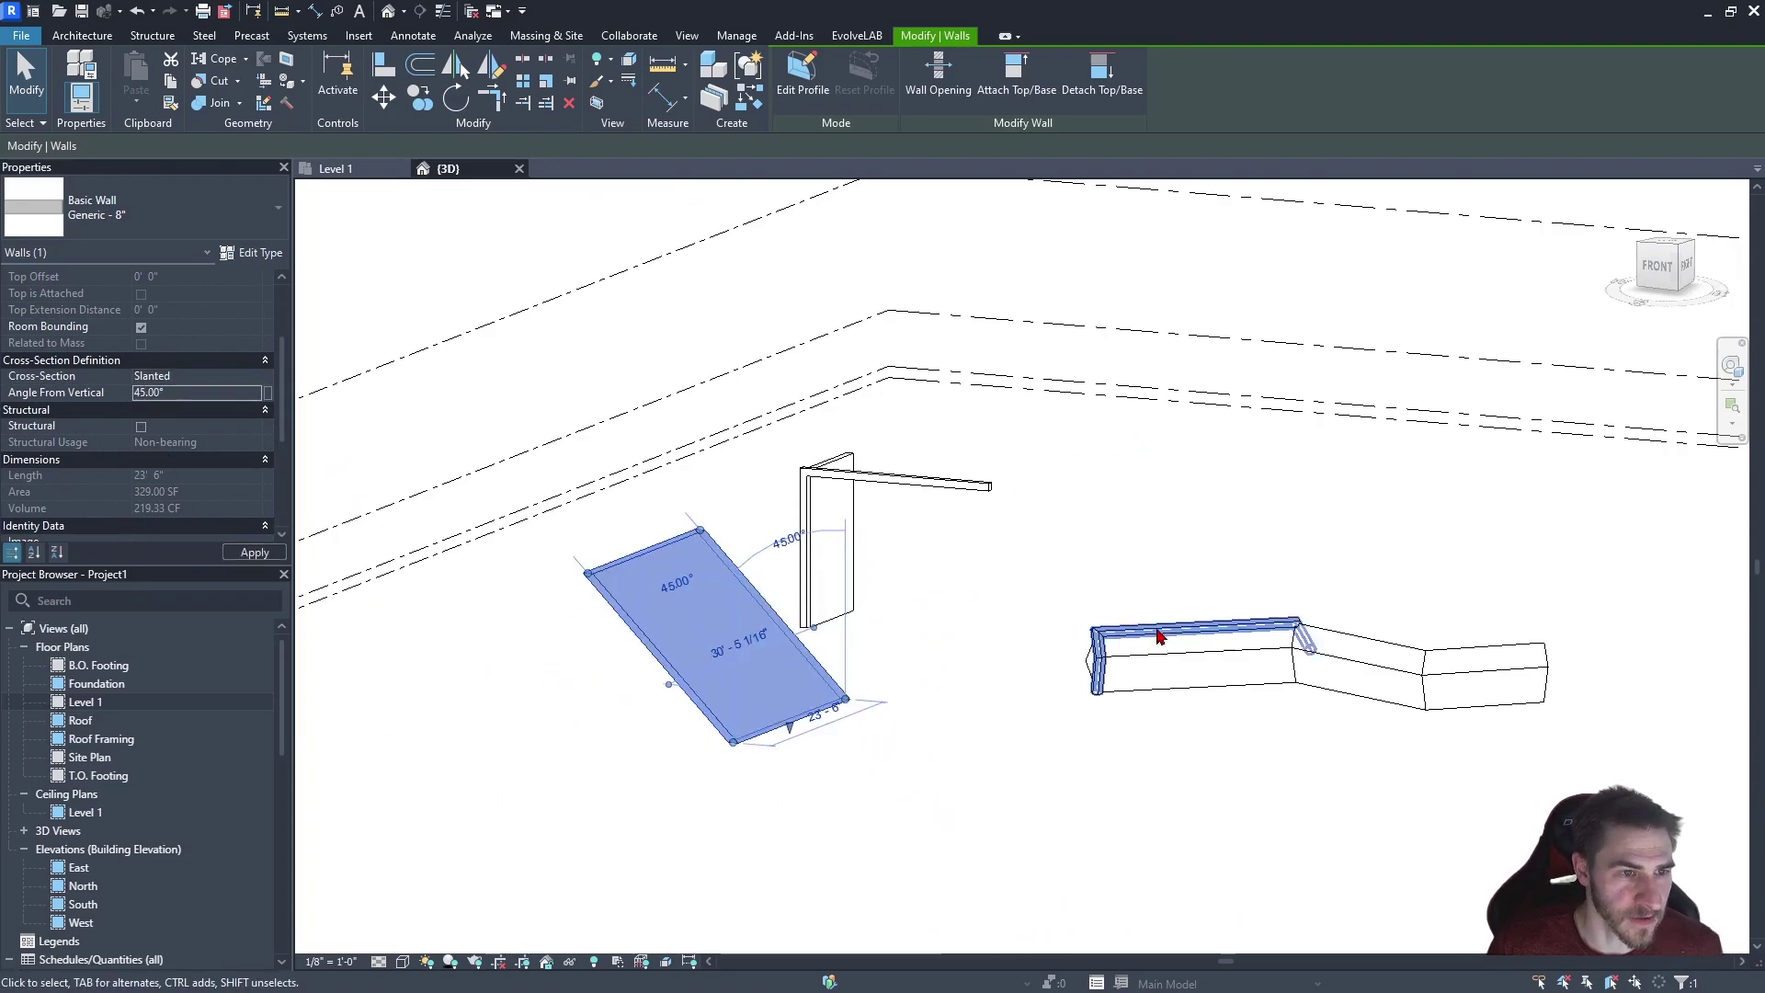
{"action": "mouse_move", "coordinate": [1135, 649]}
{"action": "middle_mouse_down", "text": "shift"}
{"action": "mouse_move", "coordinate": [629, 551]}
{"action": "mouse_move", "coordinate": [694, 759]}
{"action": "middle_mouse_up", "text": "shift"}
{"action": "left_click", "coordinate": [617, 796]}
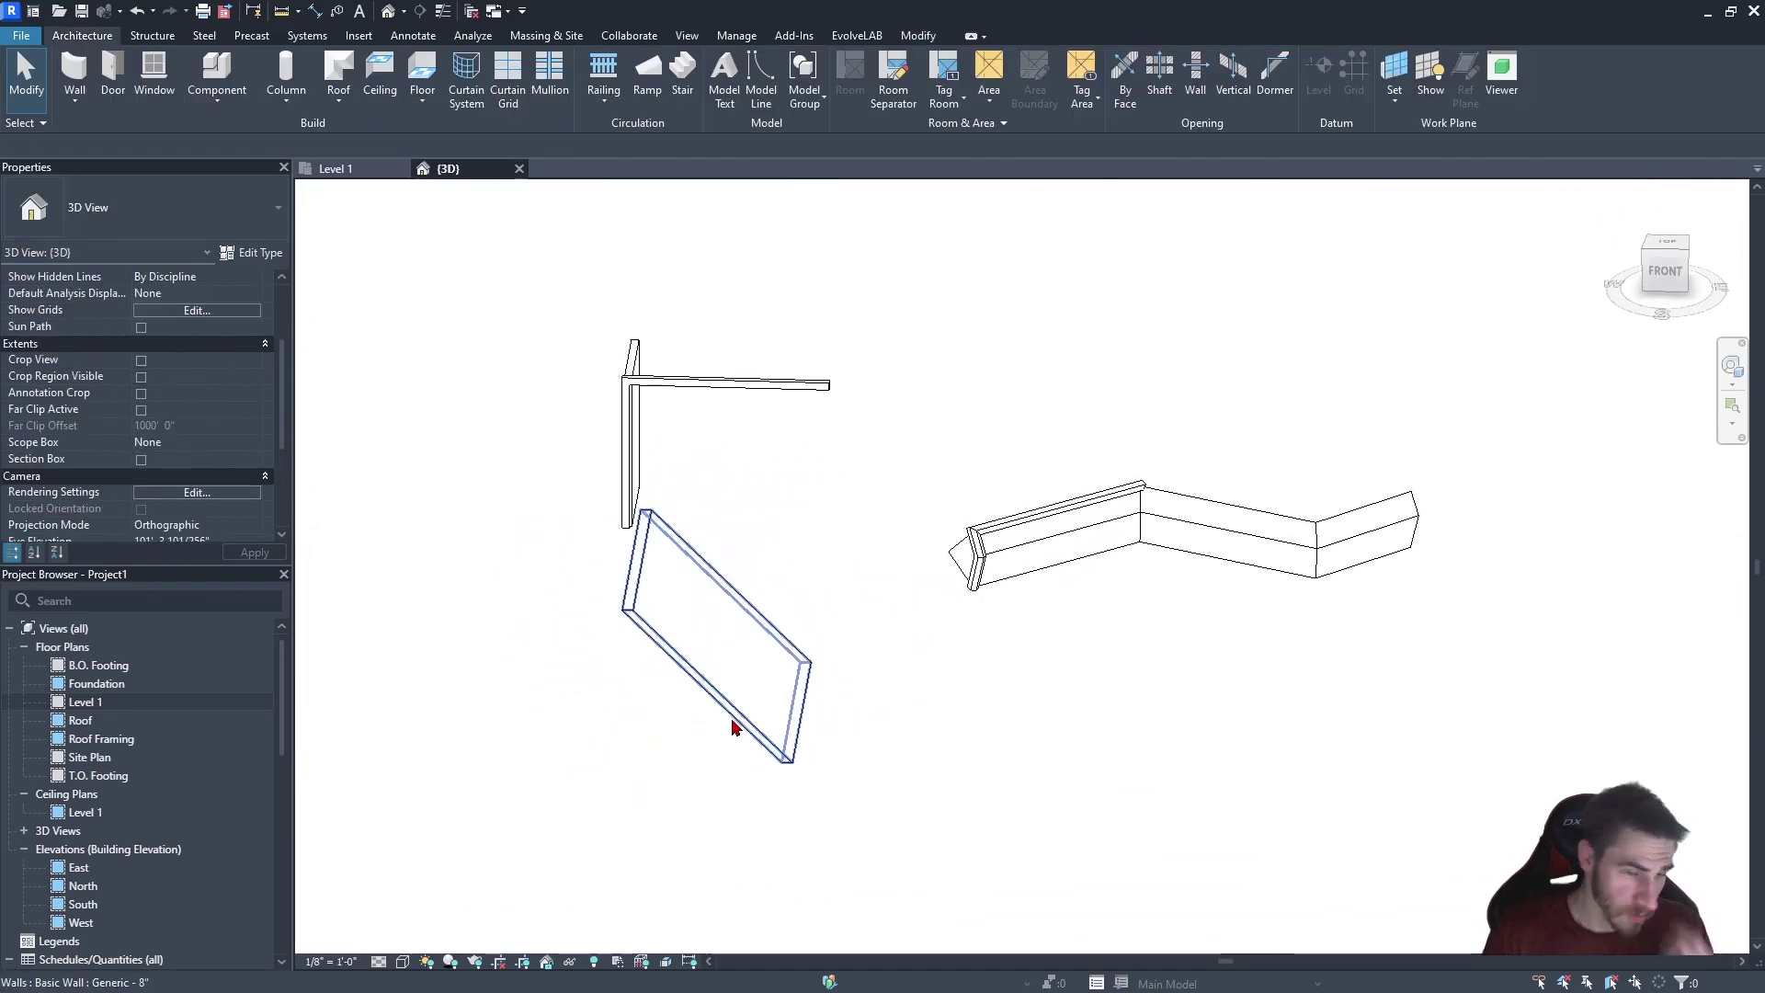
{"action": "scroll", "coordinate": [628, 690], "scroll_direction": "up", "scroll_amount": 2}
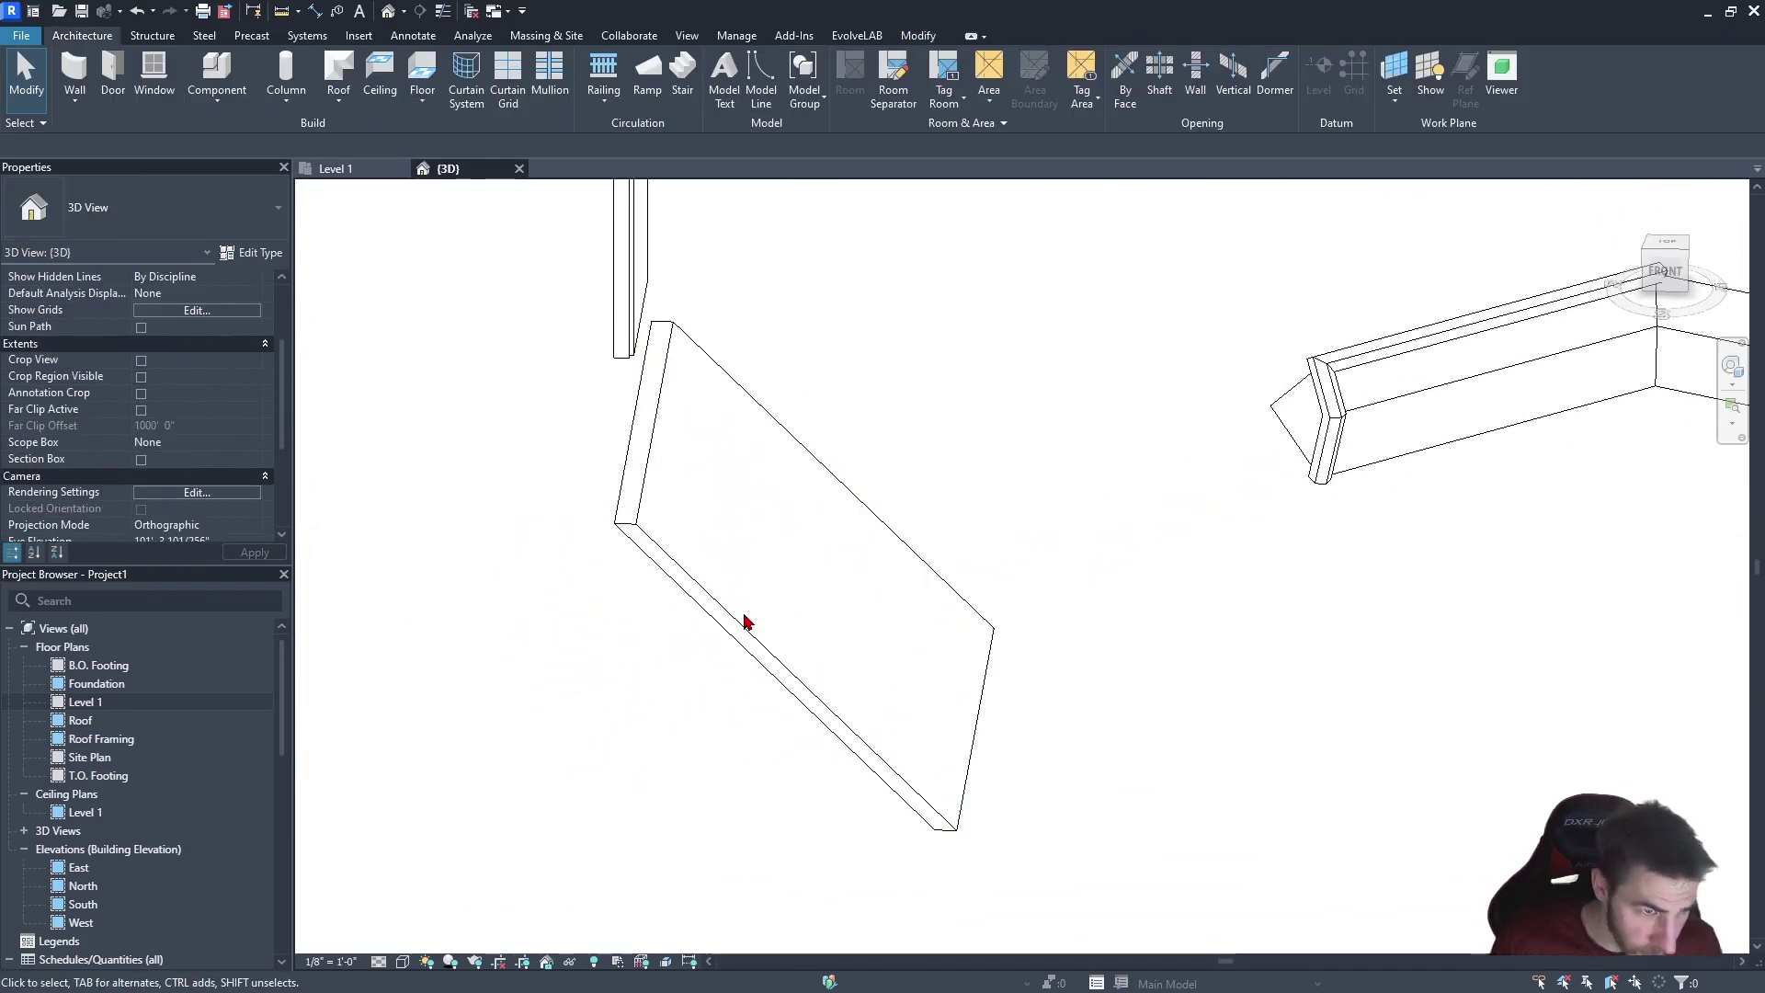
Select the slanted wall and flip its slant direction
{"action": "mouse_move", "coordinate": [1102, 634]}
{"action": "middle_mouse_down", "text": "shift"}
{"action": "mouse_move", "coordinate": [918, 615]}
{"action": "mouse_move", "coordinate": [883, 694]}
{"action": "middle_mouse_up", "text": "shift"}
{"action": "left_click", "coordinate": [965, 705]}
{"action": "left_click", "coordinate": [897, 720]}
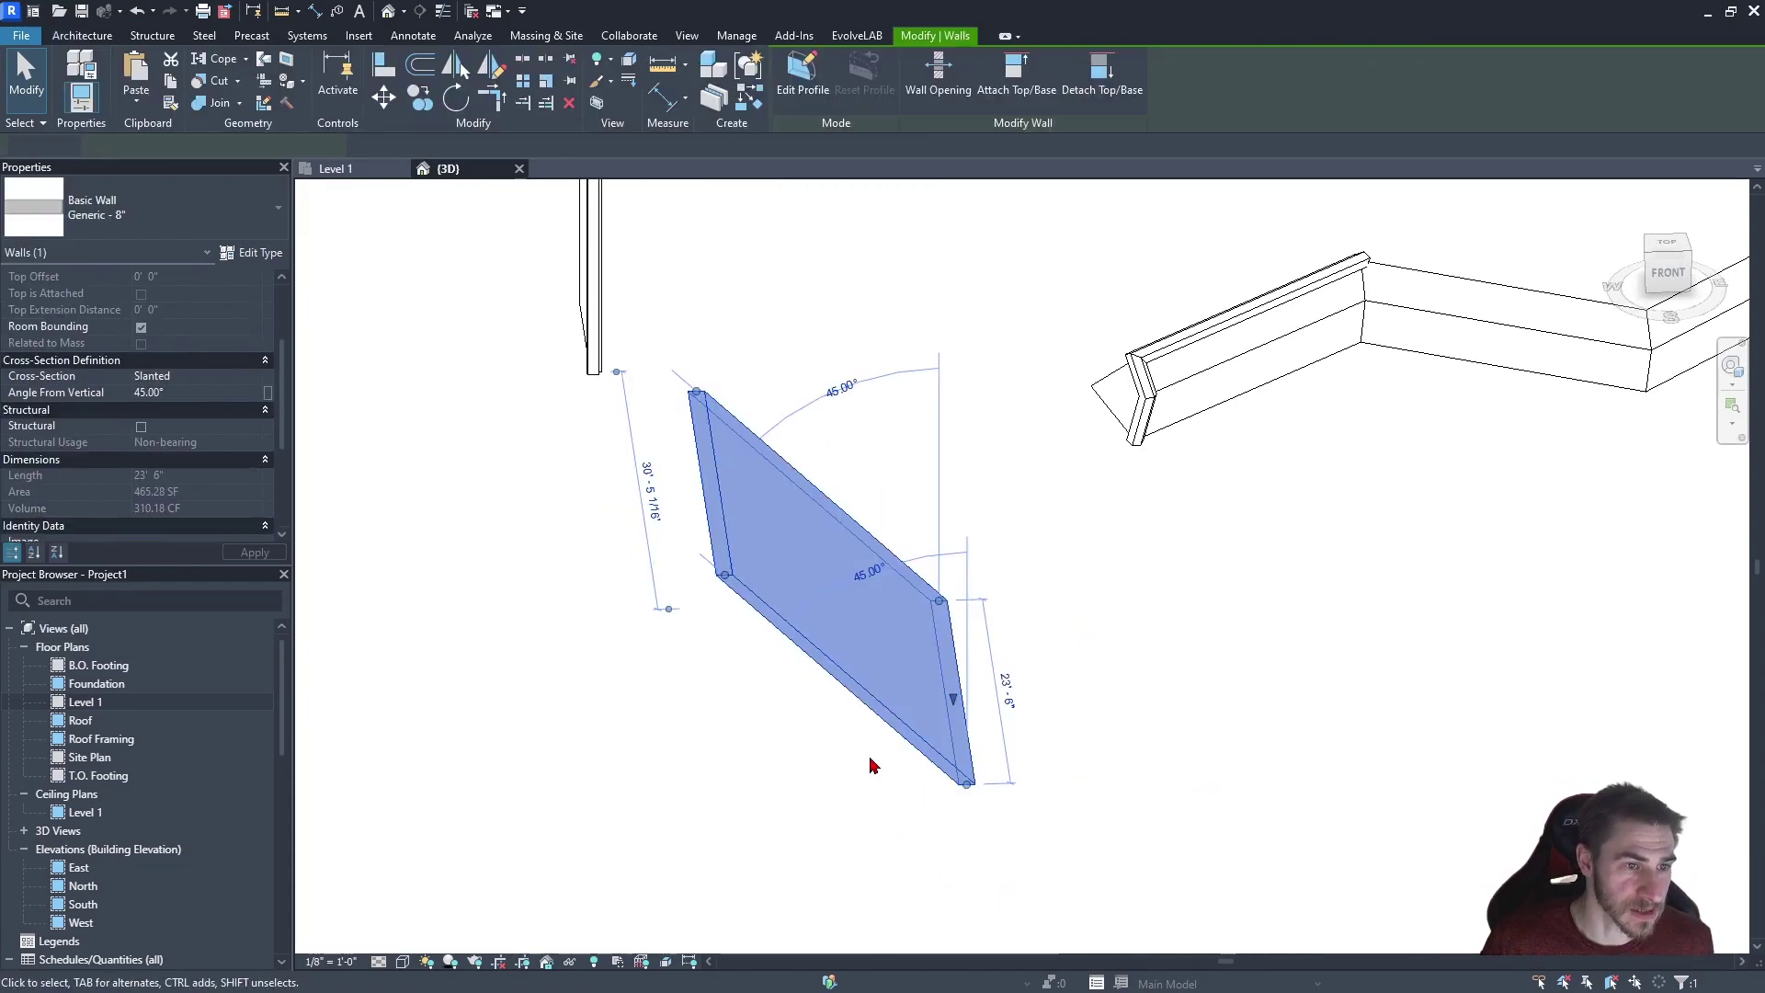
{"action": "middle_click_drag", "start_coordinate": [866, 753], "coordinate": [1141, 680], "text": "shift"}
{"action": "key", "text": "space"}
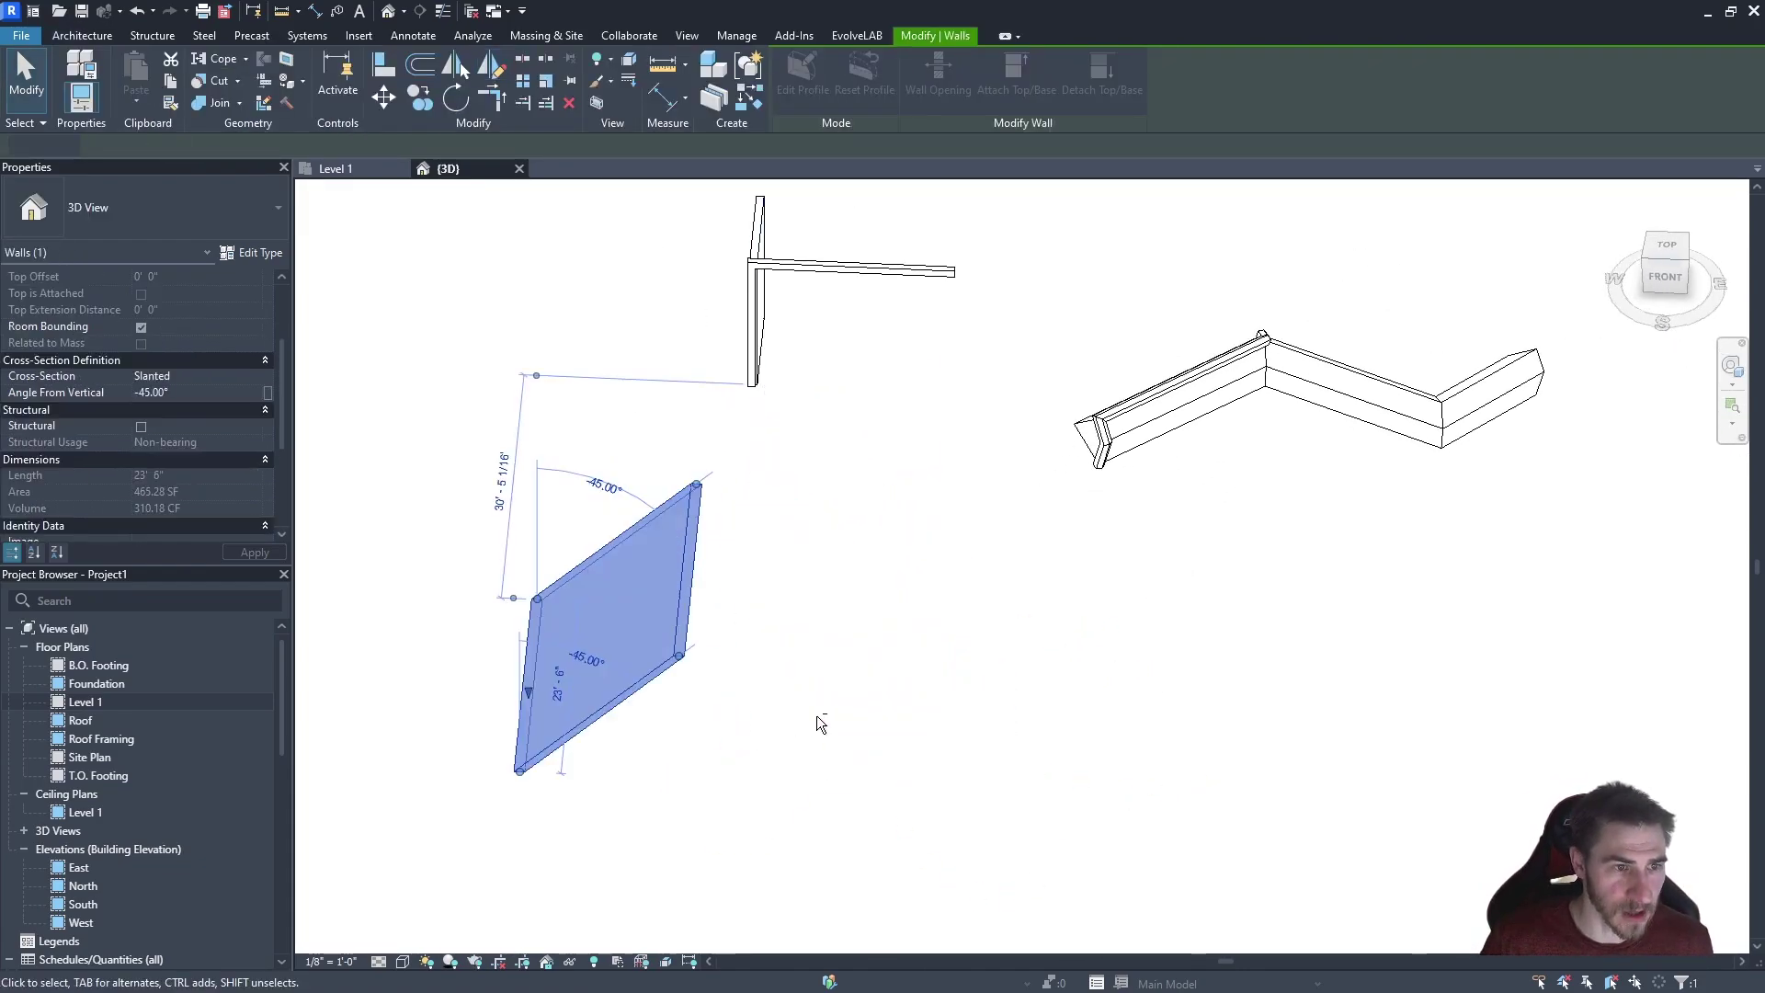
Mirror the wall about a drawn axis and flip the copy's slant, forming an X
{"action": "key", "text": "d"}
{"action": "key", "text": "m"}
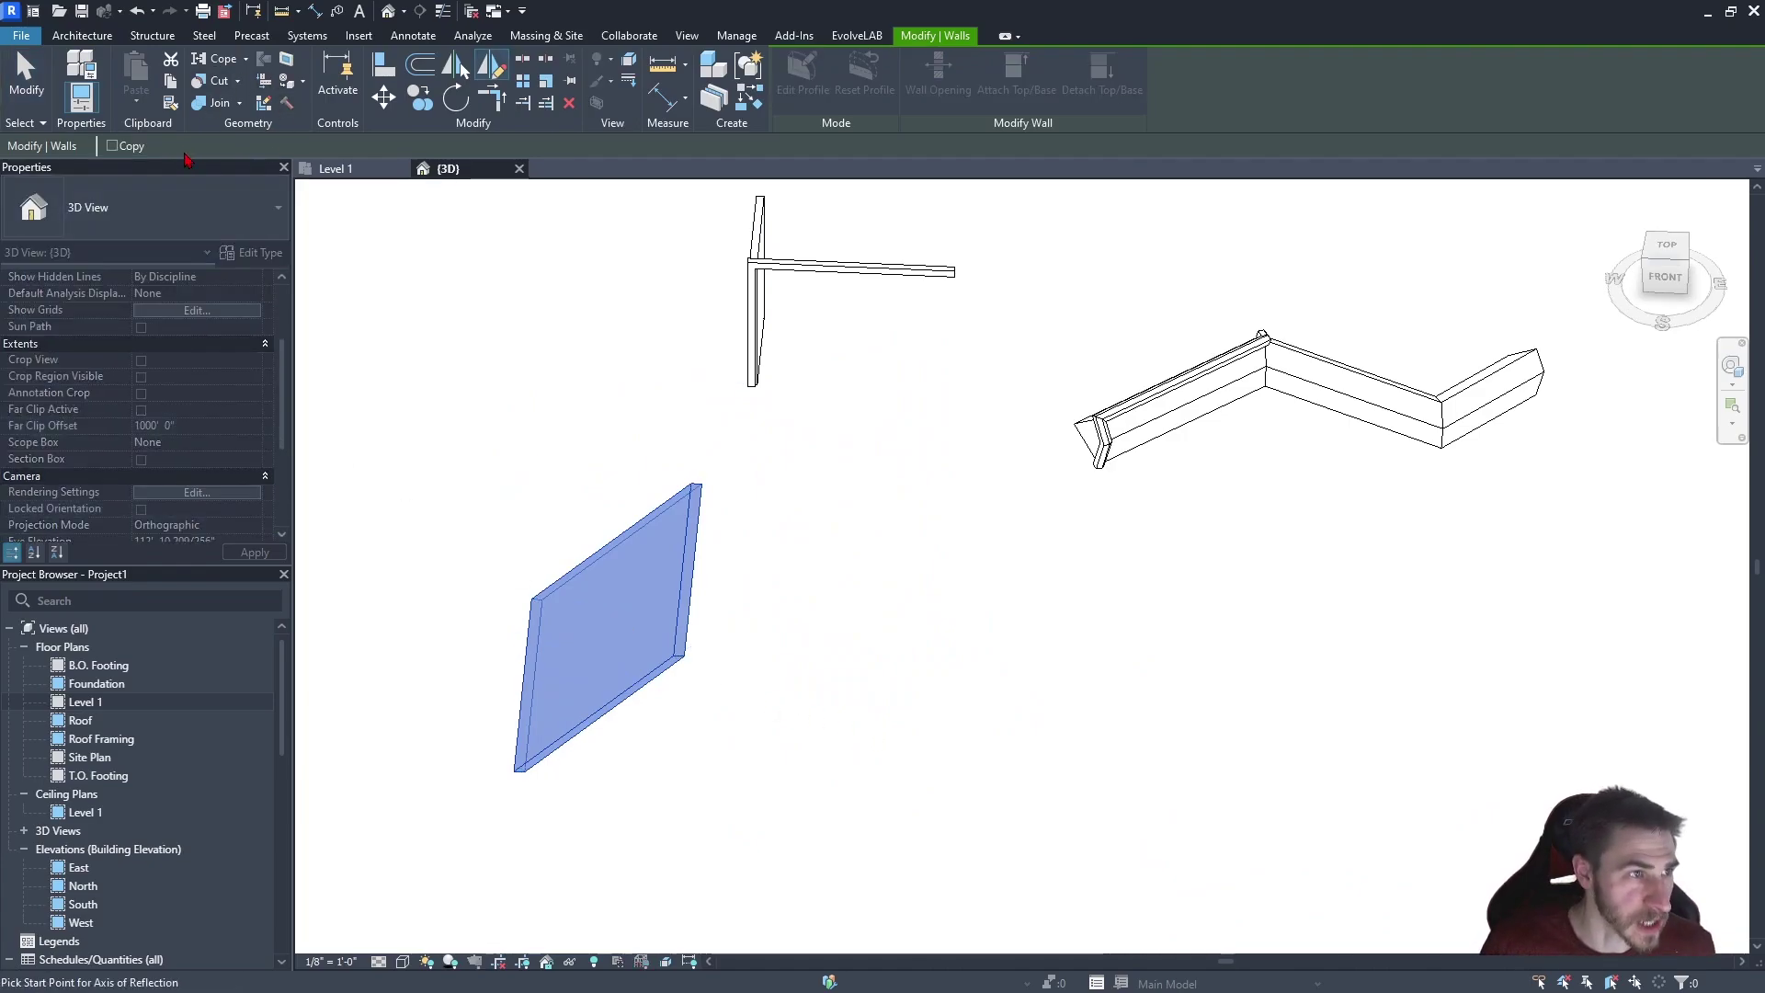
{"action": "left_click", "coordinate": [687, 659]}
{"action": "left_click", "coordinate": [1039, 721]}
{"action": "key", "text": "Escape"}
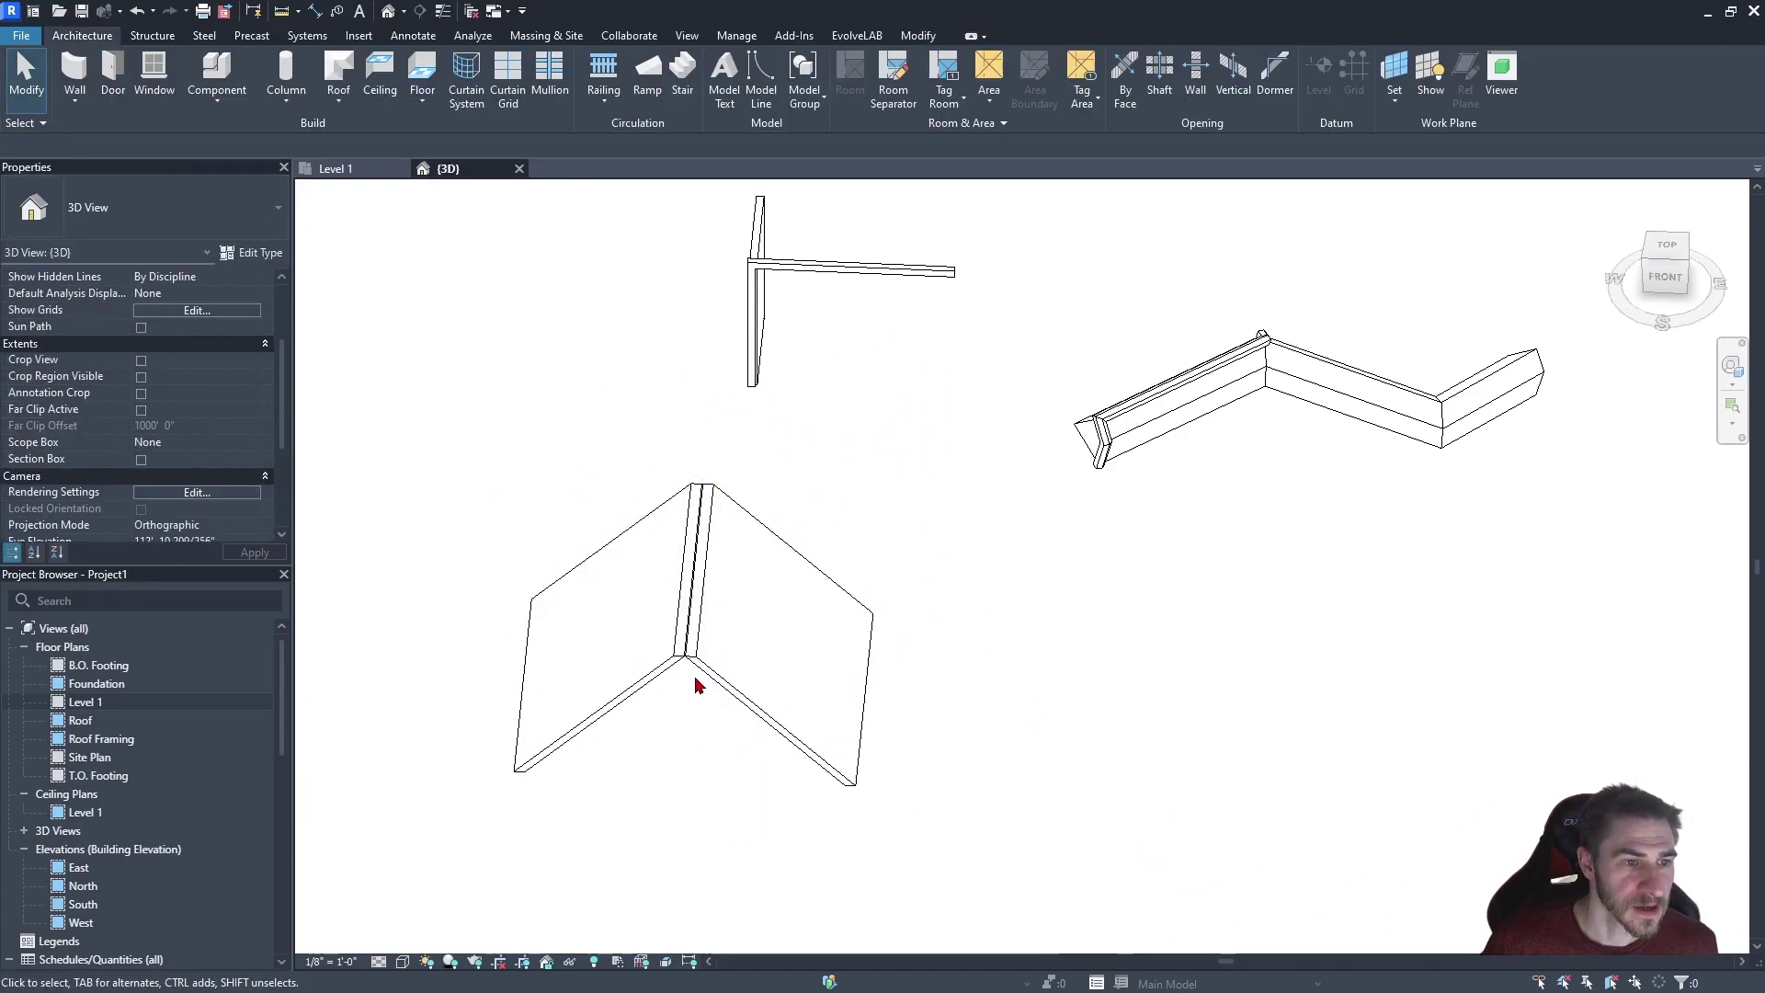
{"action": "left_click", "coordinate": [737, 675]}
{"action": "key", "text": "space"}
{"action": "left_click", "coordinate": [941, 721]}
{"action": "mouse_move", "coordinate": [942, 721]}
{"action": "middle_mouse_down", "text": "shift"}
{"action": "mouse_move", "coordinate": [1144, 603]}
{"action": "mouse_move", "coordinate": [1004, 636]}
{"action": "middle_mouse_up", "text": "shift"}
{"action": "scroll", "coordinate": [753, 697], "scroll_direction": "up", "scroll_amount": 3}
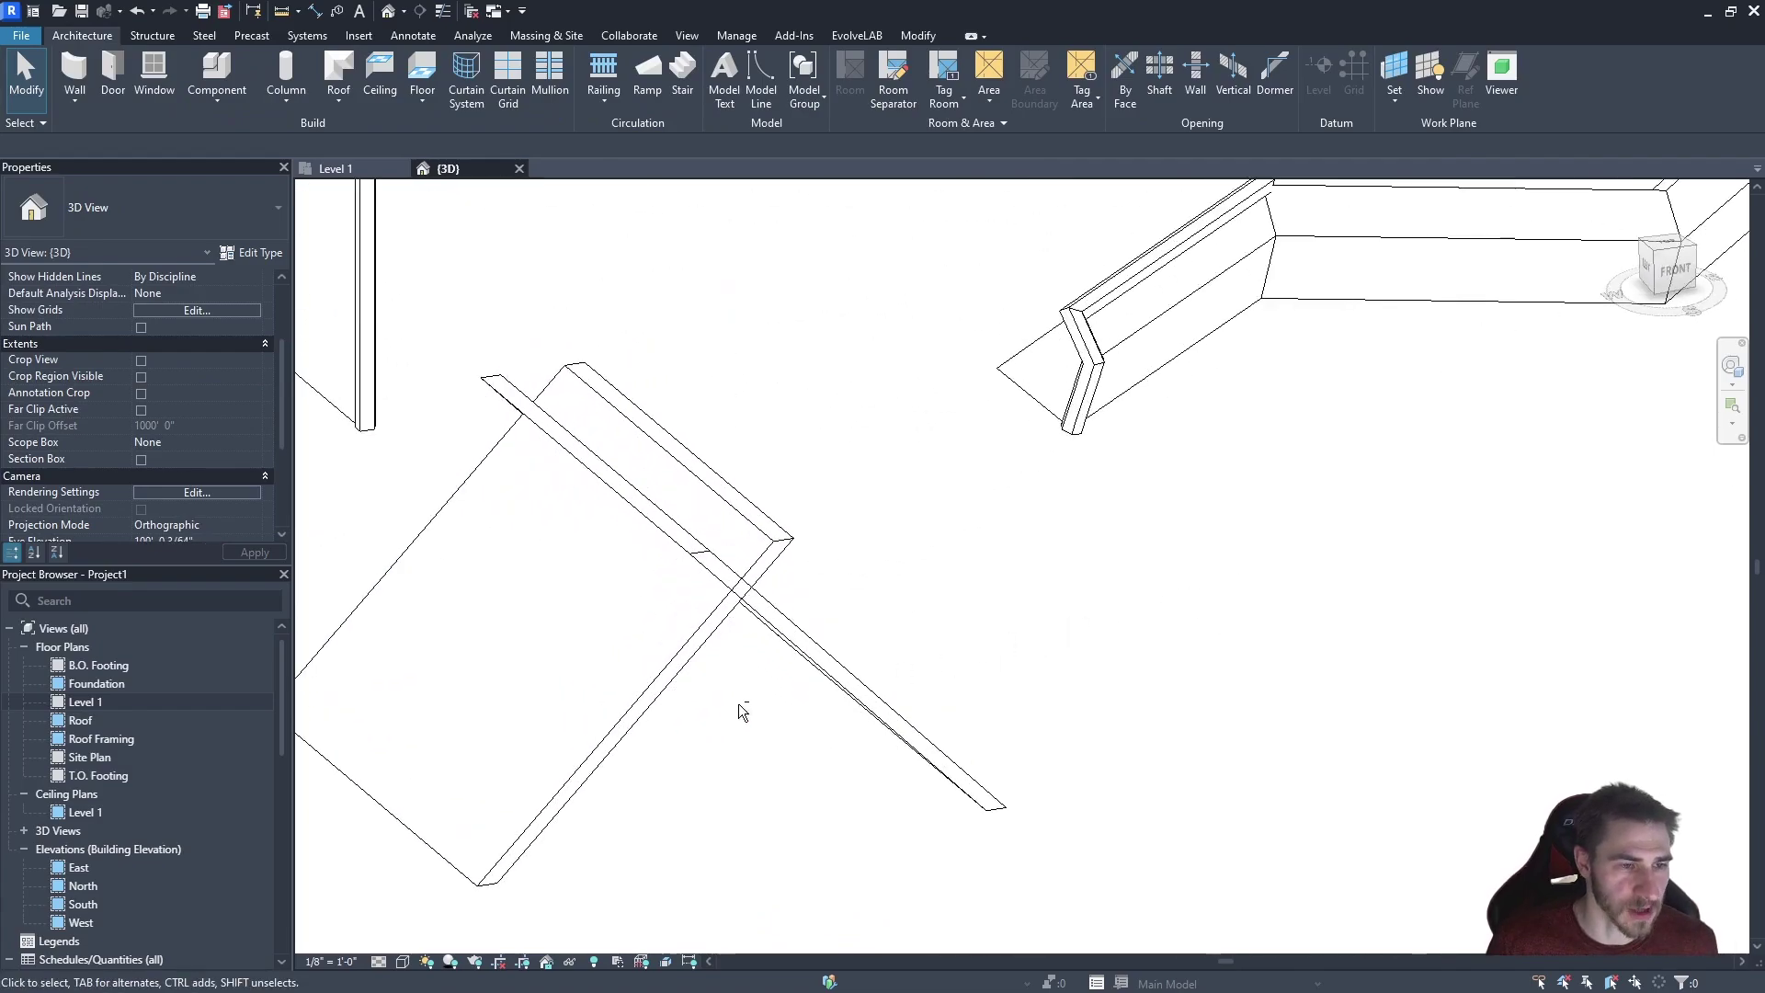
{"action": "scroll", "coordinate": [732, 706], "scroll_direction": "up", "scroll_amount": 2}
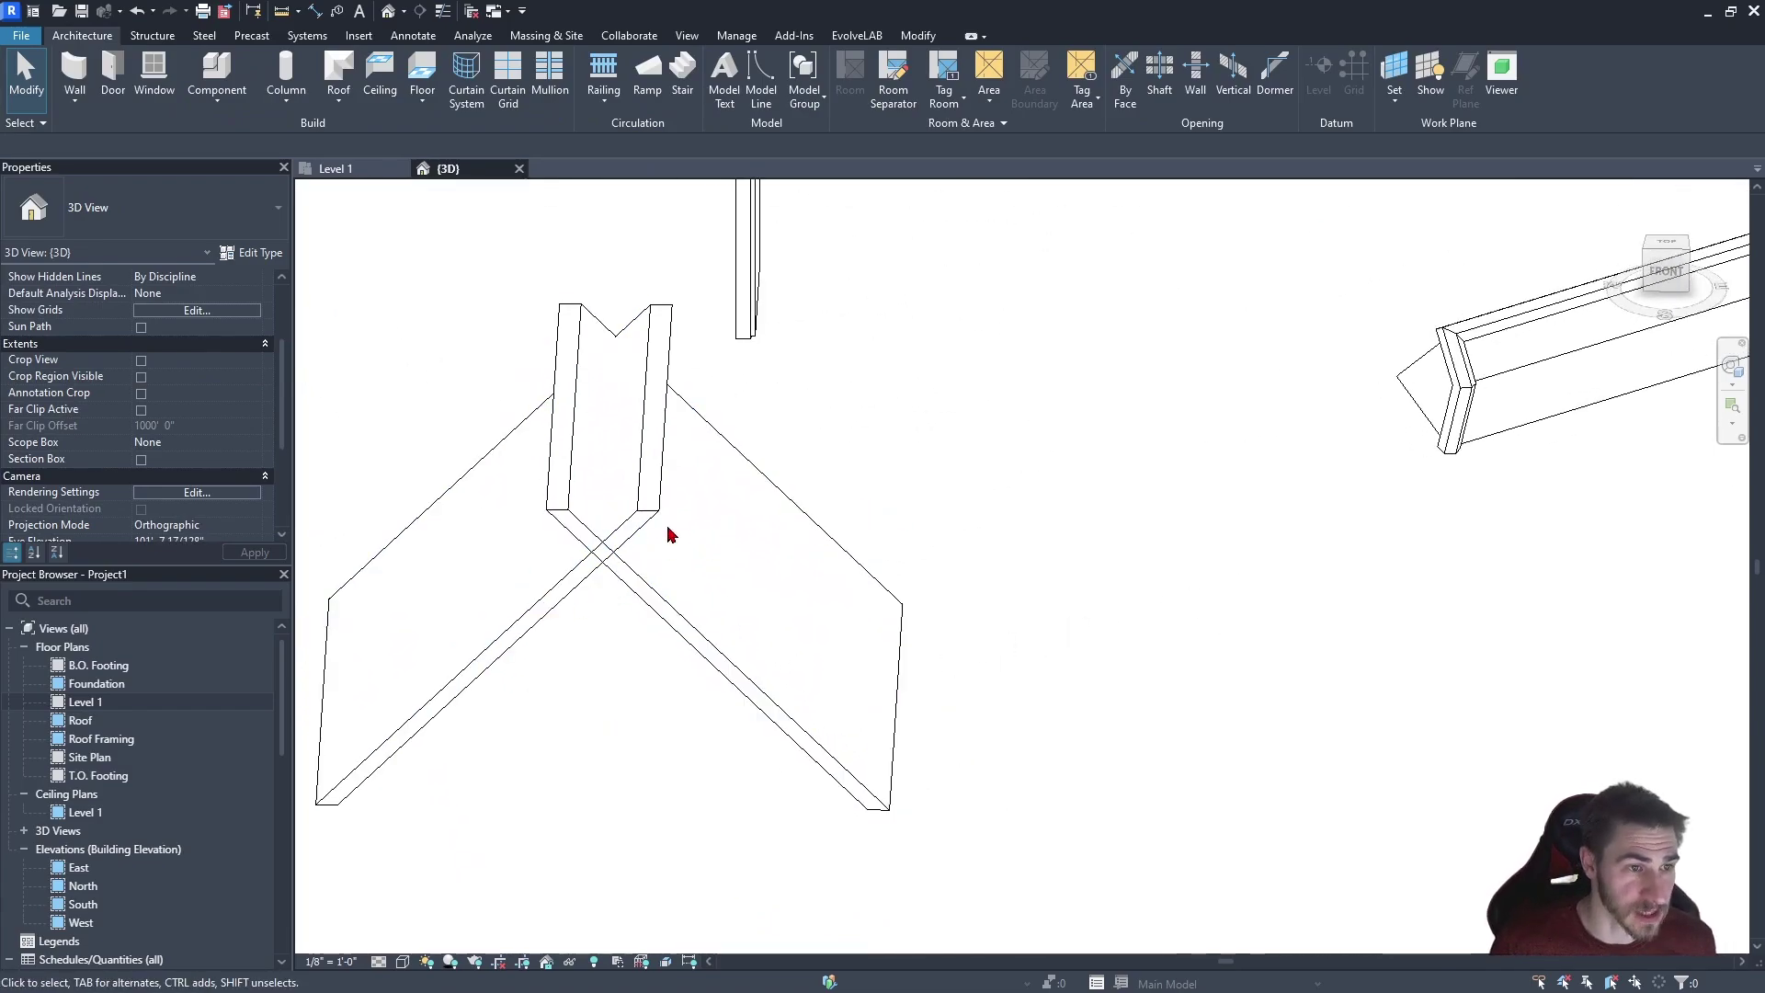
{"action": "scroll", "coordinate": [784, 692], "scroll_direction": "down", "scroll_amount": 2}
{"action": "mouse_move", "coordinate": [783, 692]}
{"action": "middle_mouse_down", "text": "shift"}
{"action": "mouse_move", "coordinate": [1001, 592]}
{"action": "mouse_move", "coordinate": [922, 591]}
{"action": "mouse_move", "coordinate": [785, 503]}
{"action": "middle_mouse_up", "text": "shift"}
{"action": "mouse_move", "coordinate": [692, 563]}
{"action": "middle_mouse_down"}
{"action": "mouse_move", "coordinate": [1051, 686]}
{"action": "mouse_move", "coordinate": [737, 620]}
{"action": "middle_mouse_up"}
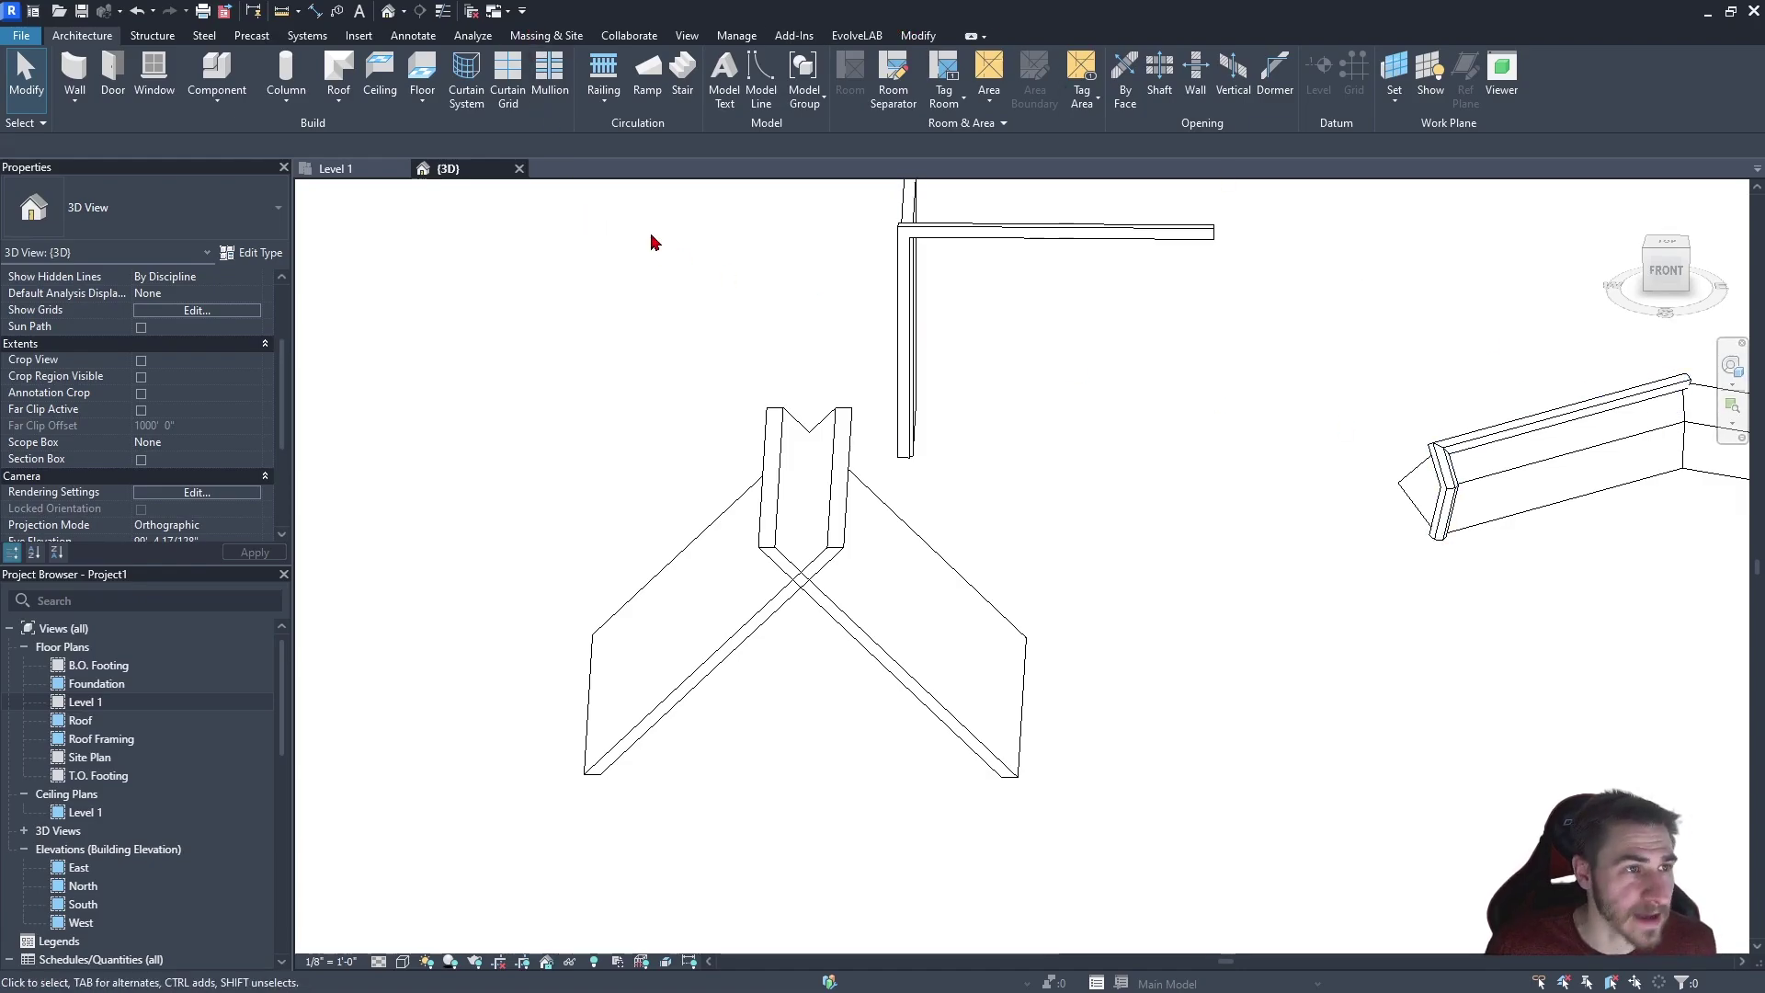
Join the geometry of the two slanted walls at the V corner
{"action": "left_click", "coordinate": [918, 36]}
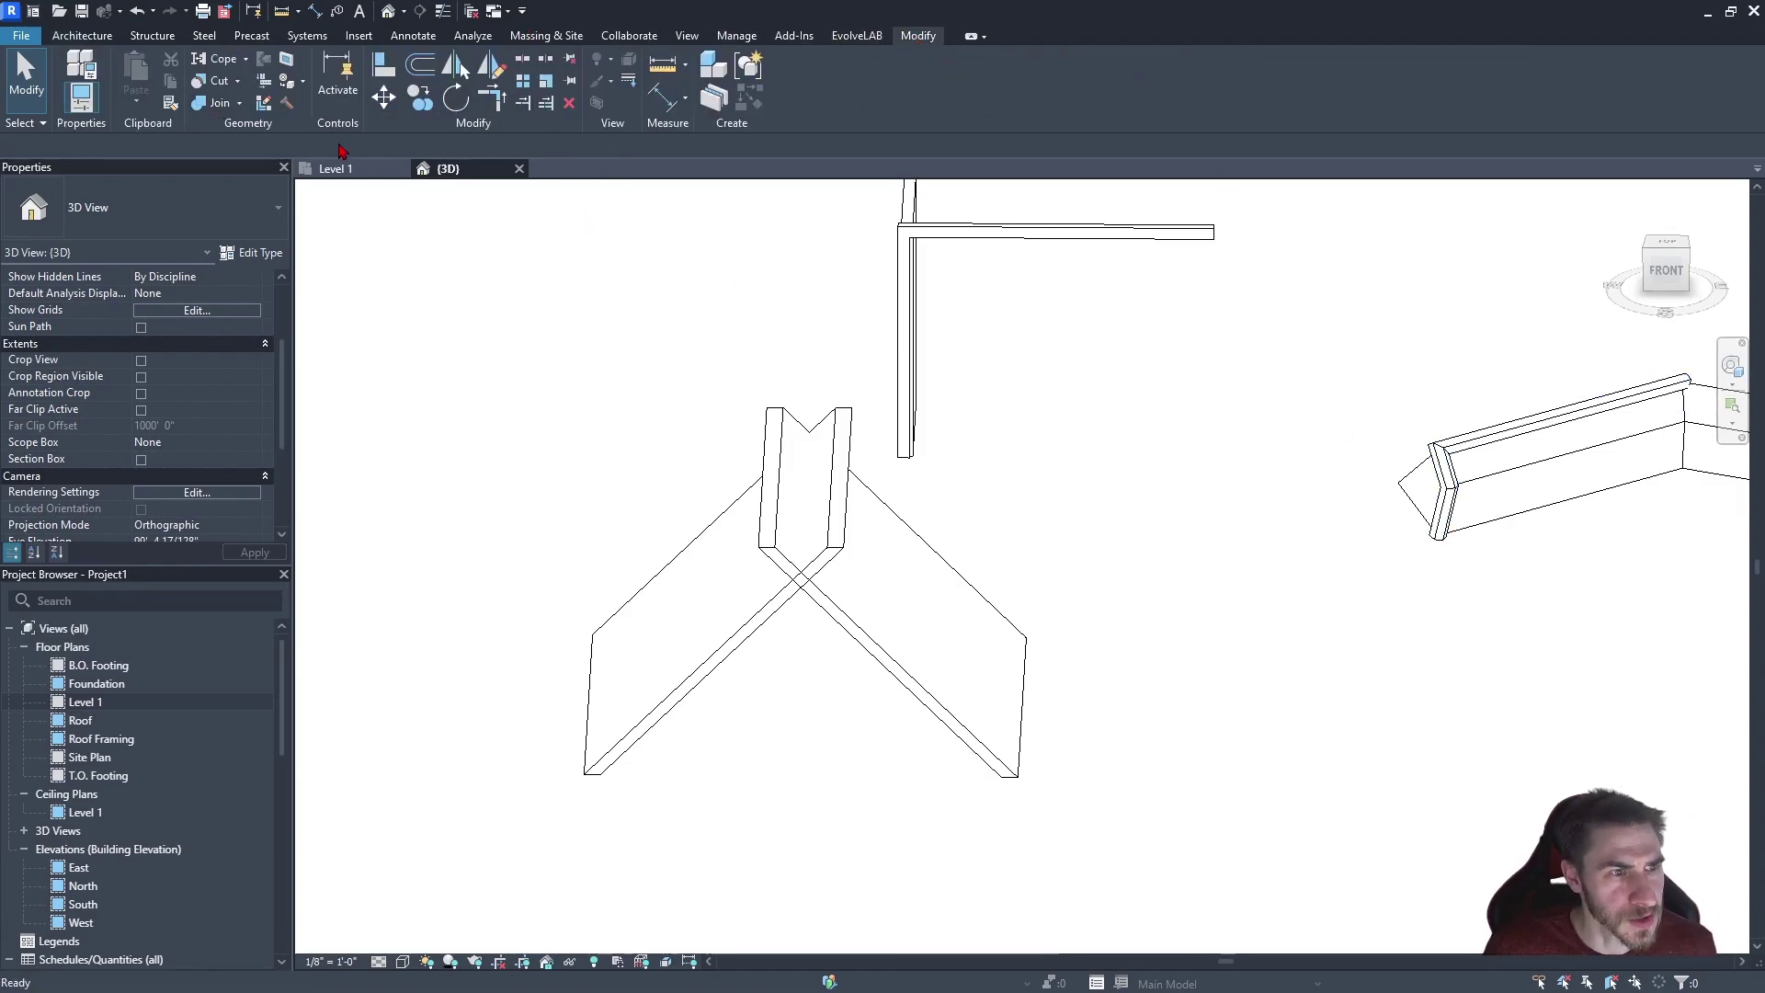
{"action": "key", "text": "t"}
{"action": "key", "text": "r"}
{"action": "left_click", "coordinate": [910, 607]}
{"action": "left_click", "coordinate": [689, 648]}
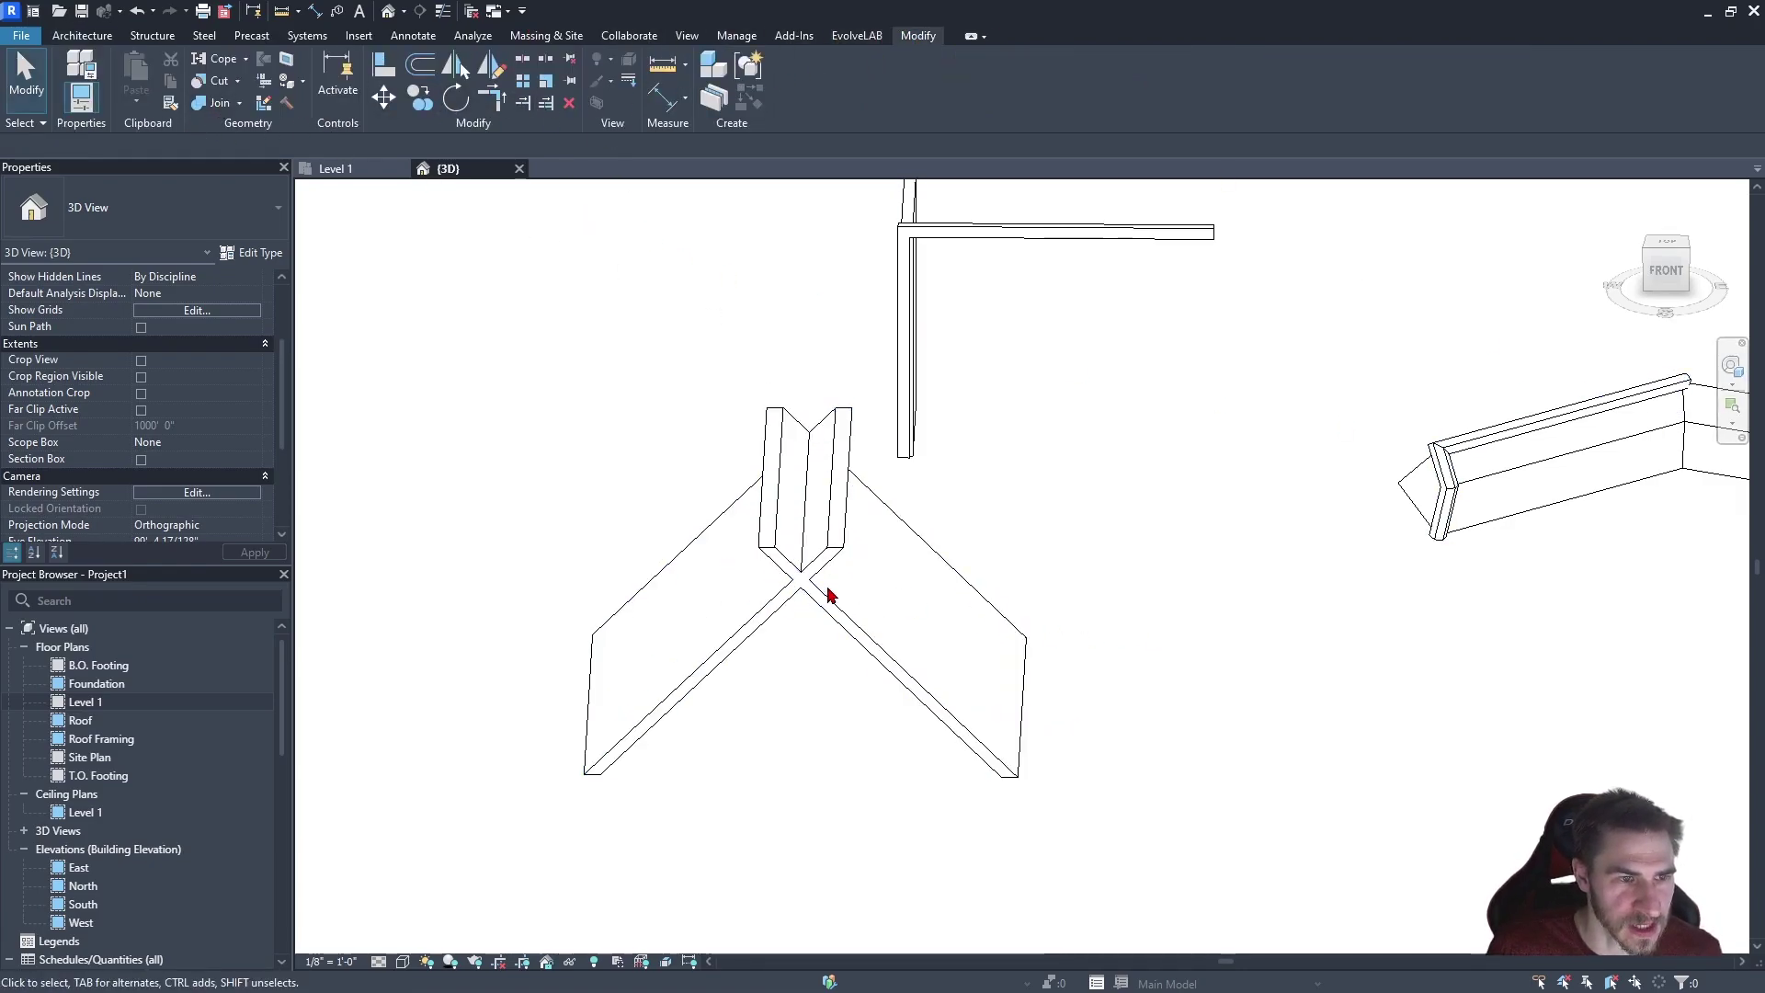
{"action": "middle_click_drag", "start_coordinate": [829, 595], "coordinate": [766, 610], "text": "shift"}
{"action": "scroll", "coordinate": [703, 527], "scroll_direction": "up", "scroll_amount": 2}
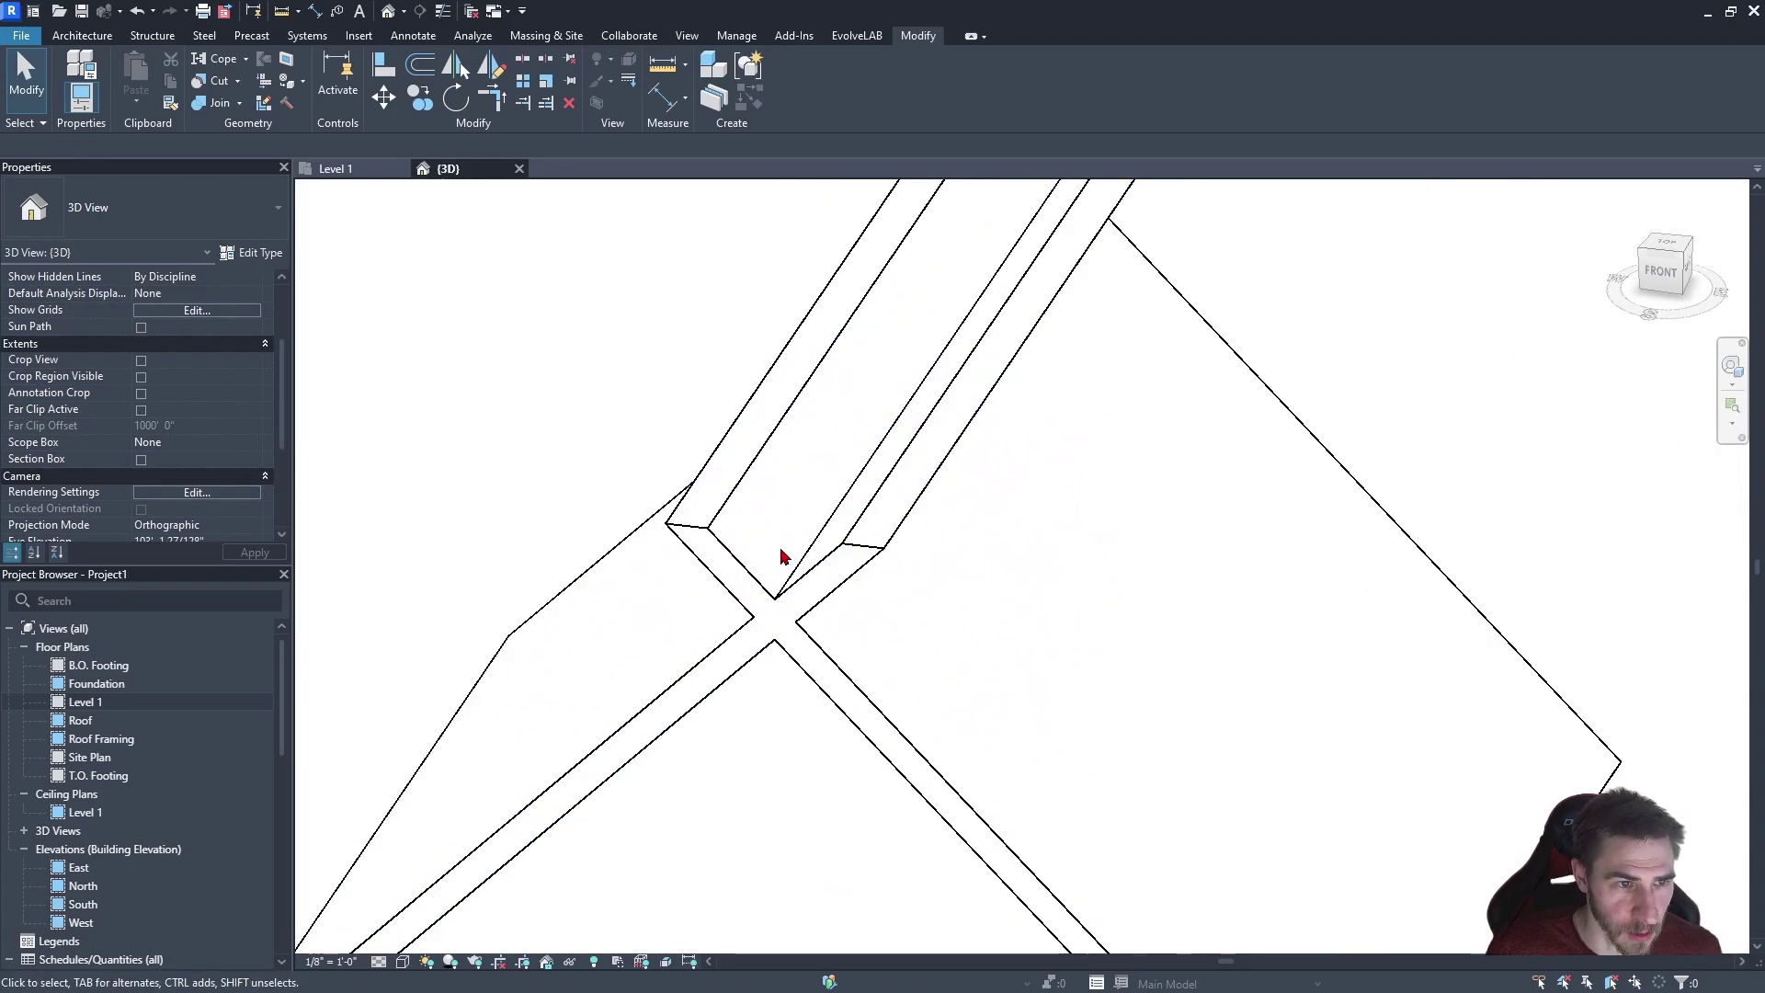
{"action": "scroll", "coordinate": [815, 562], "scroll_direction": "down", "scroll_amount": 2}
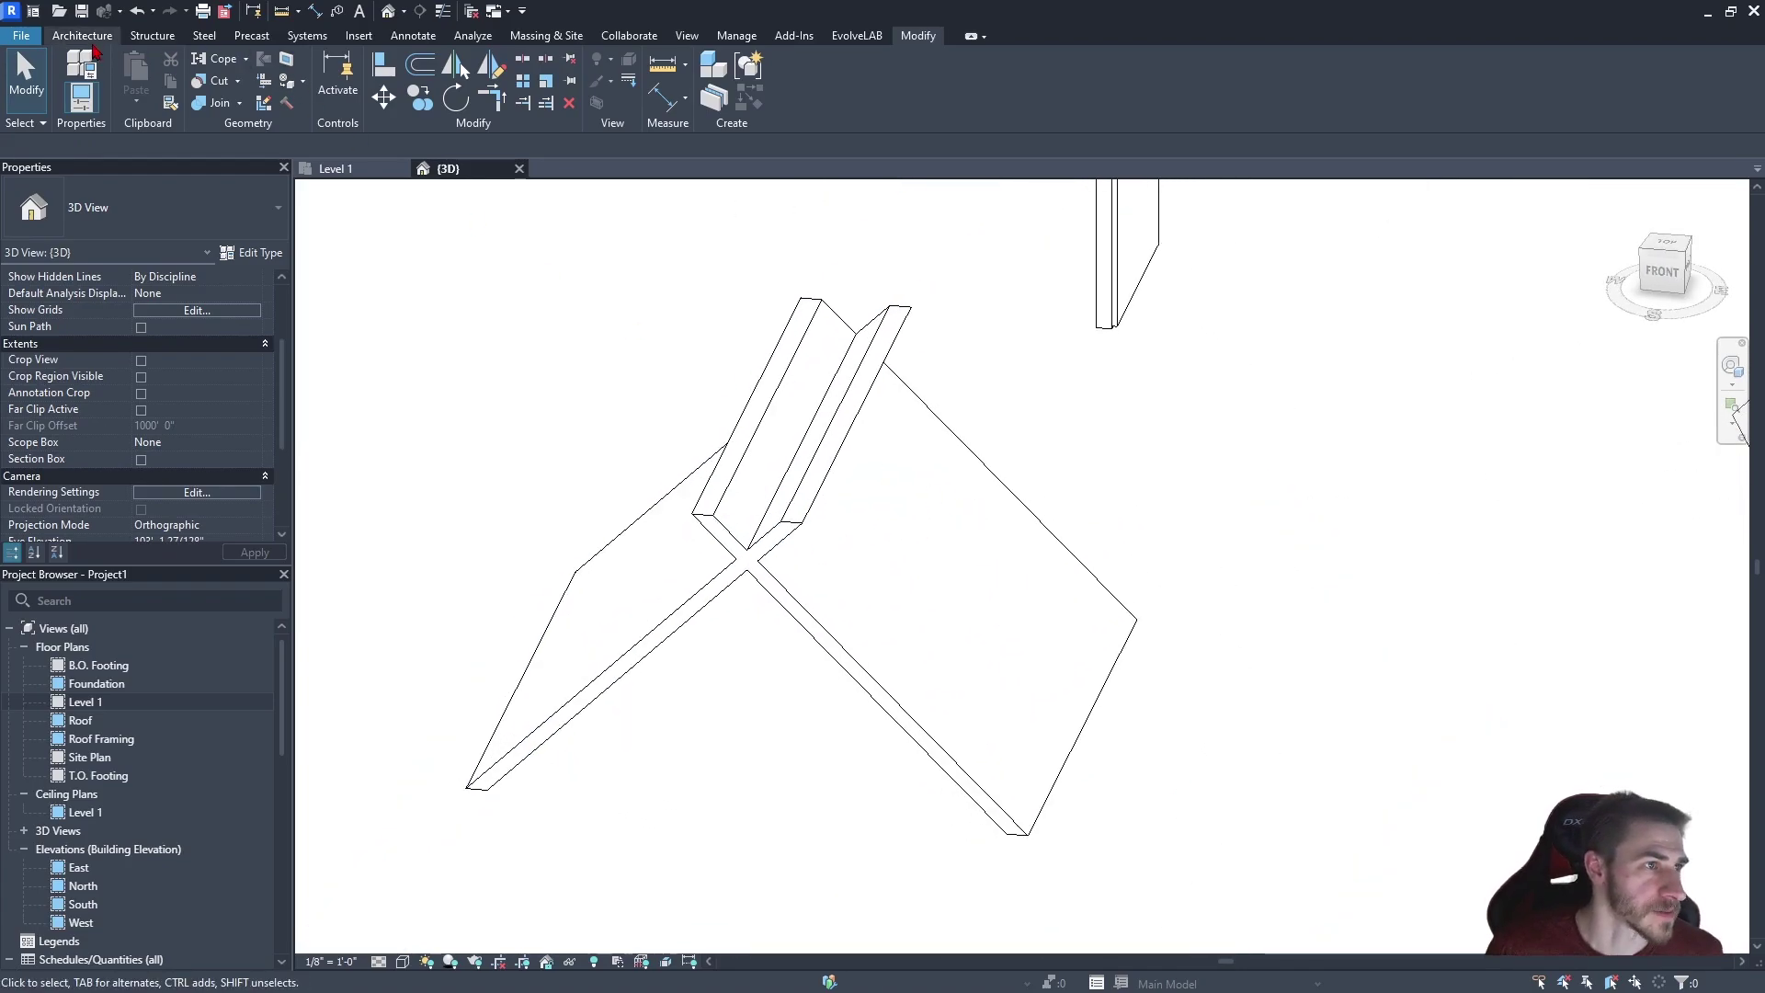
Start an in-place Generic Models component named Sweep
{"action": "left_click", "coordinate": [217, 99]}
{"action": "left_click", "coordinate": [648, 463]}
{"action": "key", "text": "g"}
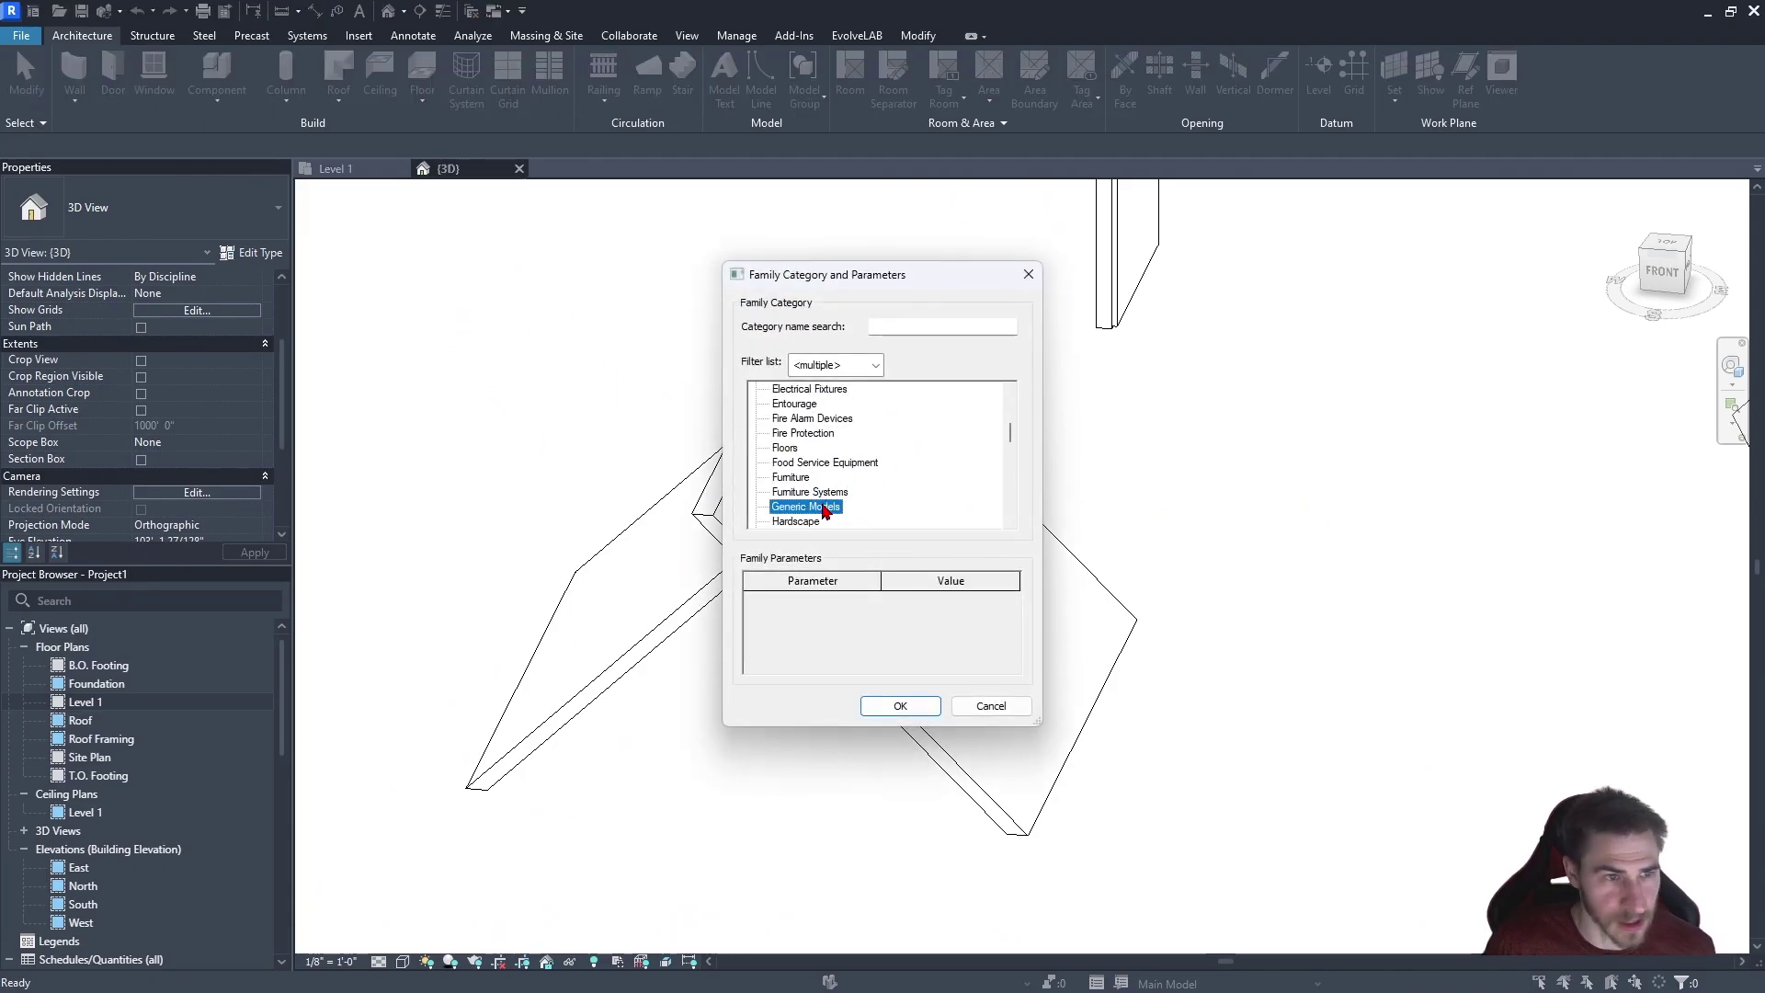
{"action": "double_click", "coordinate": [825, 507]}
{"action": "type", "text": "Sweep"}
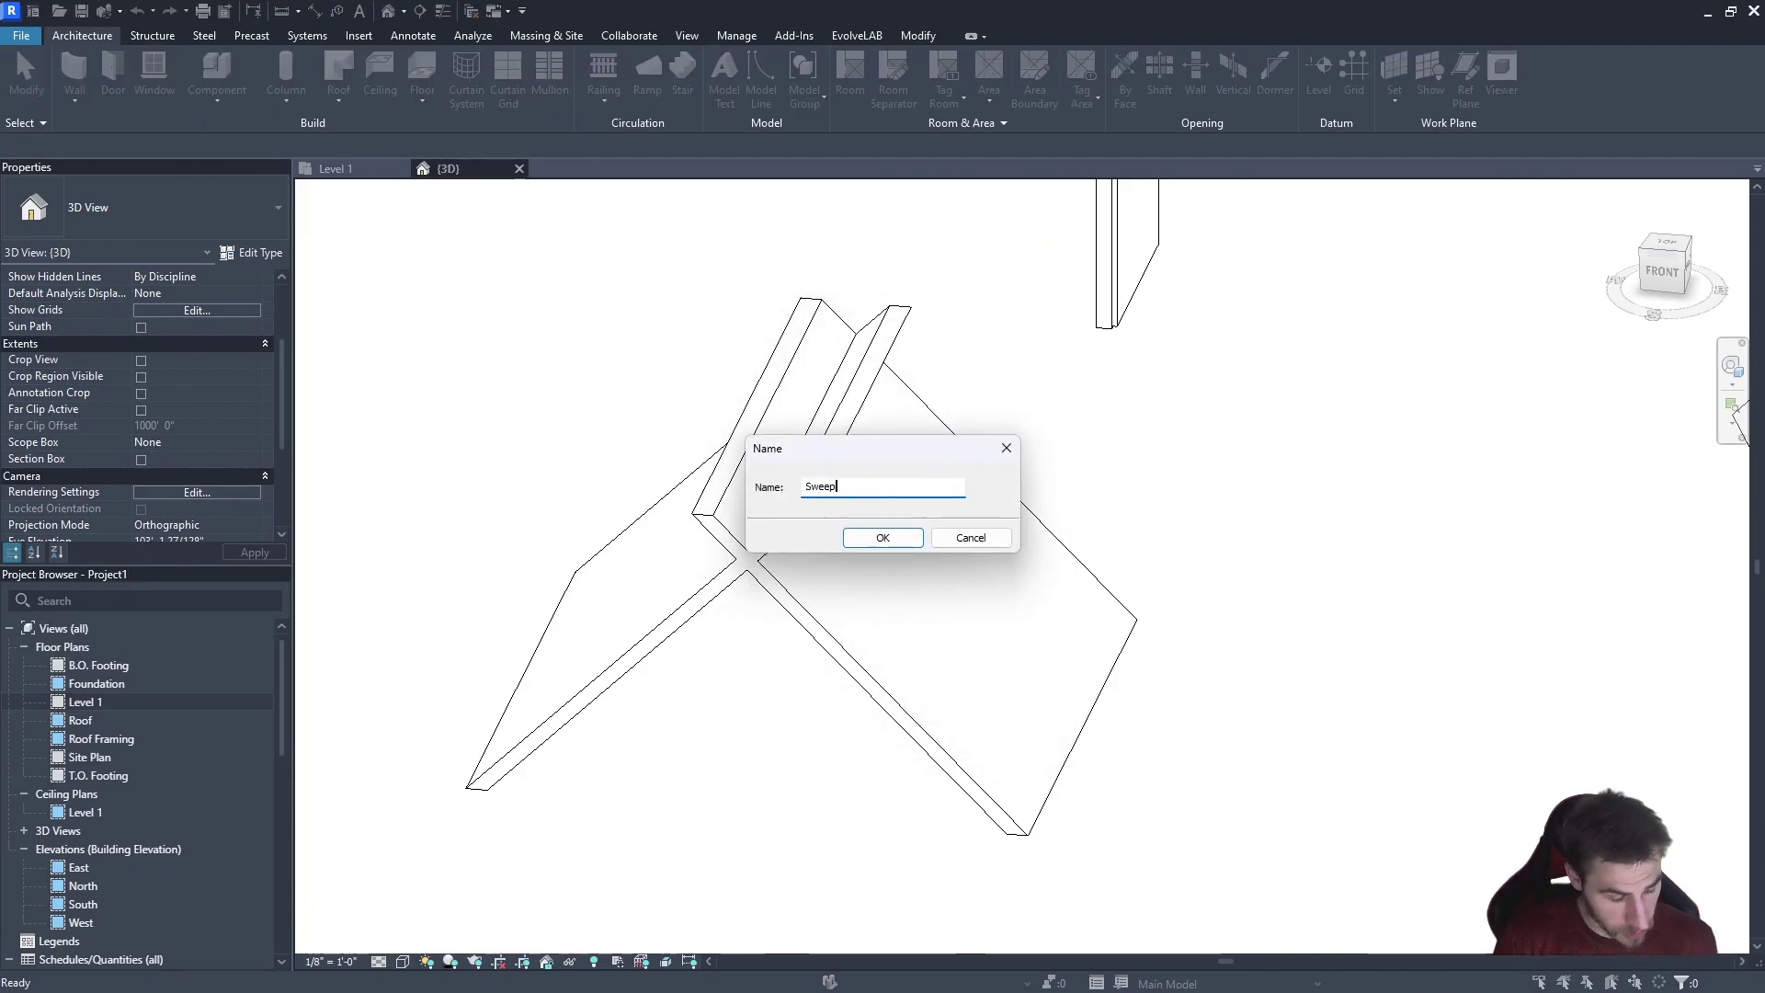
{"action": "key", "text": "Return"}
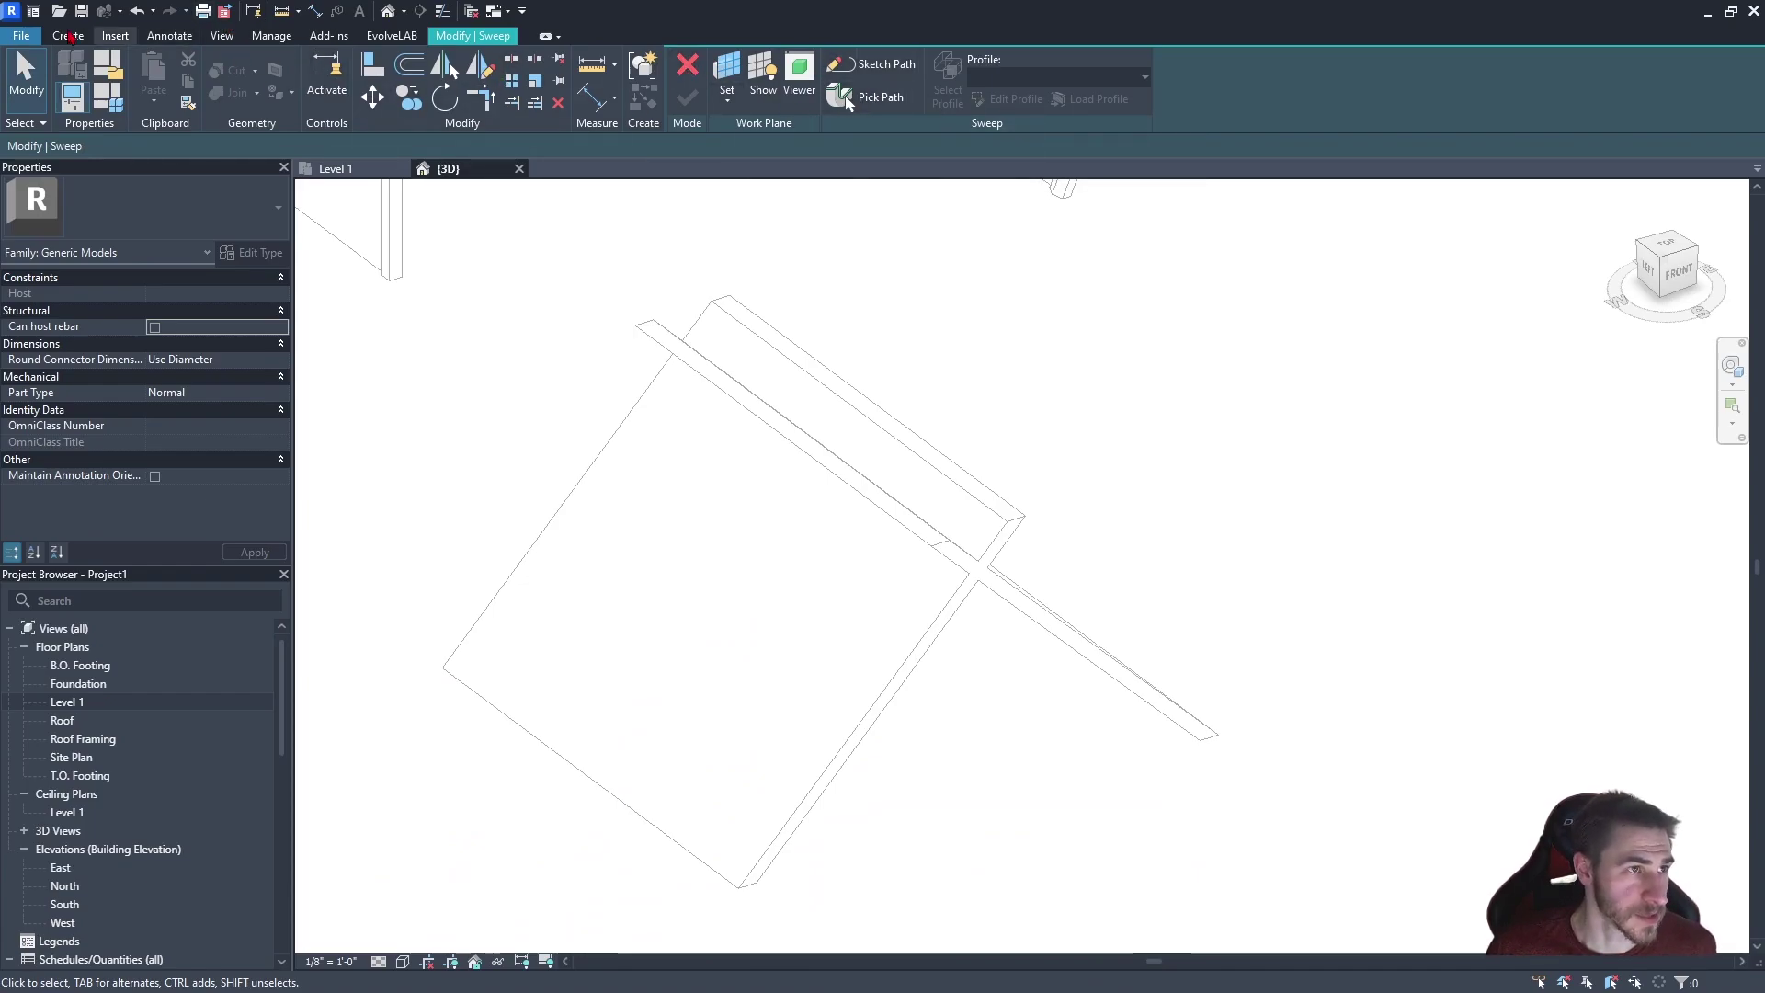
Begin a sweep, pick the lower wall edge as path, and dismiss the loop error
{"action": "left_click", "coordinate": [73, 32]}
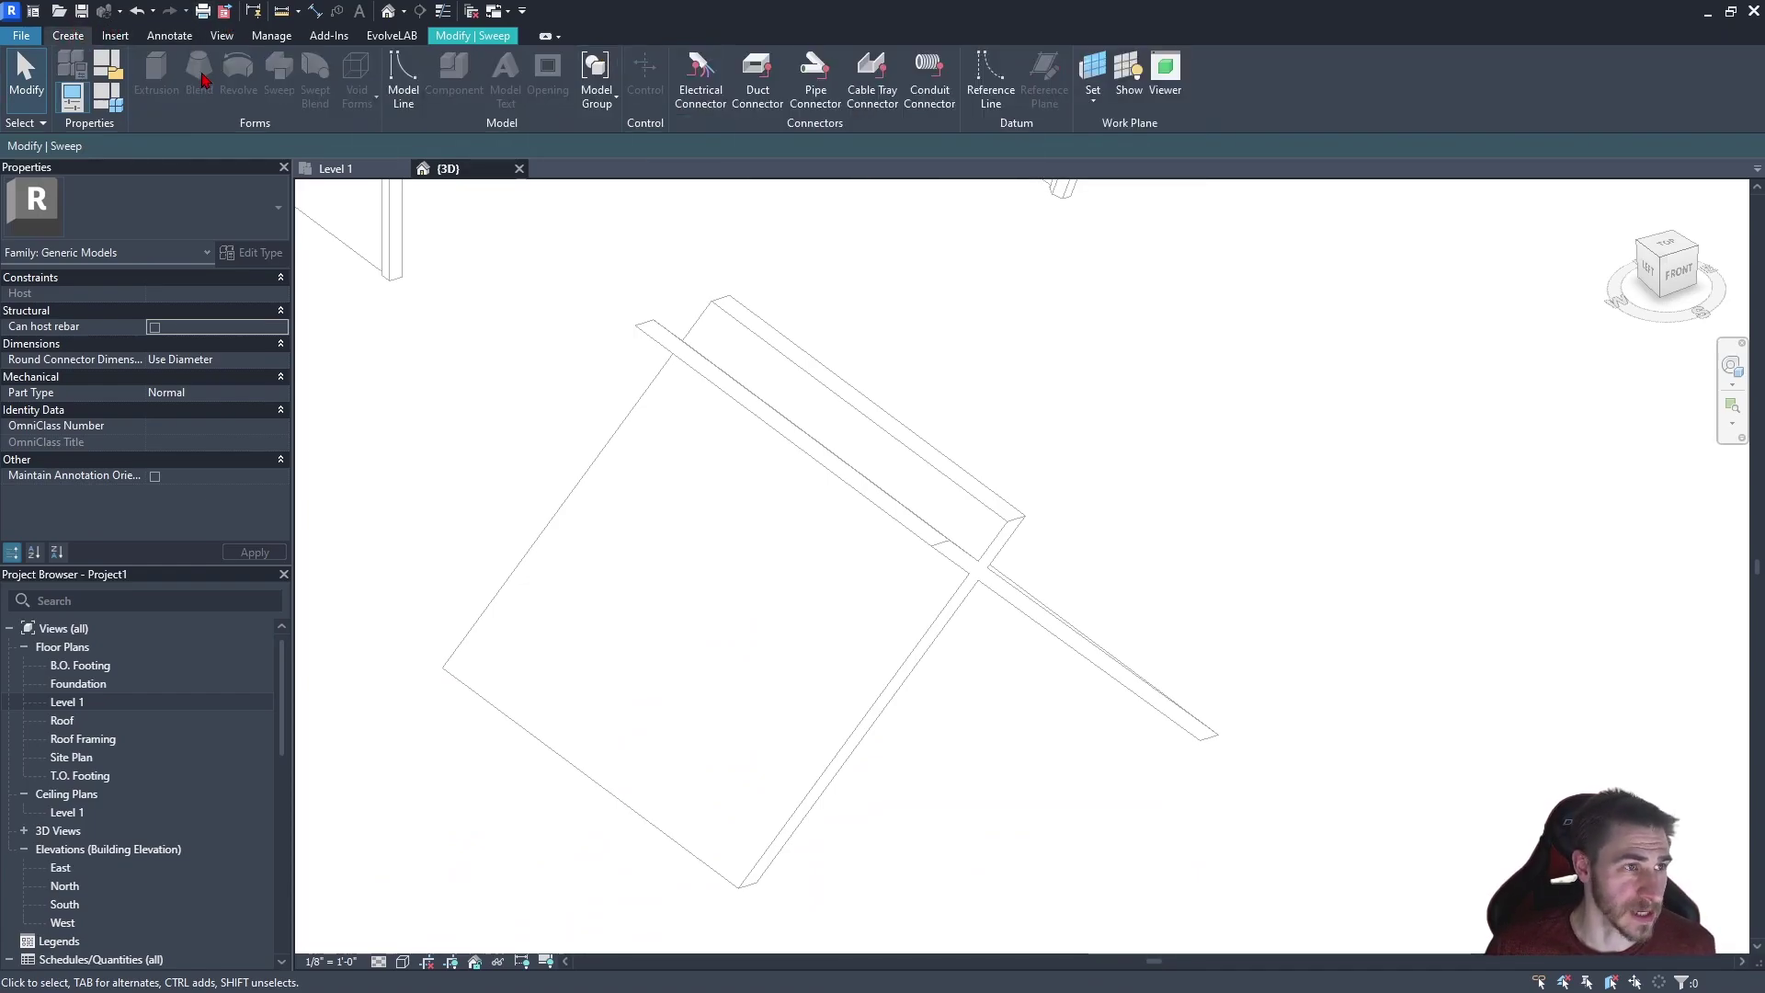
{"action": "left_click", "coordinate": [473, 35]}
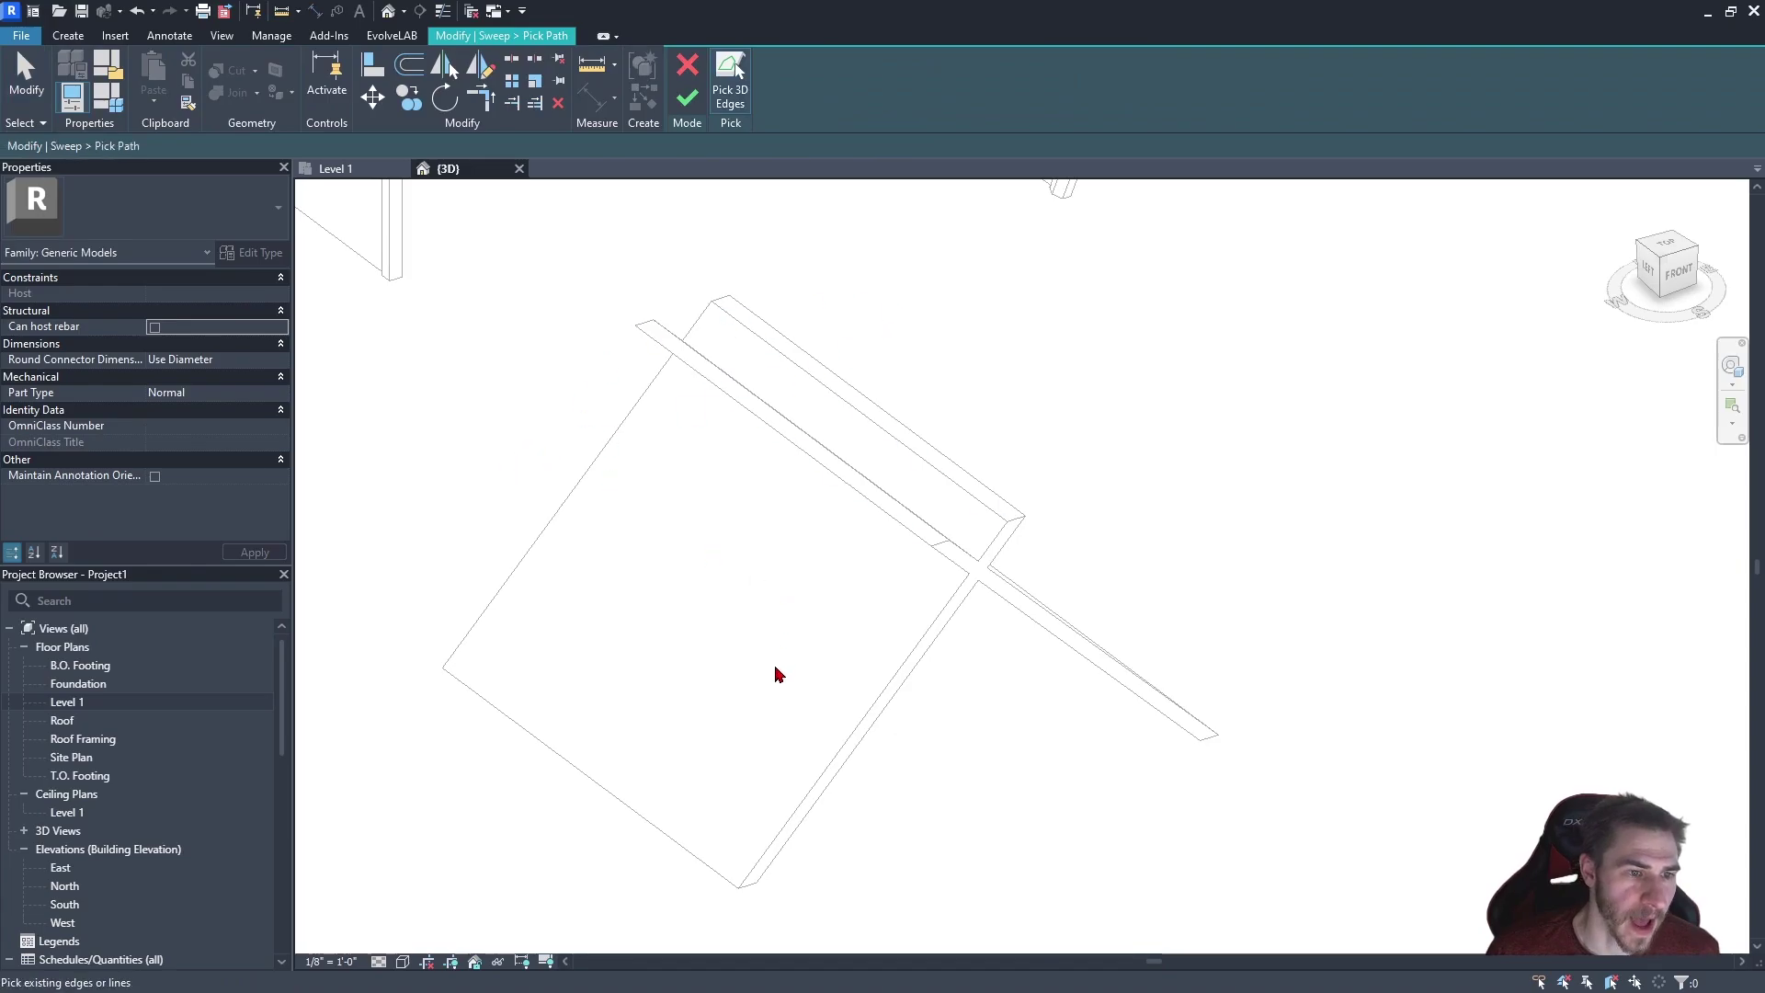
{"action": "scroll", "coordinate": [794, 608], "scroll_direction": "up", "scroll_amount": 2}
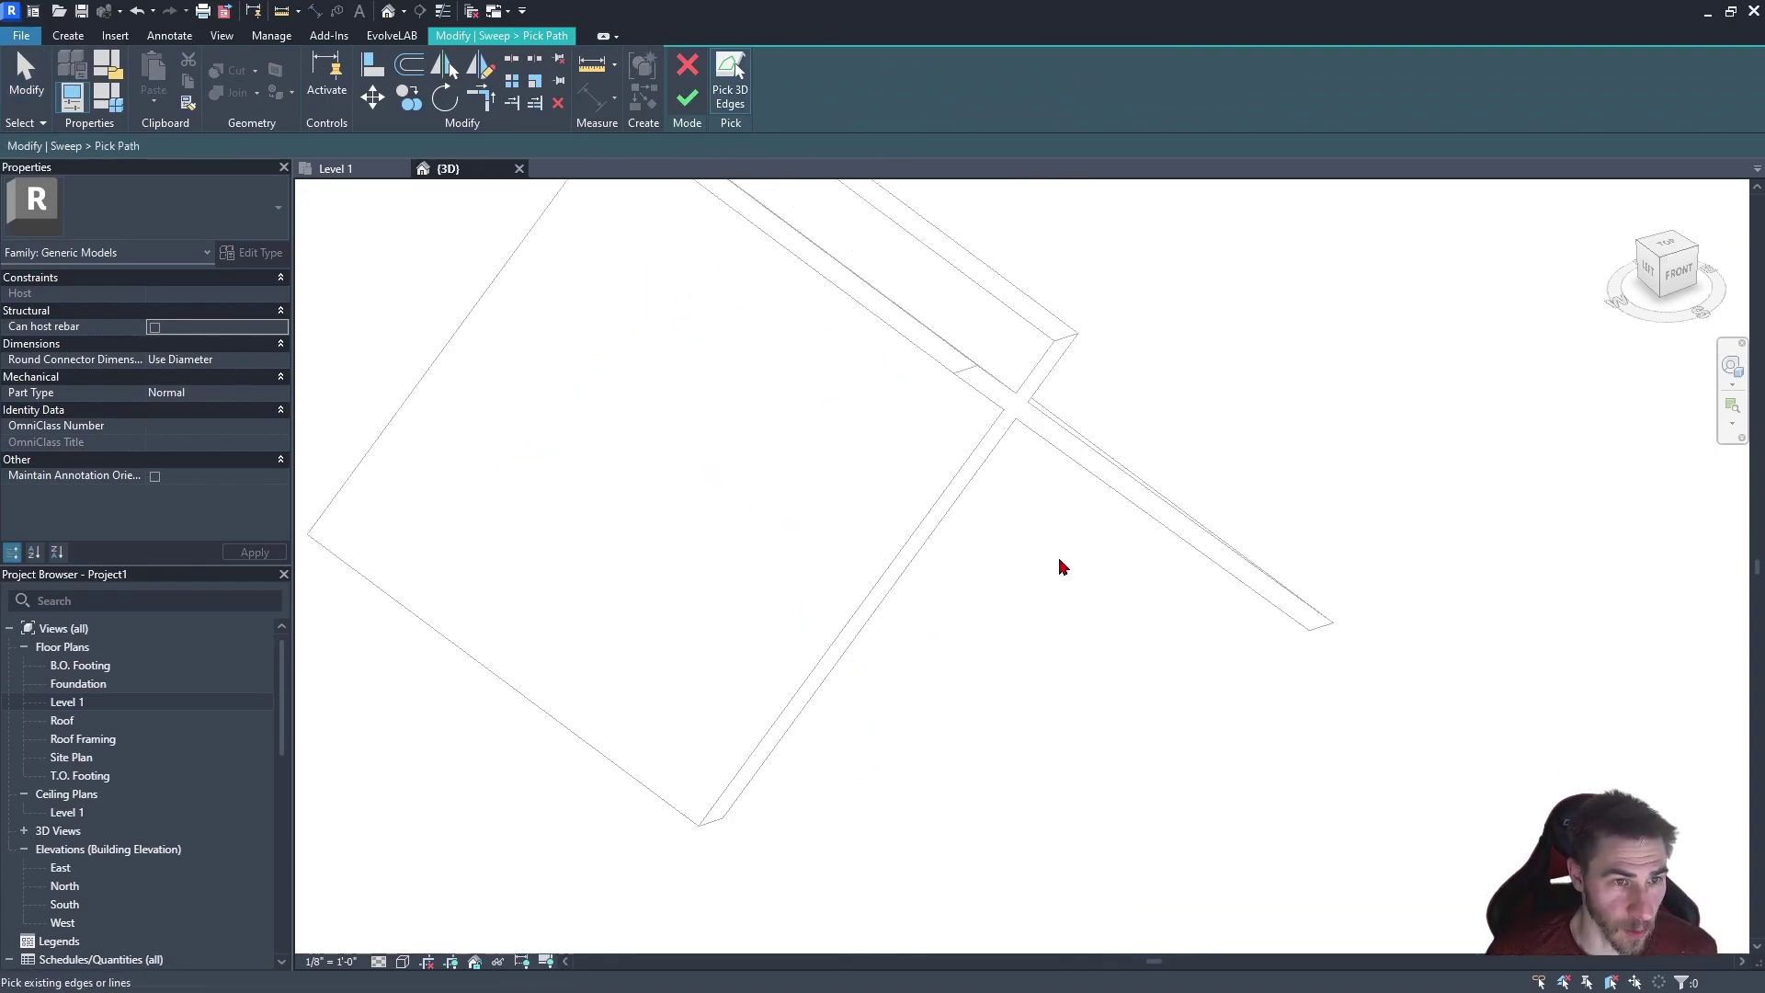
{"action": "middle_click_drag", "start_coordinate": [1044, 556], "coordinate": [923, 355], "text": "shift"}
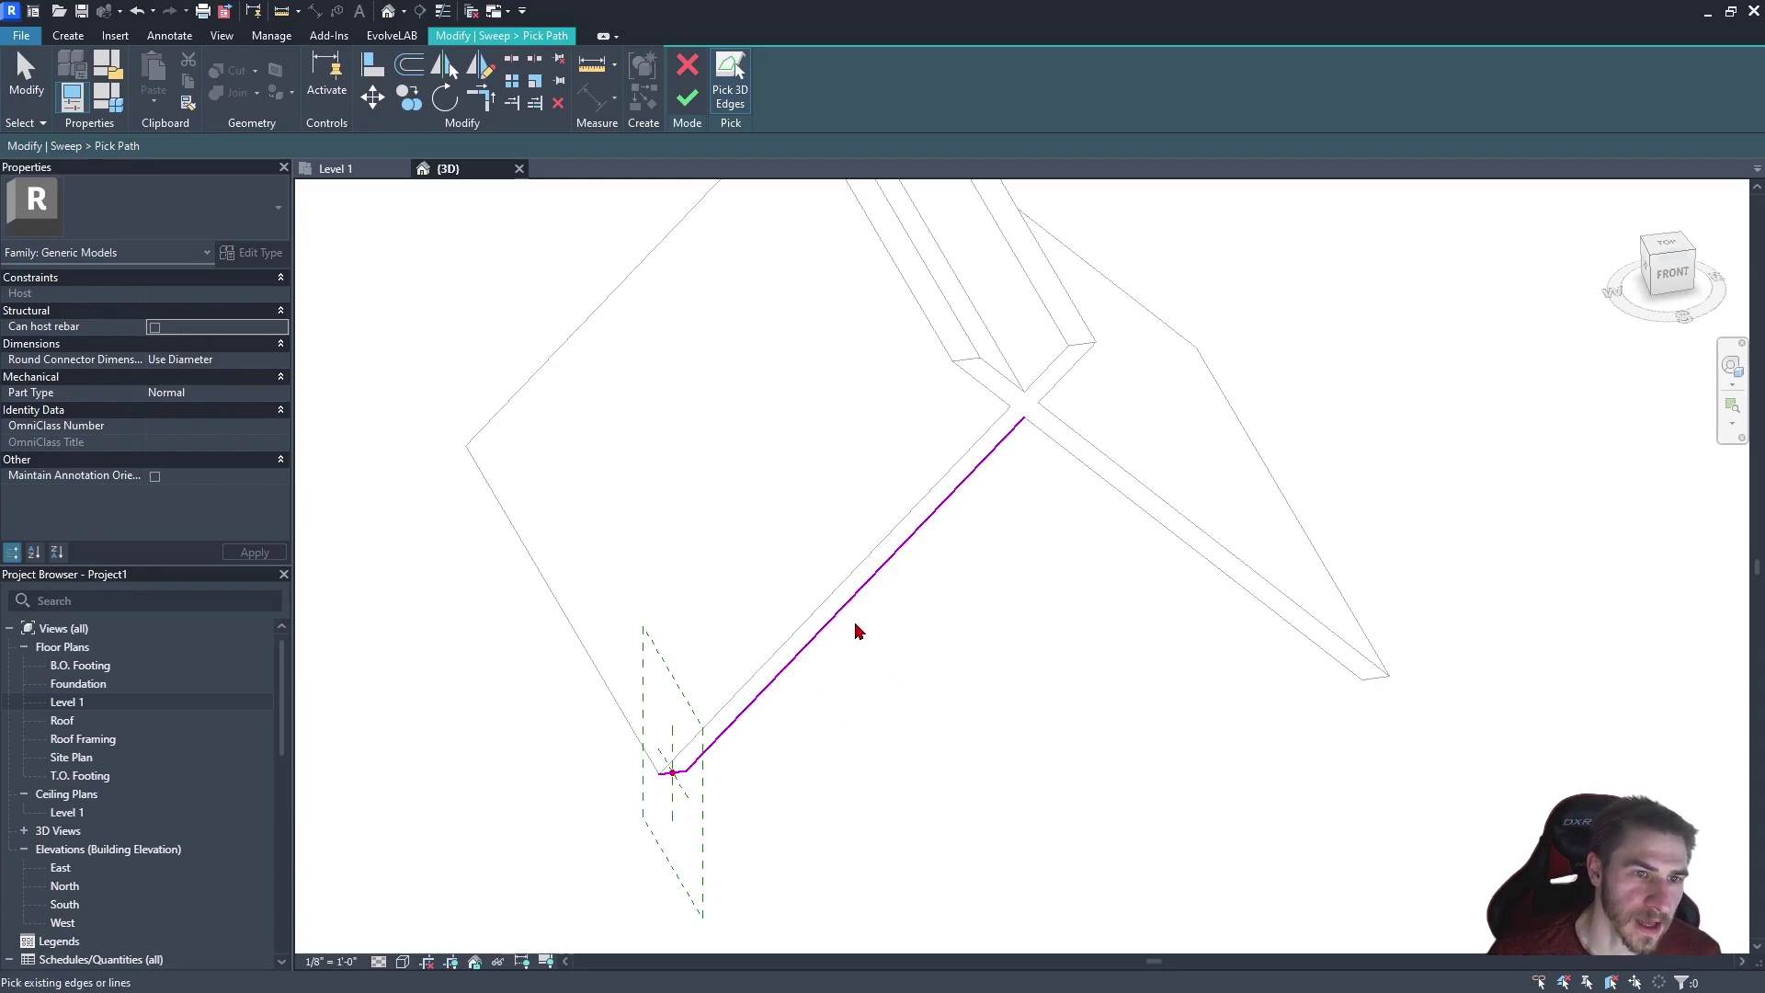
{"action": "middle_click_drag", "start_coordinate": [872, 627], "coordinate": [1241, 492]}
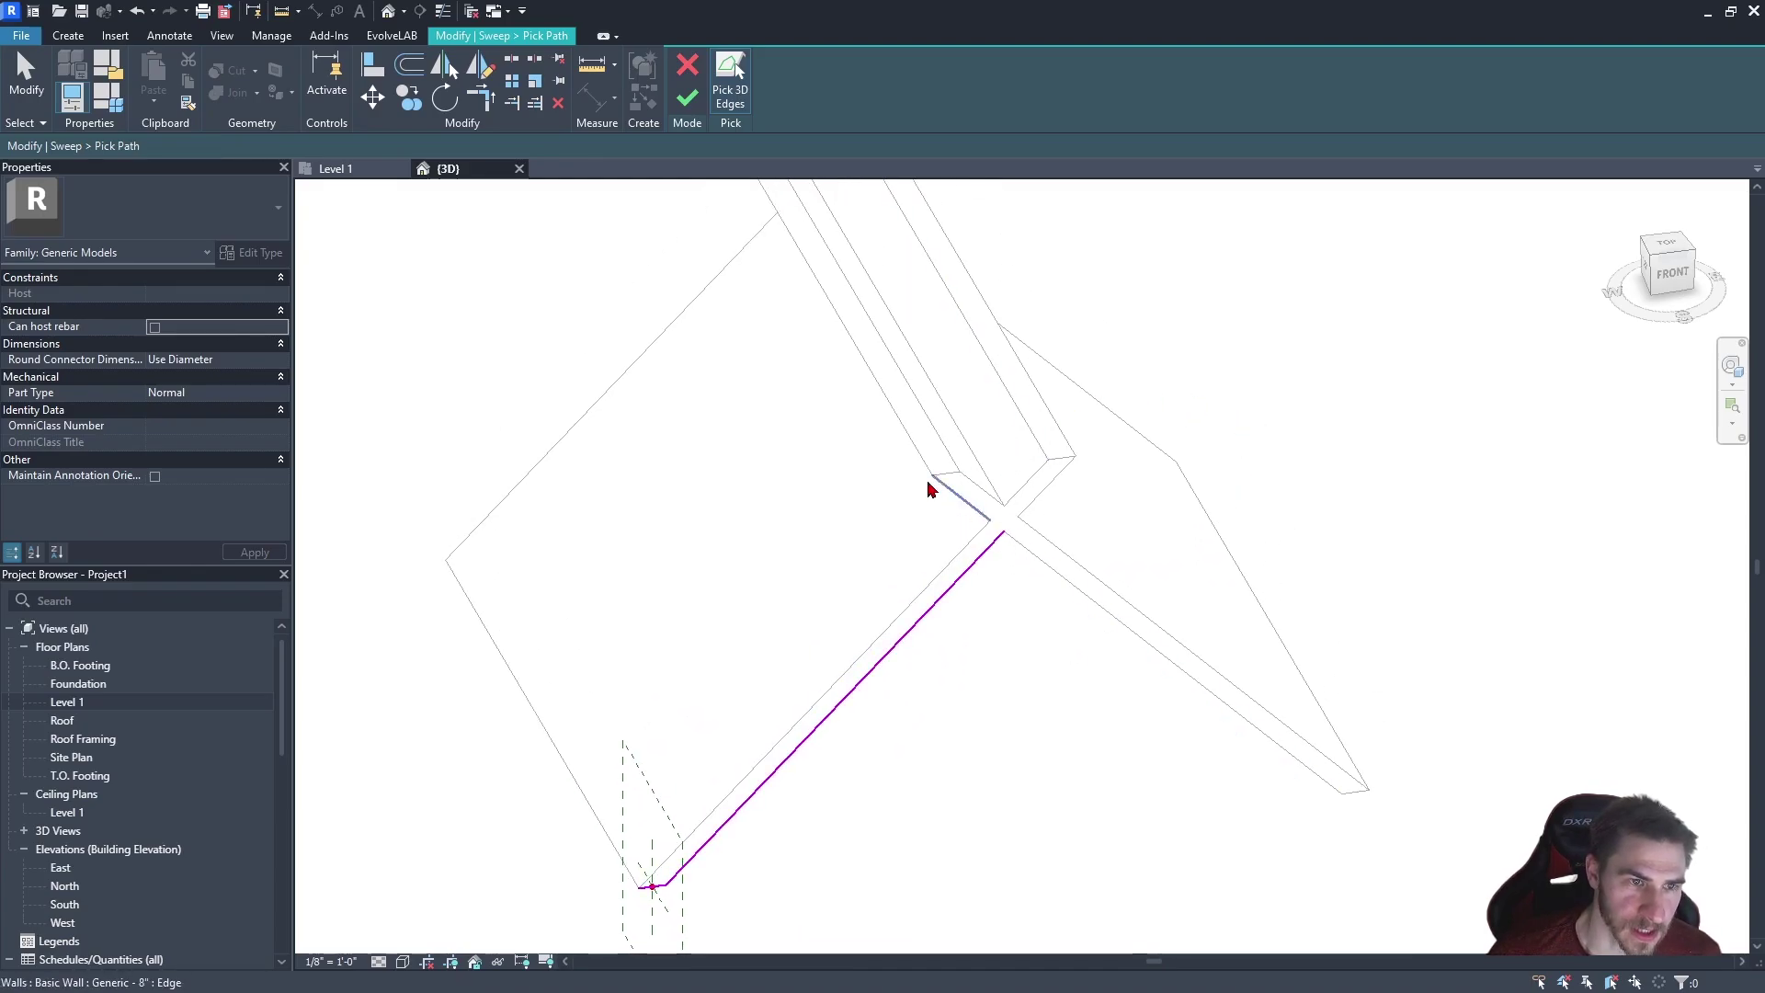
{"action": "left_click", "coordinate": [973, 513]}
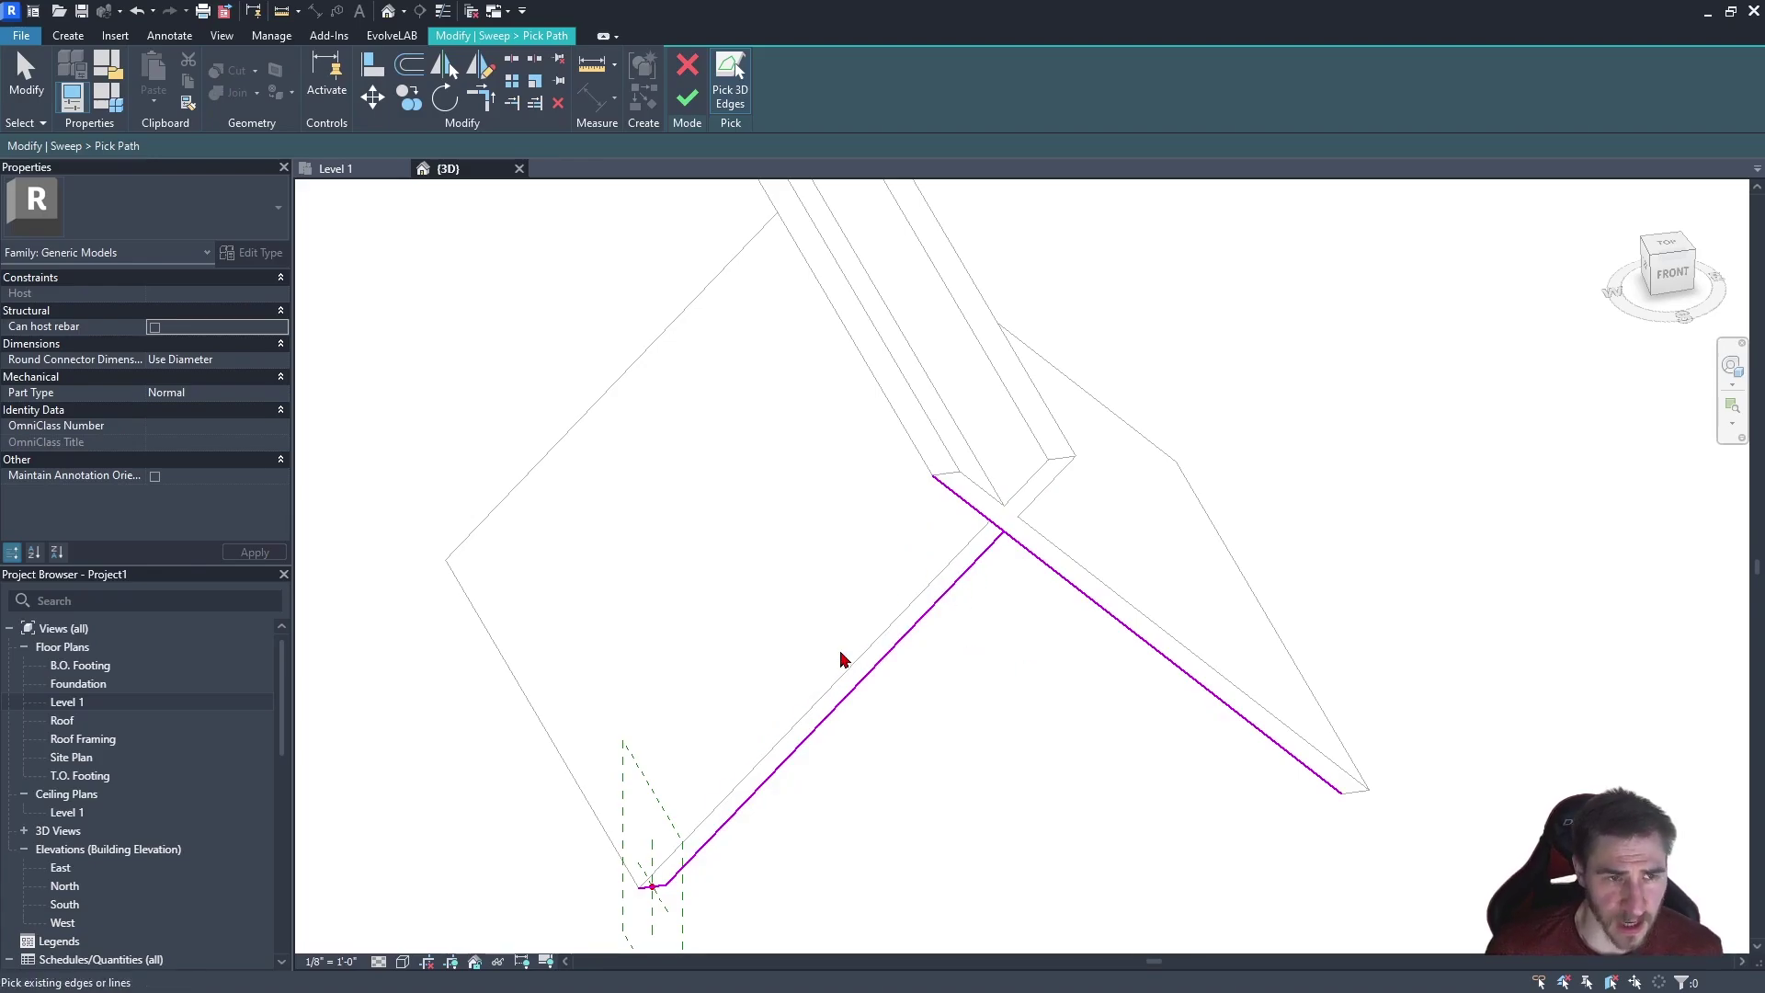
{"action": "key", "text": "Return"}
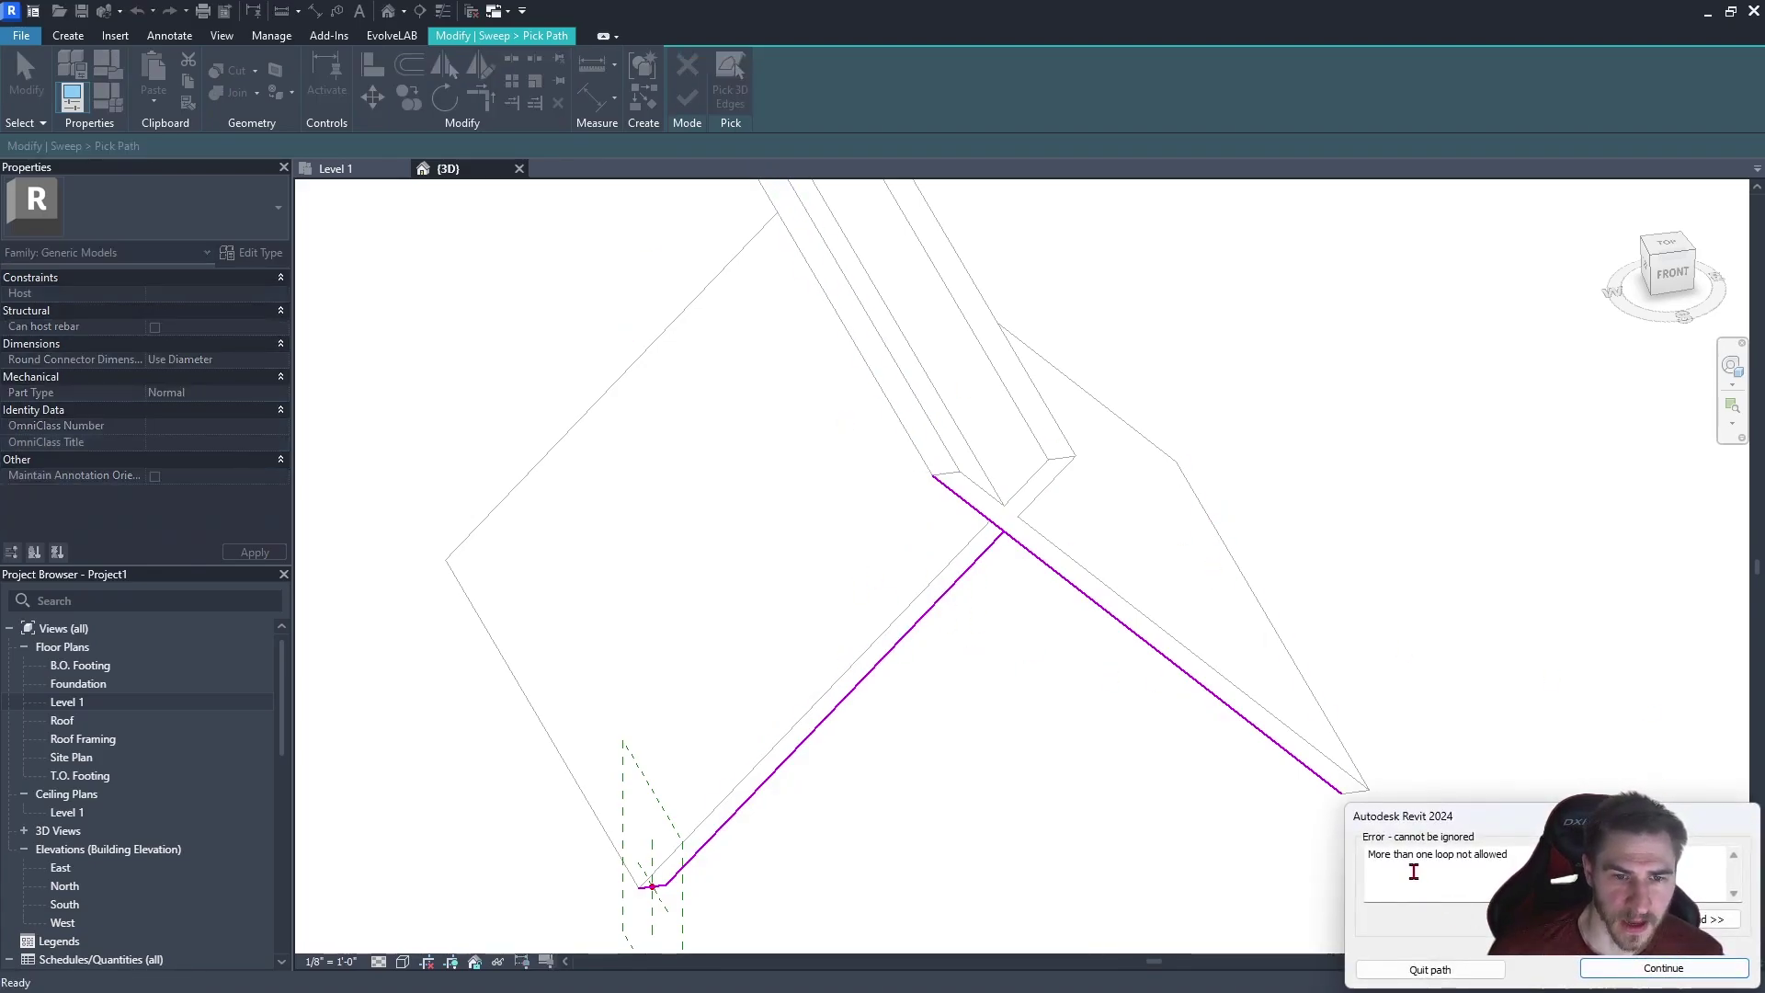
{"action": "key", "text": "Return"}
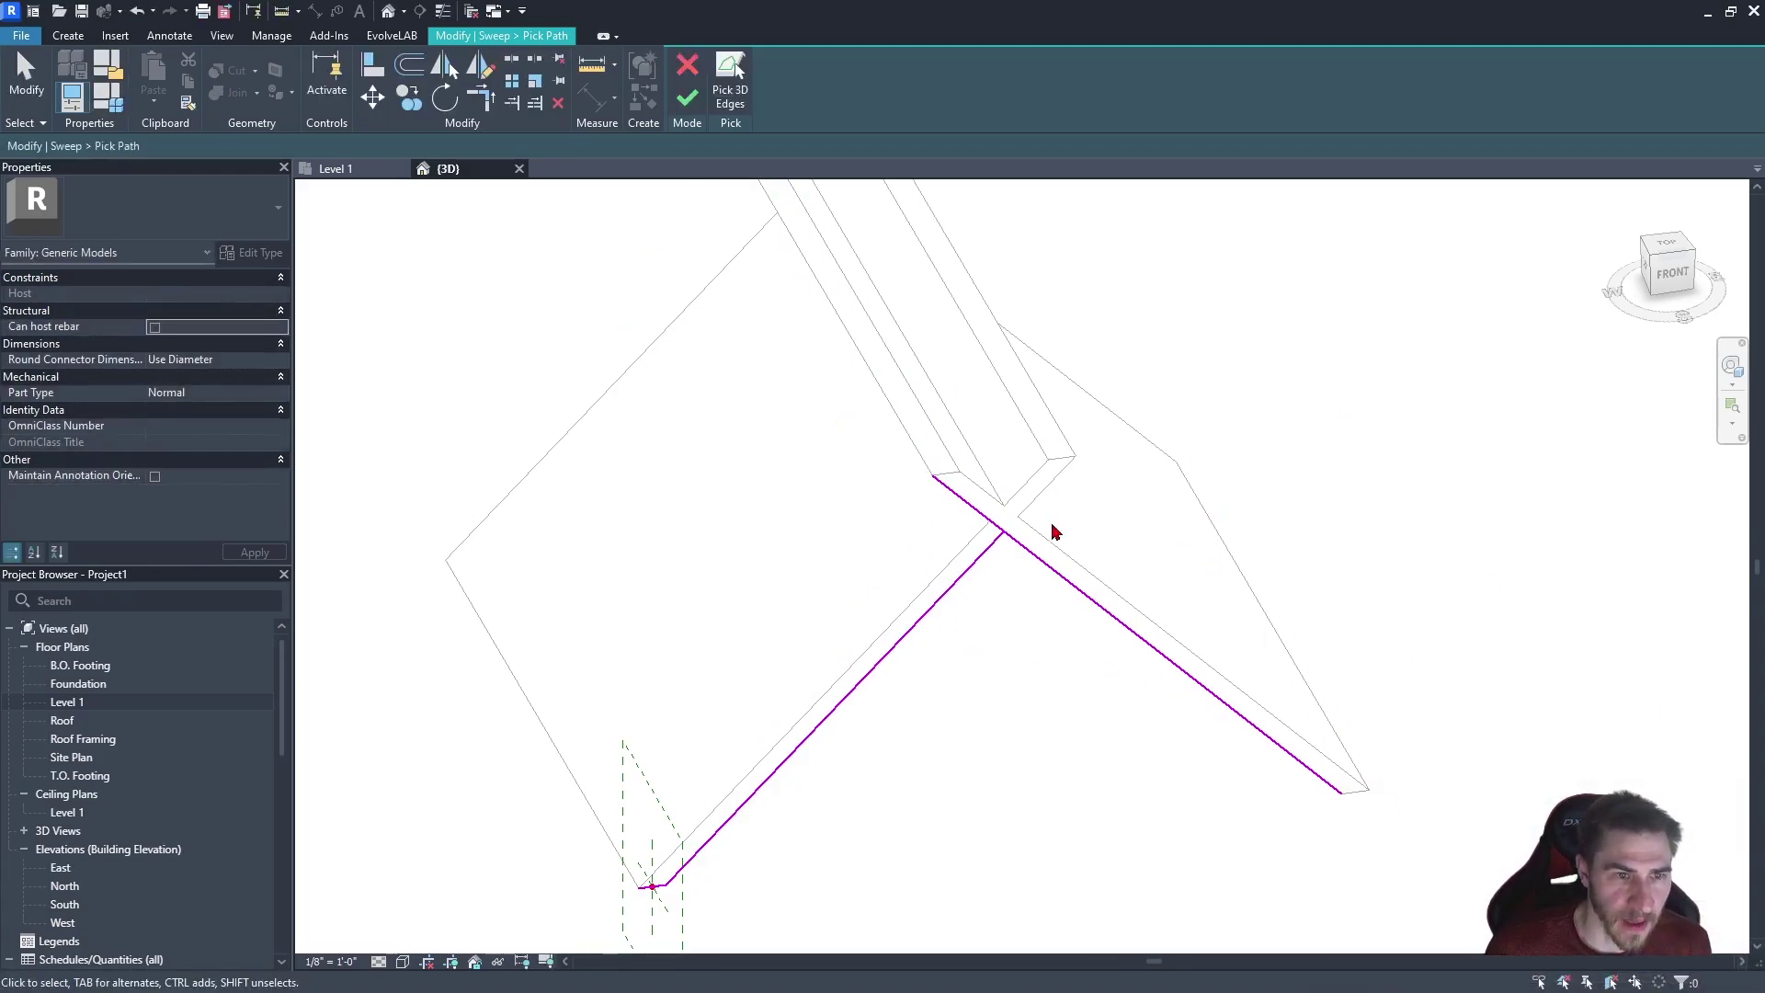
Shorten the extra path line along the right wall back toward the corner
{"action": "left_click", "coordinate": [1090, 610]}
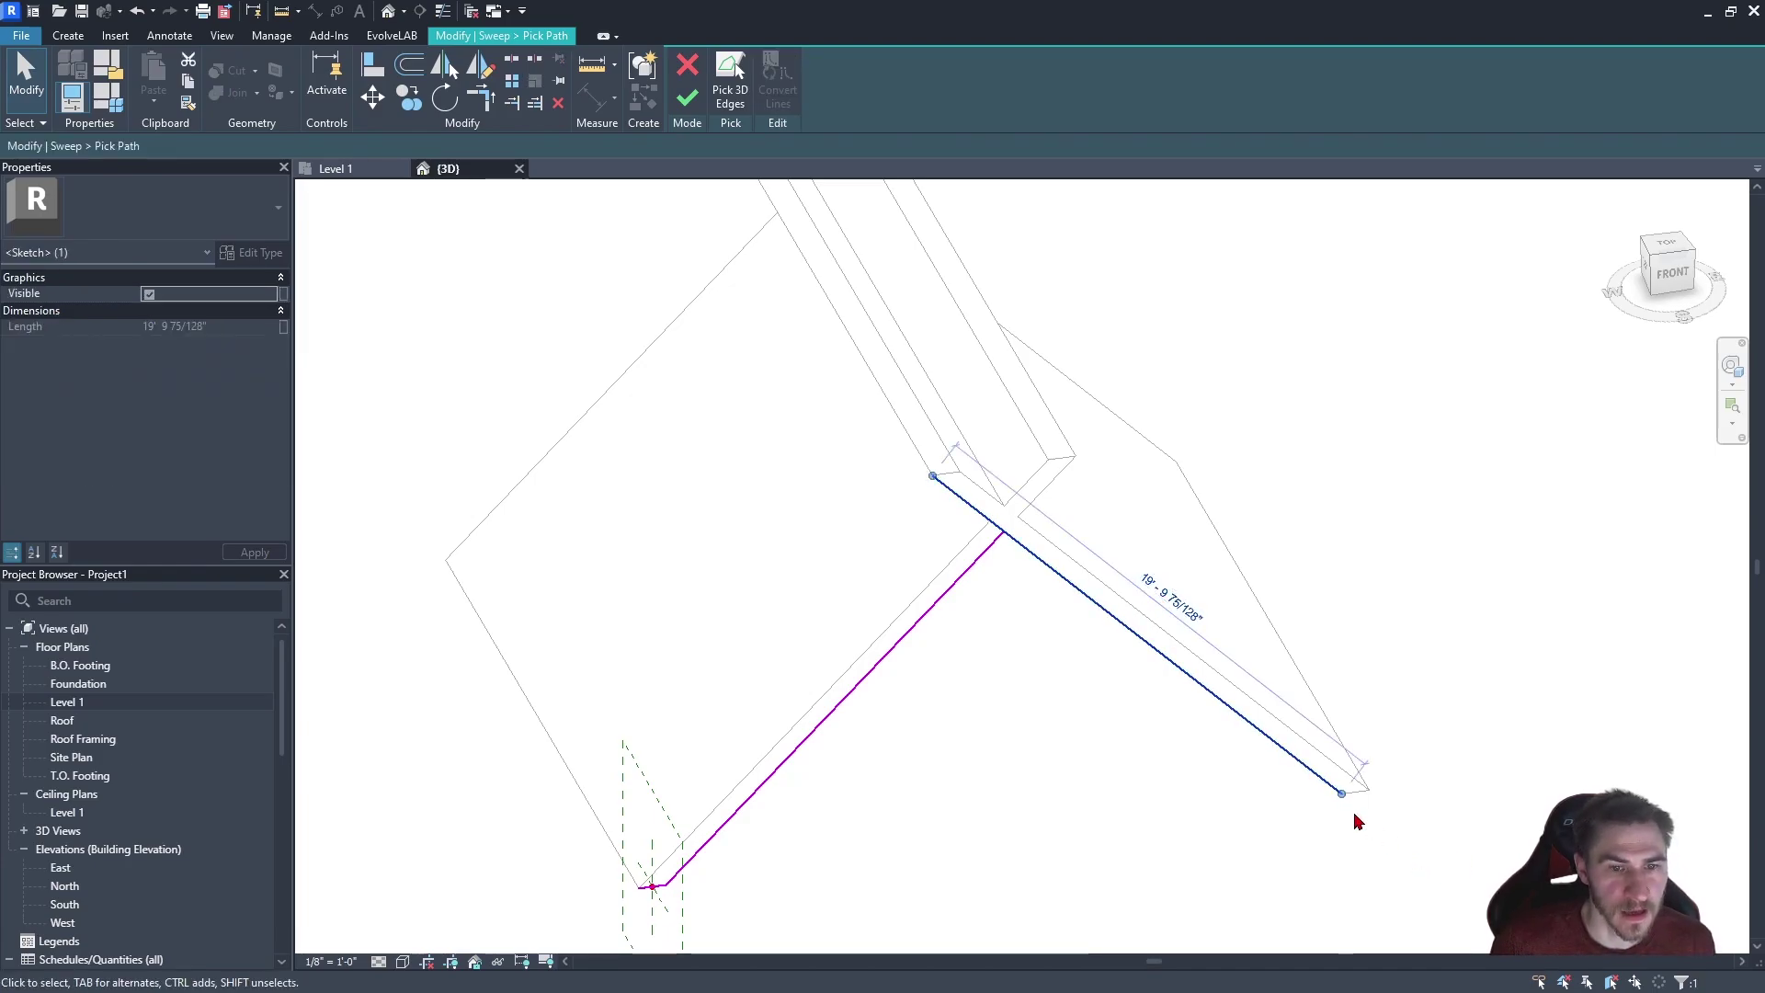
{"action": "left_click_drag", "start_coordinate": [1341, 794], "coordinate": [1038, 510]}
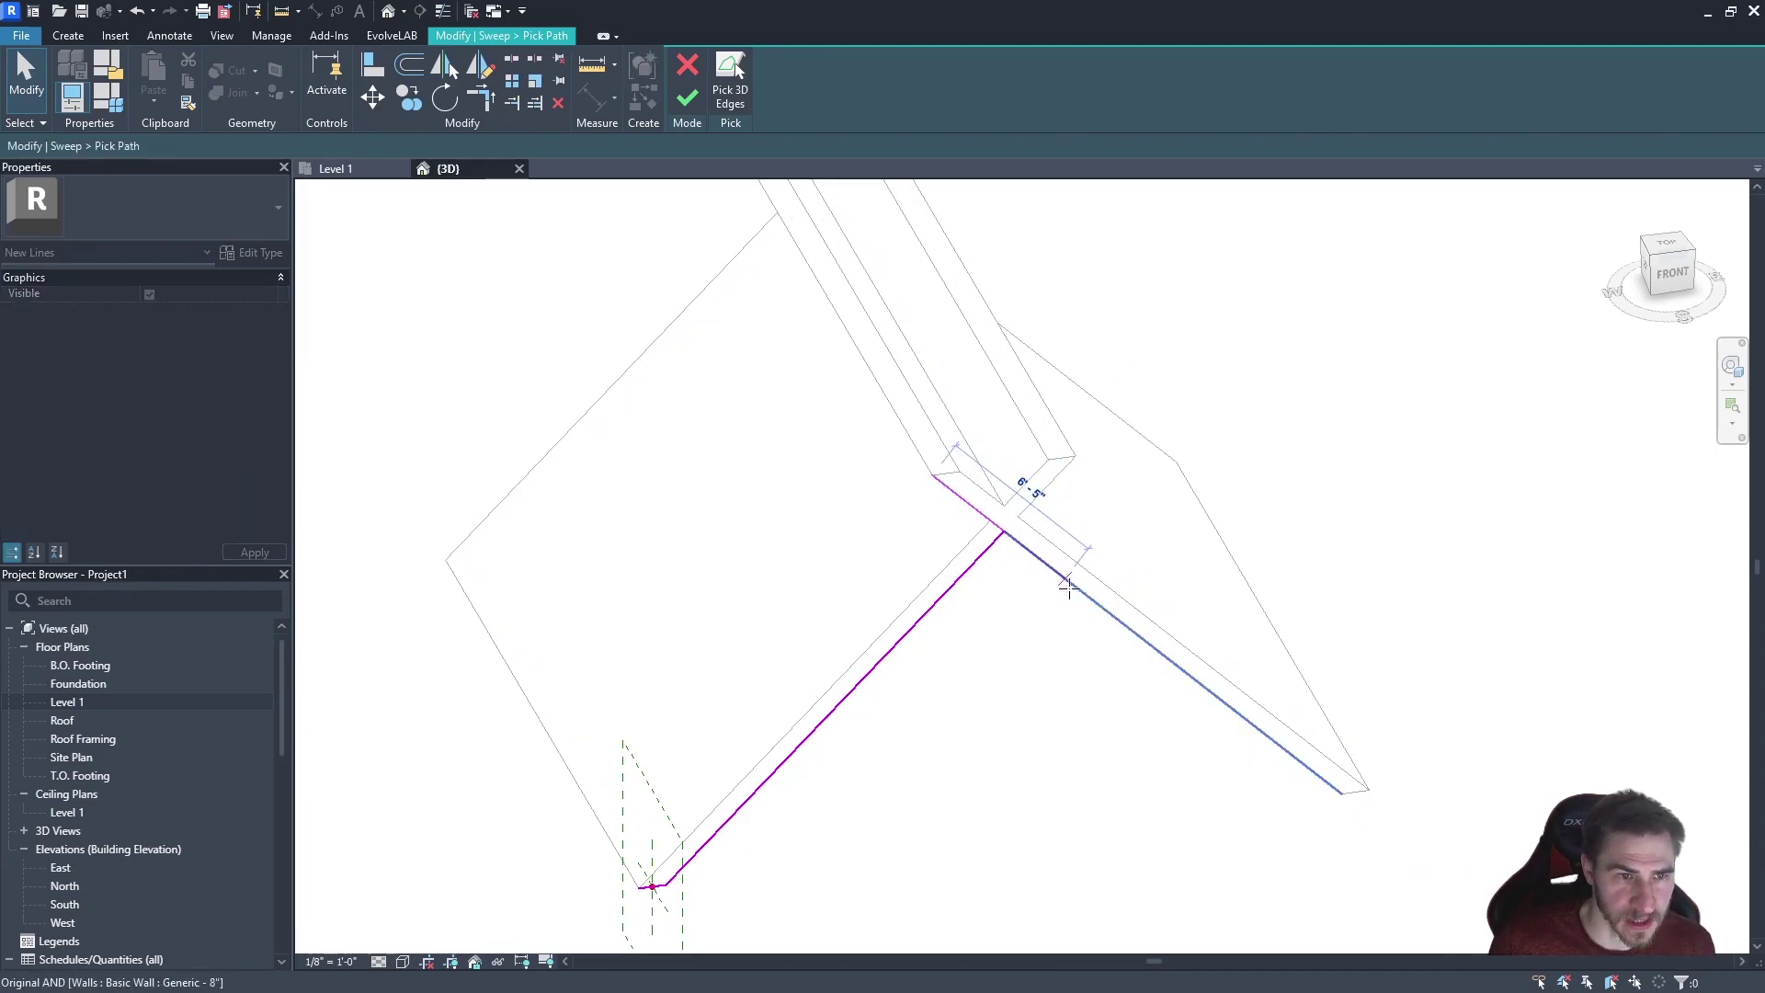
{"action": "mouse_move", "coordinate": [1078, 602]}
{"action": "left_mouse_down"}
{"action": "mouse_move", "coordinate": [1148, 627]}
{"action": "mouse_move", "coordinate": [1117, 621]}
{"action": "left_mouse_up"}
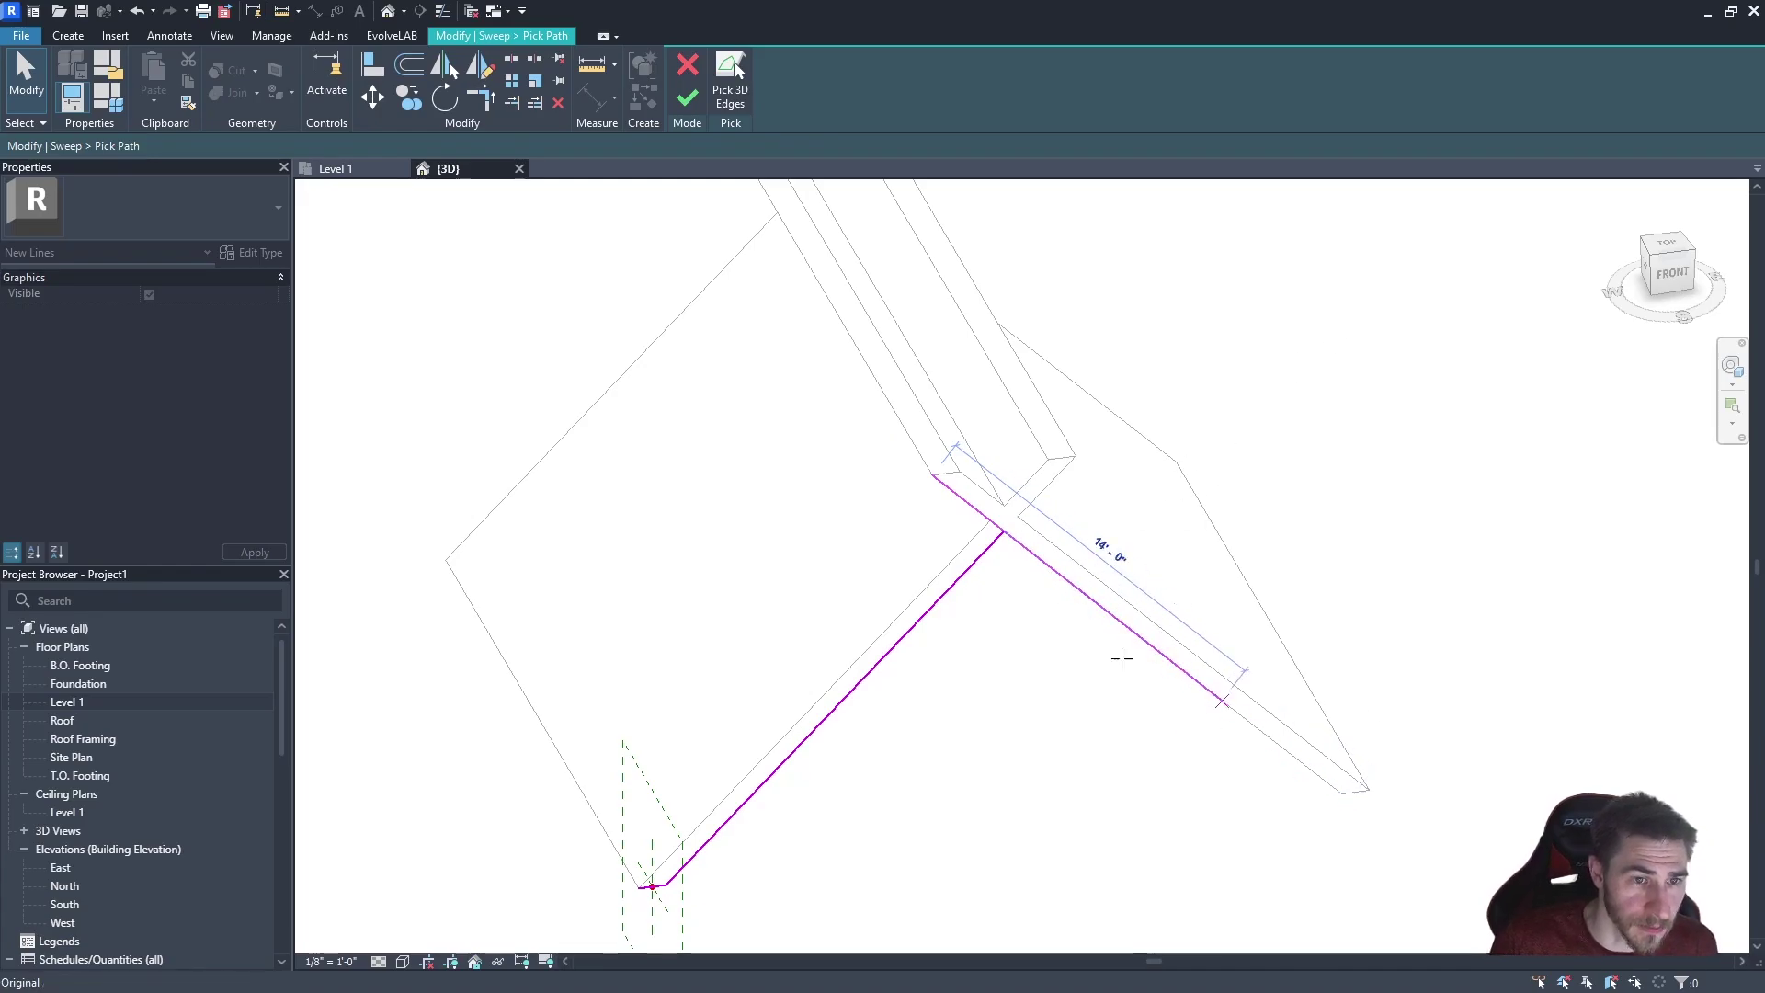
{"action": "mouse_move", "coordinate": [1158, 557]}
{"action": "left_mouse_down"}
{"action": "mouse_move", "coordinate": [1719, 983]}
{"action": "mouse_move", "coordinate": [1060, 598]}
{"action": "mouse_move", "coordinate": [1006, 525]}
{"action": "left_mouse_up"}
{"action": "left_click", "coordinate": [999, 702]}
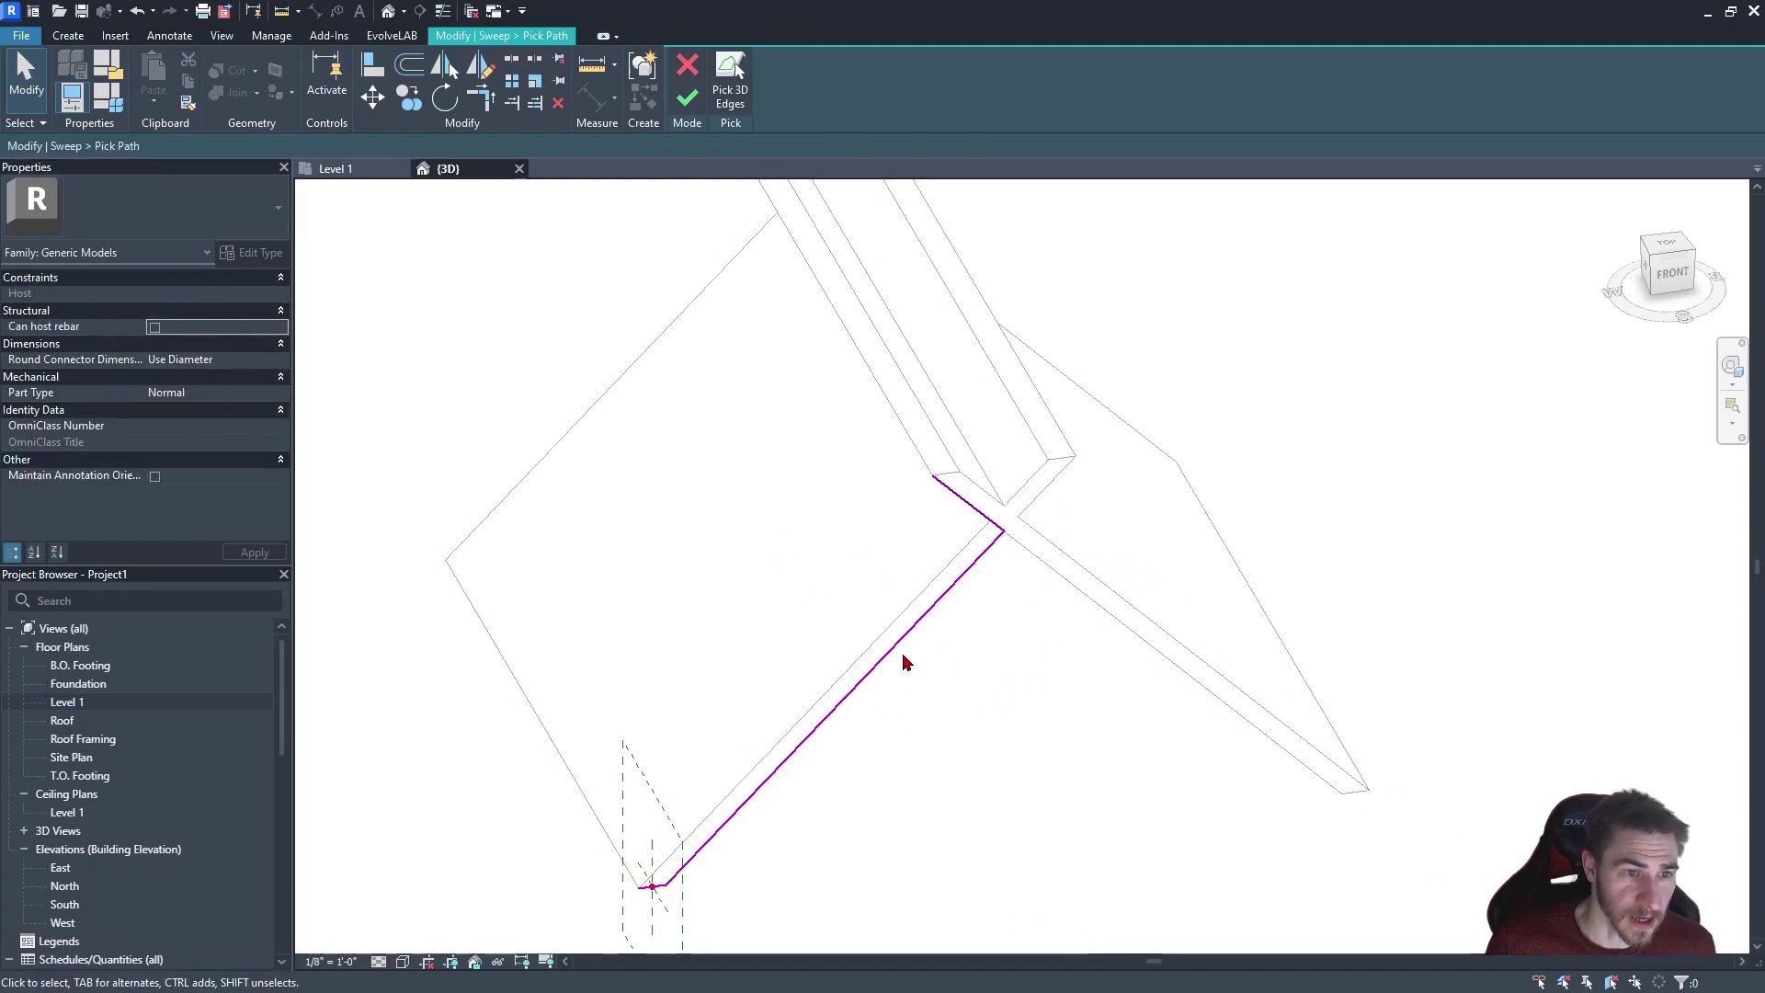
Add the sloped top edge and the highlighted edge to the path, then review it
{"action": "mouse_move", "coordinate": [997, 681]}
{"action": "middle_mouse_down", "text": "shift"}
{"action": "mouse_move", "coordinate": [1054, 685]}
{"action": "mouse_move", "coordinate": [739, 188]}
{"action": "middle_mouse_up", "text": "shift"}
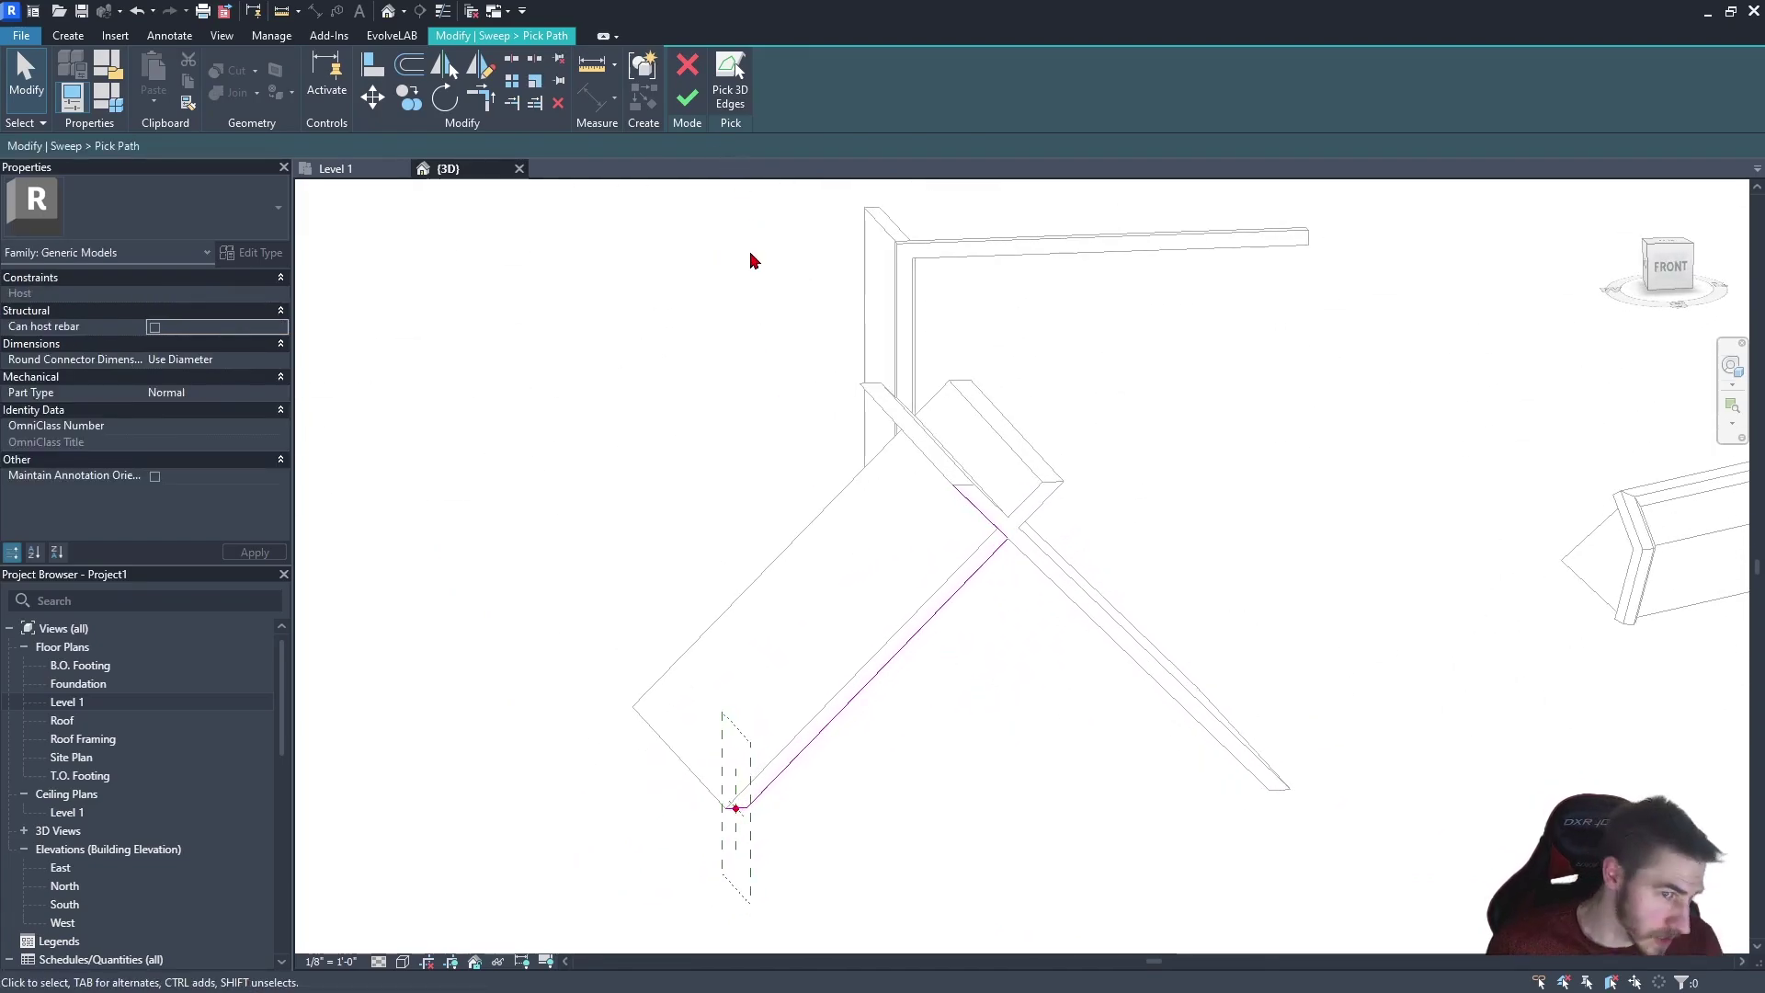
{"action": "middle_click_drag", "start_coordinate": [956, 505], "coordinate": [792, 281], "text": "shift"}
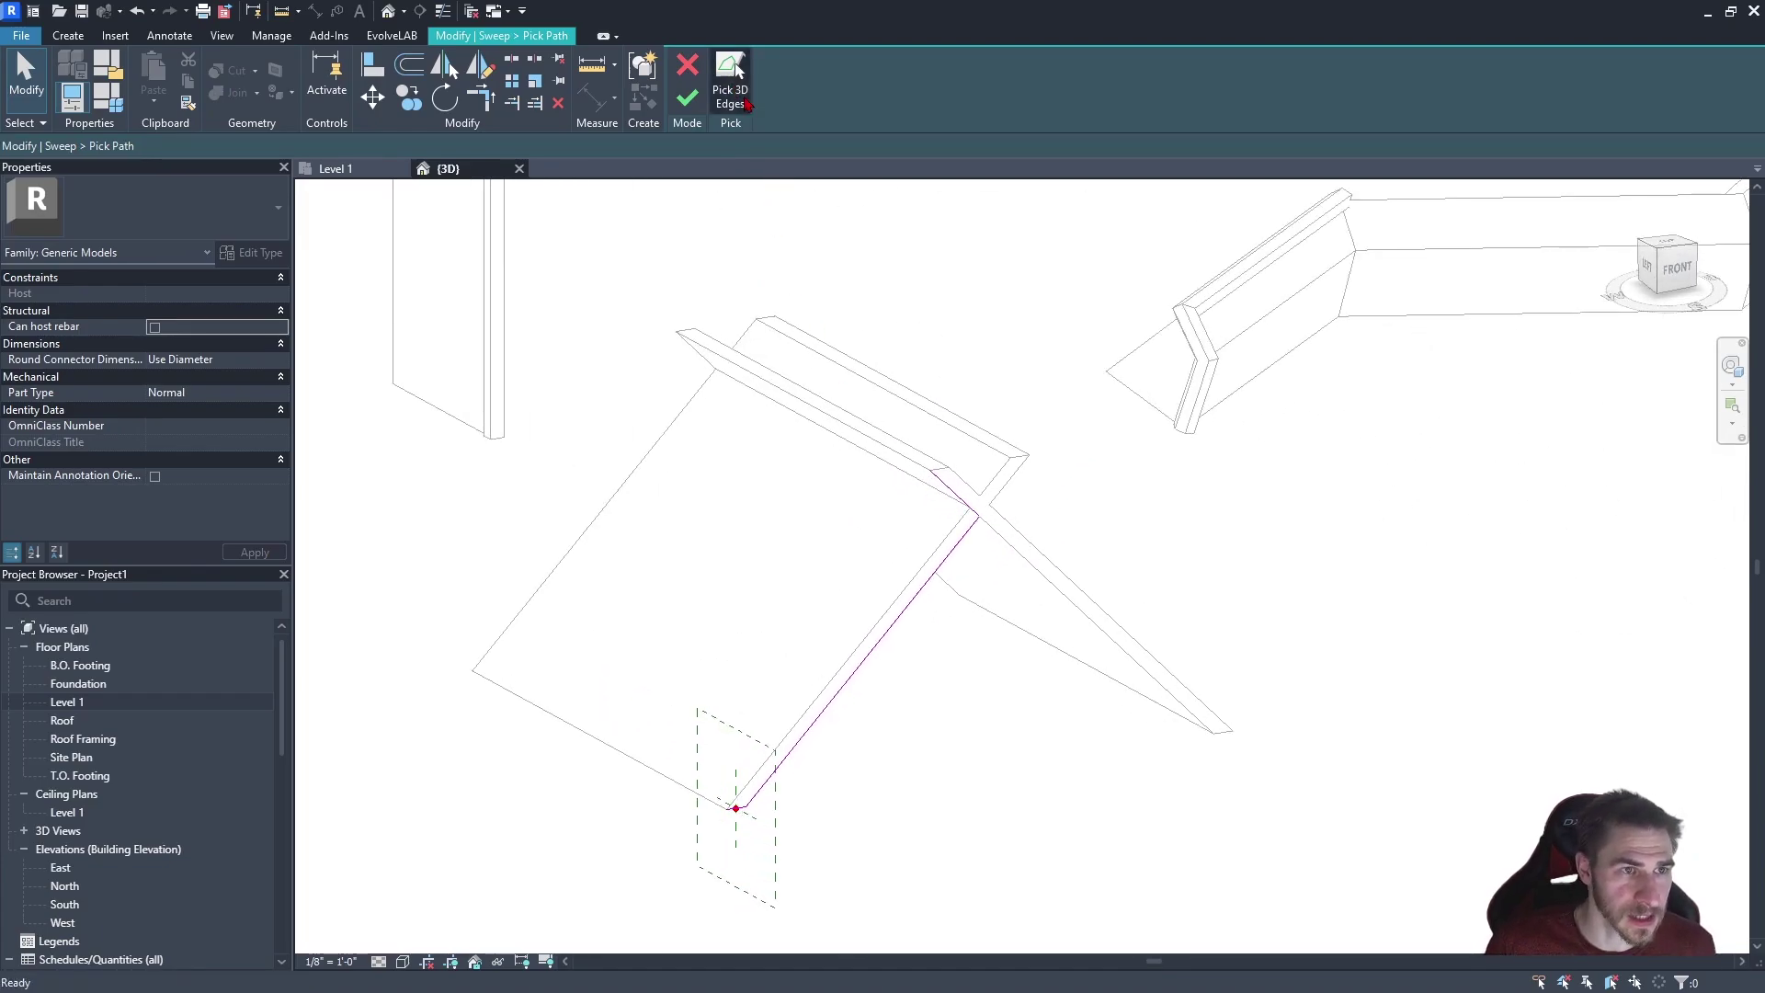
{"action": "scroll", "coordinate": [500, 361], "scroll_direction": "up", "scroll_amount": 2}
{"action": "left_click", "coordinate": [800, 386]}
{"action": "mouse_move", "coordinate": [950, 501]}
{"action": "middle_mouse_down", "text": "shift"}
{"action": "mouse_move", "coordinate": [1224, 675]}
{"action": "mouse_move", "coordinate": [1338, 621]}
{"action": "mouse_move", "coordinate": [1292, 694]}
{"action": "middle_mouse_up", "text": "shift"}
{"action": "left_click", "coordinate": [1282, 687]}
{"action": "mouse_move", "coordinate": [759, 564]}
{"action": "middle_mouse_down", "text": "shift"}
{"action": "mouse_move", "coordinate": [953, 708]}
{"action": "mouse_move", "coordinate": [1260, 611]}
{"action": "middle_mouse_up", "text": "shift"}
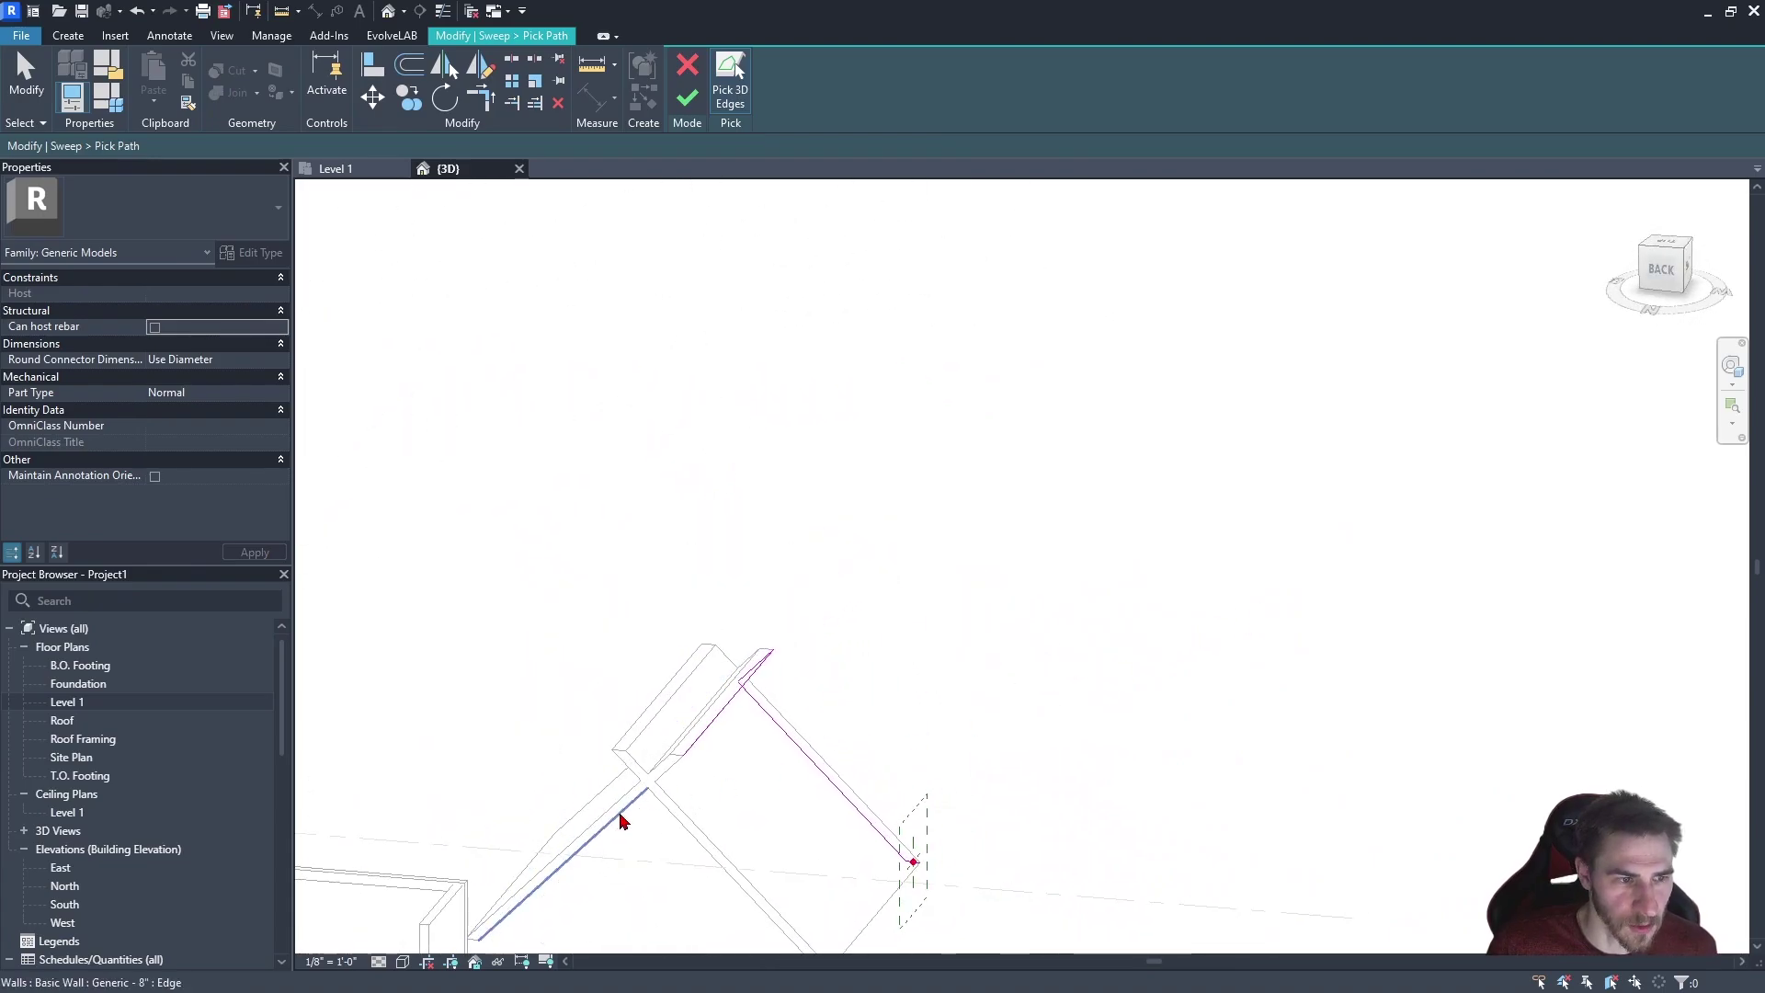
{"action": "mouse_move", "coordinate": [1020, 762]}
{"action": "middle_mouse_down", "text": "shift"}
{"action": "mouse_move", "coordinate": [911, 686]}
{"action": "mouse_move", "coordinate": [859, 786]}
{"action": "mouse_move", "coordinate": [493, 760]}
{"action": "mouse_move", "coordinate": [771, 608]}
{"action": "mouse_move", "coordinate": [876, 761]}
{"action": "middle_mouse_up", "text": "shift"}
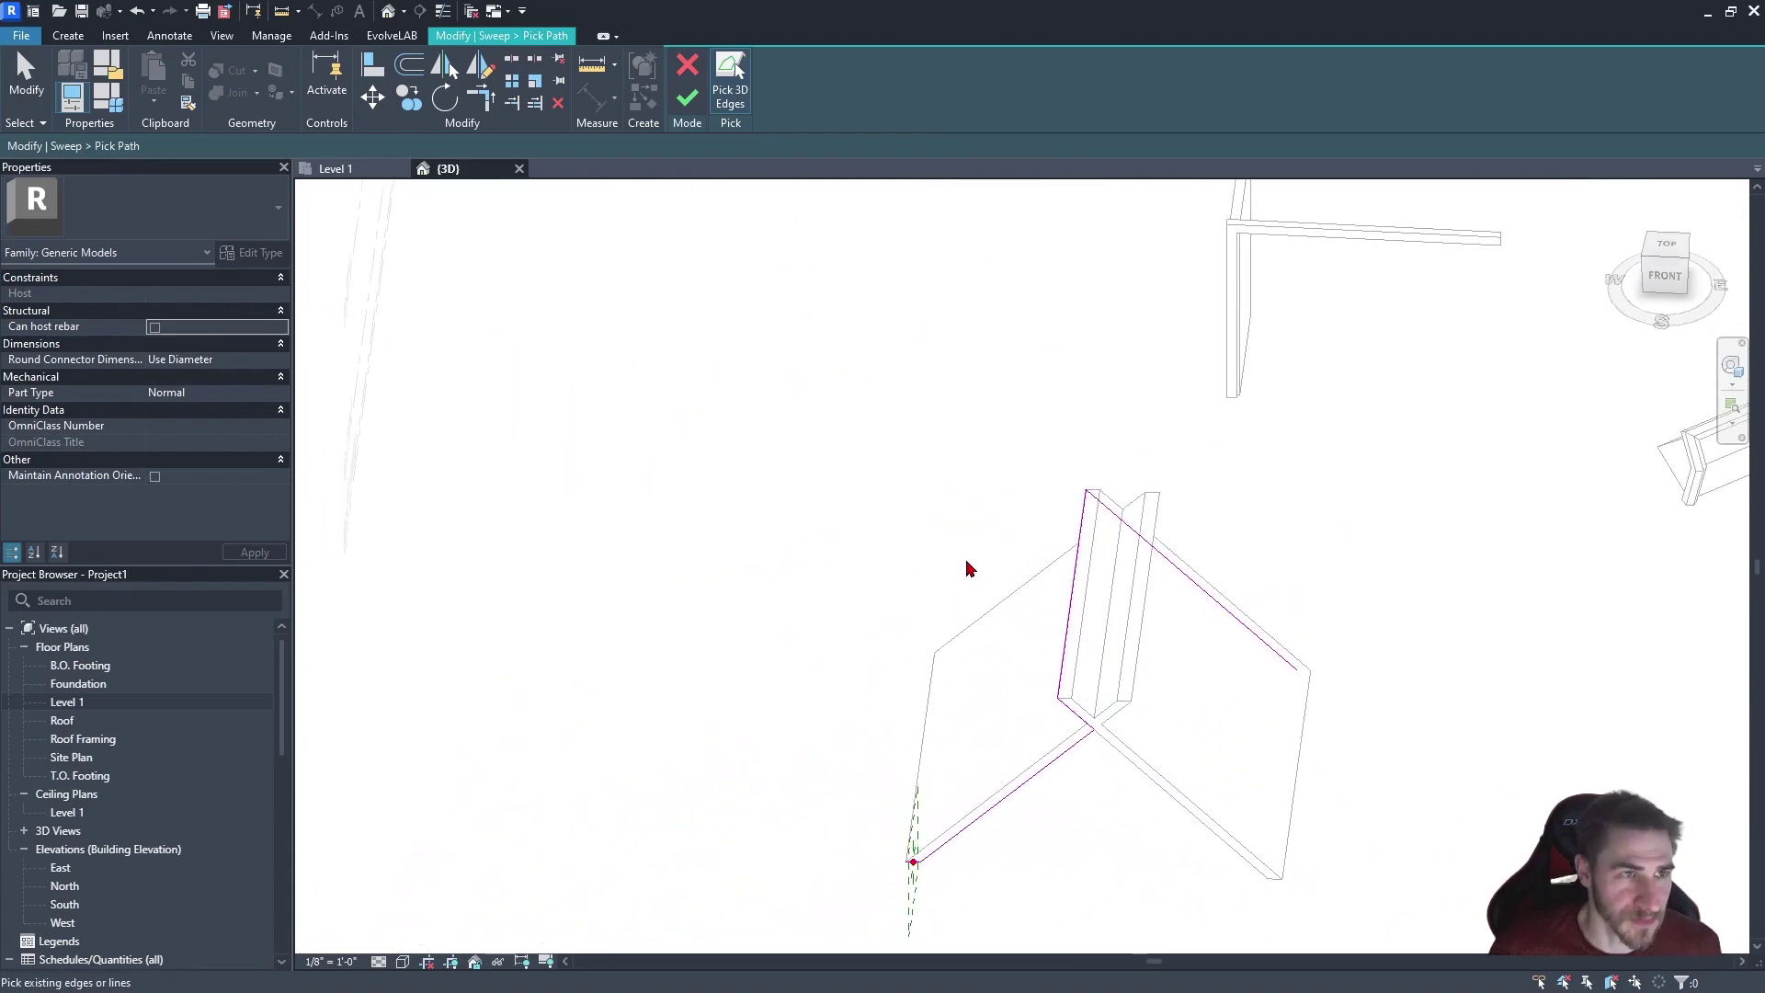
{"action": "middle_click_drag", "start_coordinate": [1008, 498], "coordinate": [912, 467]}
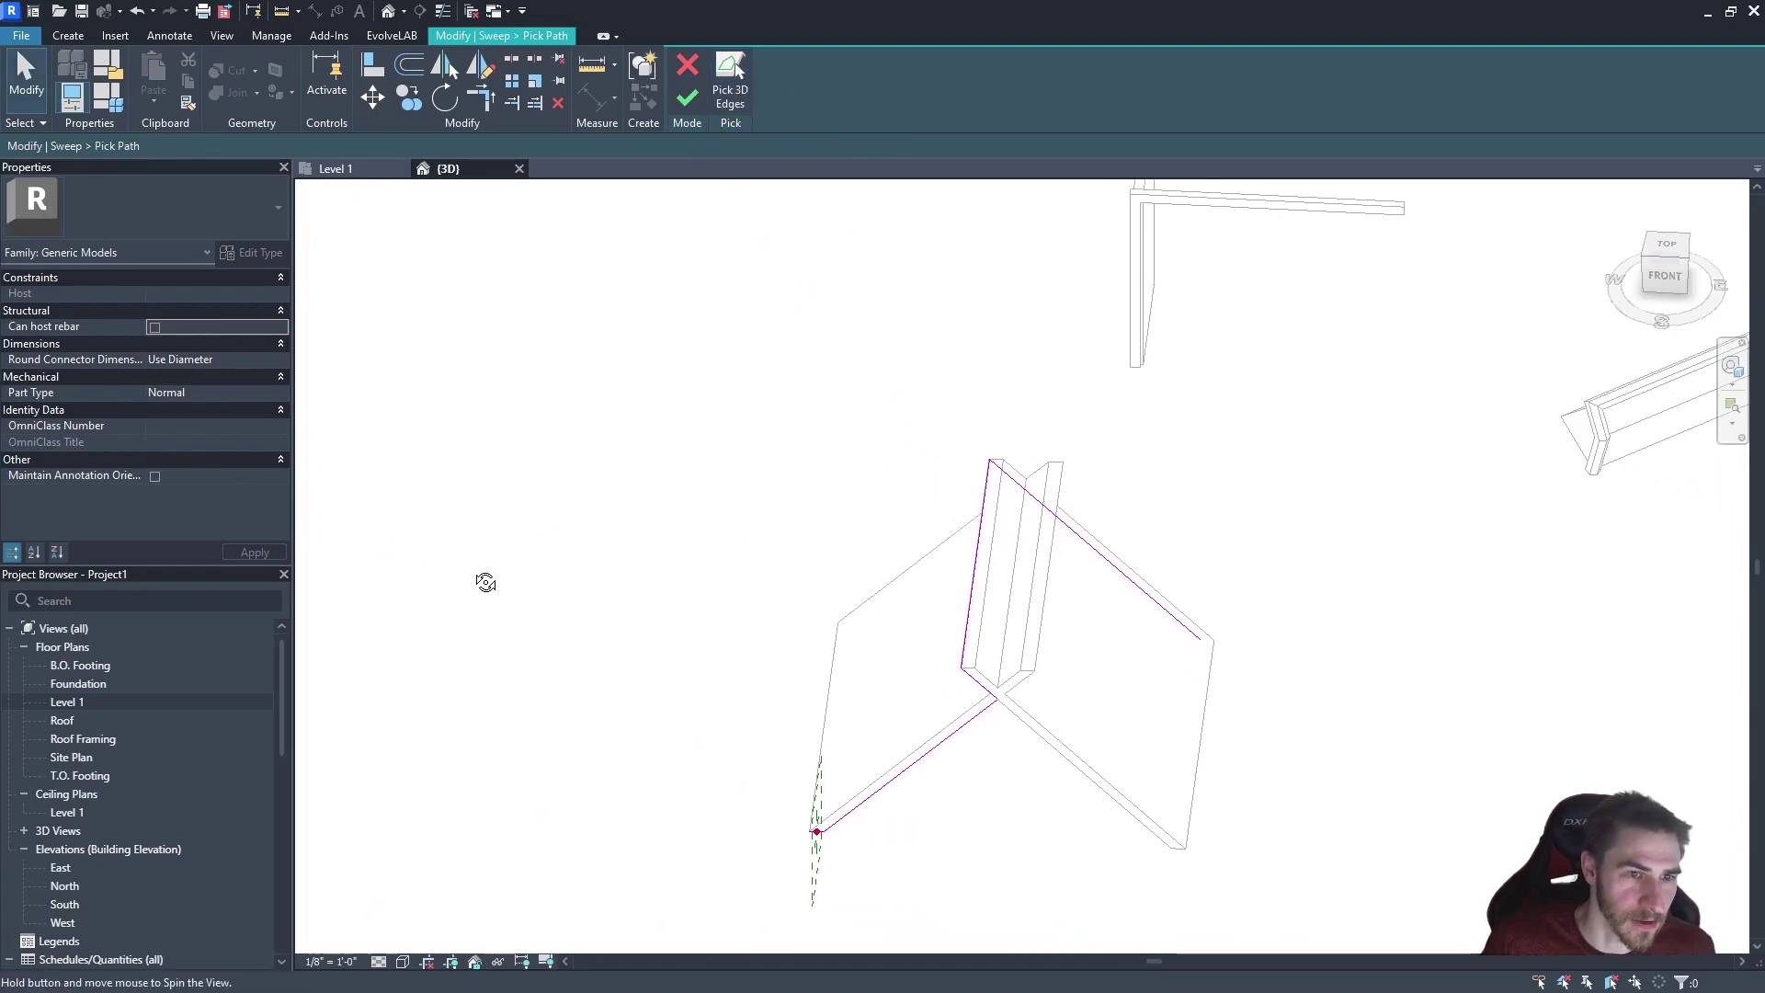
{"action": "middle_click_drag", "start_coordinate": [486, 582], "coordinate": [500, 520], "text": "shift"}
{"action": "scroll", "coordinate": [867, 637], "scroll_direction": "up", "scroll_amount": 3}
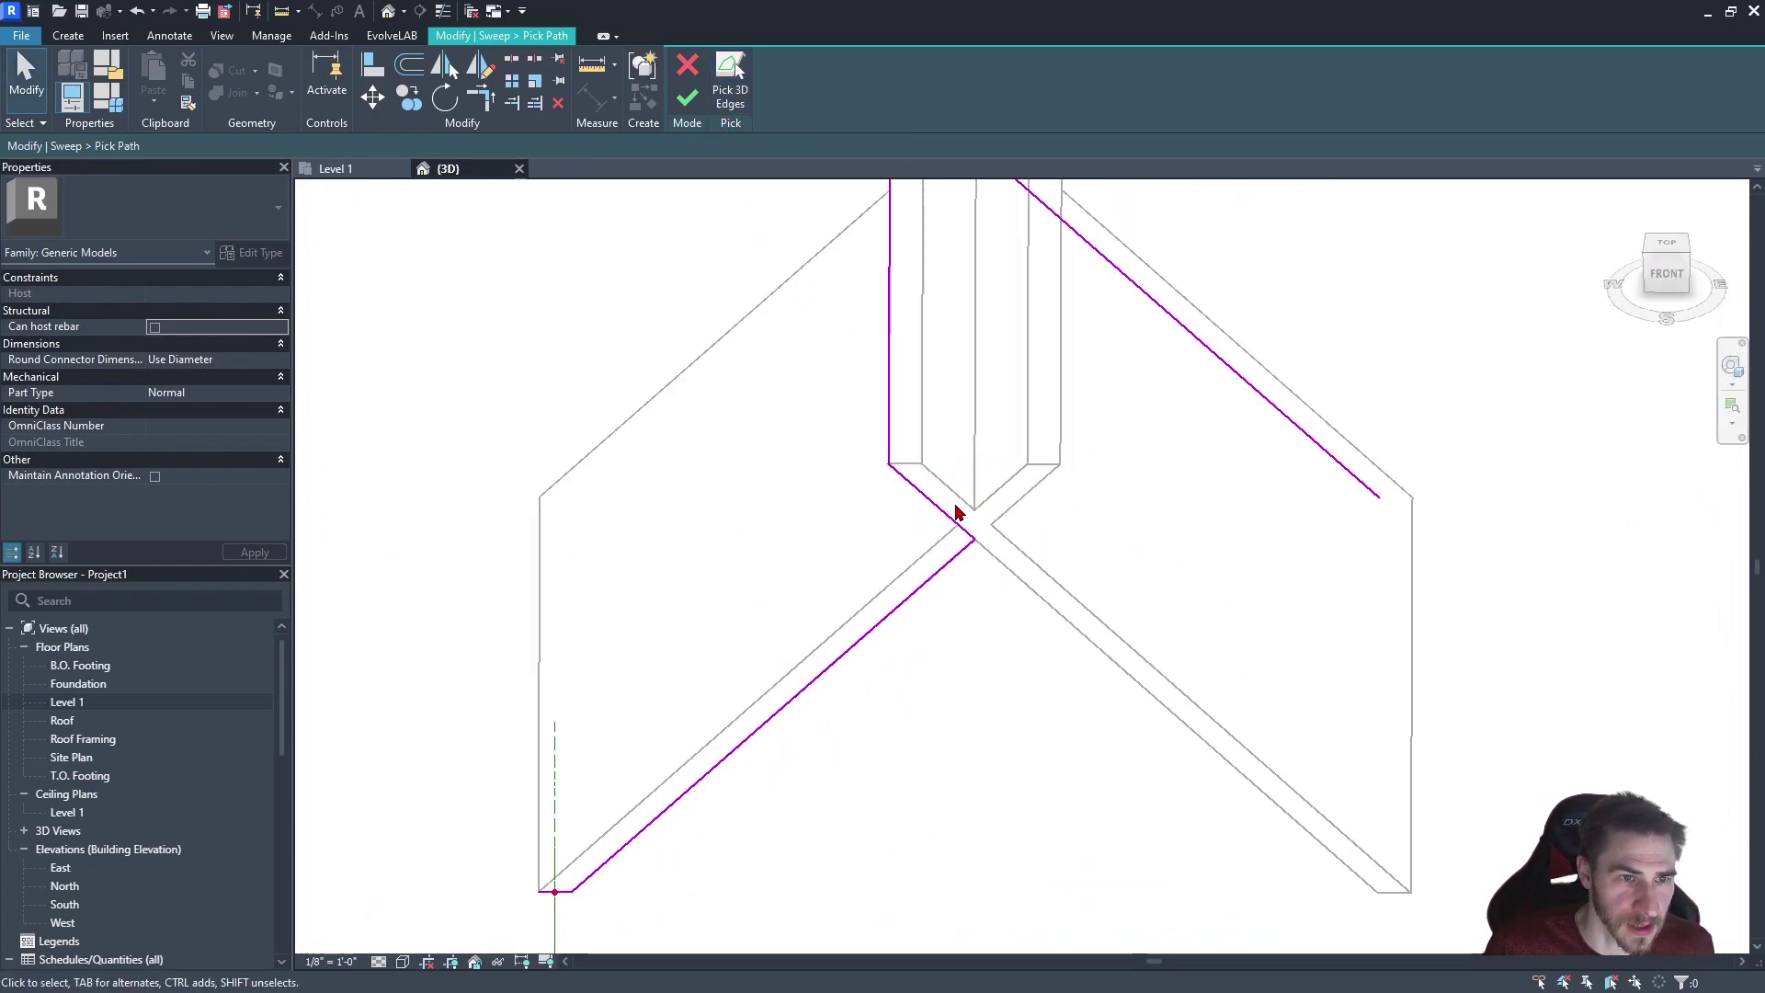
Finish the sweep path, then open and exit the profile sketch without changes
{"action": "left_click", "coordinate": [686, 97]}
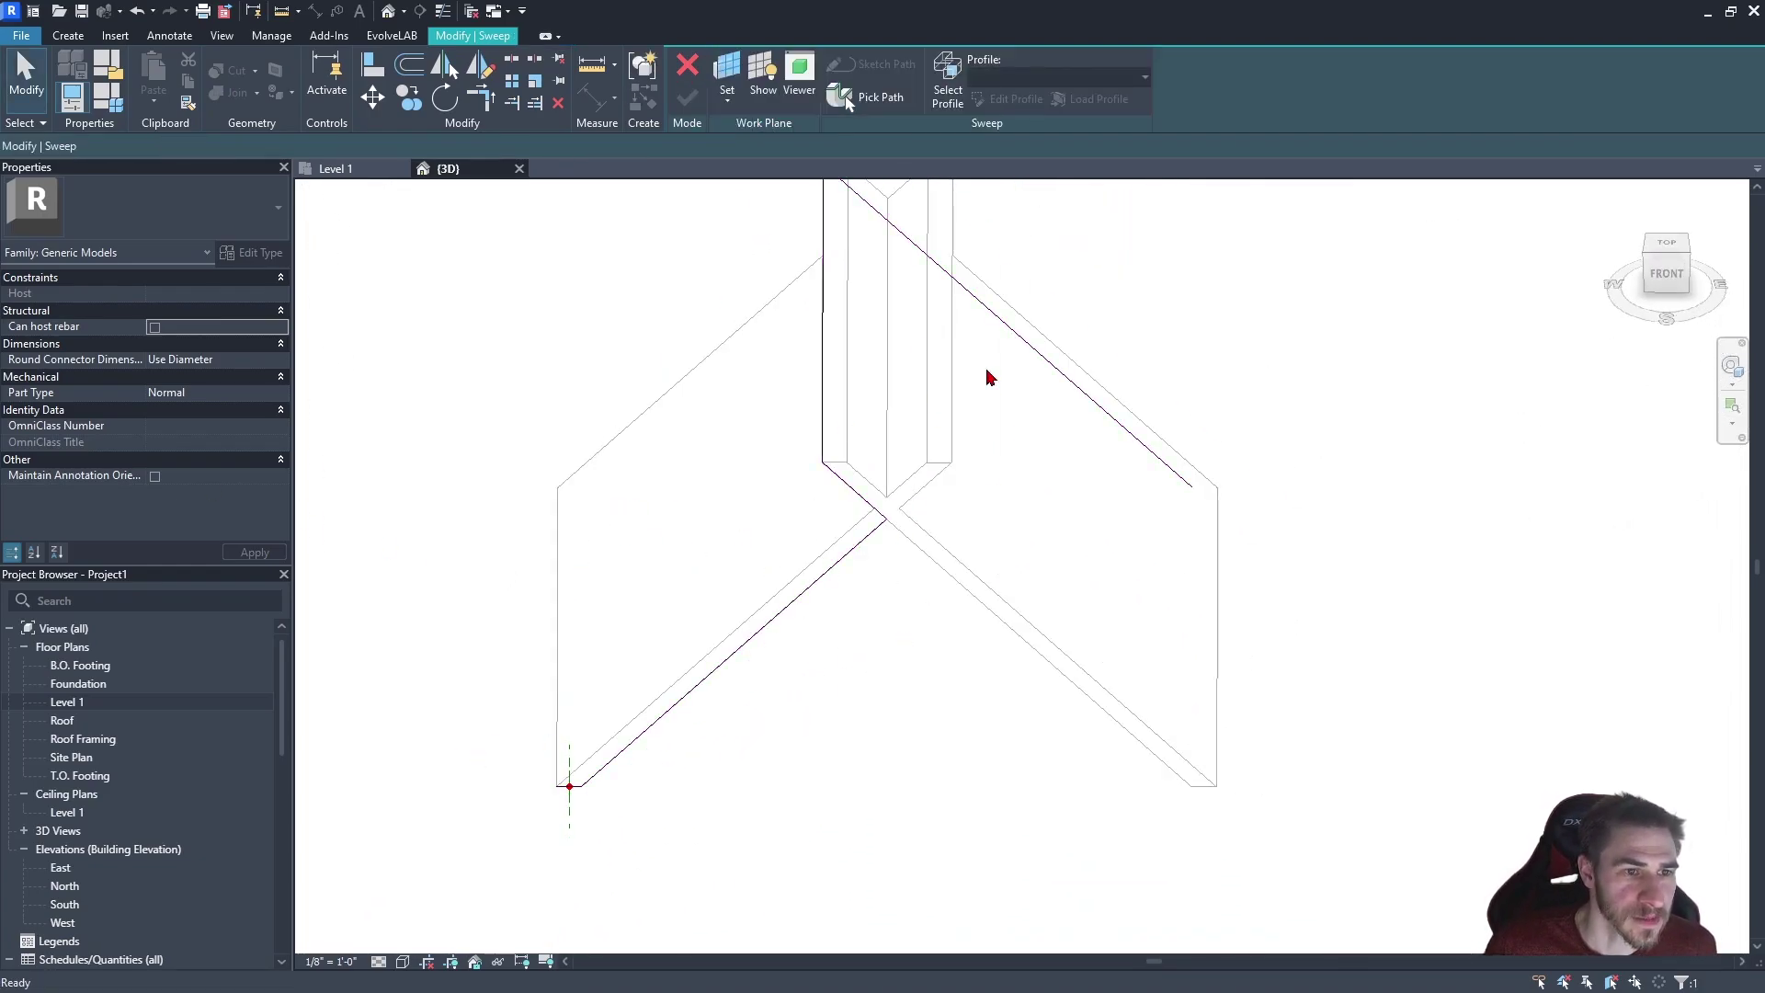
{"action": "mouse_move", "coordinate": [1024, 363]}
{"action": "middle_mouse_down"}
{"action": "mouse_move", "coordinate": [914, 536]}
{"action": "mouse_move", "coordinate": [1186, 539]}
{"action": "mouse_move", "coordinate": [999, 564]}
{"action": "mouse_move", "coordinate": [681, 247]}
{"action": "middle_mouse_up"}
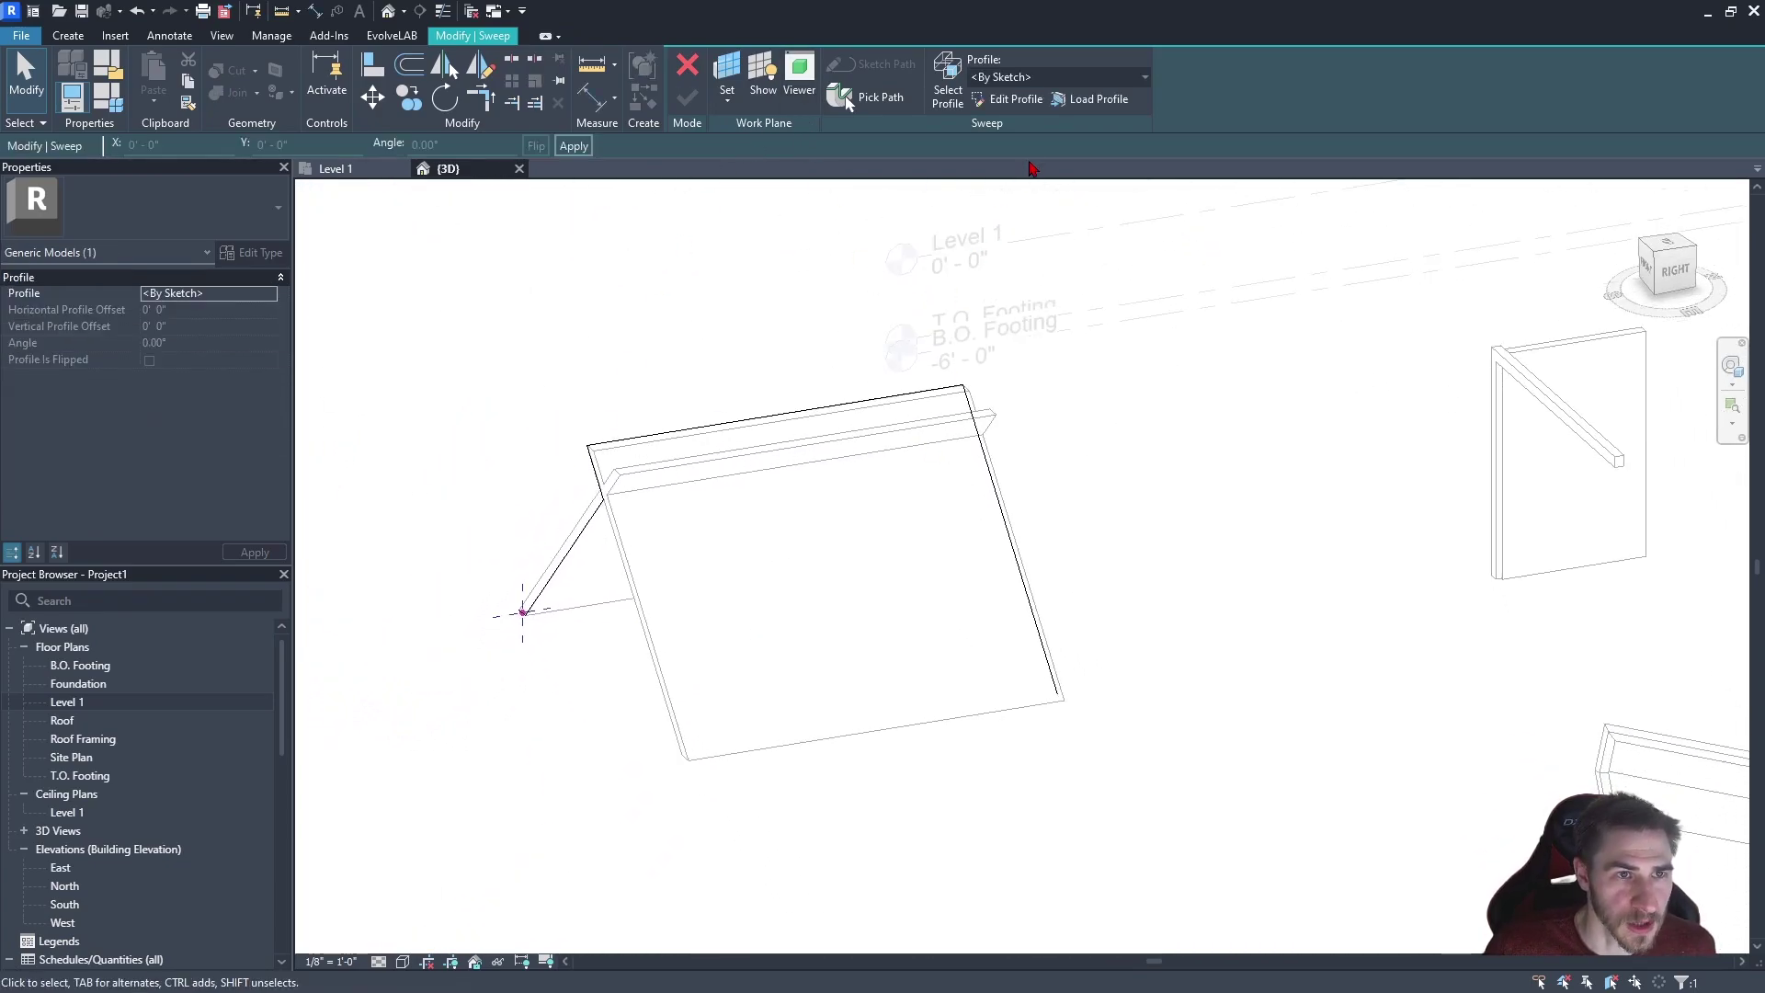
{"action": "left_click", "coordinate": [1017, 98]}
{"action": "middle_click_drag", "start_coordinate": [761, 491], "coordinate": [871, 566], "text": "shift"}
{"action": "left_click", "coordinate": [687, 66]}
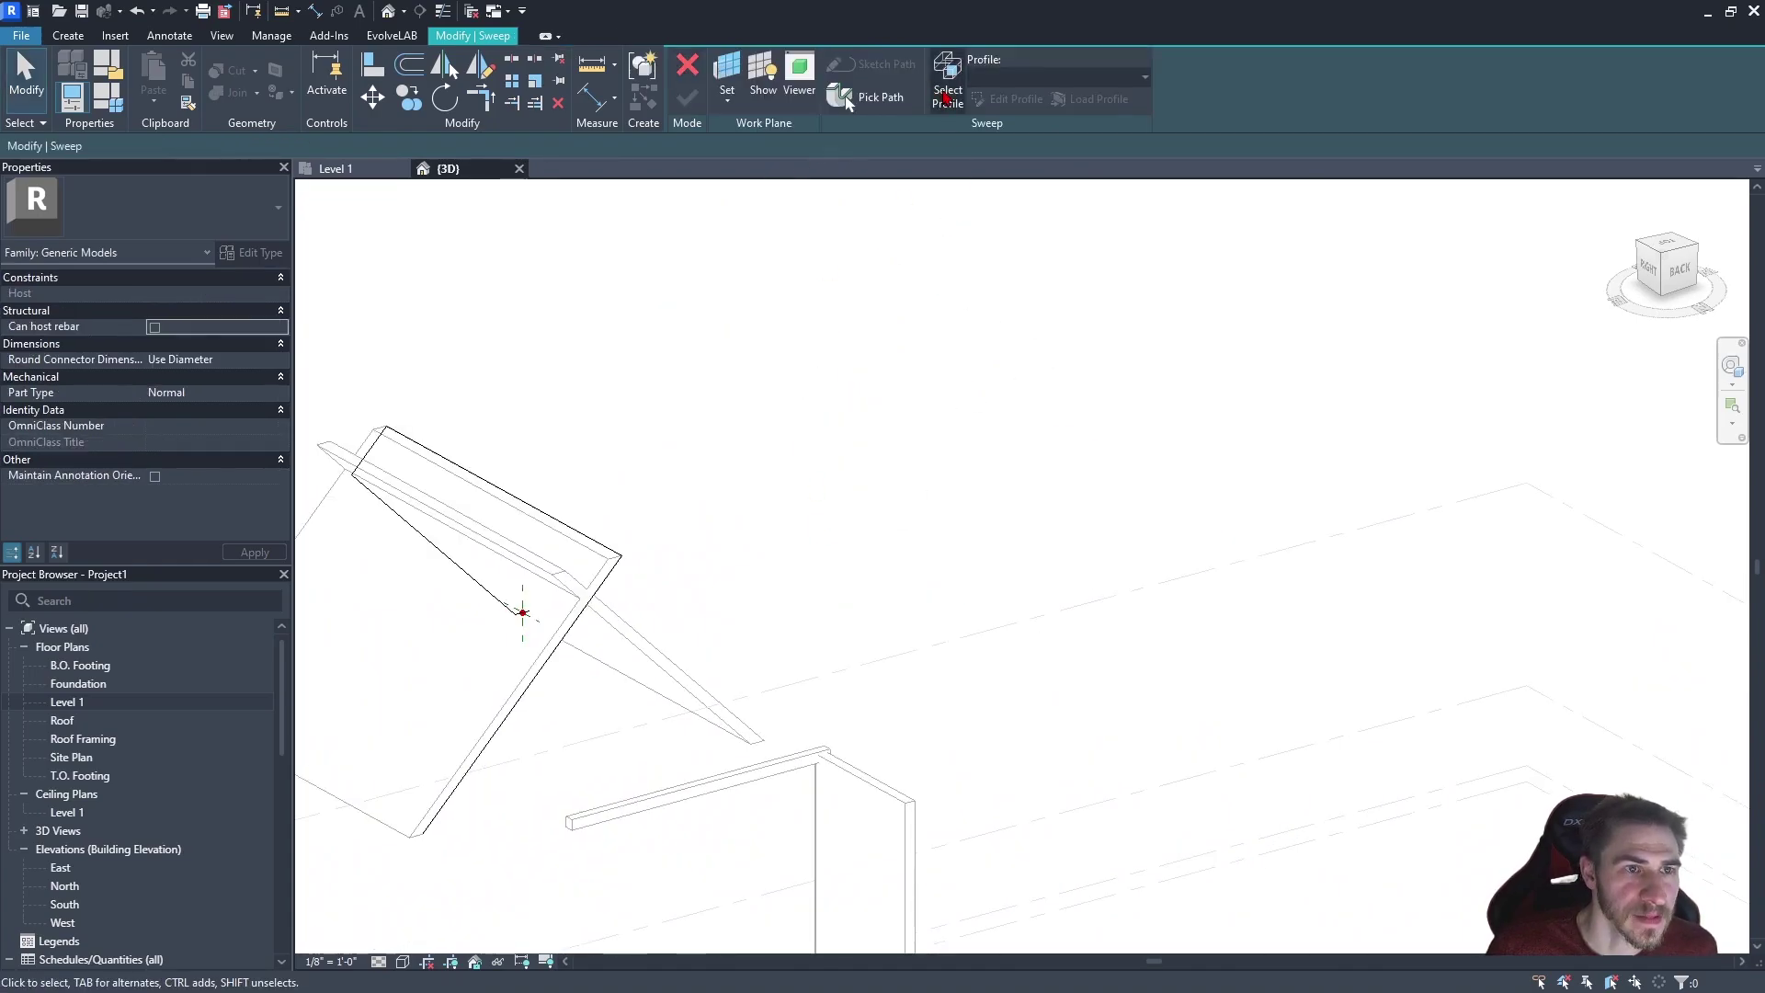
Re-pick the path from 3D edges, finish it, and list the available sweep profiles
{"action": "left_click", "coordinate": [855, 99]}
{"action": "scroll", "coordinate": [769, 727], "scroll_direction": "up", "scroll_amount": 3}
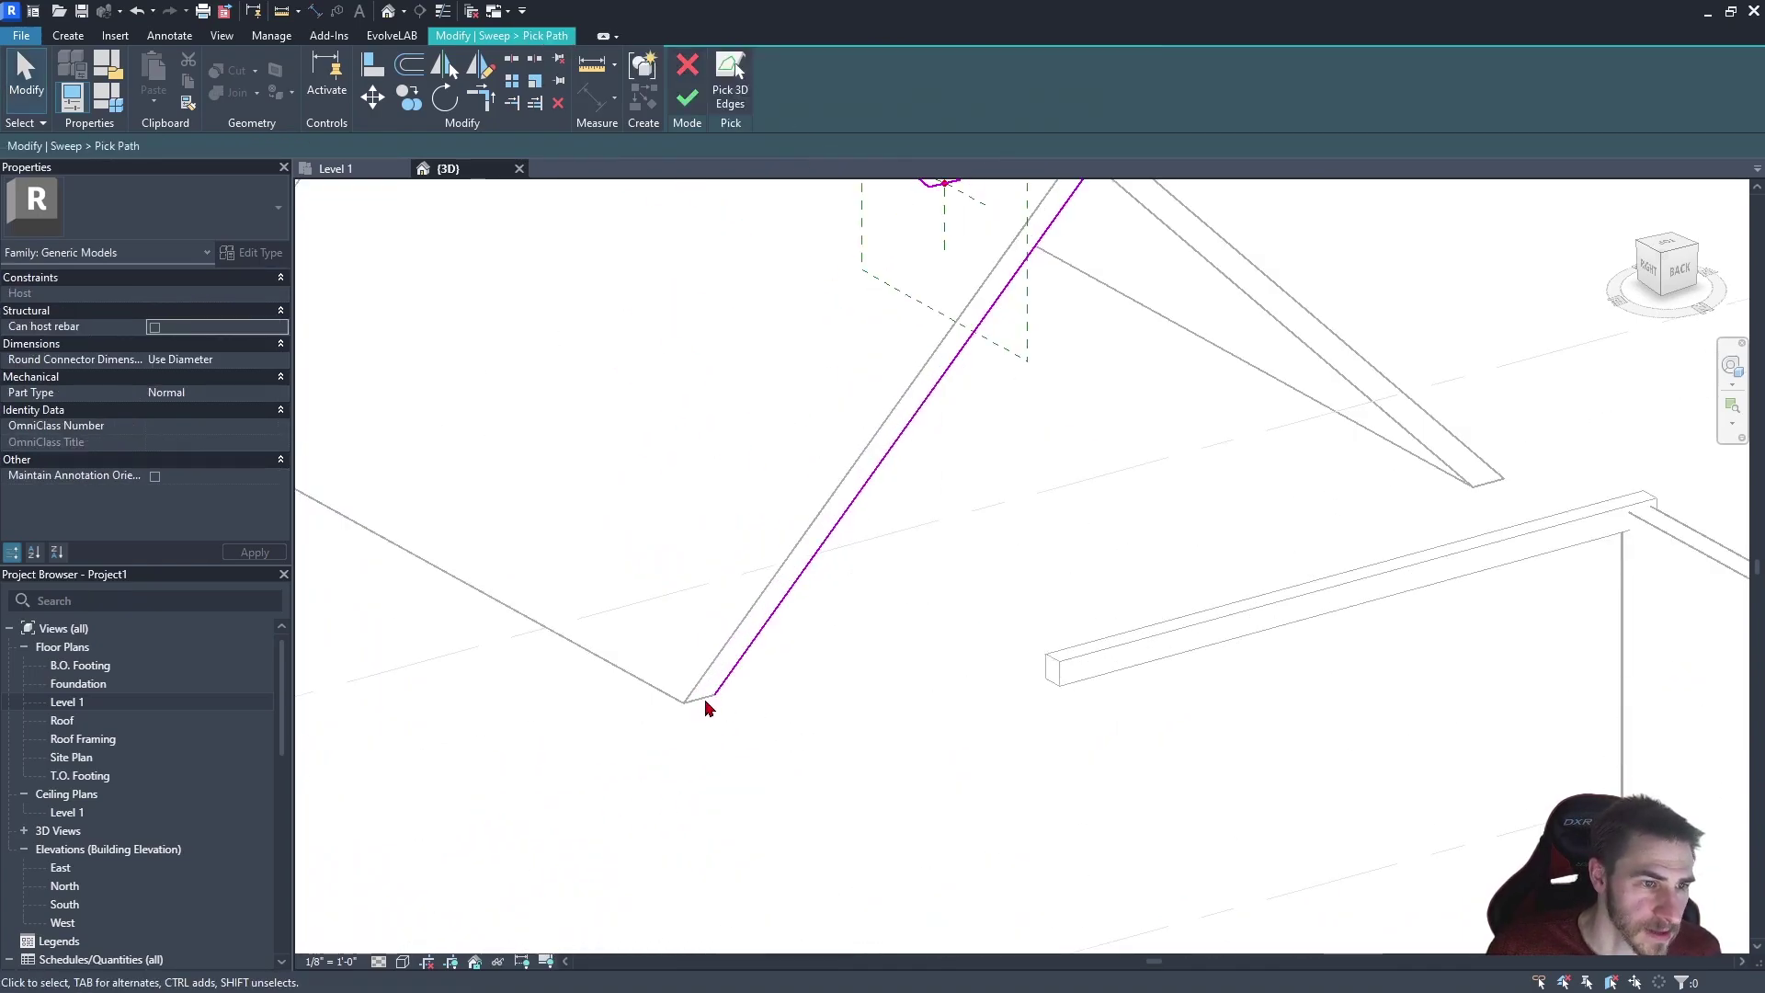
{"action": "left_click", "coordinate": [727, 91]}
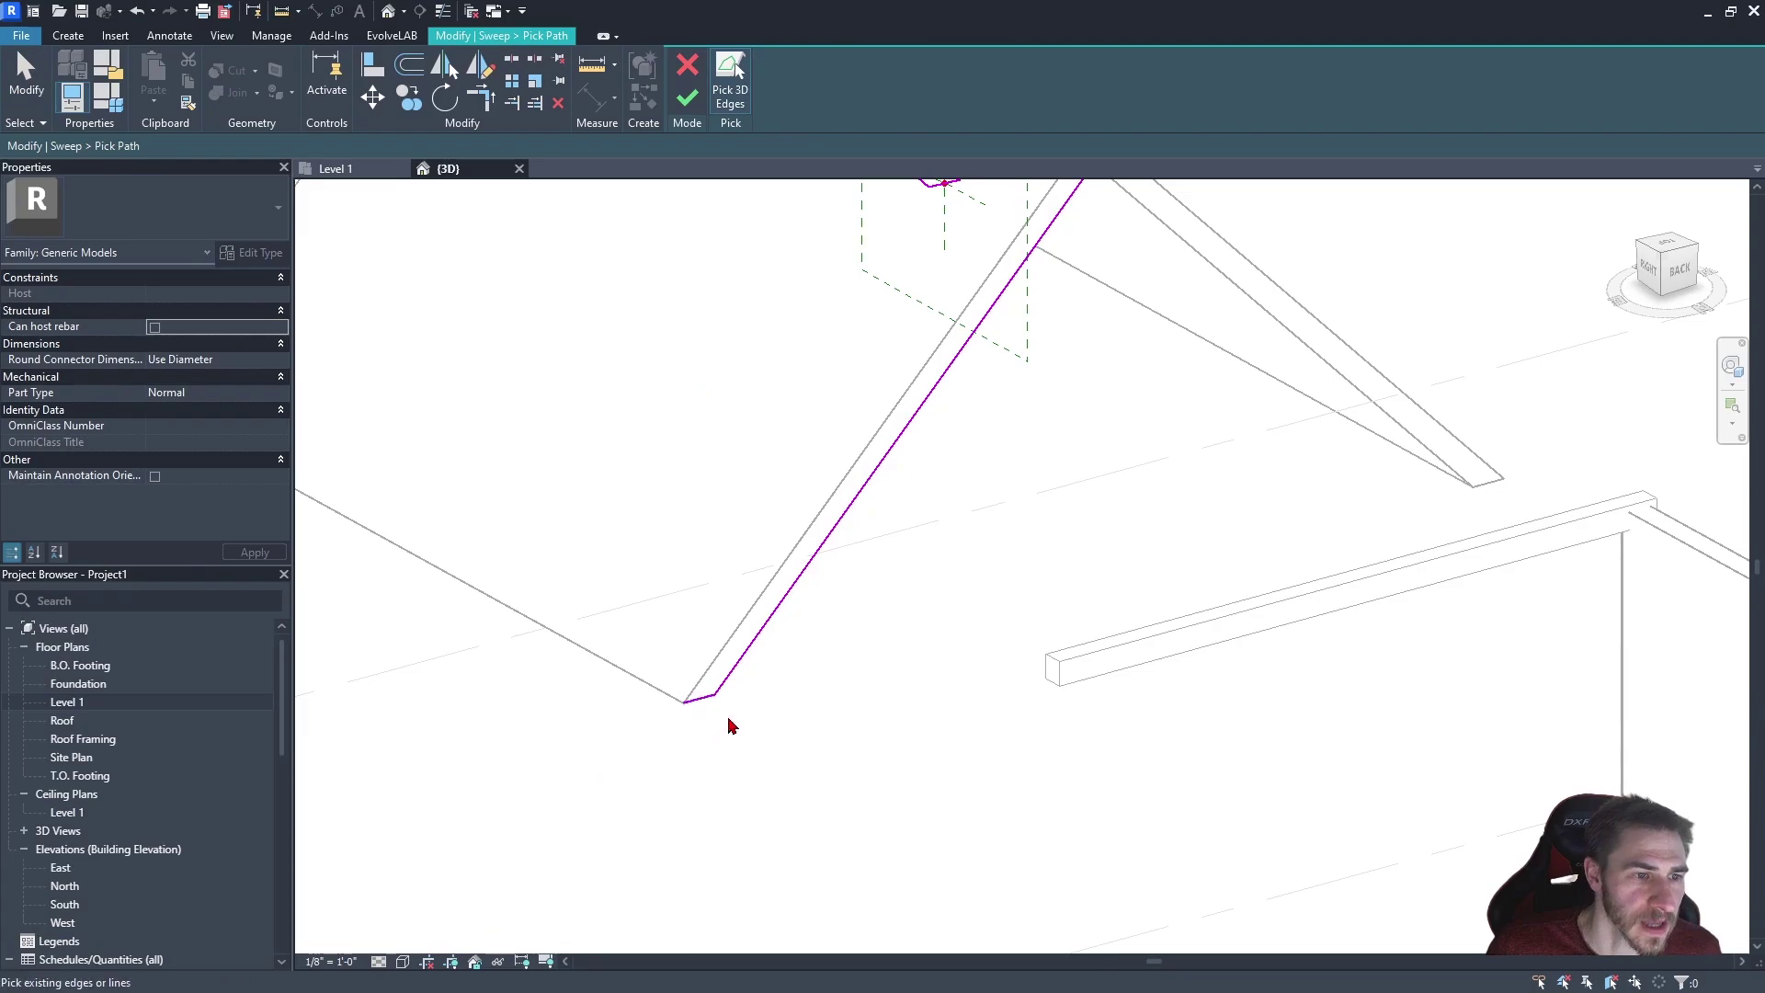
{"action": "scroll", "coordinate": [759, 745], "scroll_direction": "down", "scroll_amount": 3}
{"action": "left_click", "coordinate": [687, 100]}
{"action": "mouse_move", "coordinate": [867, 599]}
{"action": "middle_mouse_down", "text": "shift"}
{"action": "mouse_move", "coordinate": [773, 591]}
{"action": "mouse_move", "coordinate": [1143, 384]}
{"action": "middle_mouse_up", "text": "shift"}
{"action": "left_click", "coordinate": [949, 83]}
Keep the sweep profile at <By Sketch> and draw a hexagon at the path start
{"action": "left_click", "coordinate": [1060, 78]}
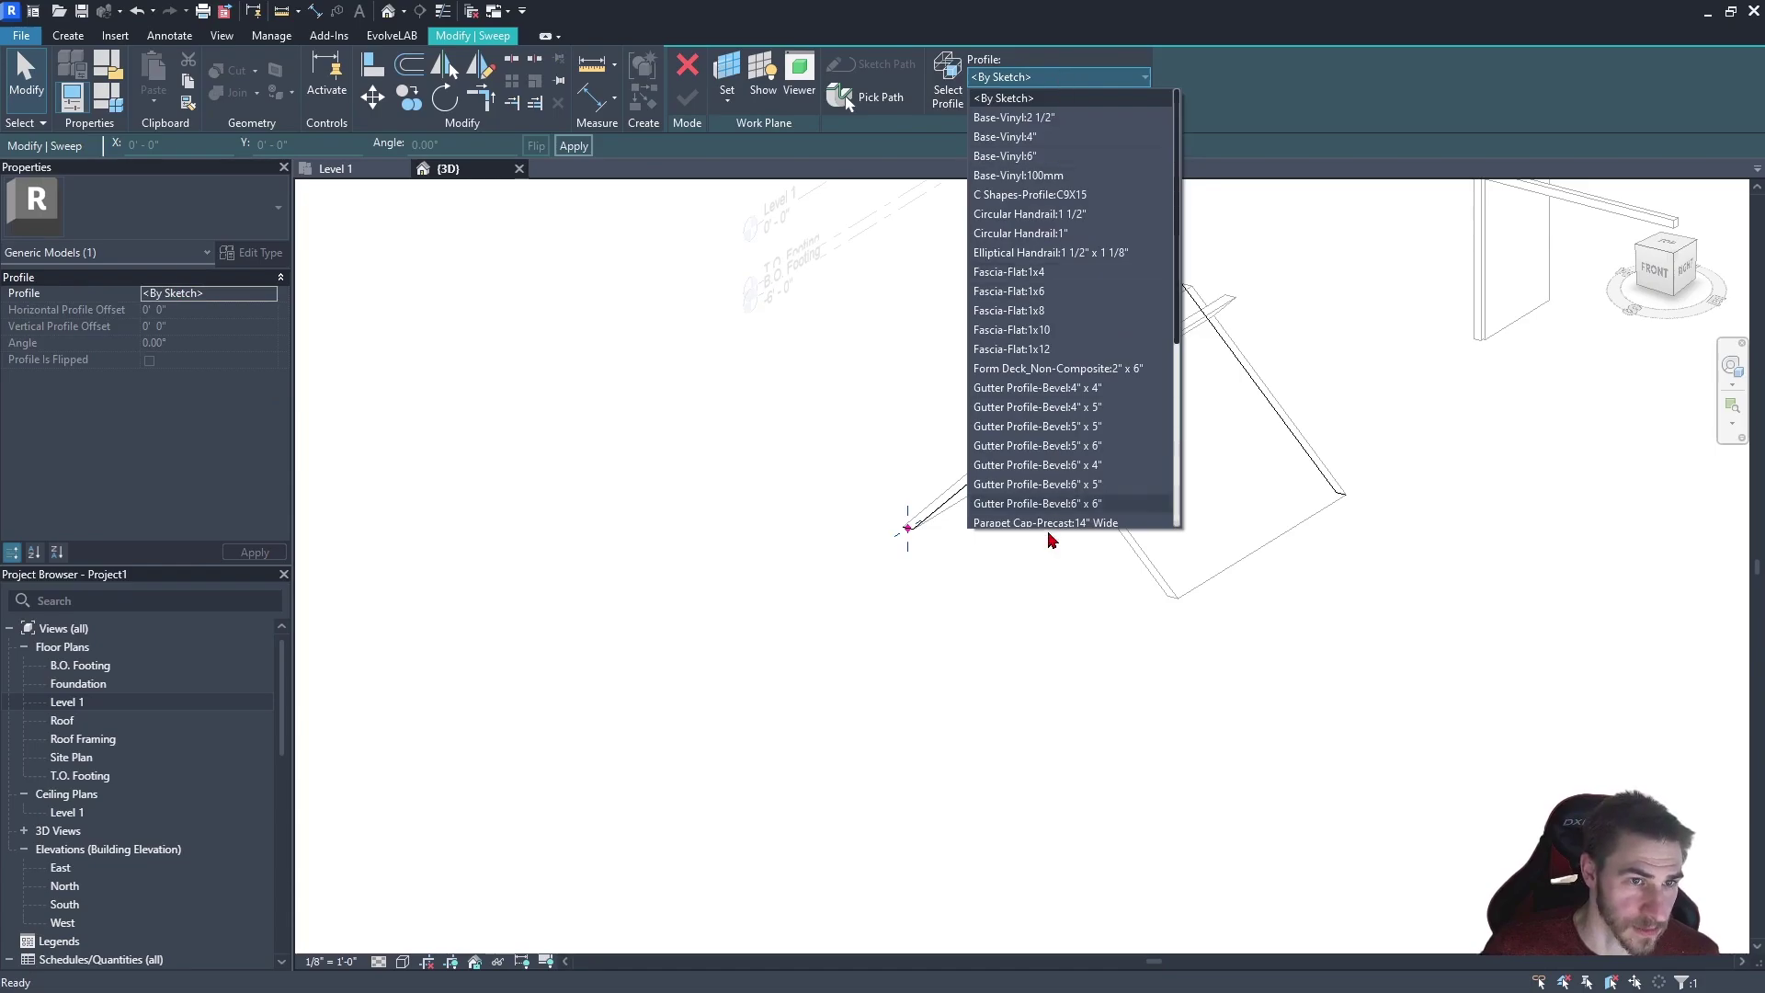
{"action": "left_click", "coordinate": [1004, 99]}
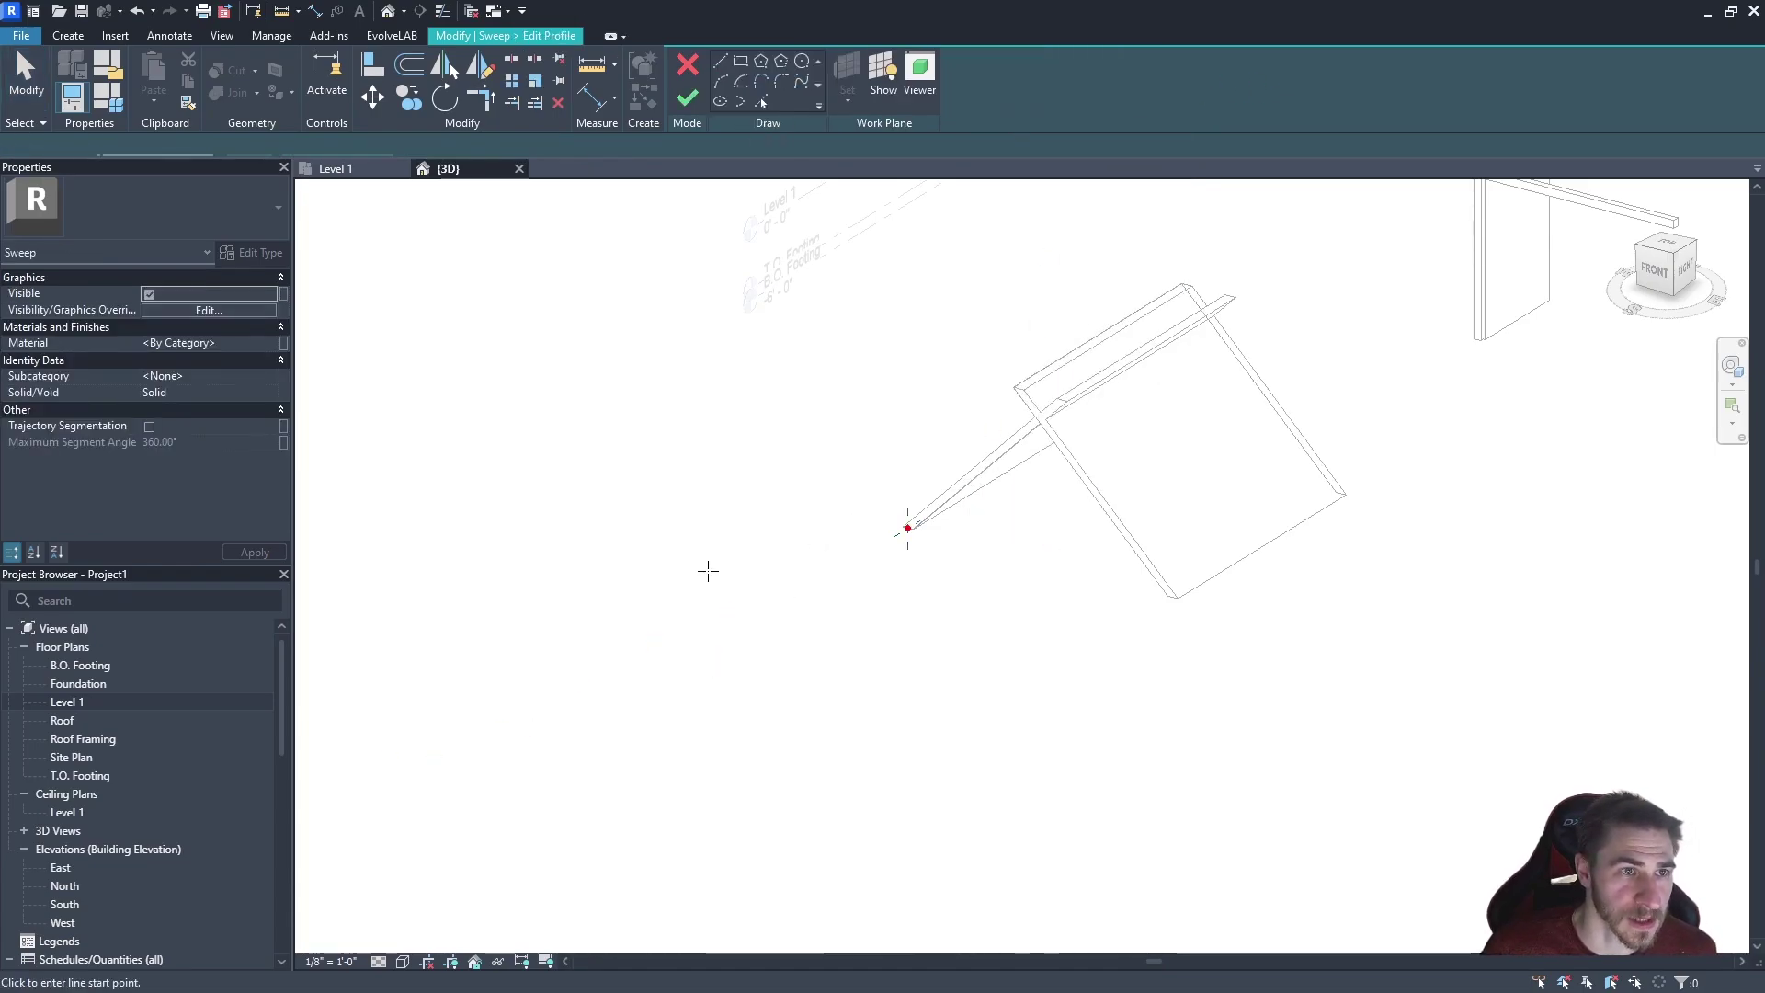
{"action": "middle_click_drag", "start_coordinate": [697, 572], "coordinate": [859, 626], "text": "shift"}
{"action": "middle_click_drag", "start_coordinate": [637, 642], "coordinate": [874, 603], "text": "shift"}
{"action": "scroll", "coordinate": [782, 362], "scroll_direction": "up", "scroll_amount": 2}
{"action": "scroll", "coordinate": [670, 492], "scroll_direction": "up", "scroll_amount": 2}
{"action": "scroll", "coordinate": [759, 690], "scroll_direction": "up", "scroll_amount": 1}
{"action": "left_click", "coordinate": [802, 667]}
{"action": "mouse_move", "coordinate": [759, 562]}
{"action": "middle_mouse_down", "text": "shift"}
{"action": "mouse_move", "coordinate": [777, 571]}
{"action": "mouse_move", "coordinate": [755, 562]}
{"action": "middle_mouse_up", "text": "shift"}
{"action": "left_click", "coordinate": [775, 573]}
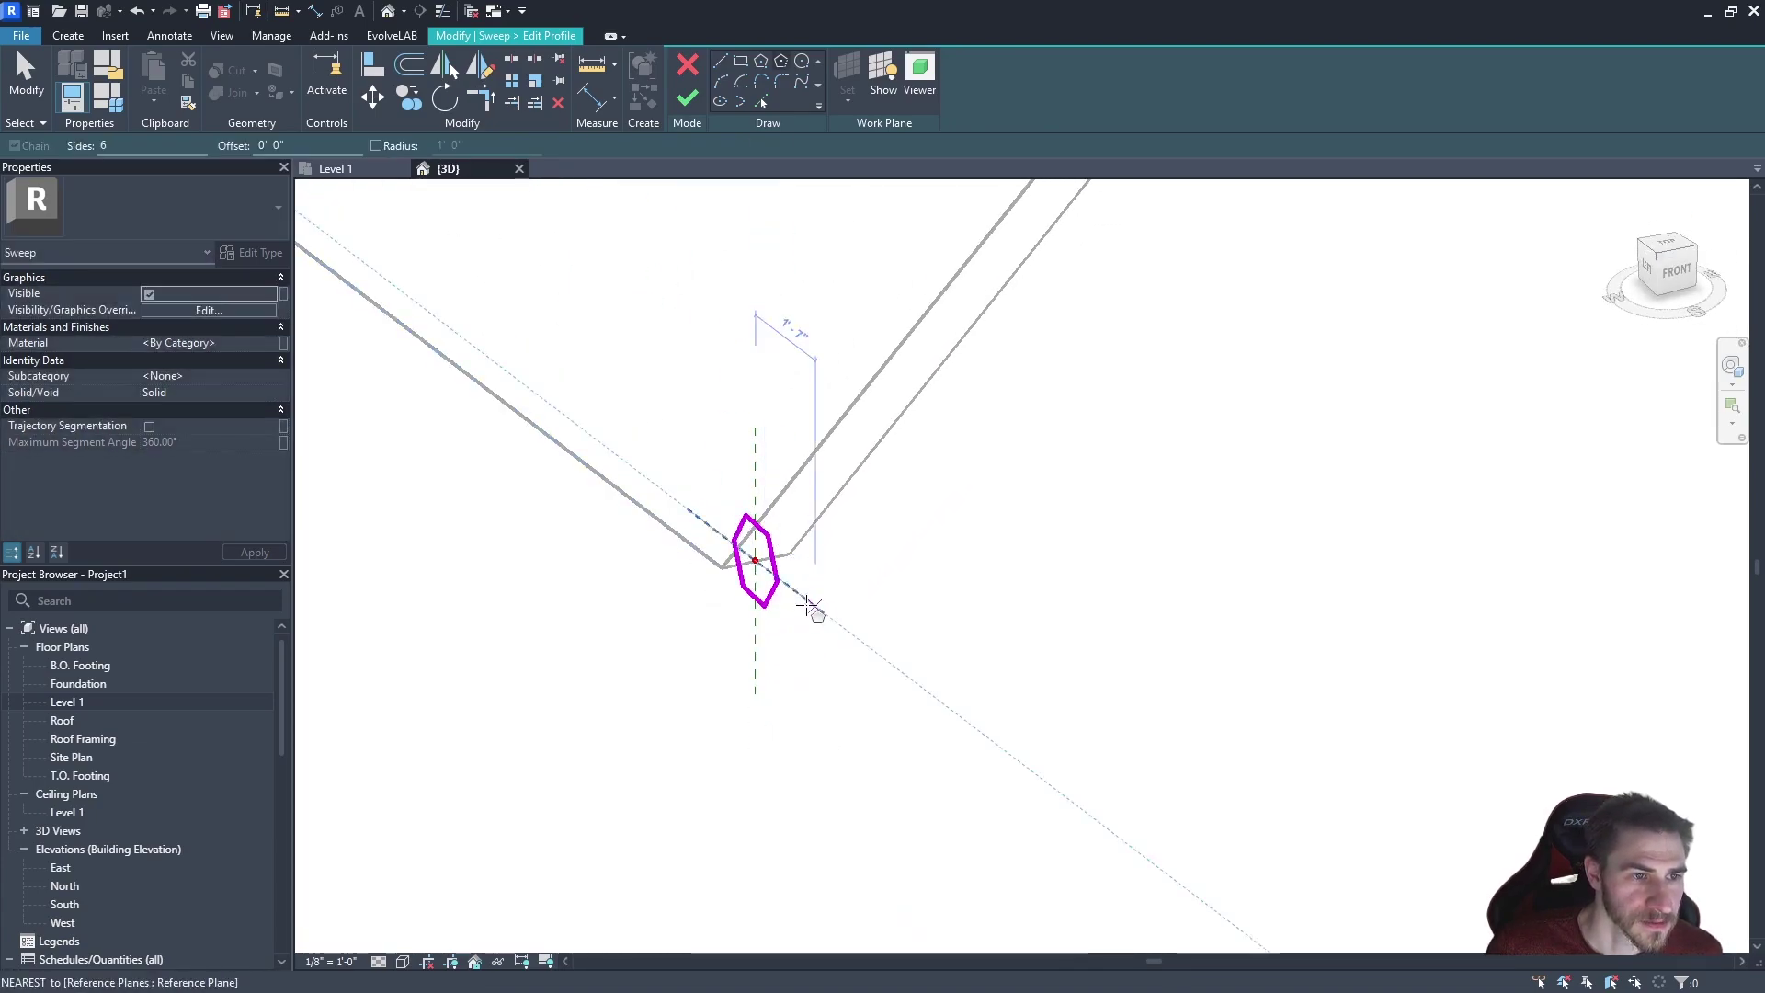
{"action": "key", "text": "Escape"}
{"action": "key", "text": "Escape"}
Finish the profile and sweep, forming an L-shaped hexagonal solid along both walls
{"action": "left_click", "coordinate": [687, 100]}
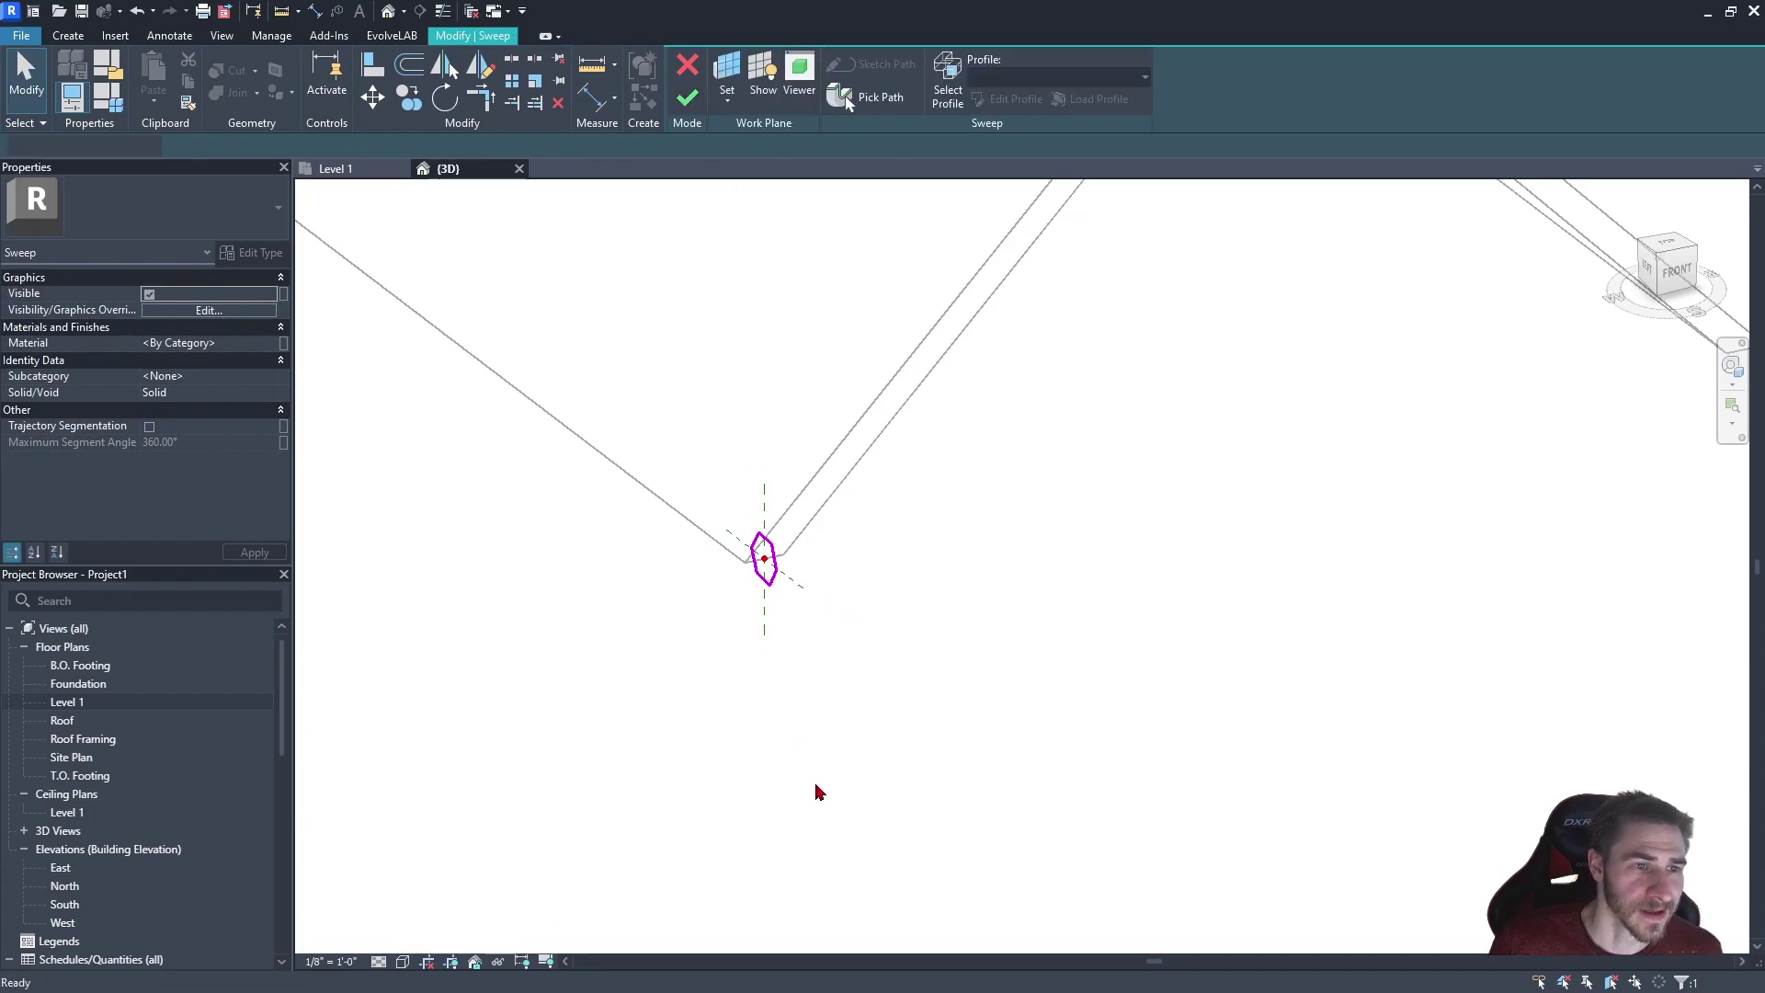
{"action": "scroll", "coordinate": [811, 821], "scroll_direction": "down", "scroll_amount": 3}
{"action": "left_click", "coordinate": [687, 100]}
{"action": "mouse_move", "coordinate": [952, 718]}
{"action": "middle_mouse_down", "text": "shift"}
{"action": "mouse_move", "coordinate": [1040, 548]}
{"action": "mouse_move", "coordinate": [984, 709]}
{"action": "middle_mouse_up", "text": "shift"}
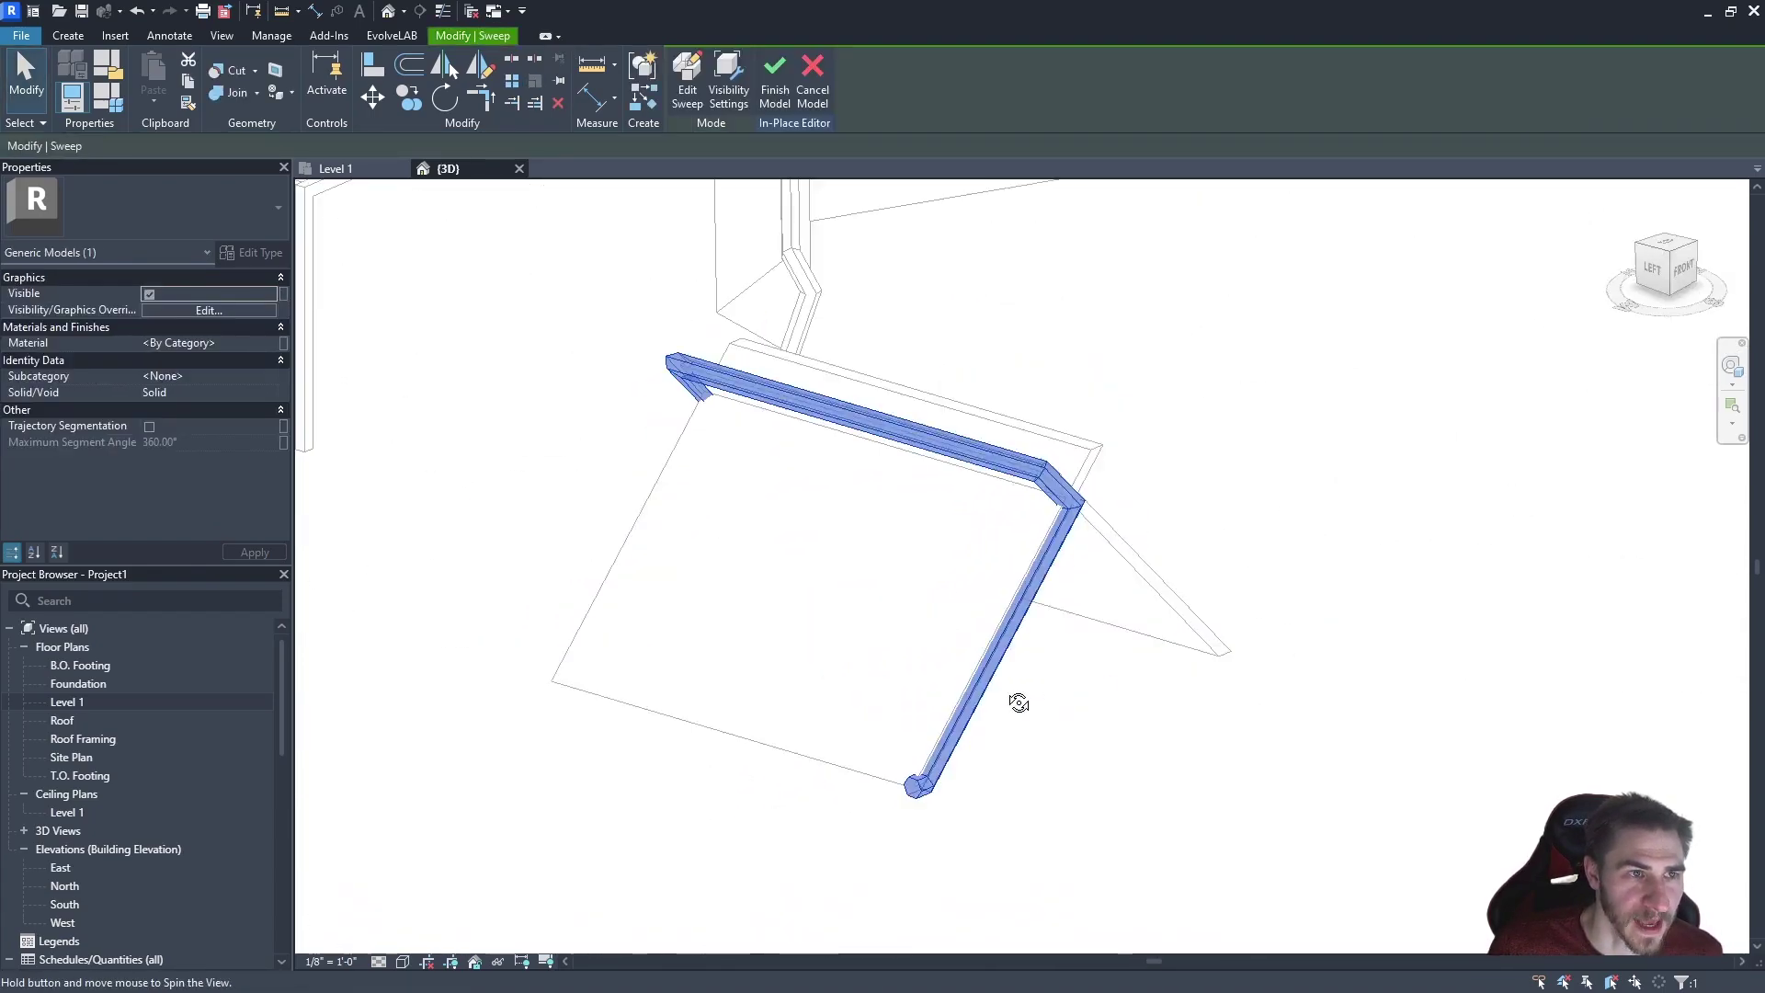
Finish the in-place sweep model and deselect it
{"action": "left_click", "coordinate": [774, 86]}
{"action": "left_click", "coordinate": [740, 417]}
{"action": "mouse_move", "coordinate": [741, 418]}
{"action": "middle_mouse_down", "text": "shift"}
{"action": "mouse_move", "coordinate": [800, 598]}
{"action": "mouse_move", "coordinate": [926, 643]}
{"action": "middle_mouse_up", "text": "shift"}
Select both slanted walls and hide them so the sweep stands alone
{"action": "left_click", "coordinate": [838, 670]}
{"action": "middle_click_drag", "start_coordinate": [804, 659], "coordinate": [674, 684], "text": "shift"}
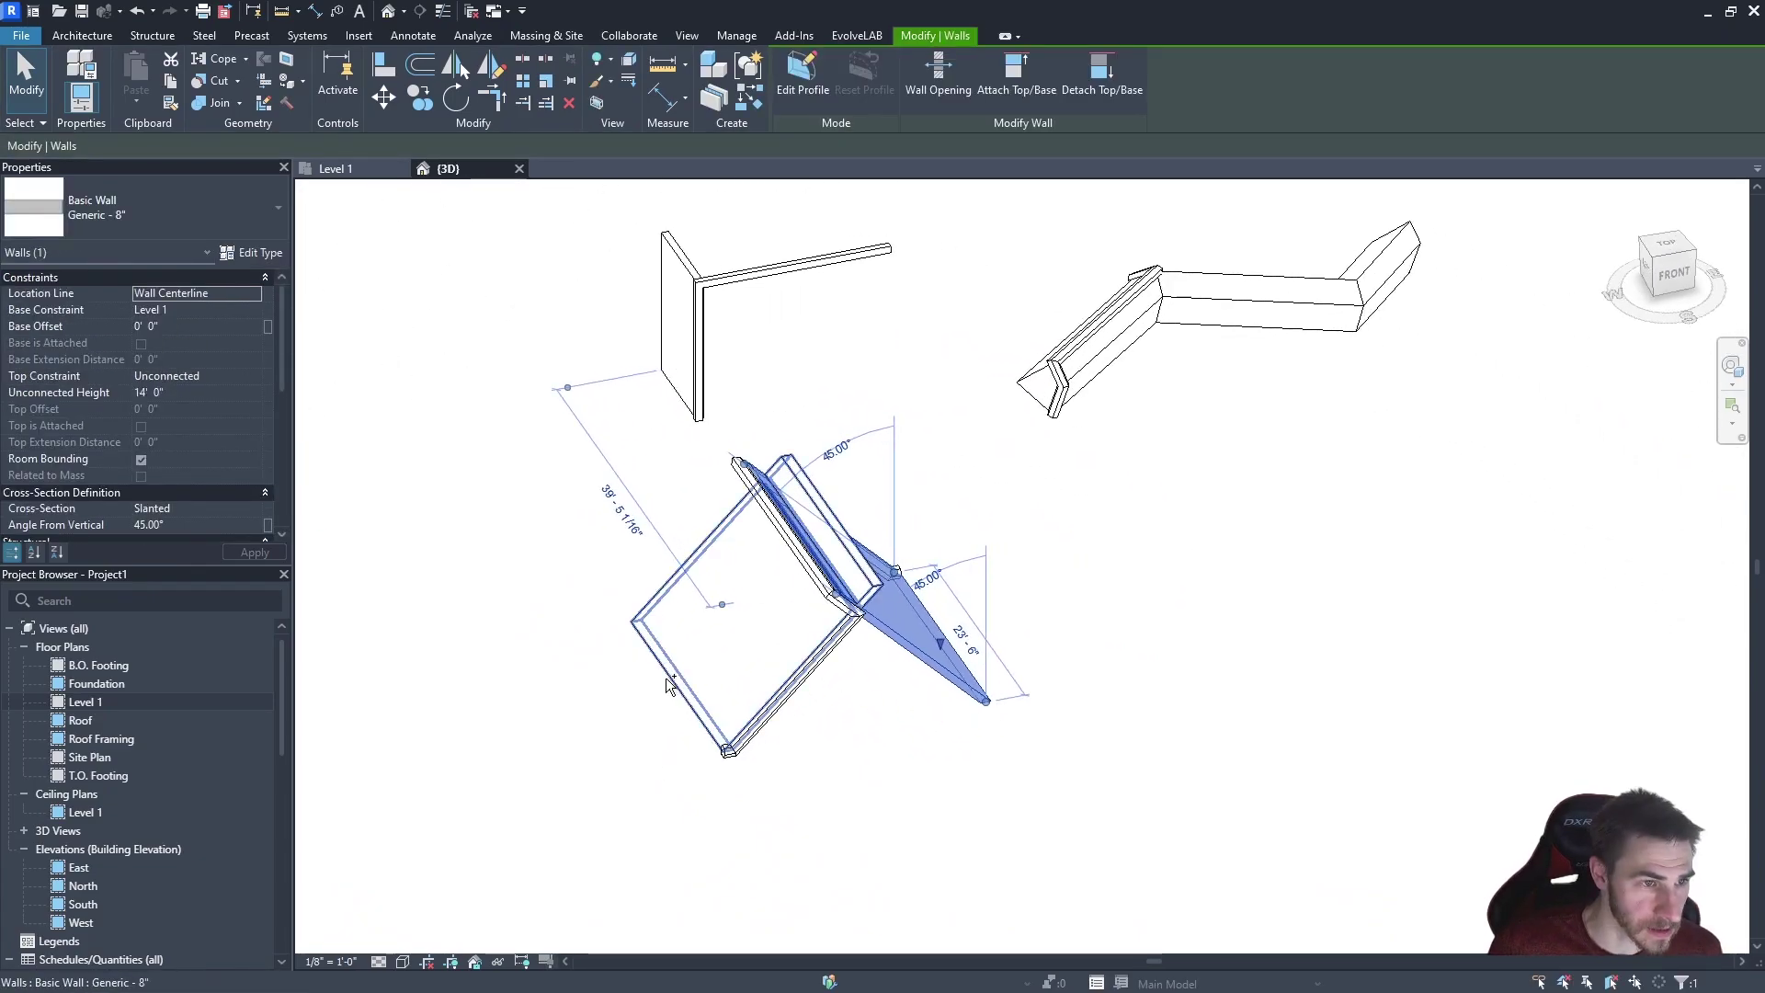
{"action": "left_click", "coordinate": [674, 684], "text": "ctrl"}
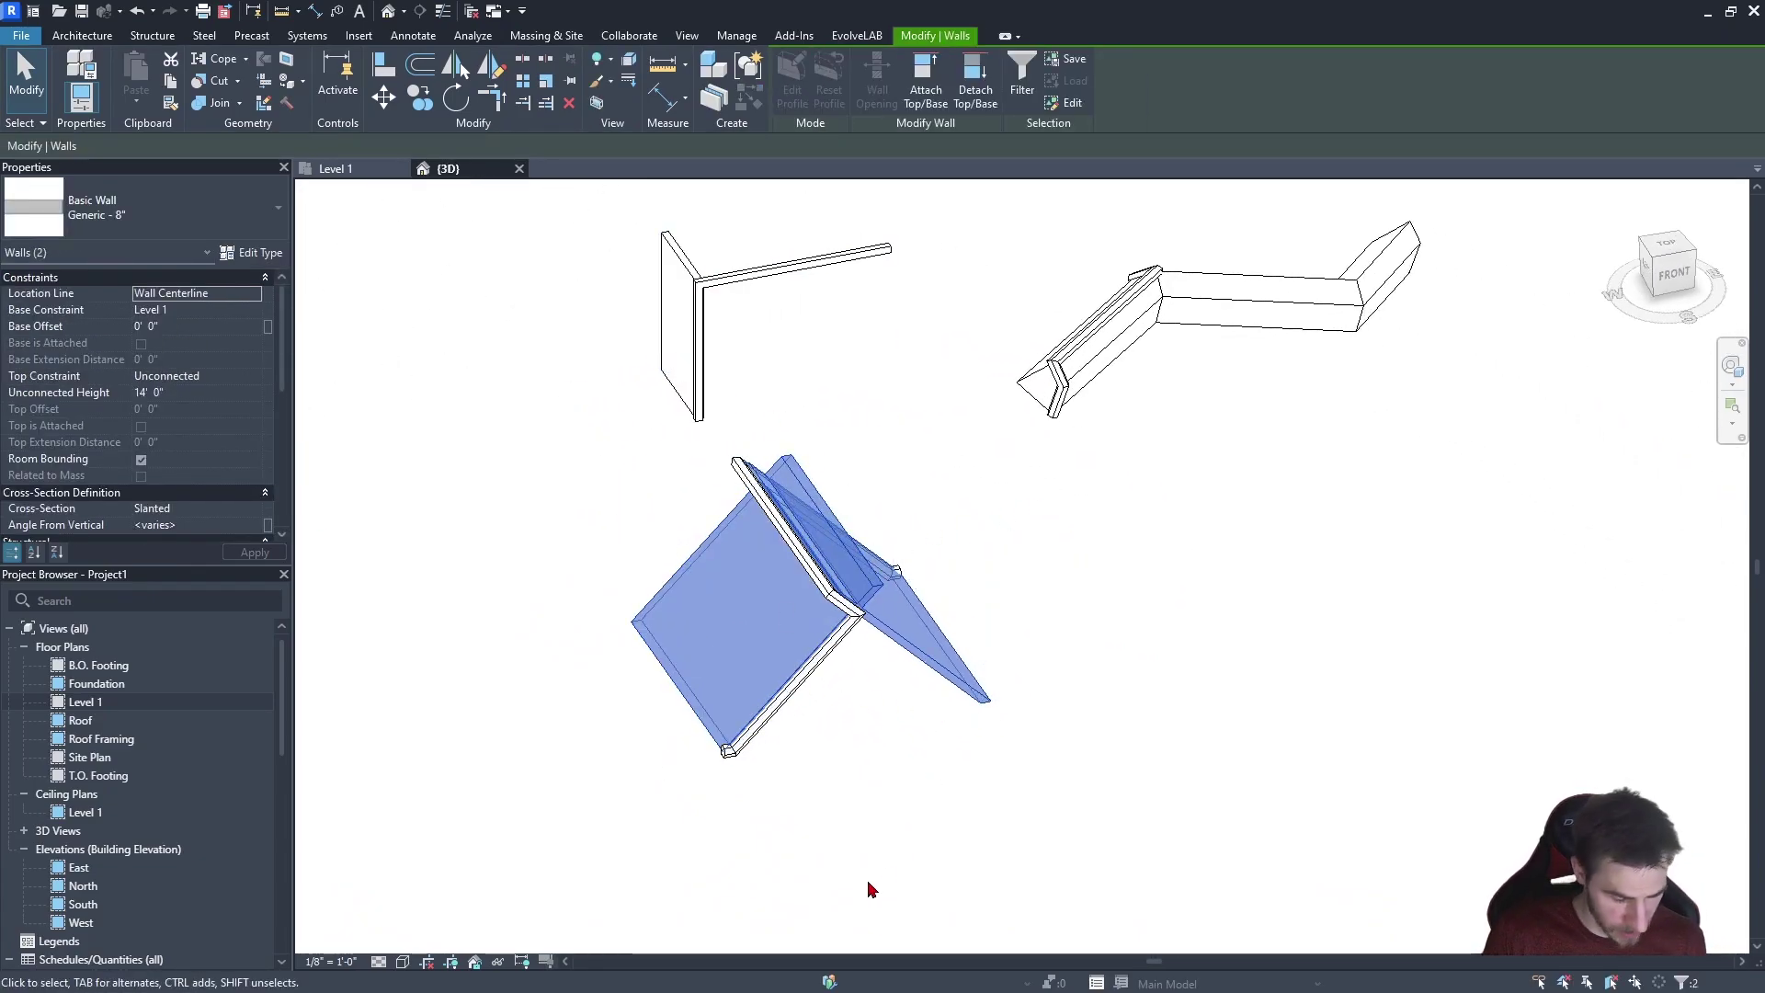
{"action": "key", "text": "Escape"}
{"action": "mouse_move", "coordinate": [1245, 914]}
{"action": "middle_mouse_down", "text": "shift"}
{"action": "mouse_move", "coordinate": [852, 627]}
{"action": "mouse_move", "coordinate": [699, 556]}
{"action": "middle_mouse_up", "text": "shift"}
{"action": "scroll", "coordinate": [790, 622], "scroll_direction": "up", "scroll_amount": 3}
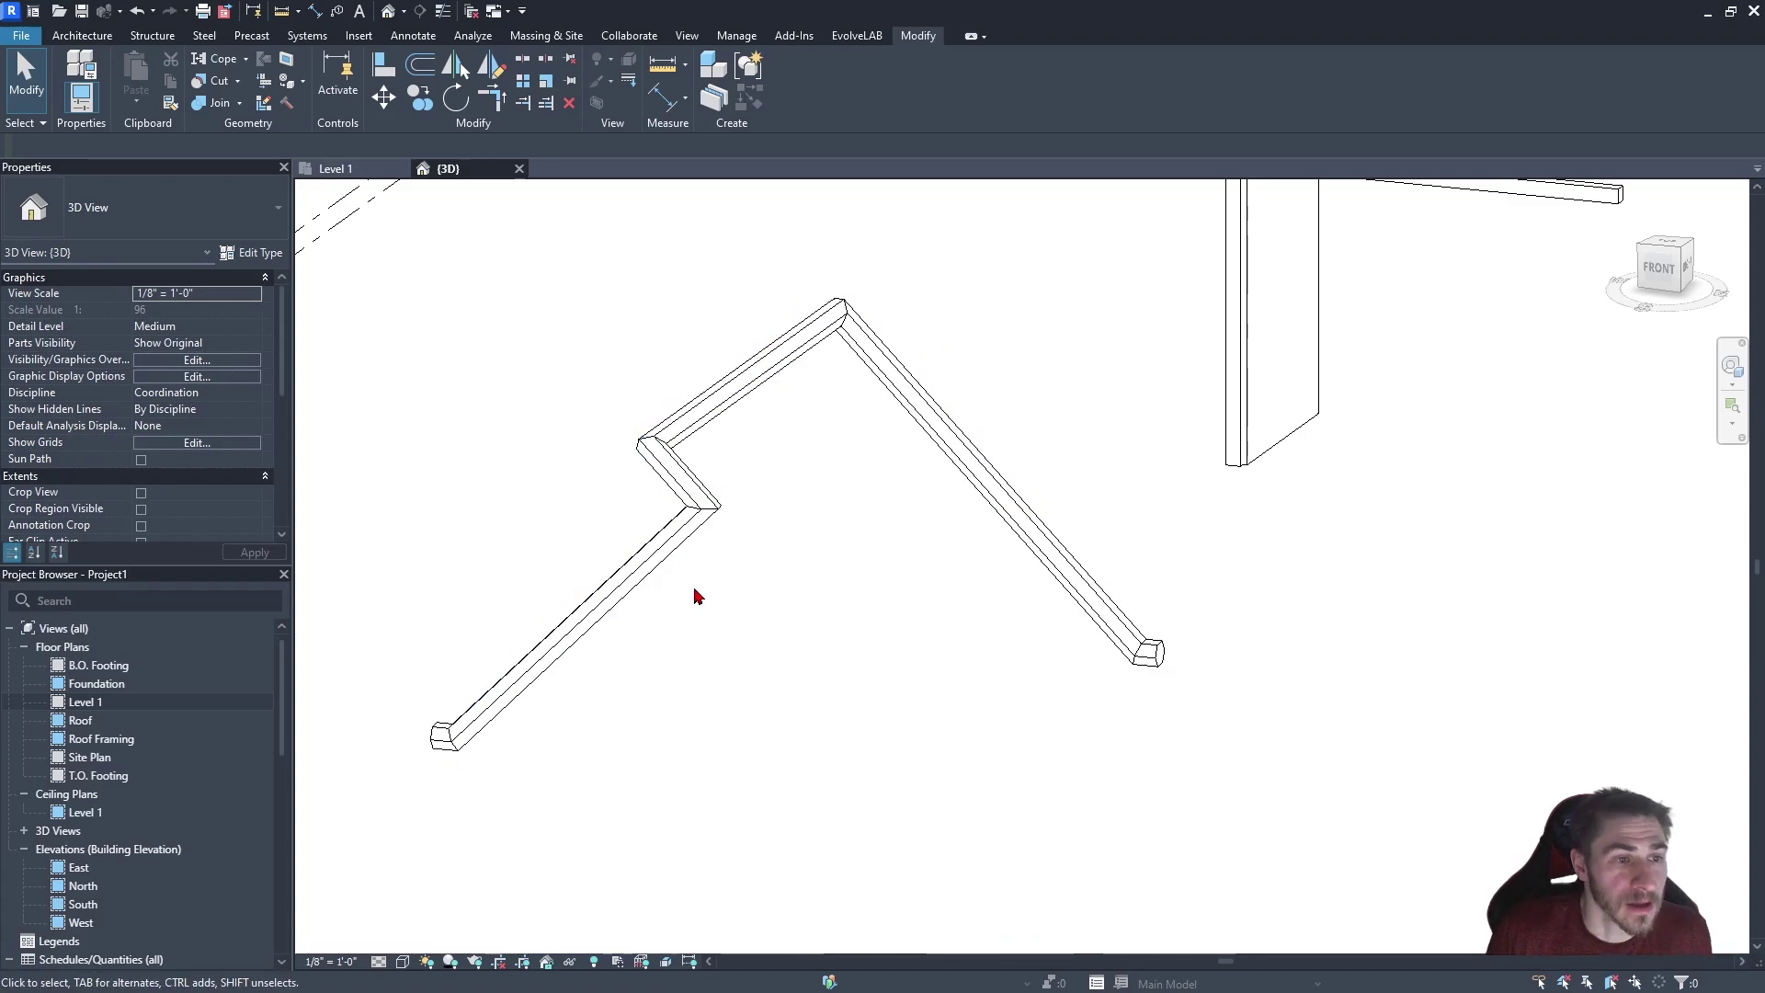
Orbit around the freestanding sweep to inspect its shape and corners
{"action": "mouse_move", "coordinate": [644, 565]}
{"action": "middle_mouse_down", "text": "shift"}
{"action": "mouse_move", "coordinate": [691, 579]}
{"action": "mouse_move", "coordinate": [598, 698]}
{"action": "middle_mouse_up", "text": "shift"}
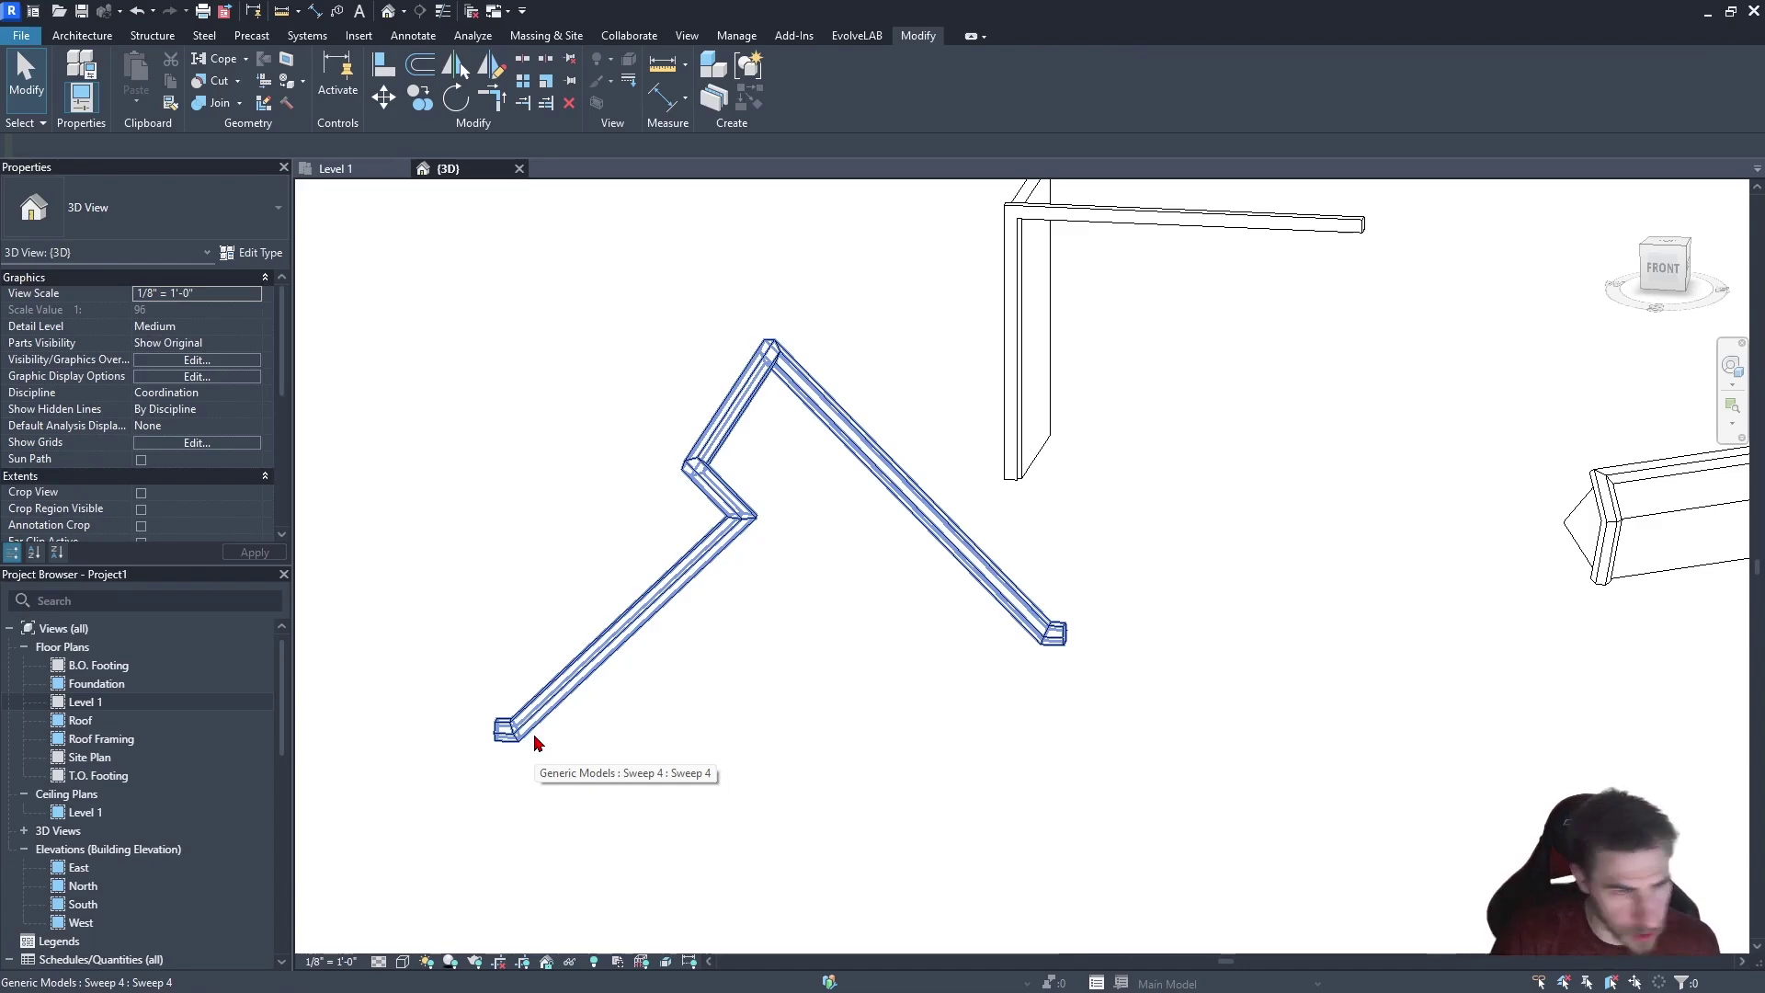
{"action": "mouse_move", "coordinate": [536, 744]}
{"action": "middle_mouse_down", "text": "shift"}
{"action": "mouse_move", "coordinate": [702, 712]}
{"action": "mouse_move", "coordinate": [670, 741]}
{"action": "mouse_move", "coordinate": [804, 560]}
{"action": "mouse_move", "coordinate": [894, 575]}
{"action": "mouse_move", "coordinate": [602, 631]}
{"action": "mouse_move", "coordinate": [517, 594]}
{"action": "middle_mouse_up", "text": "shift"}
{"action": "scroll", "coordinate": [630, 326], "scroll_direction": "up", "scroll_amount": 3}
{"action": "middle_click_drag", "start_coordinate": [708, 366], "coordinate": [752, 451], "text": "shift"}
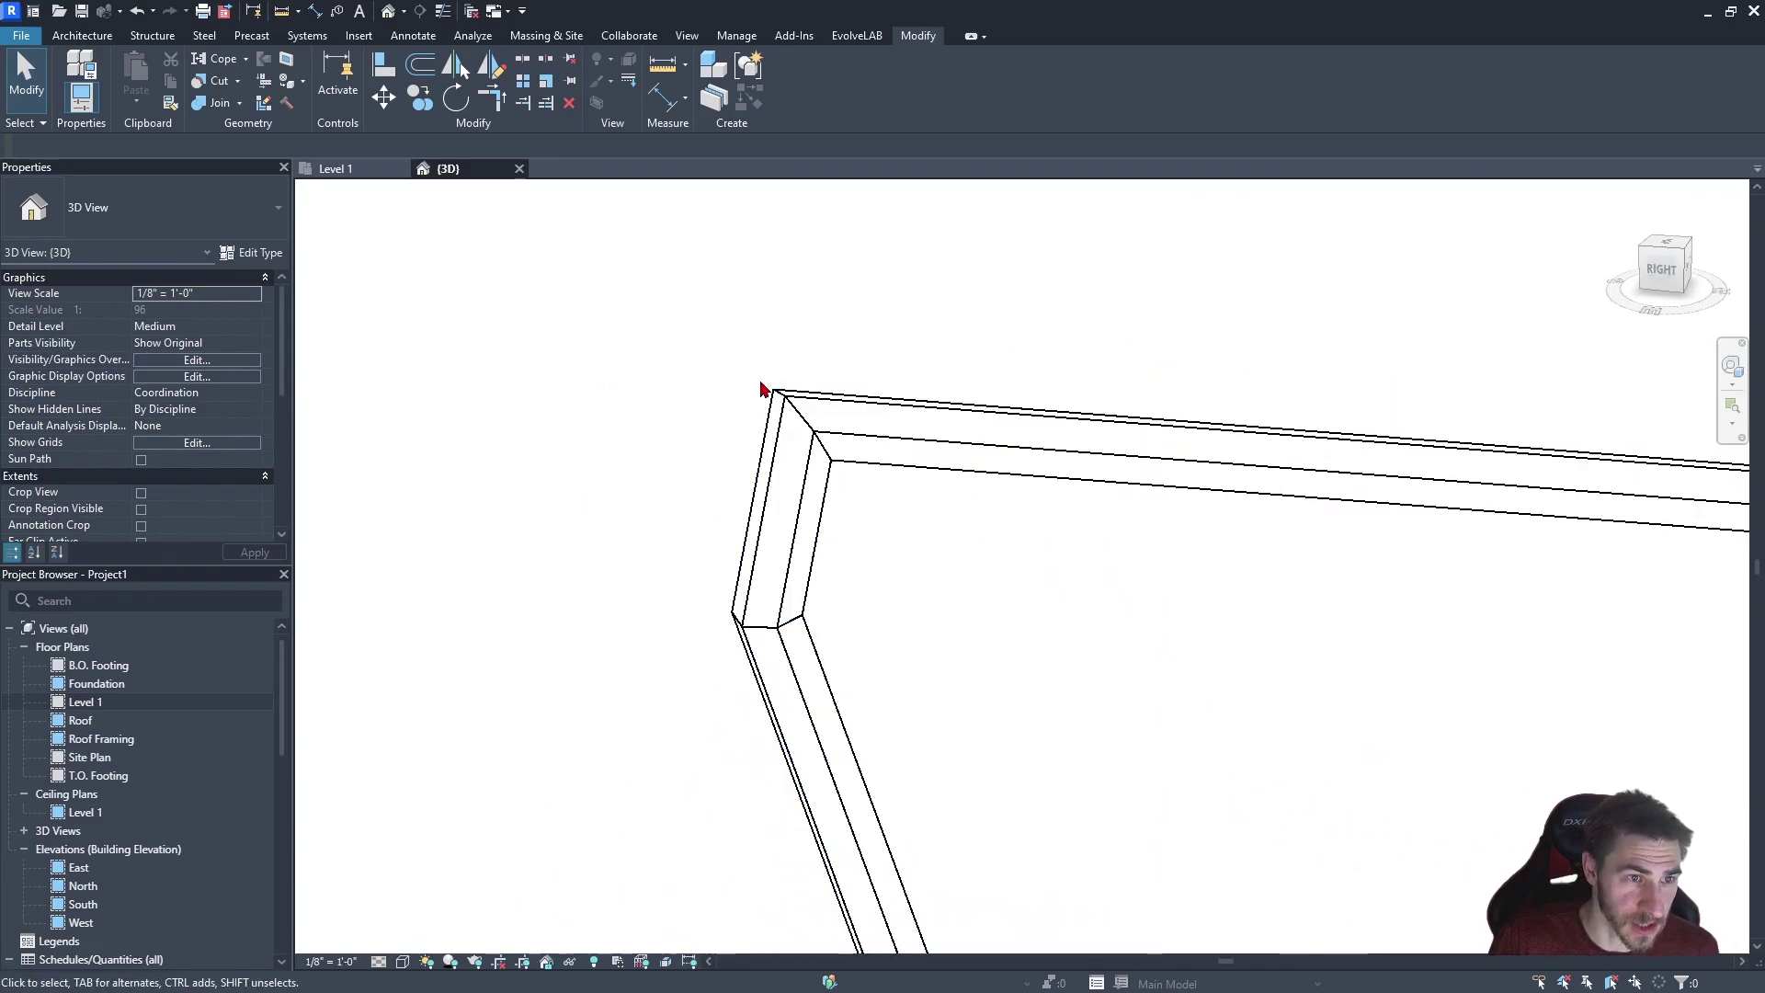
{"action": "scroll", "coordinate": [782, 404], "scroll_direction": "down", "scroll_amount": 3}
{"action": "mouse_move", "coordinate": [788, 547]}
{"action": "middle_mouse_down", "text": "shift"}
{"action": "mouse_move", "coordinate": [855, 603]}
{"action": "mouse_move", "coordinate": [730, 626]}
{"action": "middle_mouse_up", "text": "shift"}
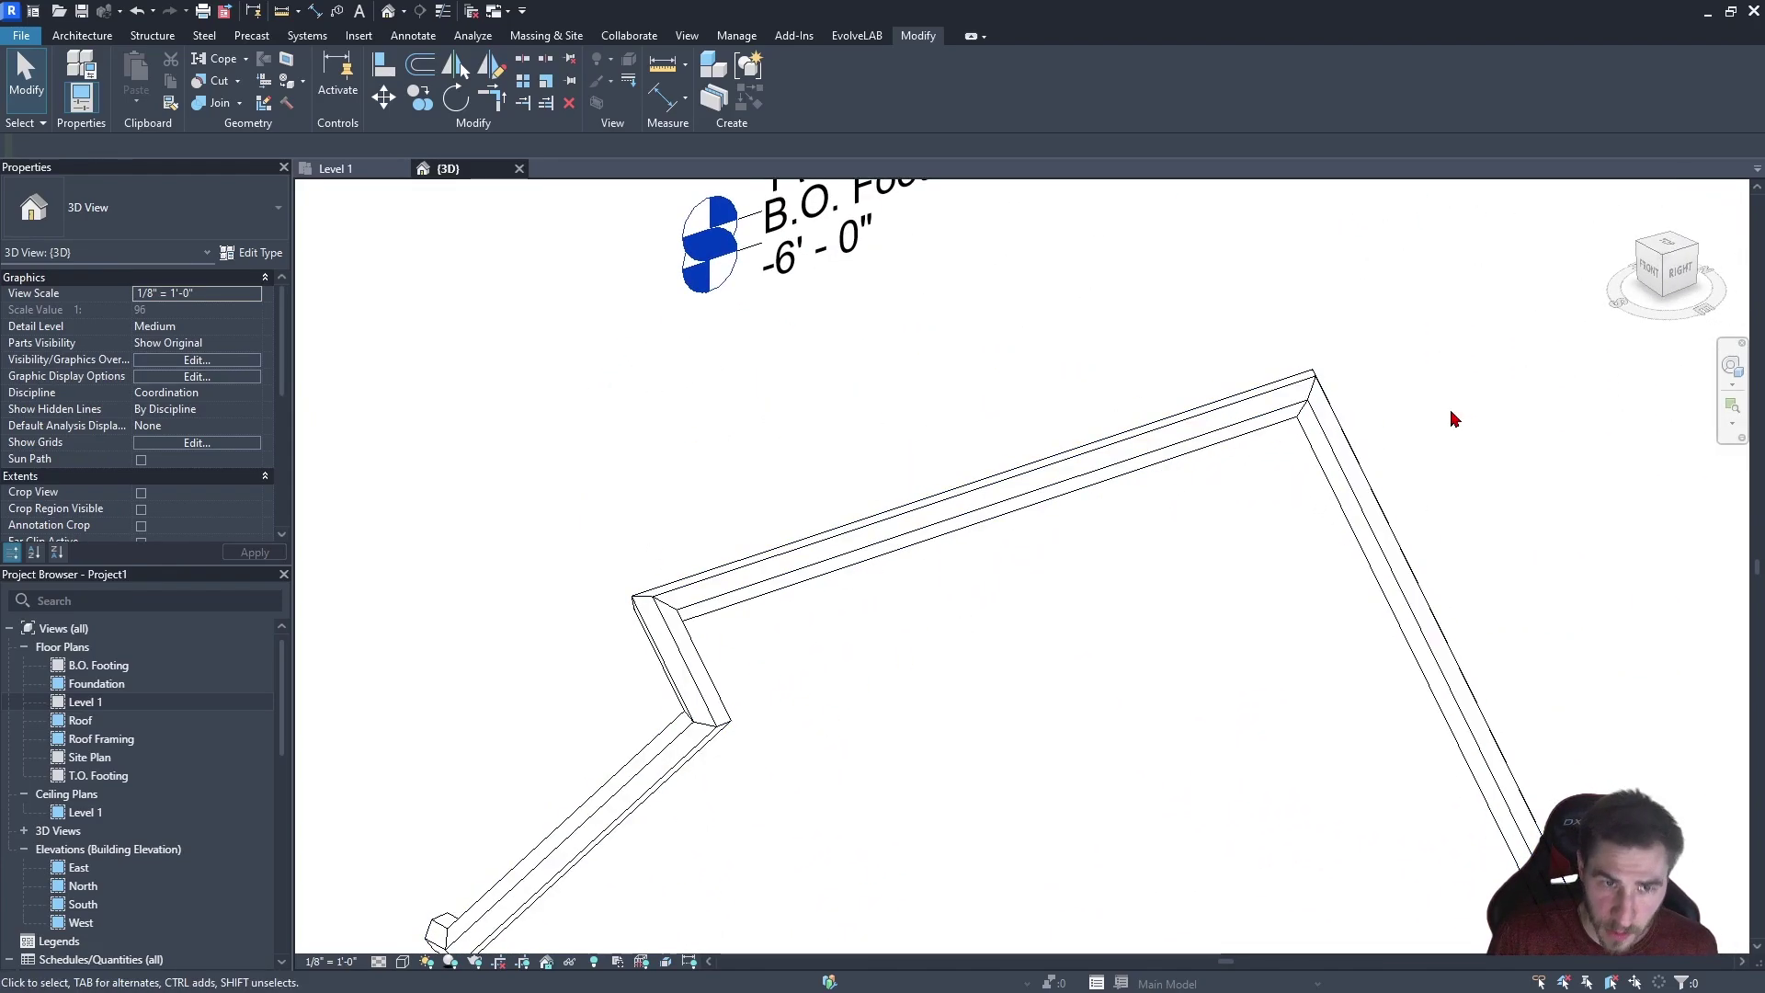
{"action": "scroll", "coordinate": [1008, 515], "scroll_direction": "down", "scroll_amount": 3}
{"action": "mouse_move", "coordinate": [1009, 516]}
{"action": "middle_mouse_down", "text": "shift"}
{"action": "mouse_move", "coordinate": [1287, 567]}
{"action": "mouse_move", "coordinate": [1020, 555]}
{"action": "mouse_move", "coordinate": [1029, 582]}
{"action": "mouse_move", "coordinate": [1064, 511]}
{"action": "middle_mouse_up", "text": "shift"}
{"action": "scroll", "coordinate": [1062, 512], "scroll_direction": "down", "scroll_amount": 2}
{"action": "scroll", "coordinate": [1091, 539], "scroll_direction": "up", "scroll_amount": 5}
{"action": "scroll", "coordinate": [1064, 489], "scroll_direction": "down", "scroll_amount": 1}
{"action": "scroll", "coordinate": [1158, 530], "scroll_direction": "down", "scroll_amount": 3}
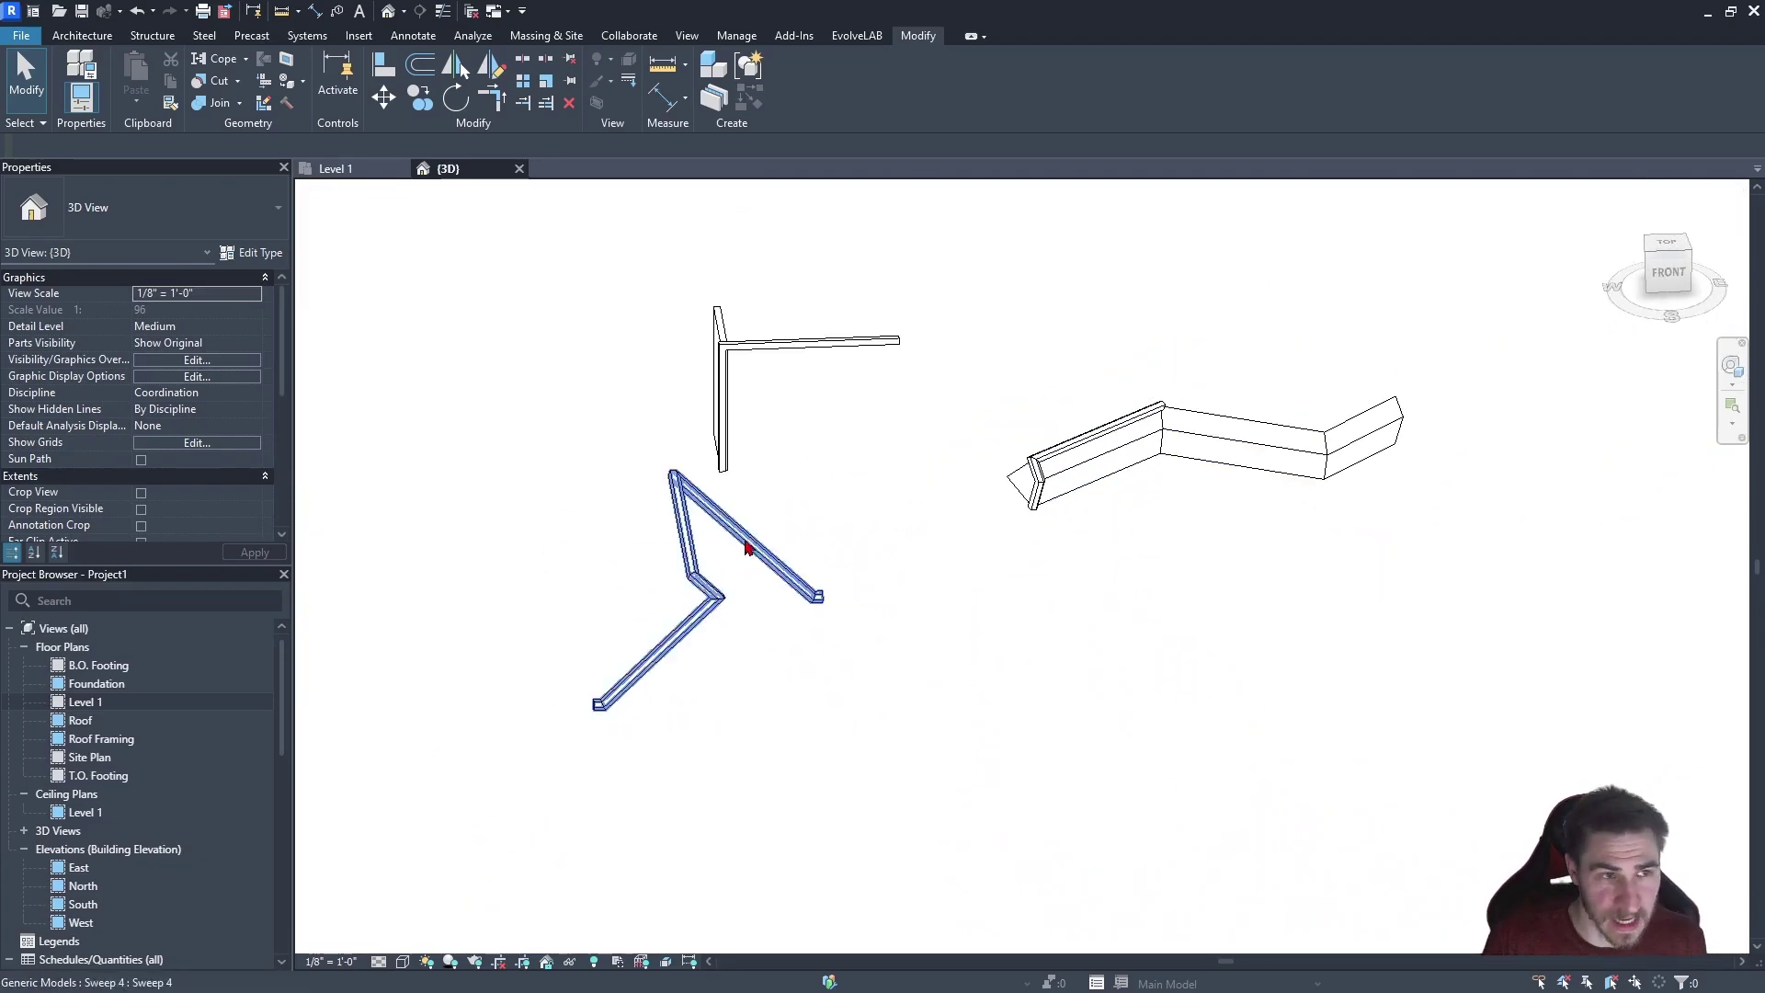
Select the upright wall panel and remove it from the view
{"action": "mouse_move", "coordinate": [739, 530]}
{"action": "middle_mouse_down", "text": "shift"}
{"action": "mouse_move", "coordinate": [867, 552]}
{"action": "mouse_move", "coordinate": [917, 531]}
{"action": "middle_mouse_up", "text": "shift"}
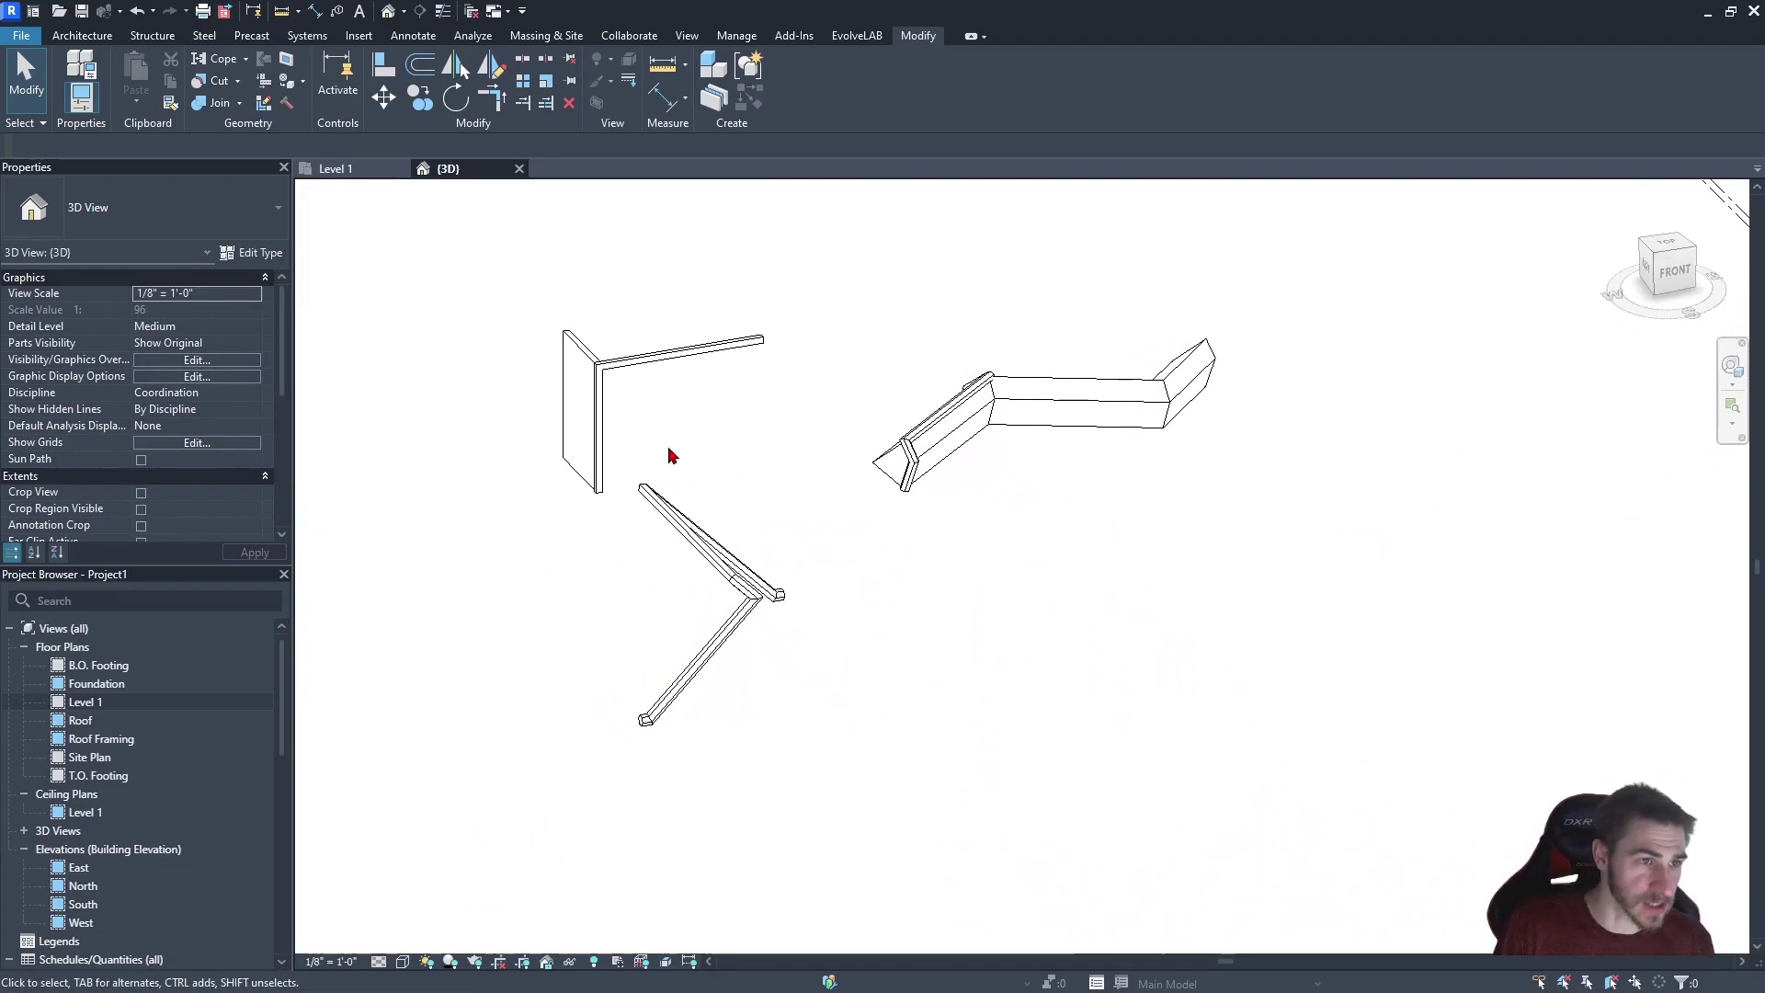
{"action": "left_click", "coordinate": [593, 362]}
{"action": "key", "text": "Delete"}
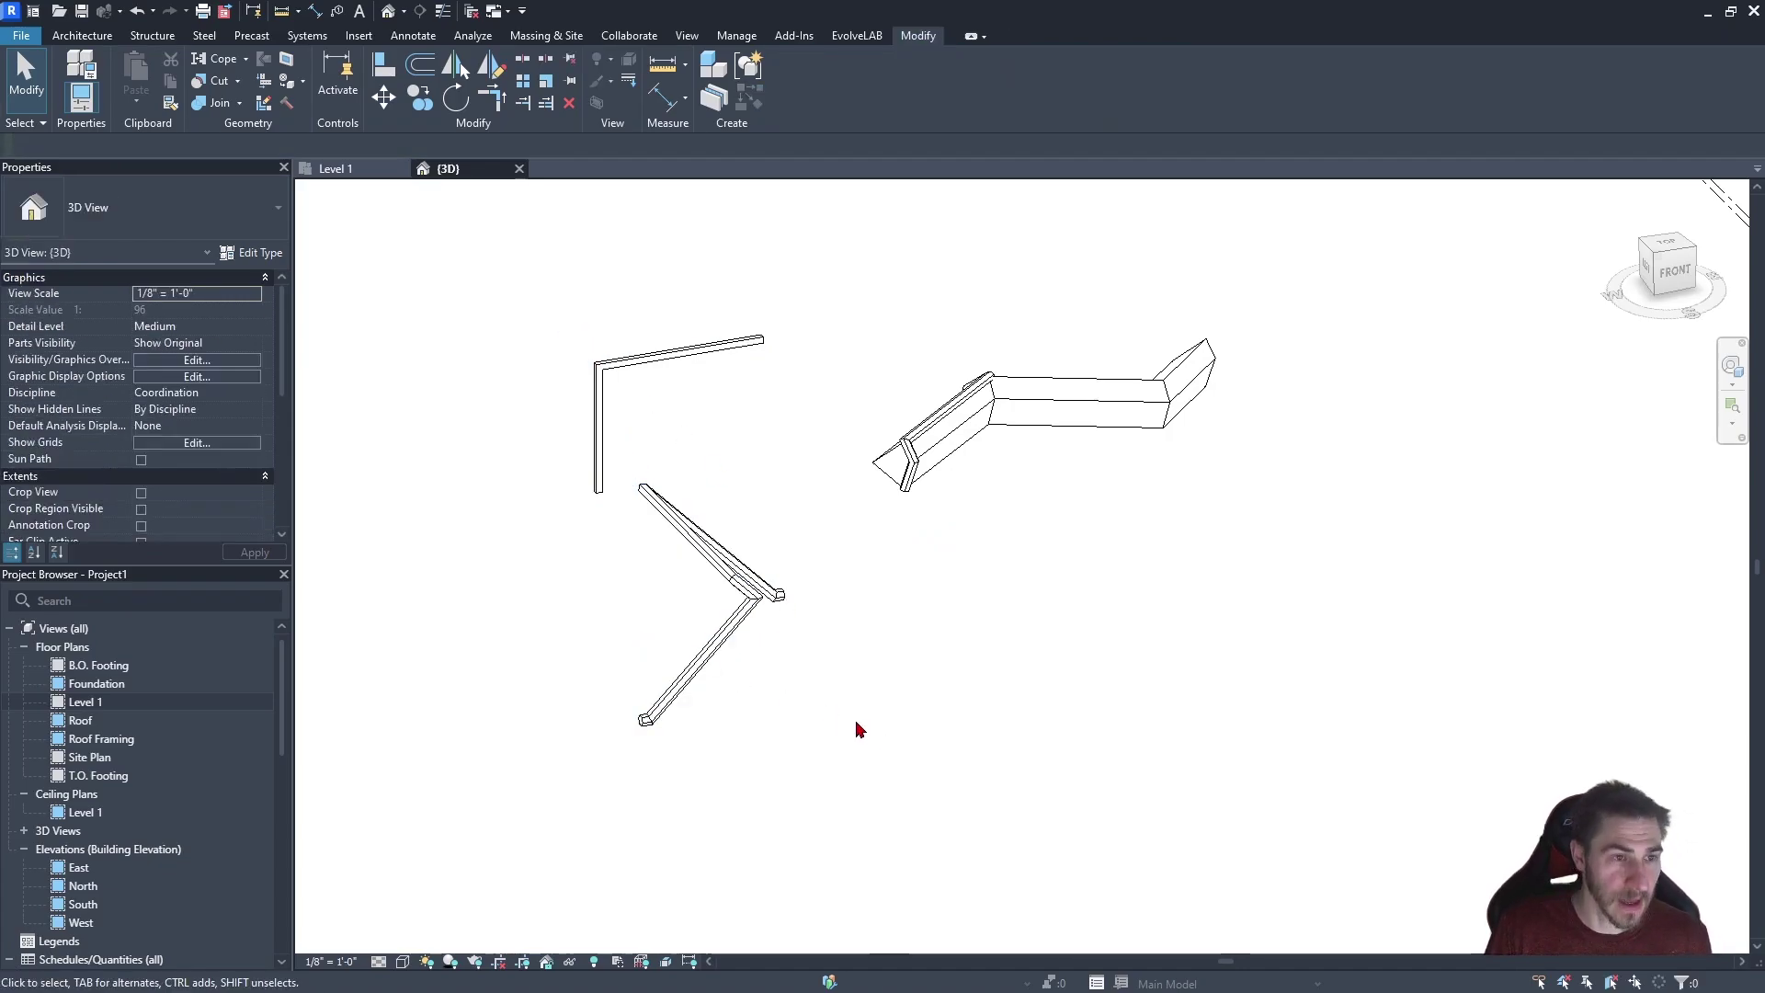
{"action": "left_click", "coordinate": [727, 649]}
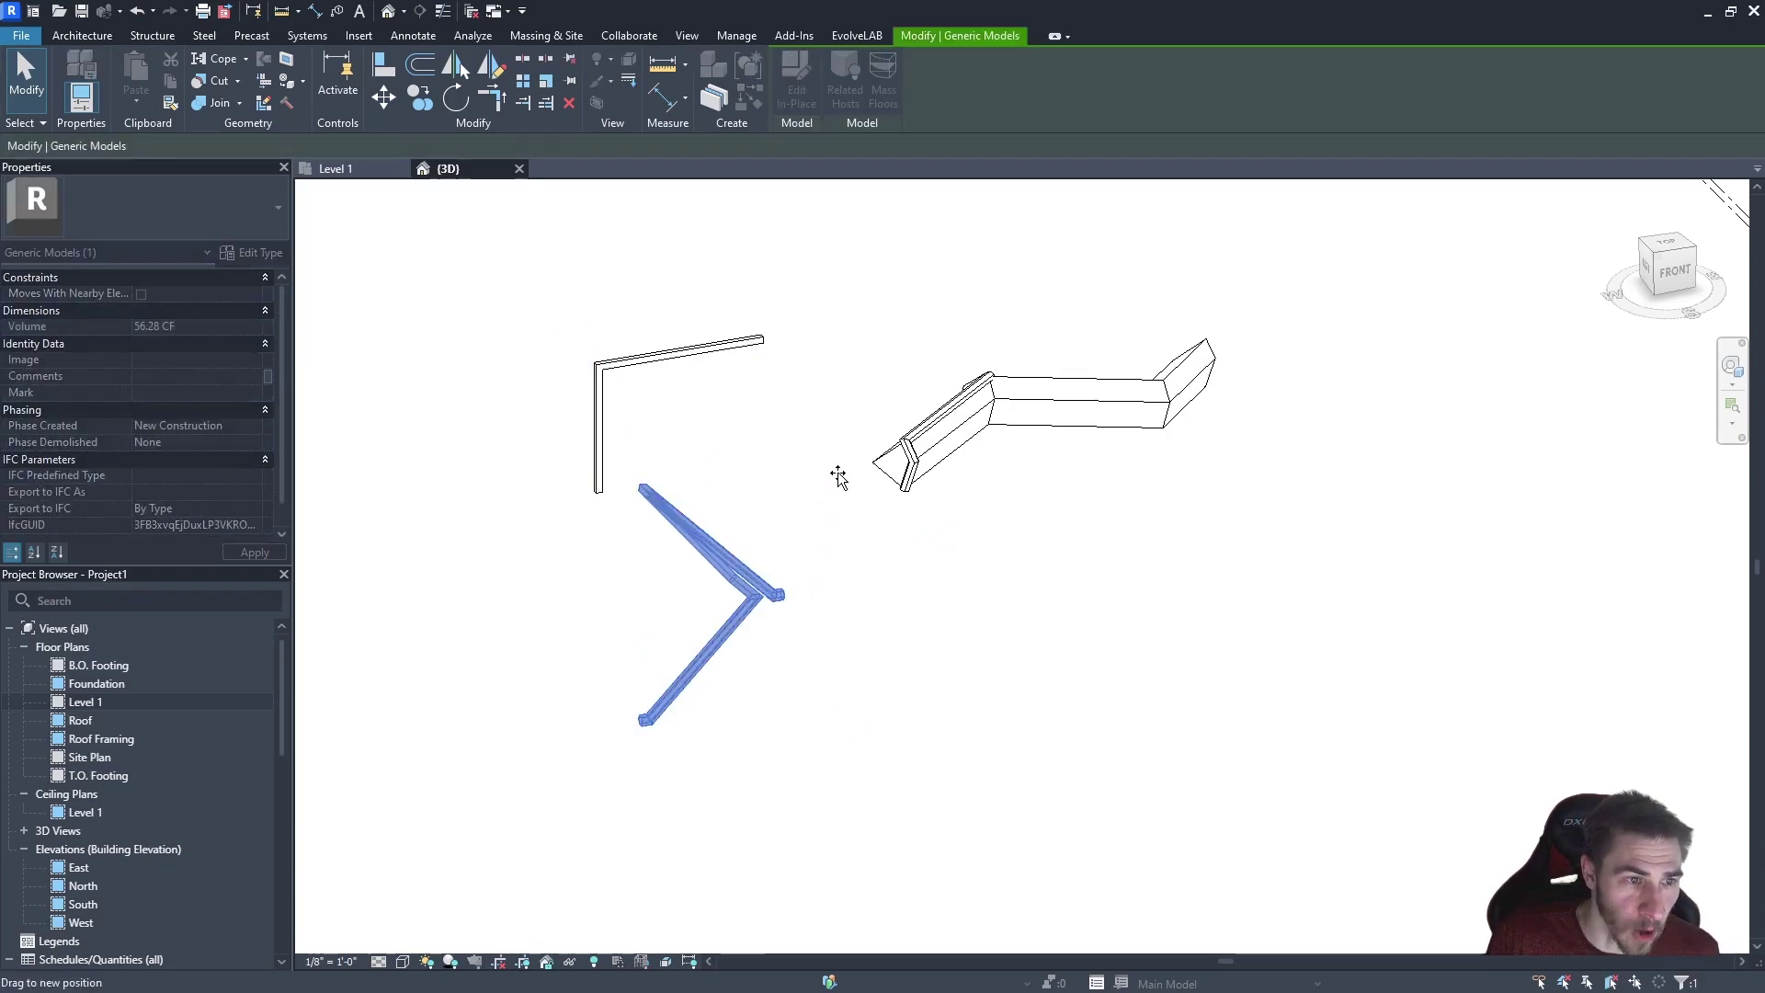
{"action": "middle_click_drag", "start_coordinate": [934, 621], "coordinate": [681, 589], "text": "shift"}
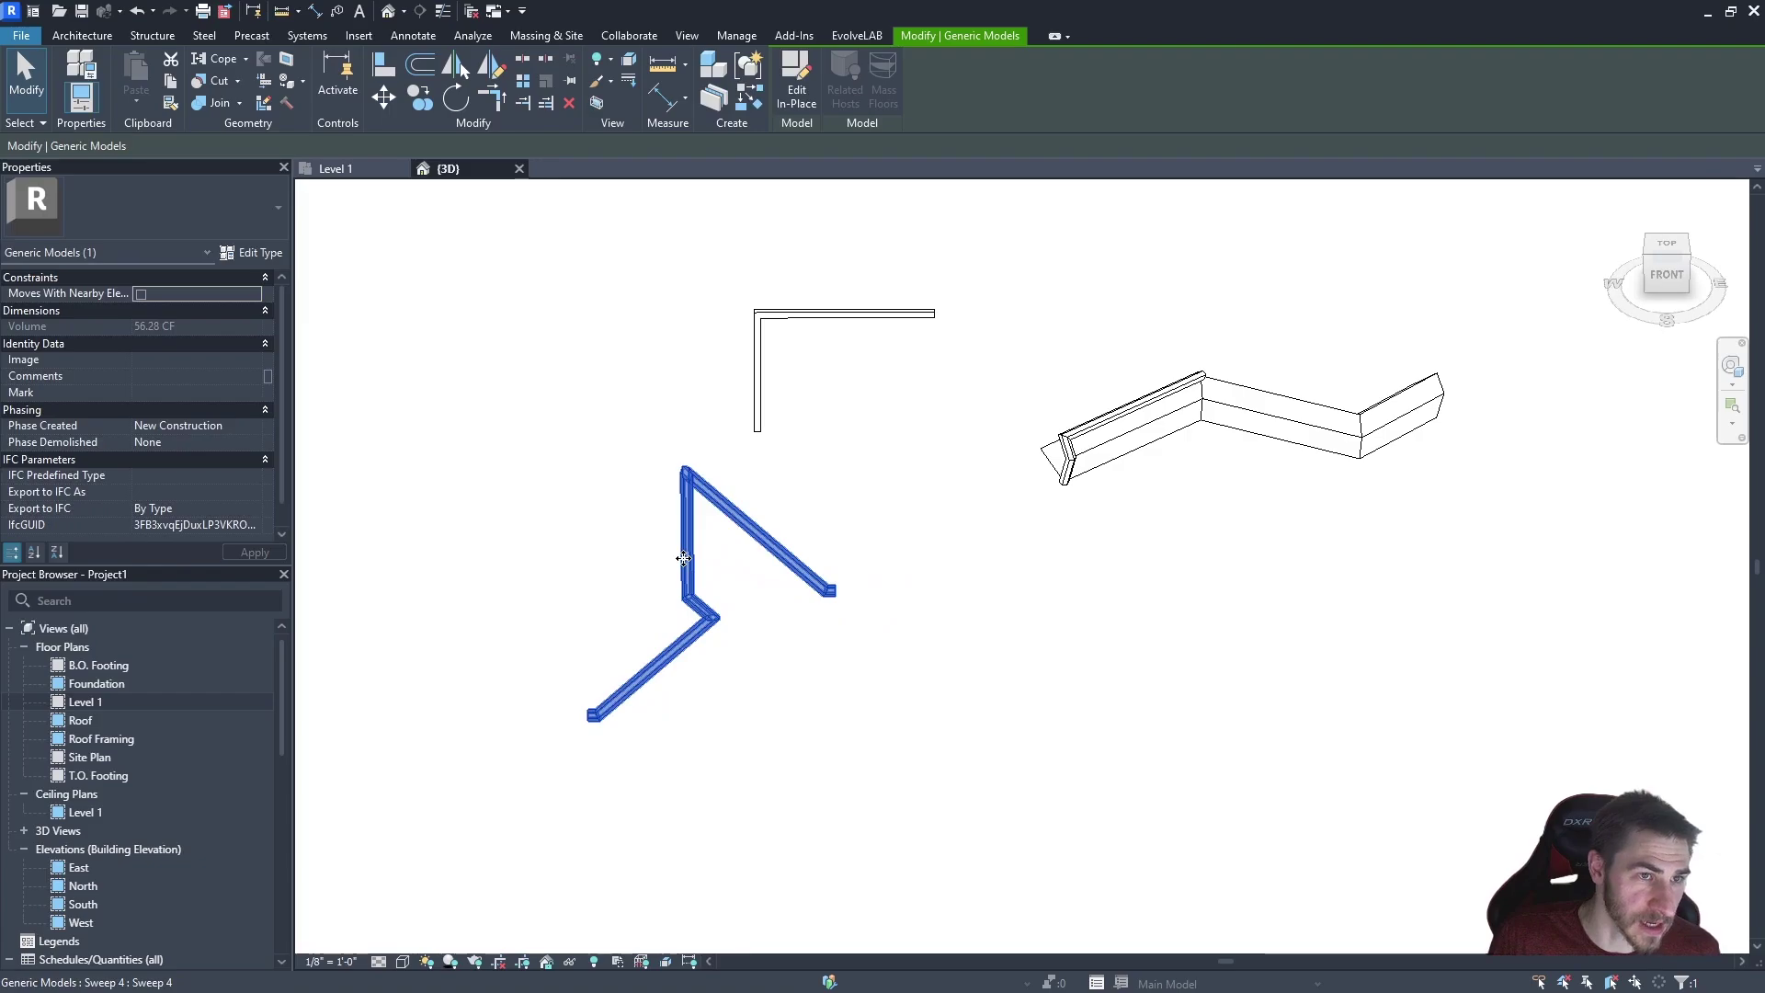
{"action": "key", "text": "m"}
{"action": "key", "text": "v"}
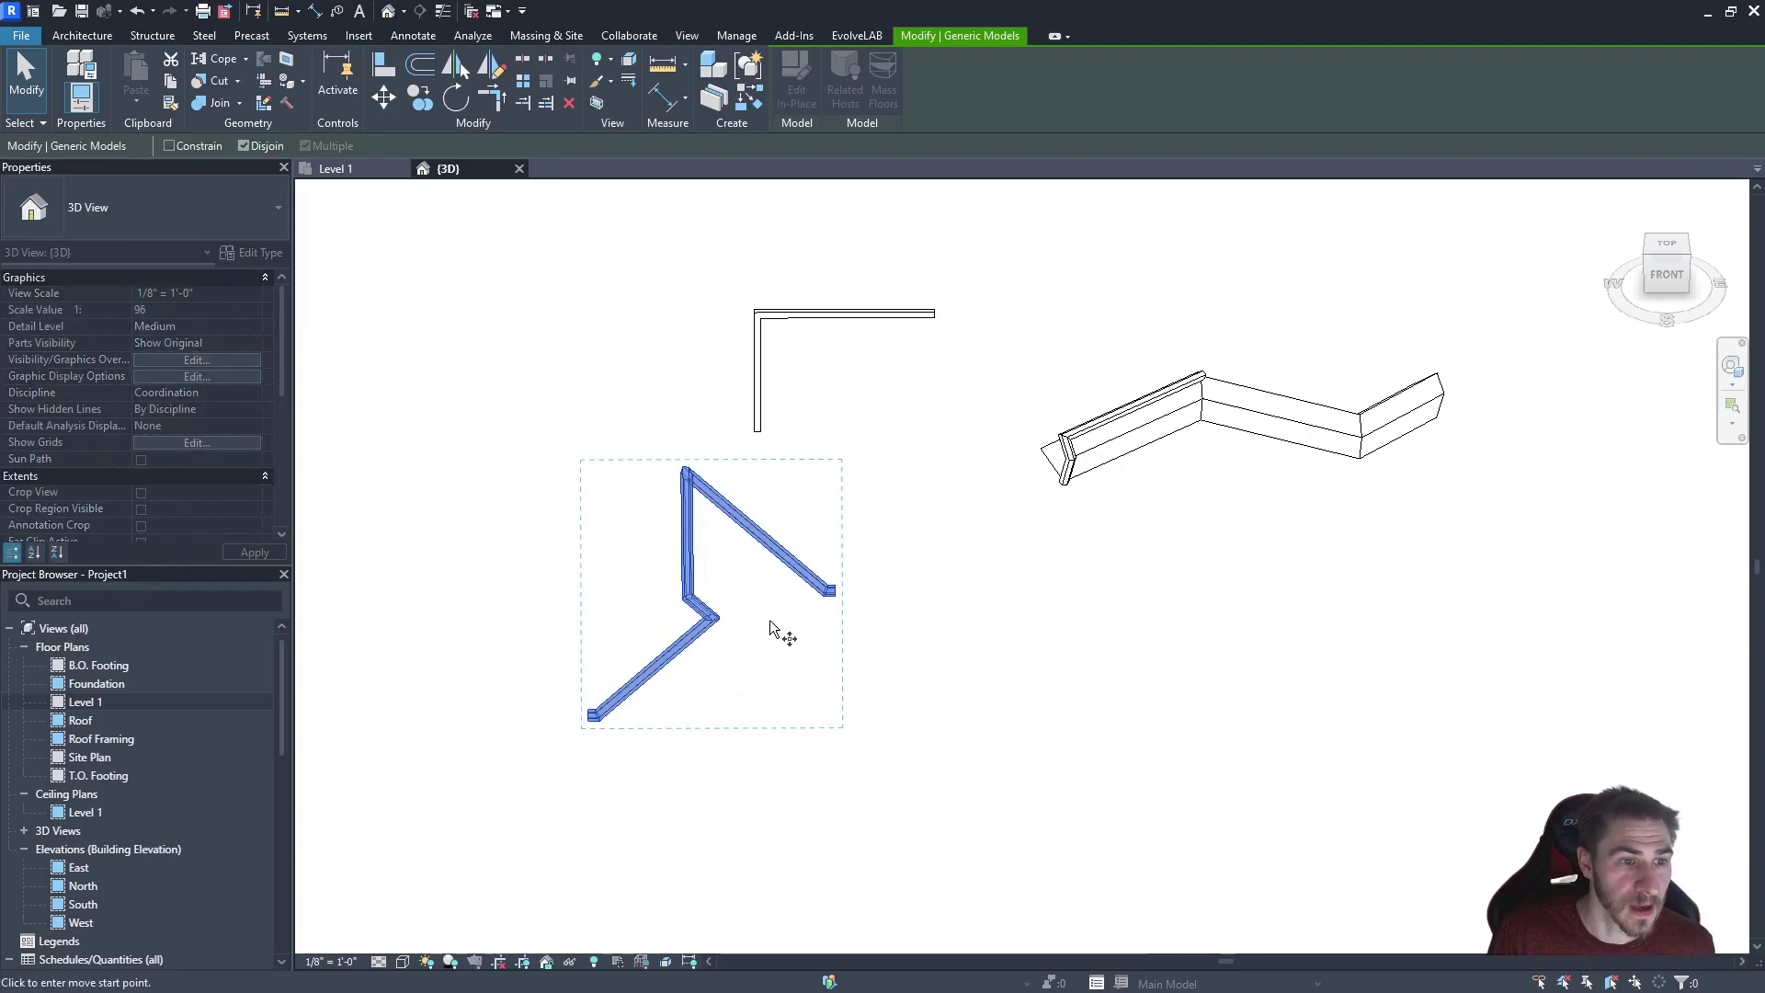
{"action": "left_click", "coordinate": [769, 629]}
{"action": "left_click", "coordinate": [1103, 624]}
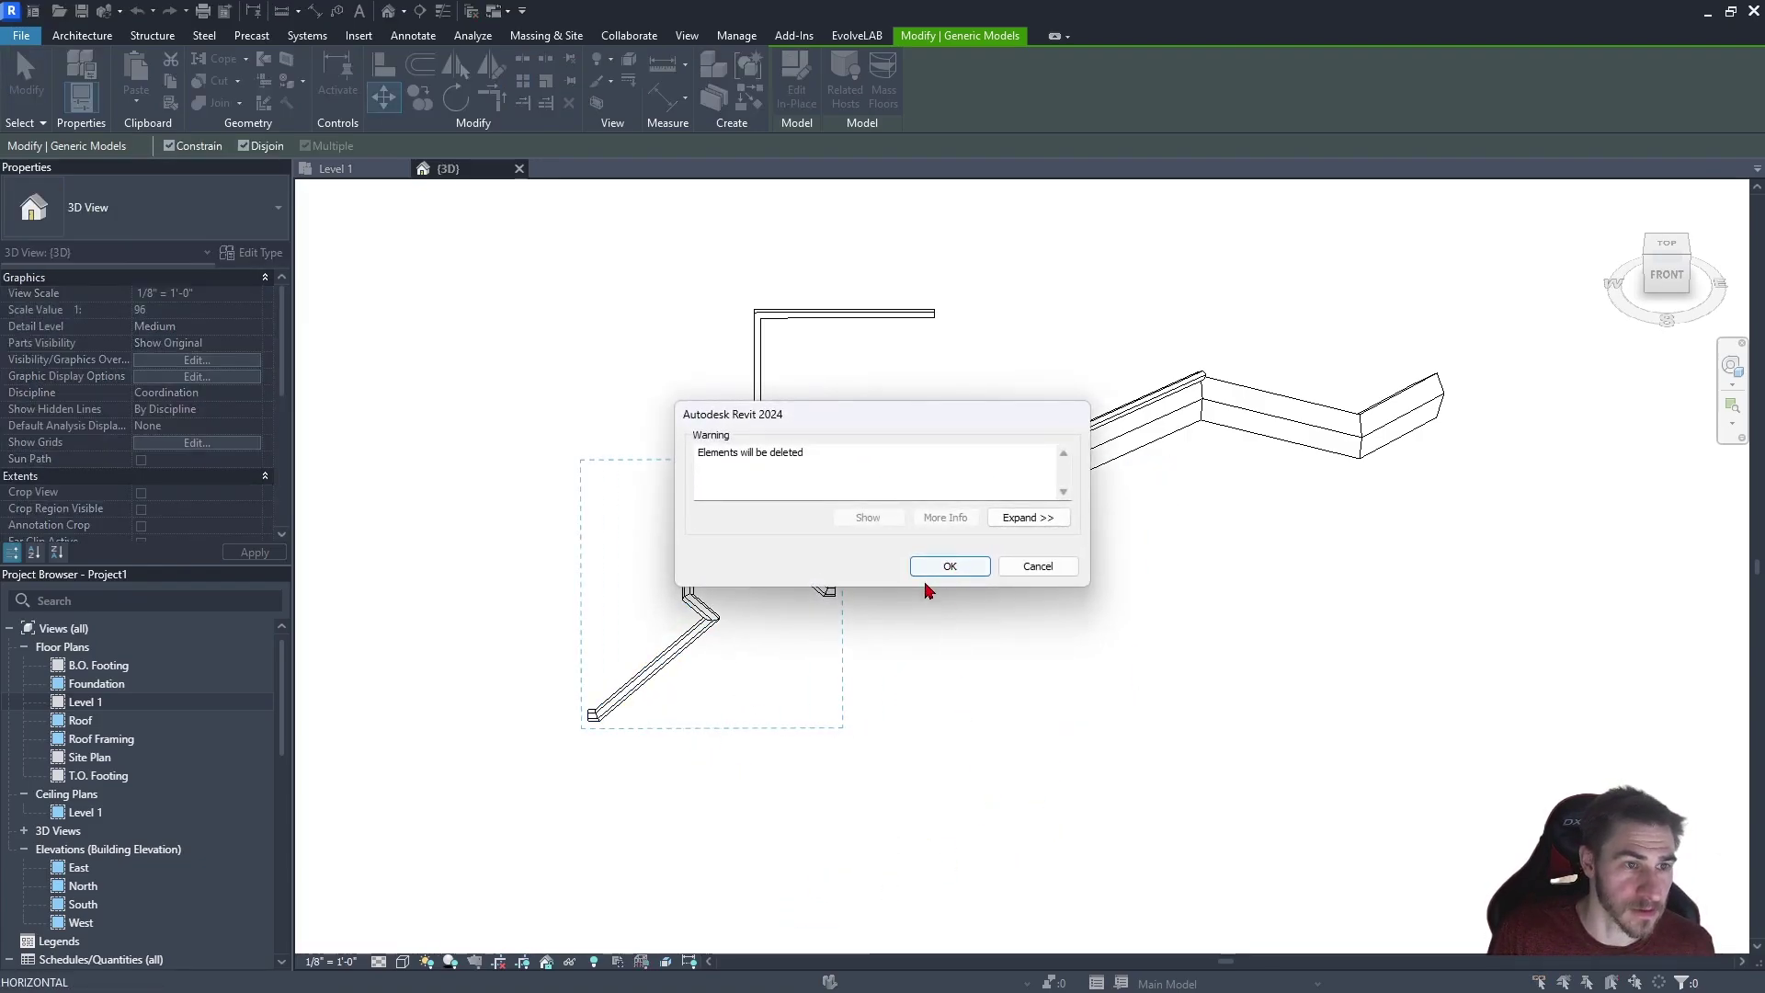
{"action": "left_click", "coordinate": [1027, 516]}
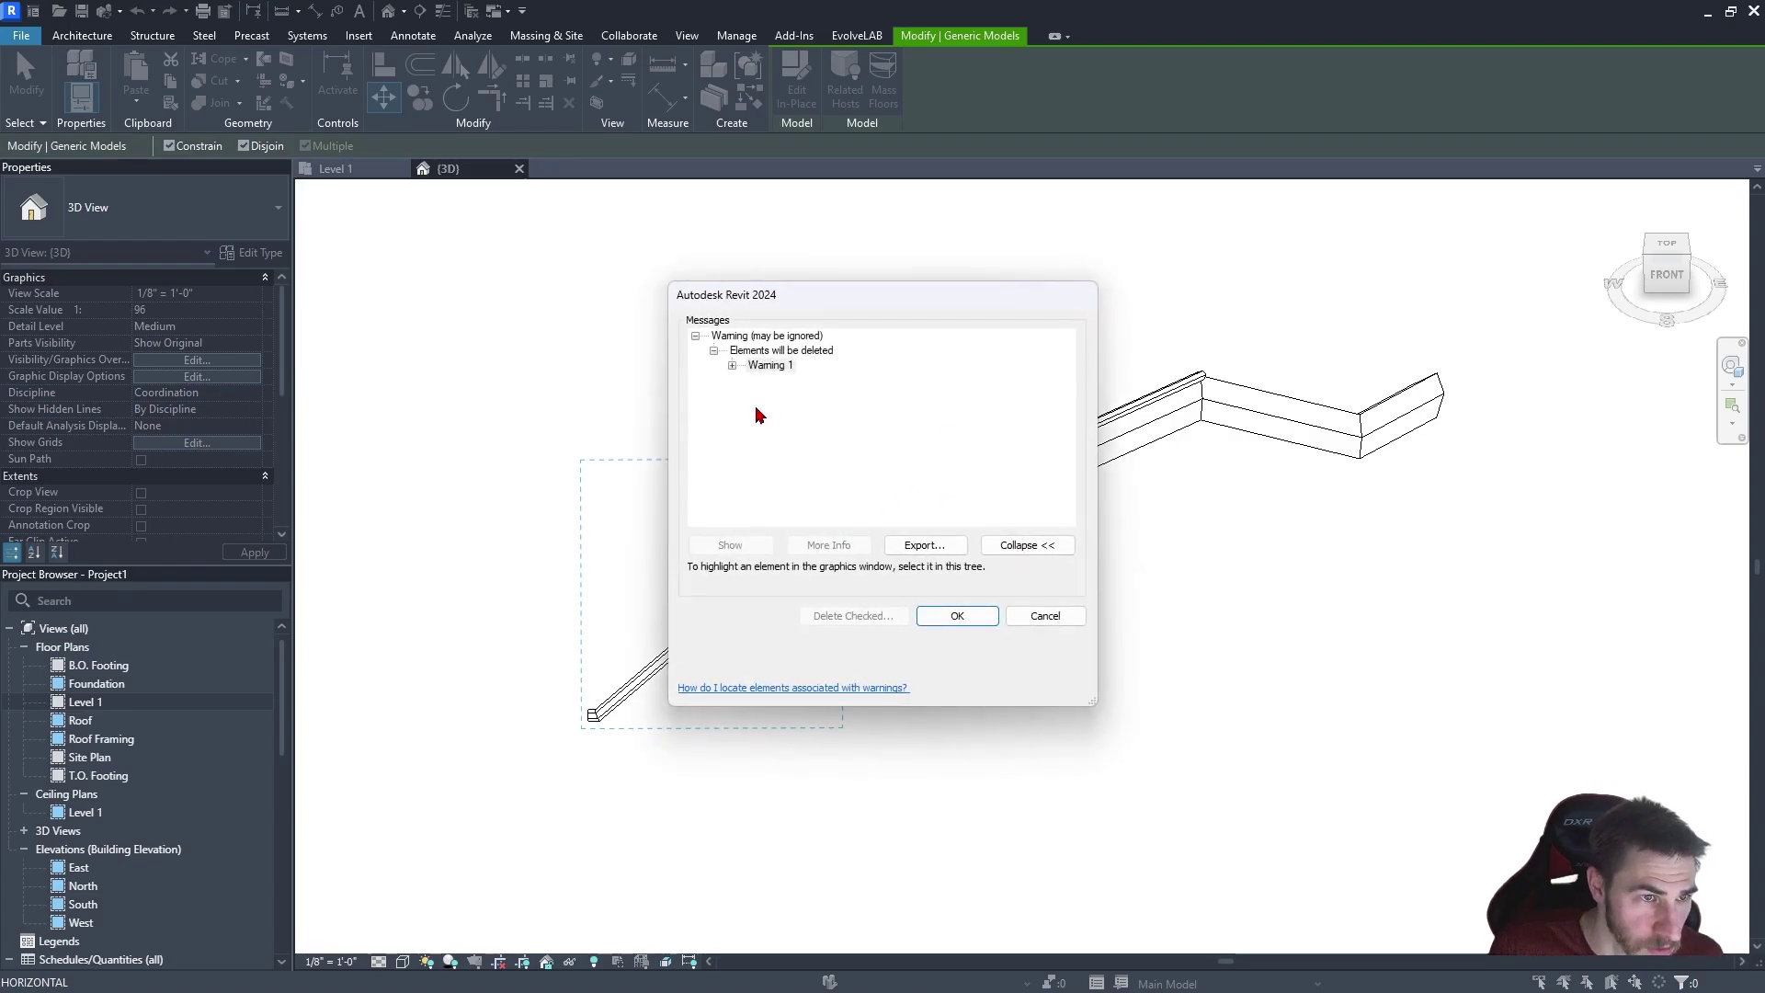
{"action": "left_click", "coordinate": [819, 383]}
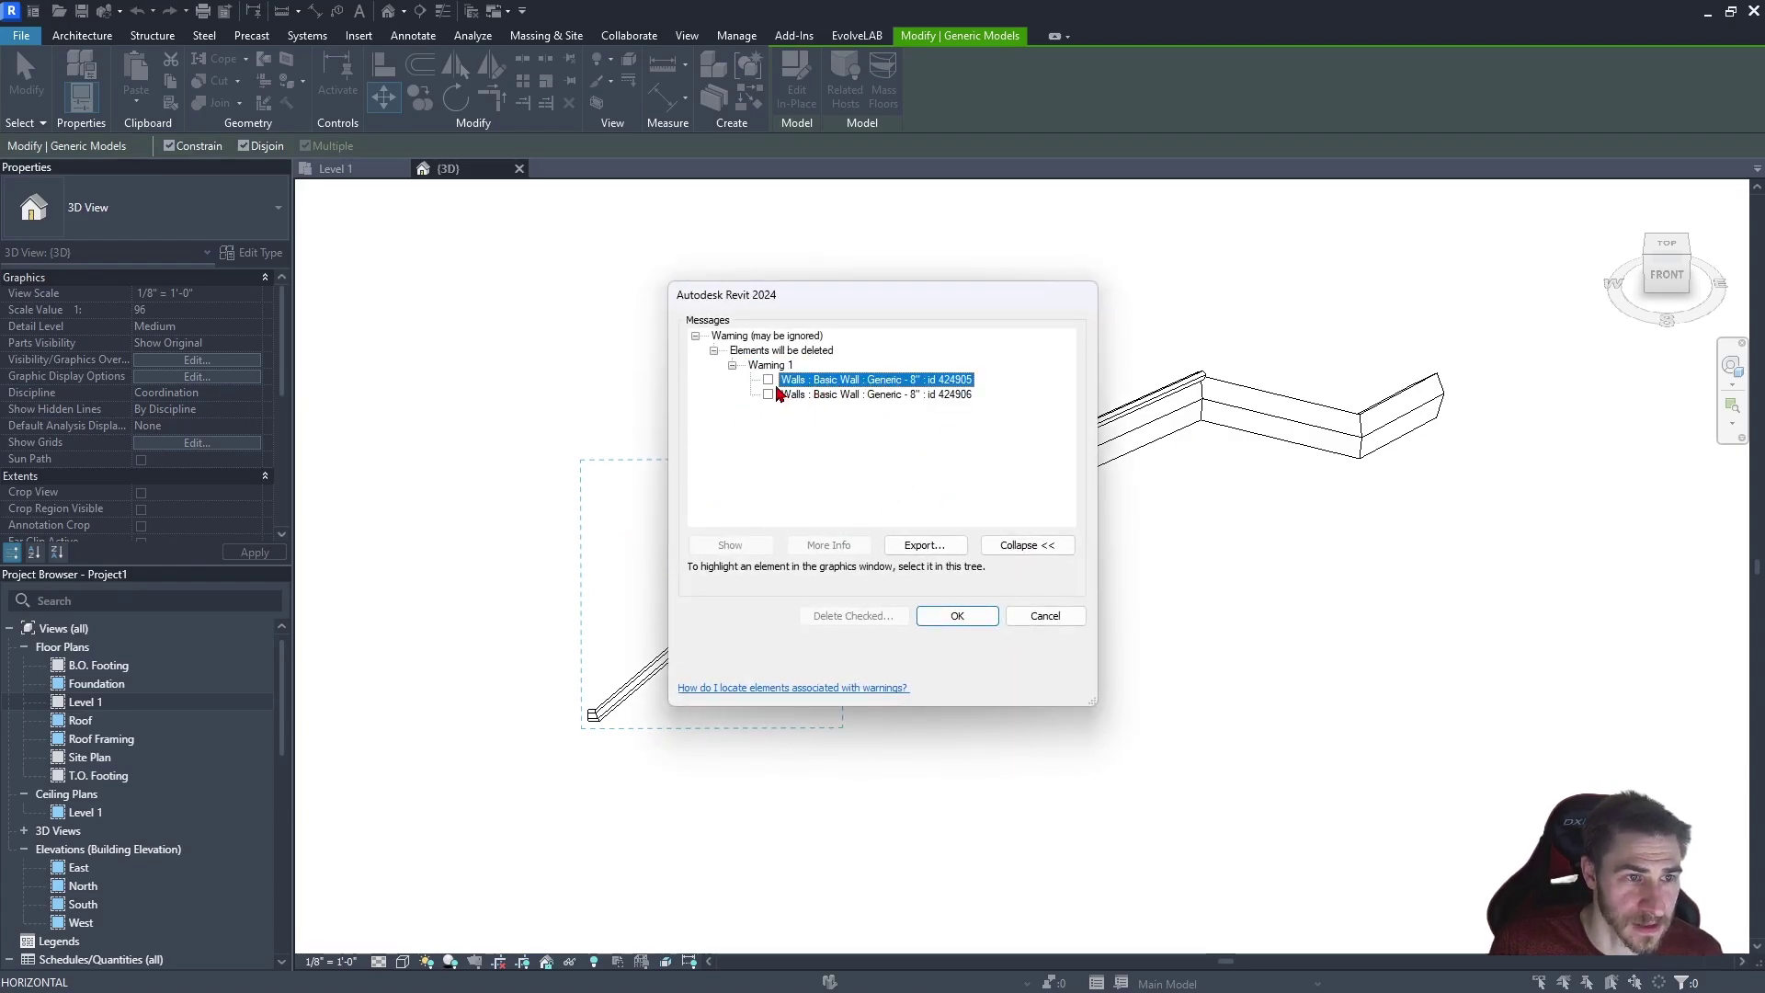
{"action": "left_click", "coordinate": [827, 396]}
{"action": "left_click", "coordinate": [957, 615]}
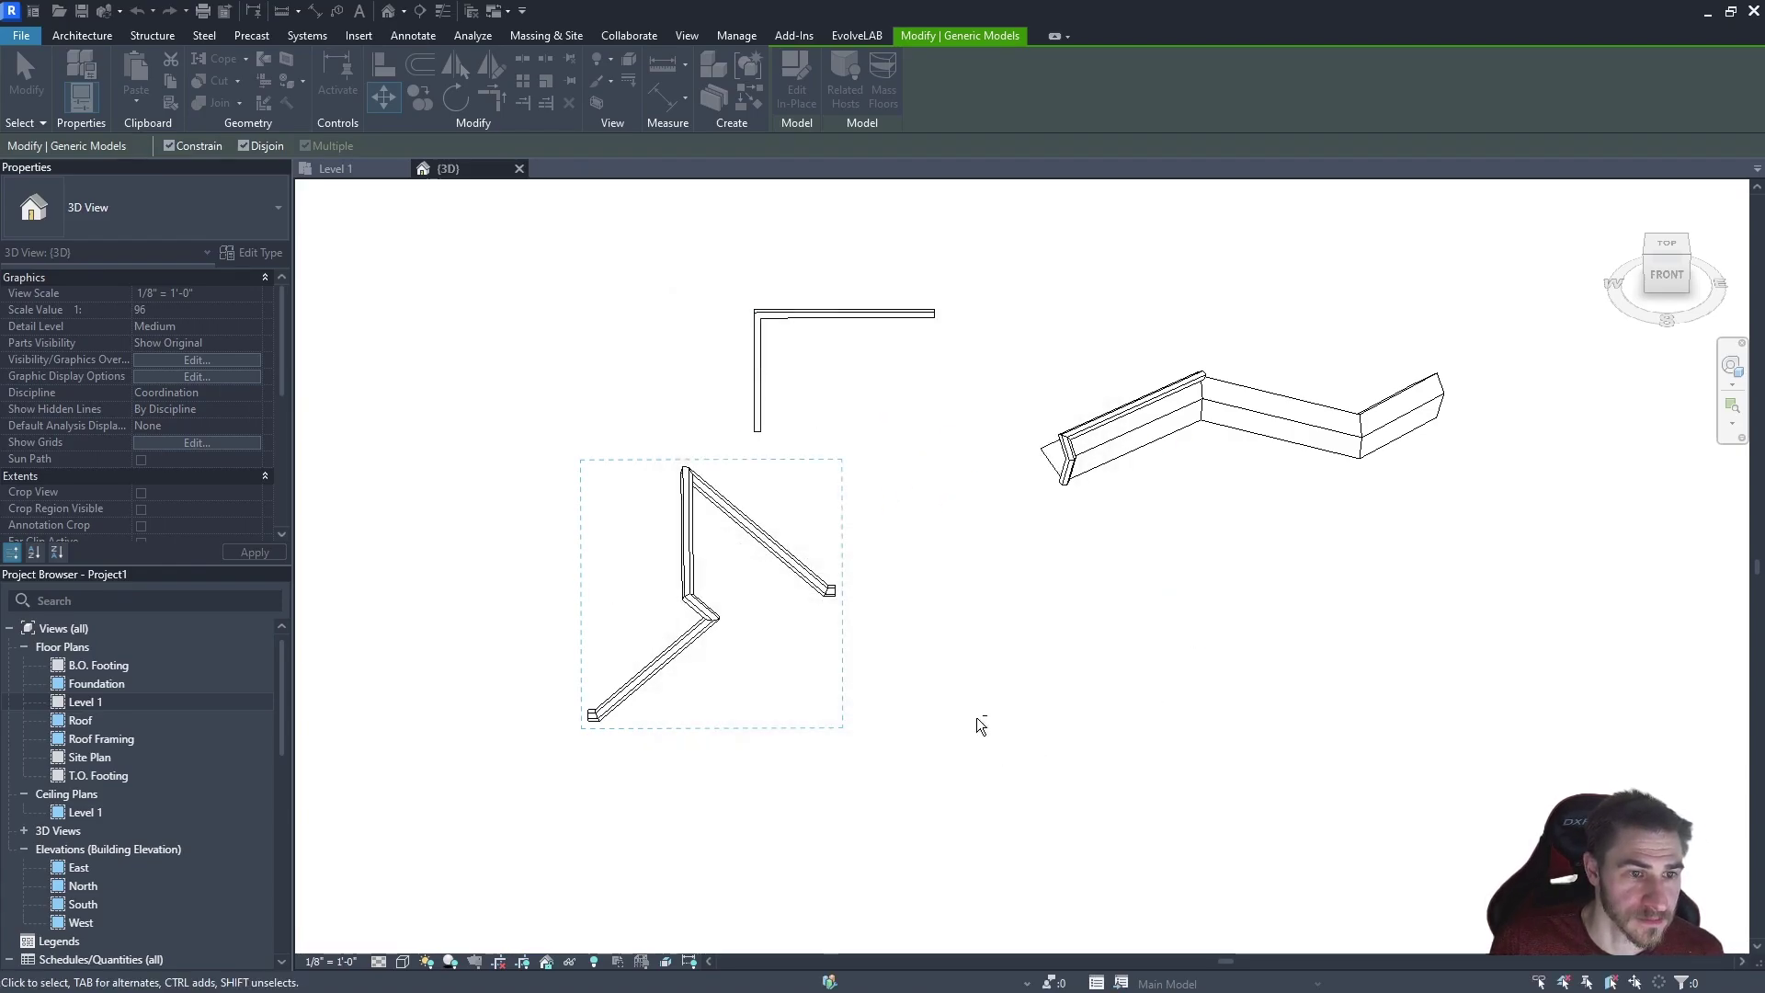
{"action": "left_click", "coordinate": [676, 582]}
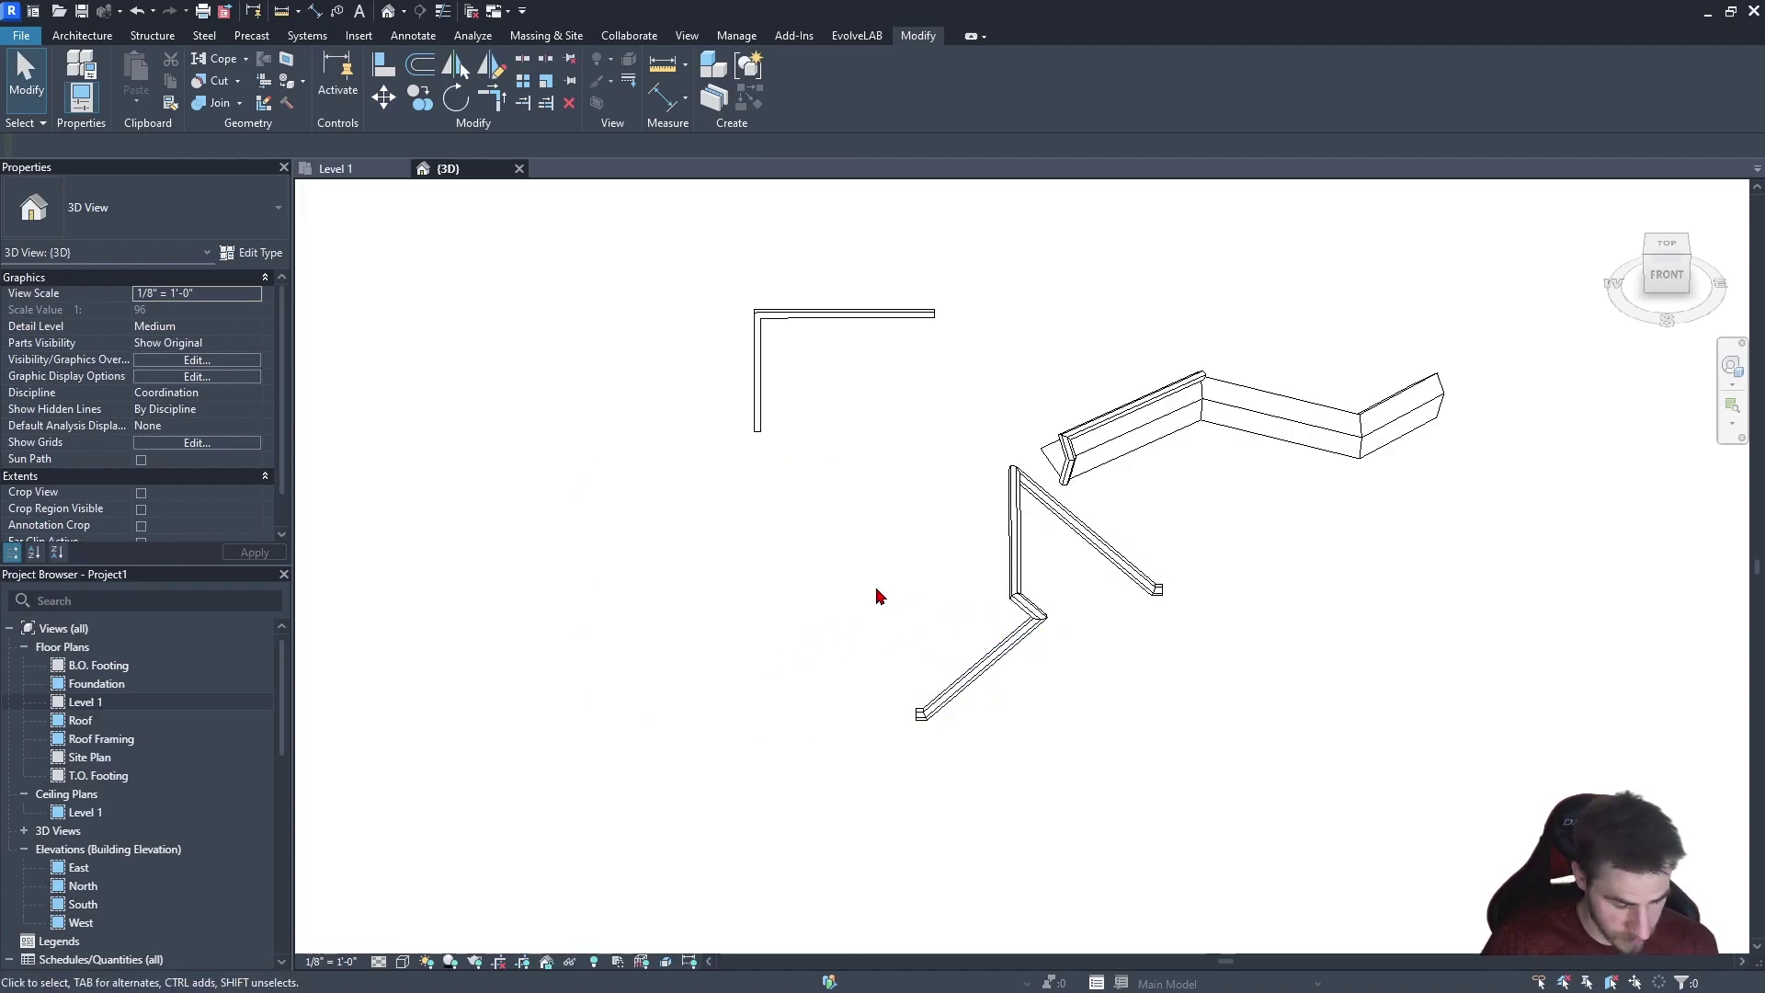
{"action": "left_click", "coordinate": [1022, 627]}
{"action": "left_click_drag", "start_coordinate": [1022, 627], "coordinate": [792, 611]}
{"action": "key", "text": "r"}
{"action": "key", "text": "h"}
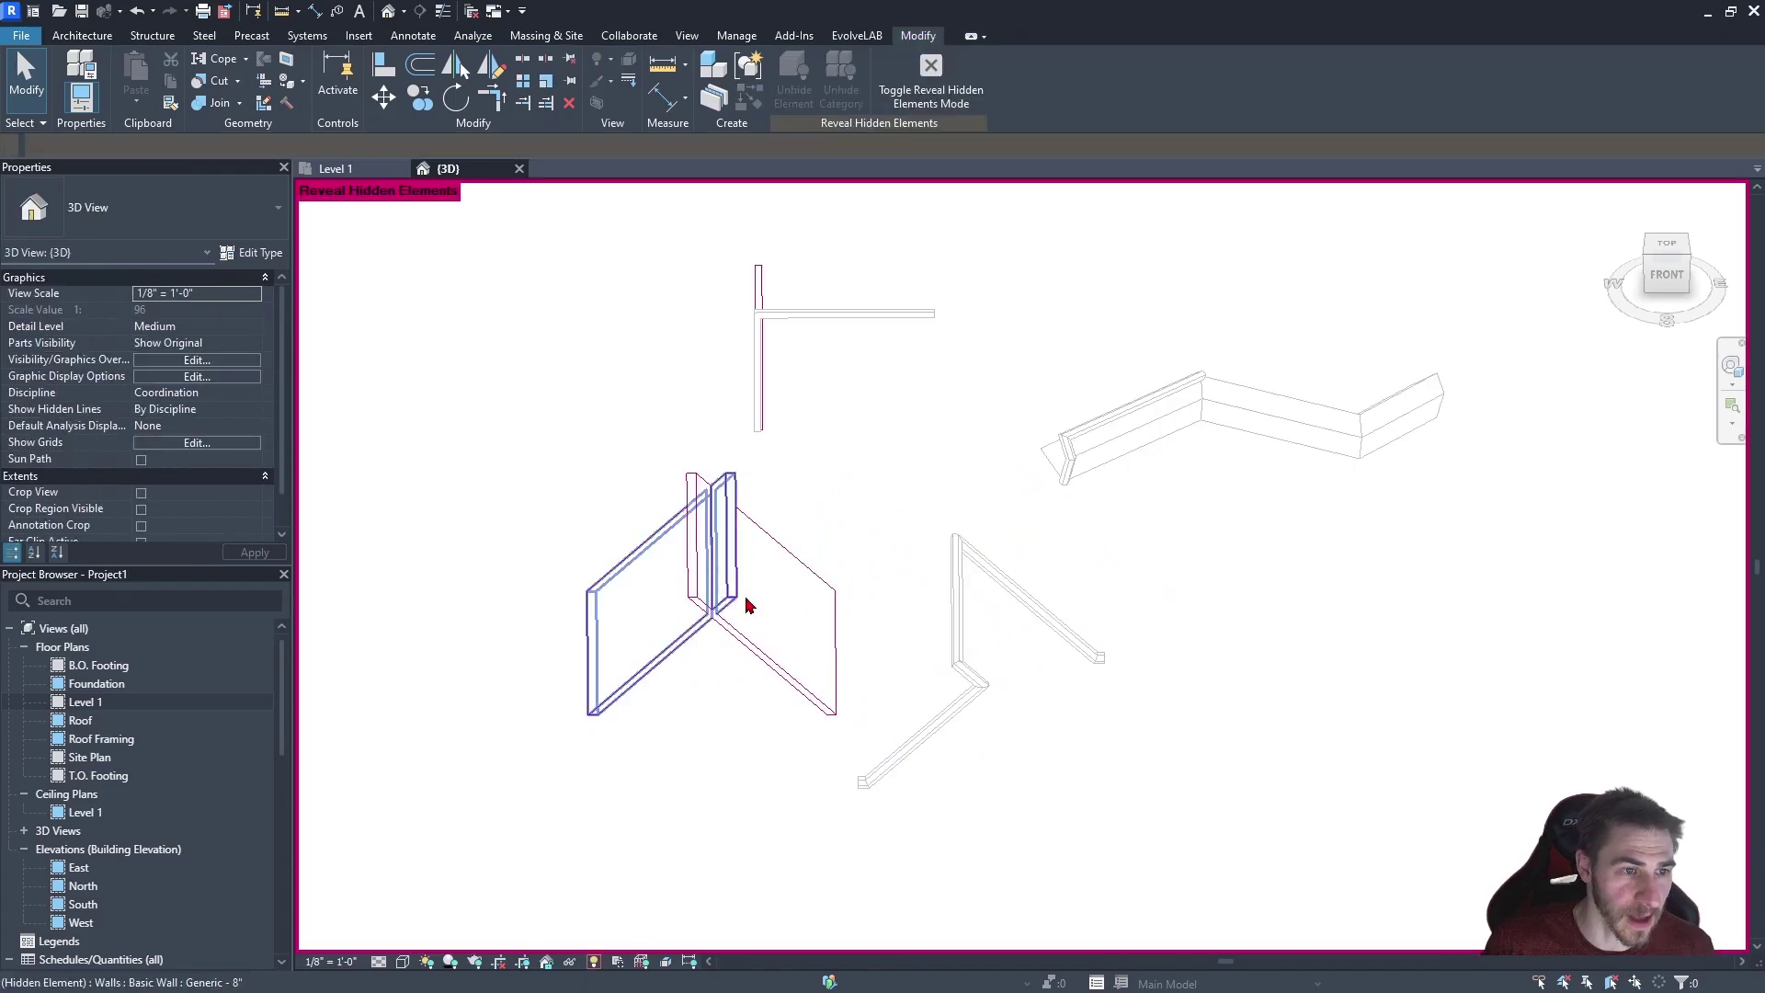
{"action": "left_click_drag", "start_coordinate": [934, 720], "coordinate": [965, 671]}
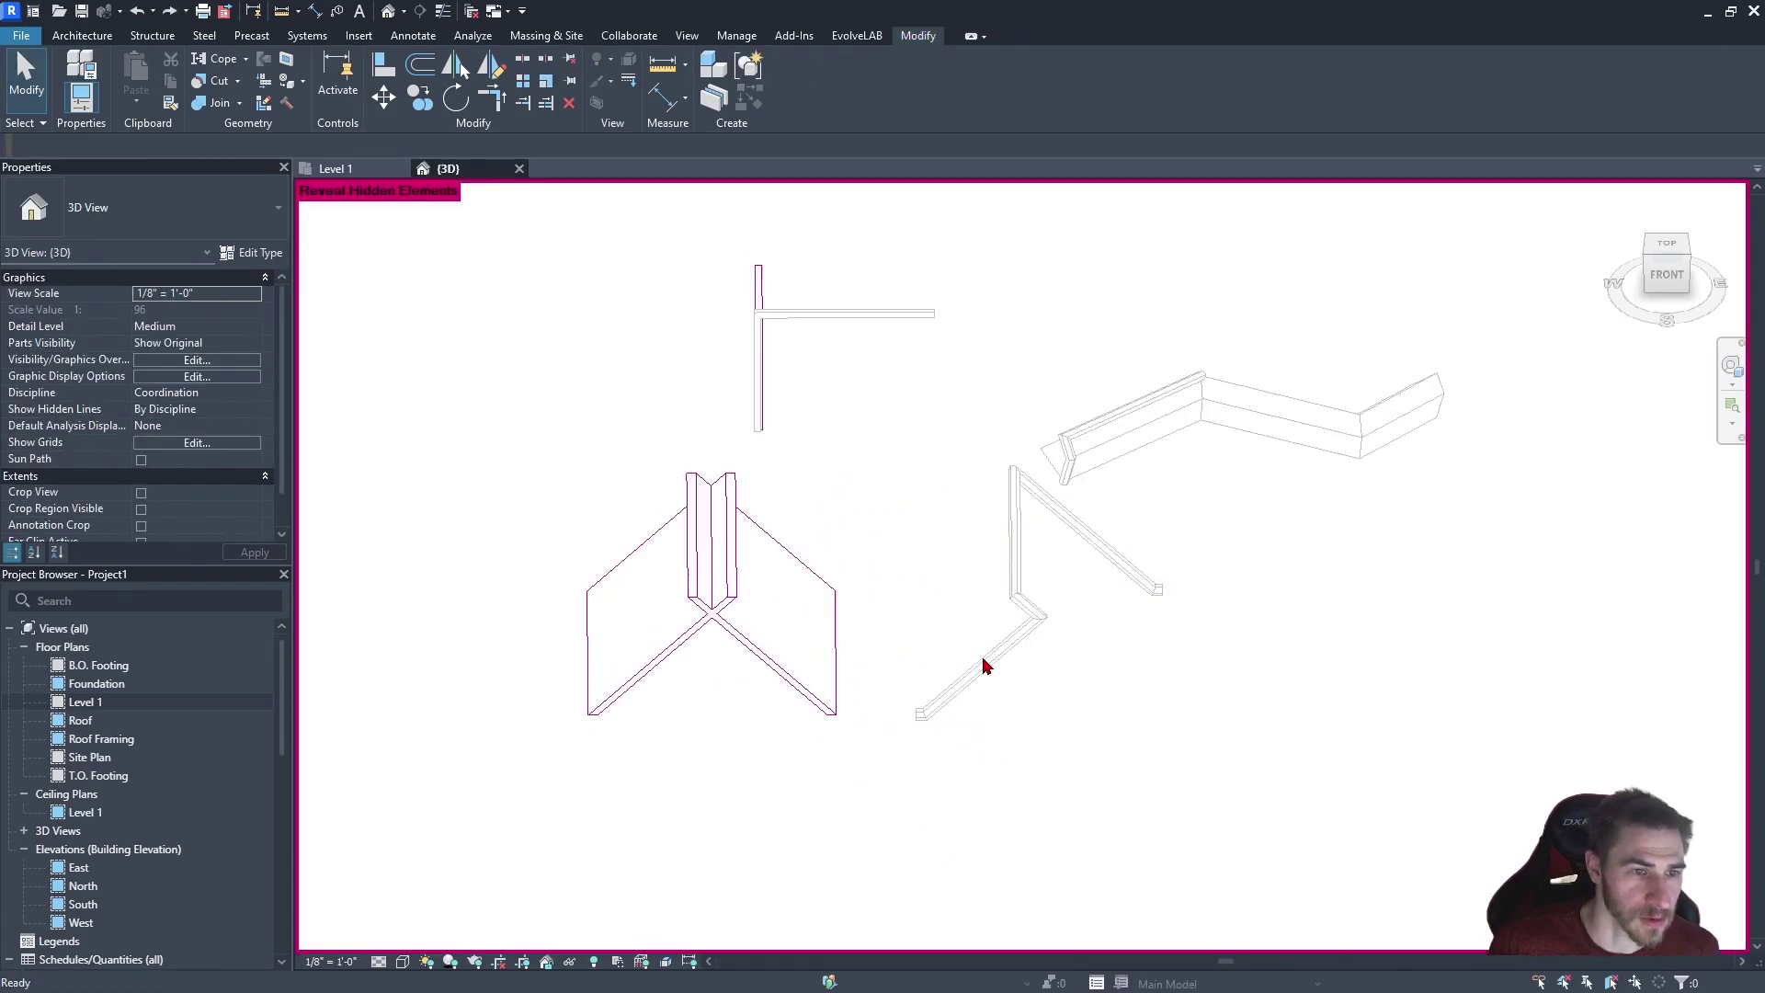
{"action": "key", "text": "r"}
{"action": "key", "text": "h"}
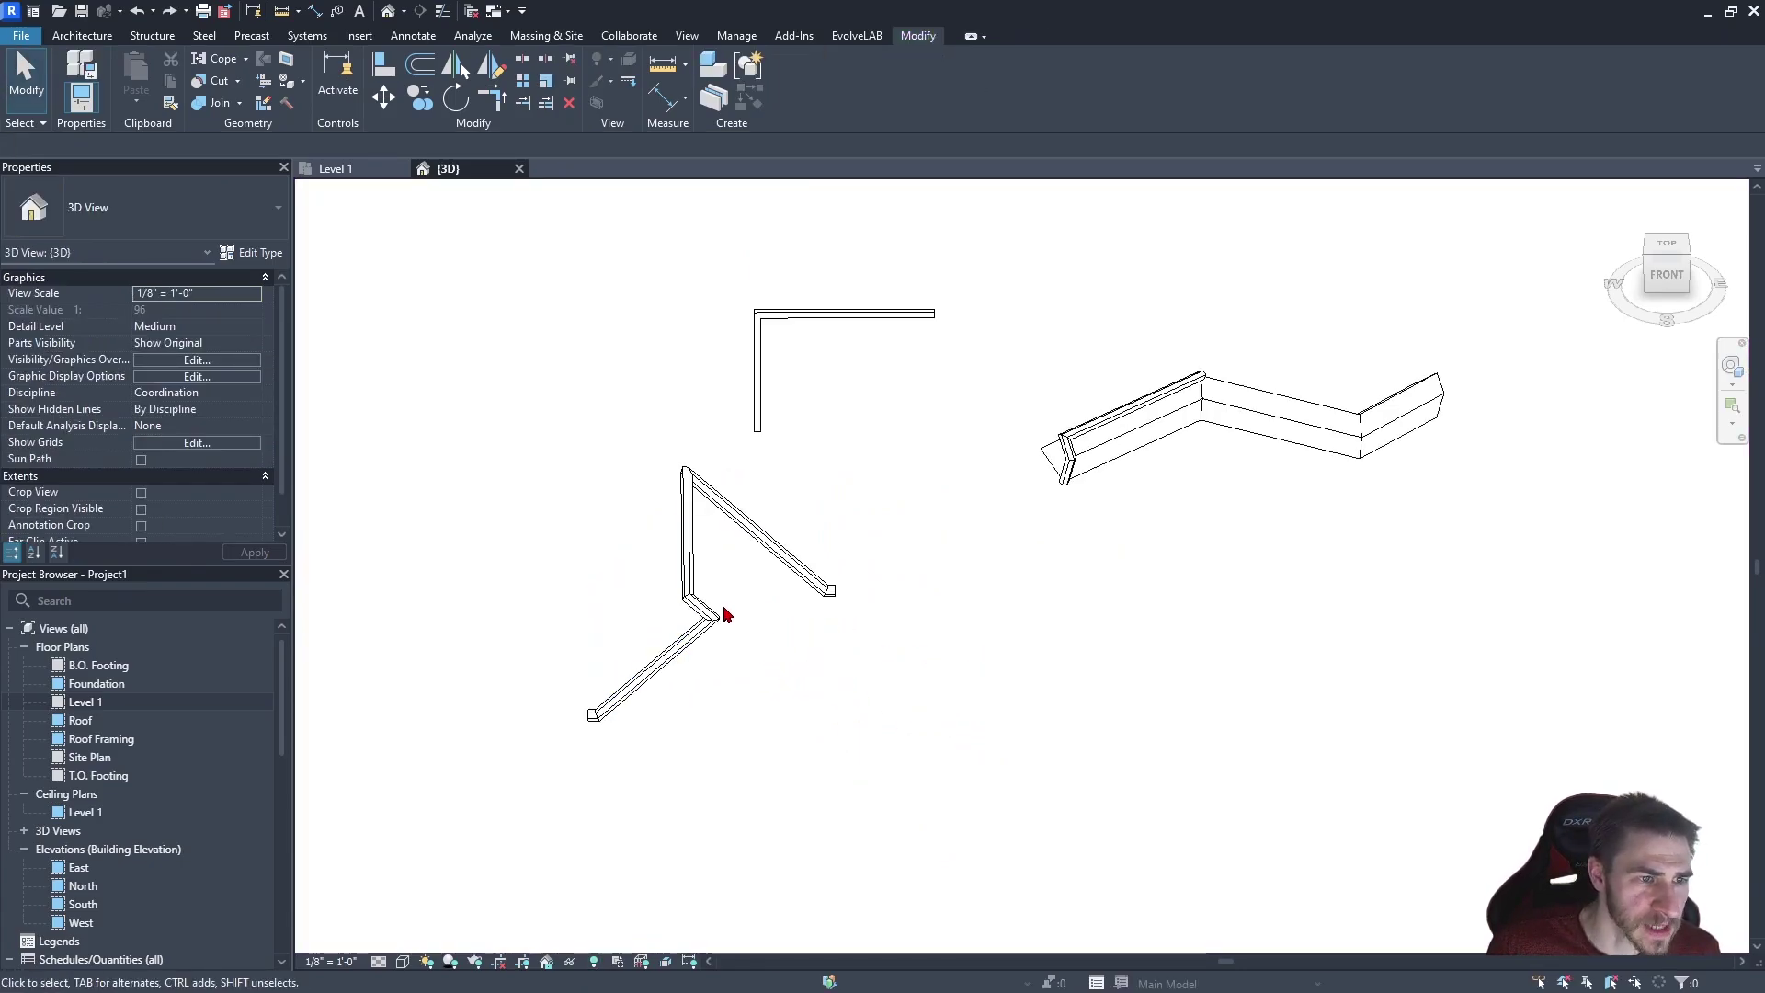
{"action": "left_click", "coordinate": [724, 615]}
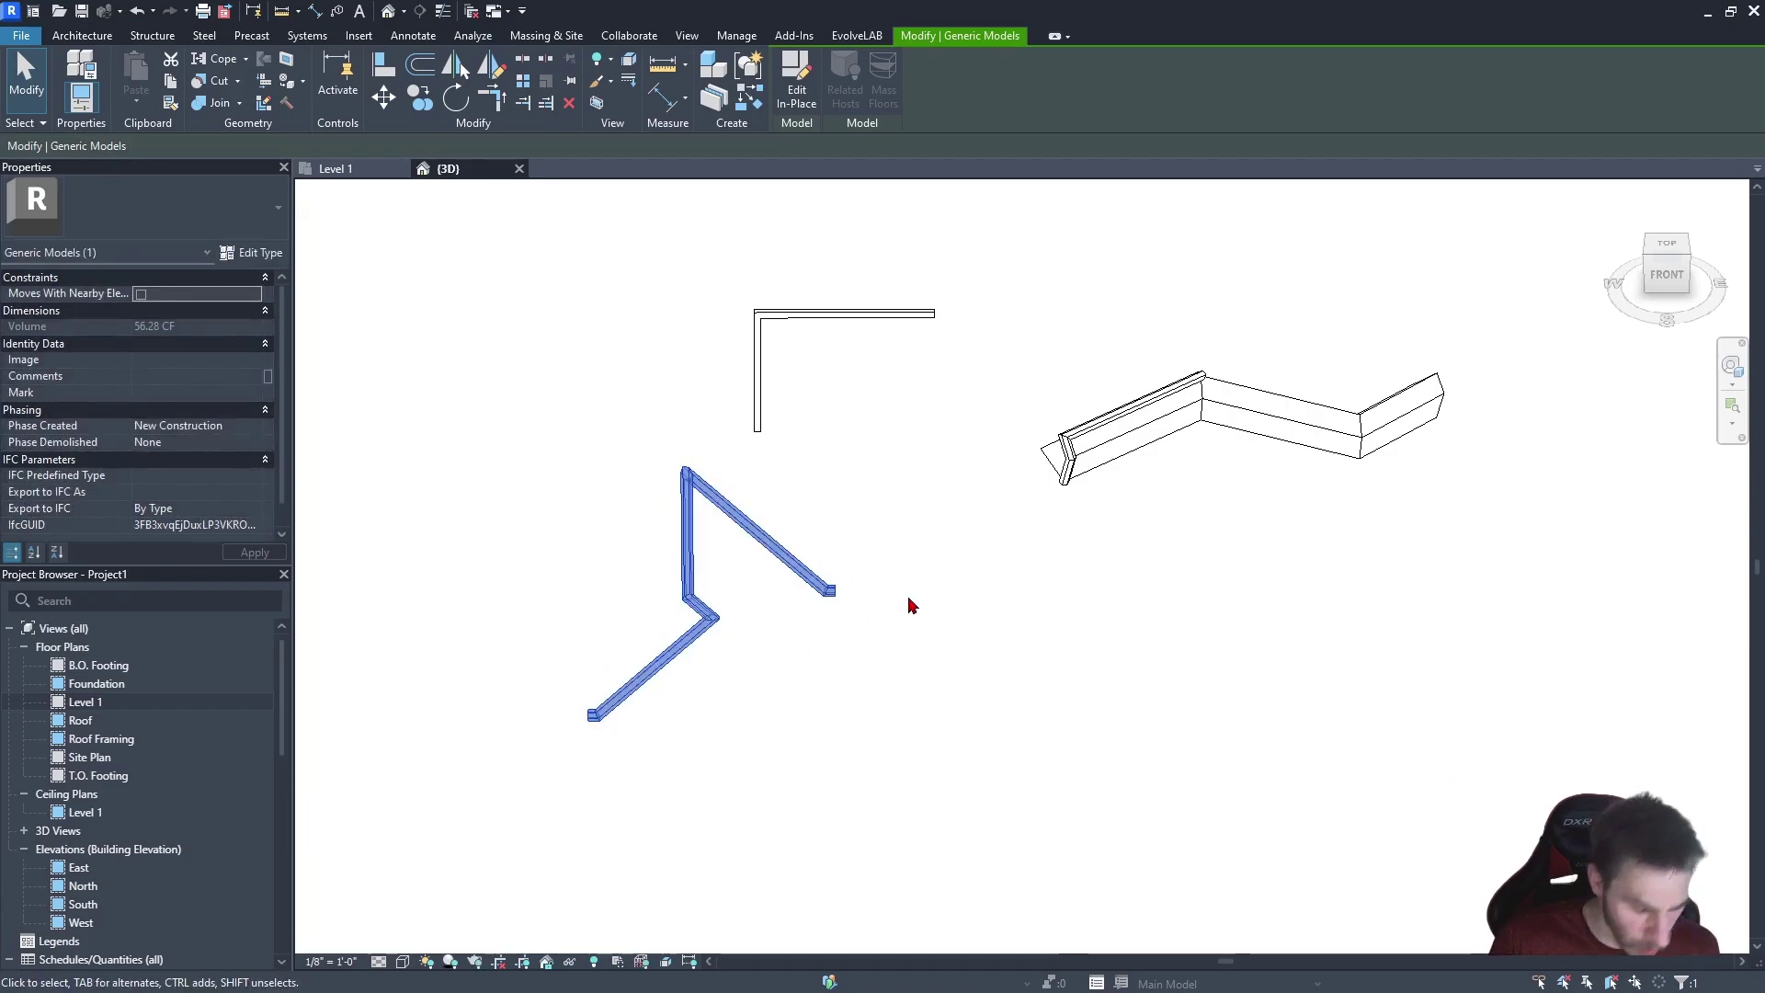
{"action": "key", "text": "m"}
{"action": "key", "text": "v"}
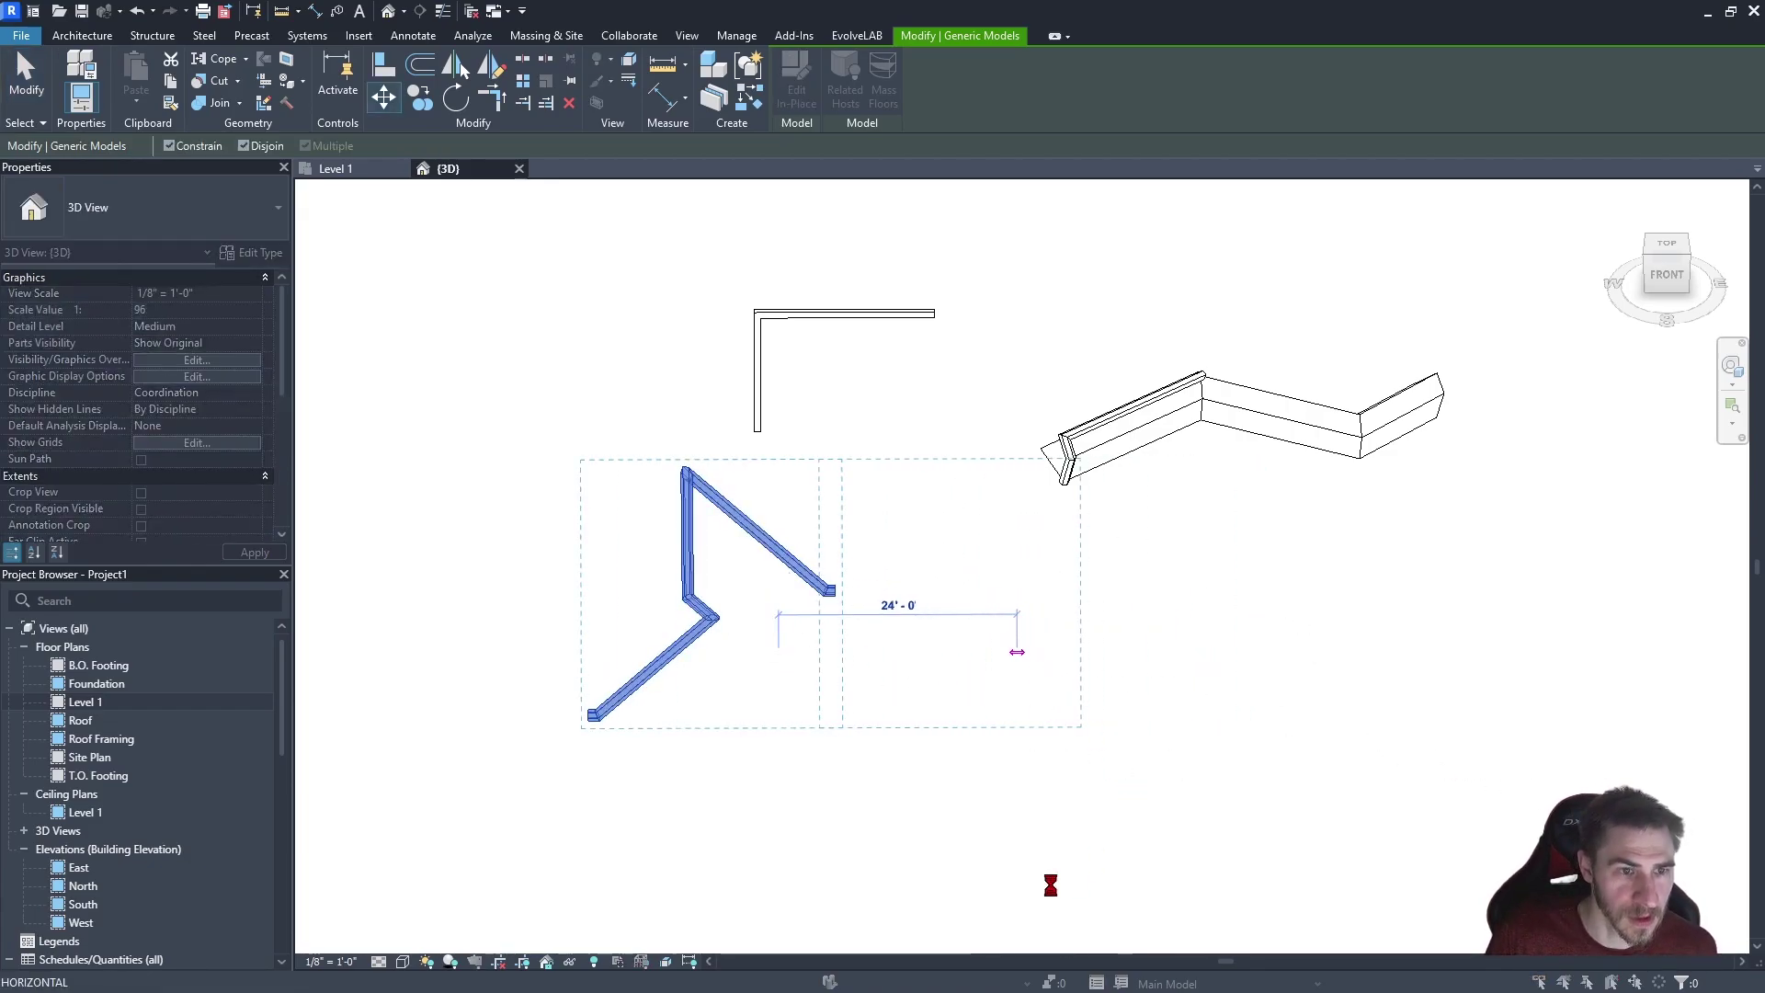
{"action": "left_click", "coordinate": [1032, 891]}
{"action": "left_click", "coordinate": [1031, 519]}
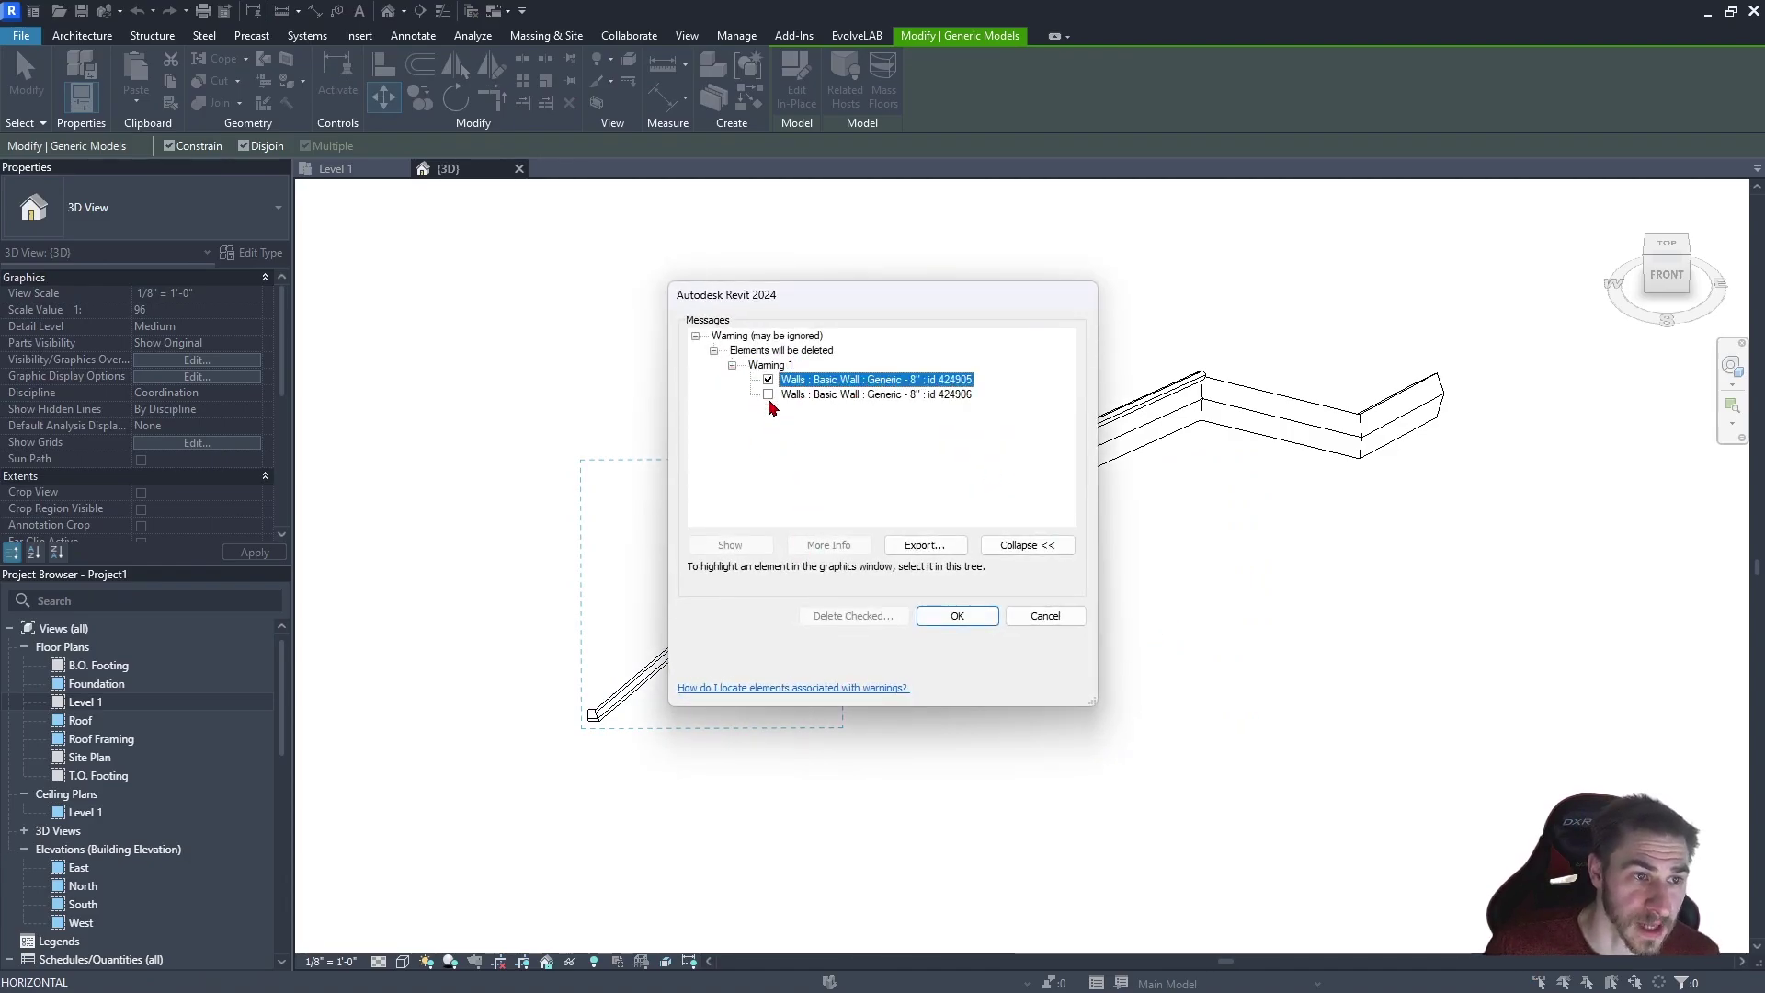
{"action": "left_click", "coordinate": [769, 395]}
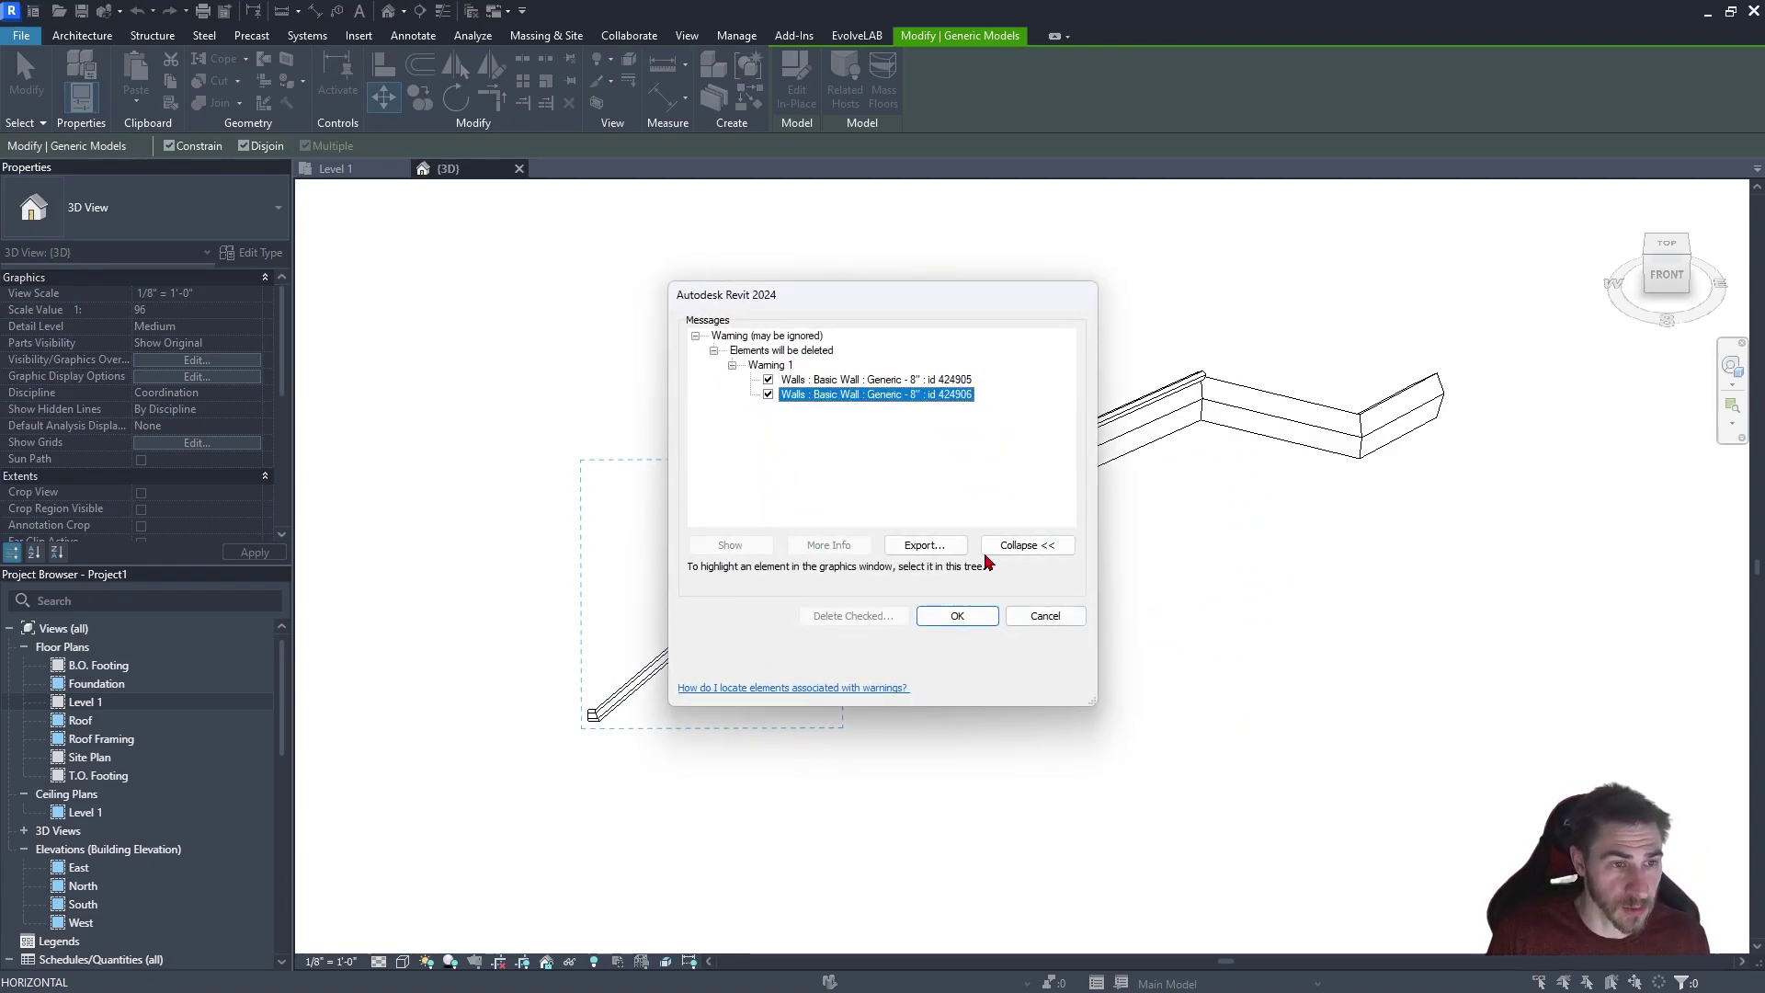
{"action": "left_click", "coordinate": [976, 621]}
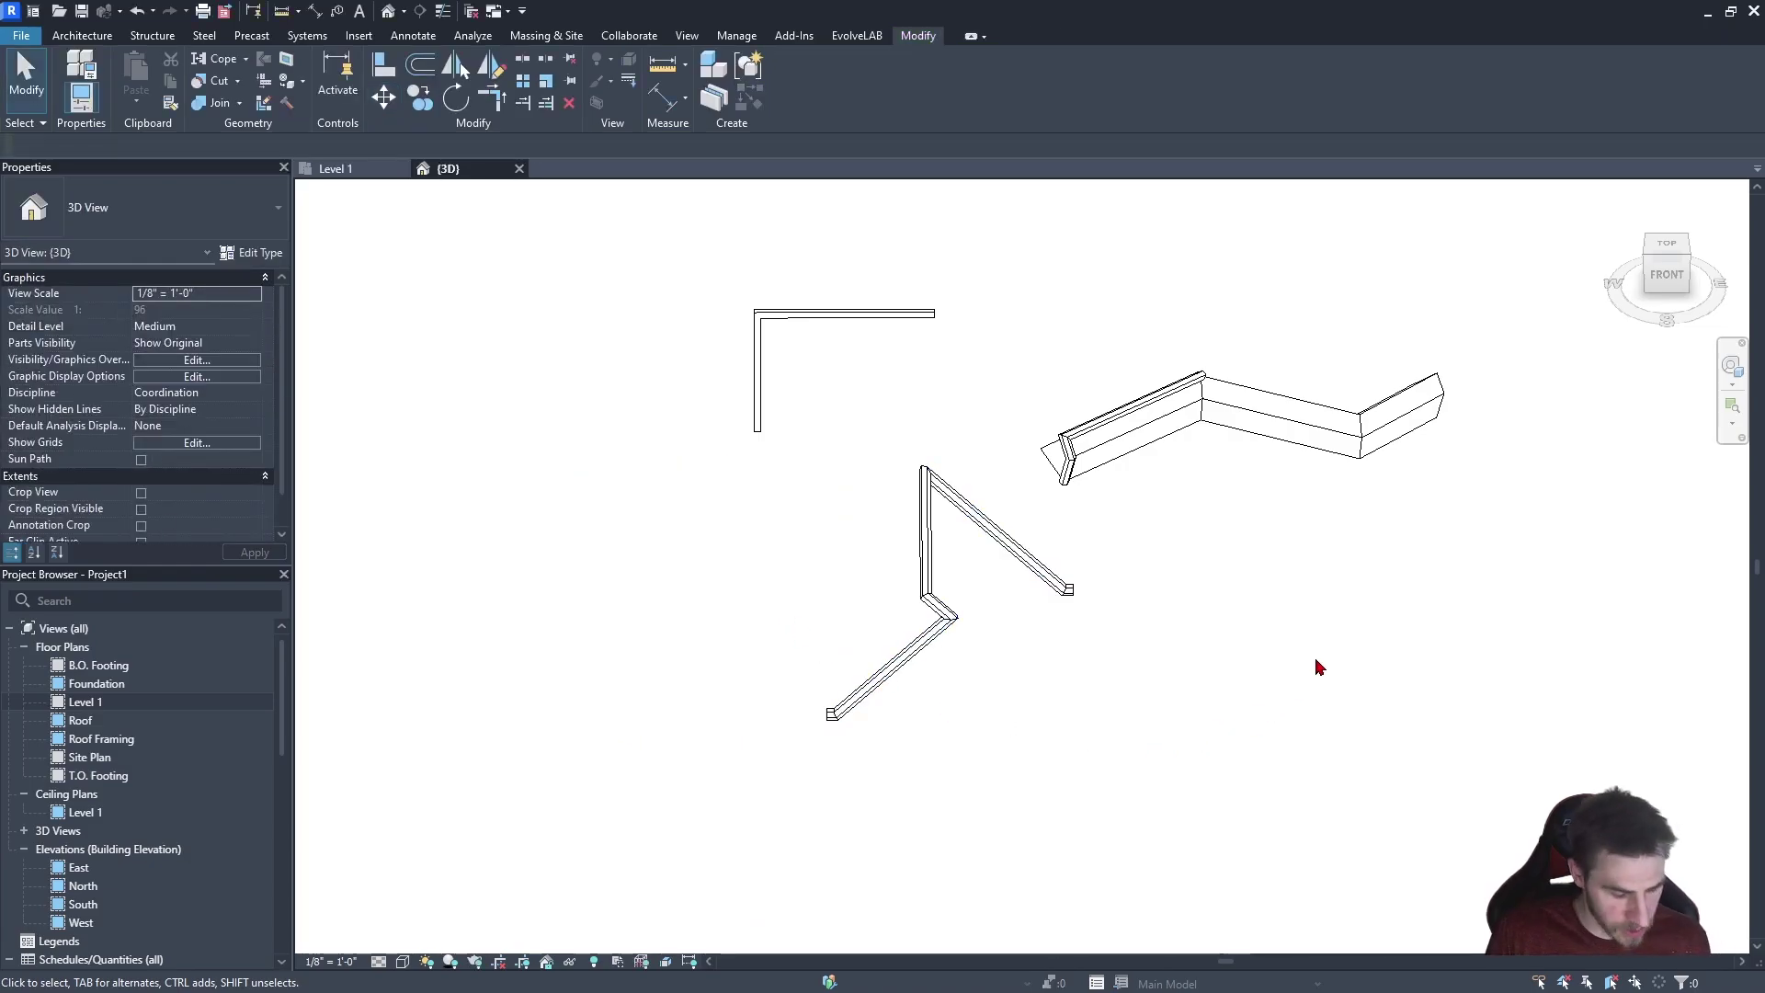
{"action": "key", "text": "r"}
{"action": "key", "text": "h"}
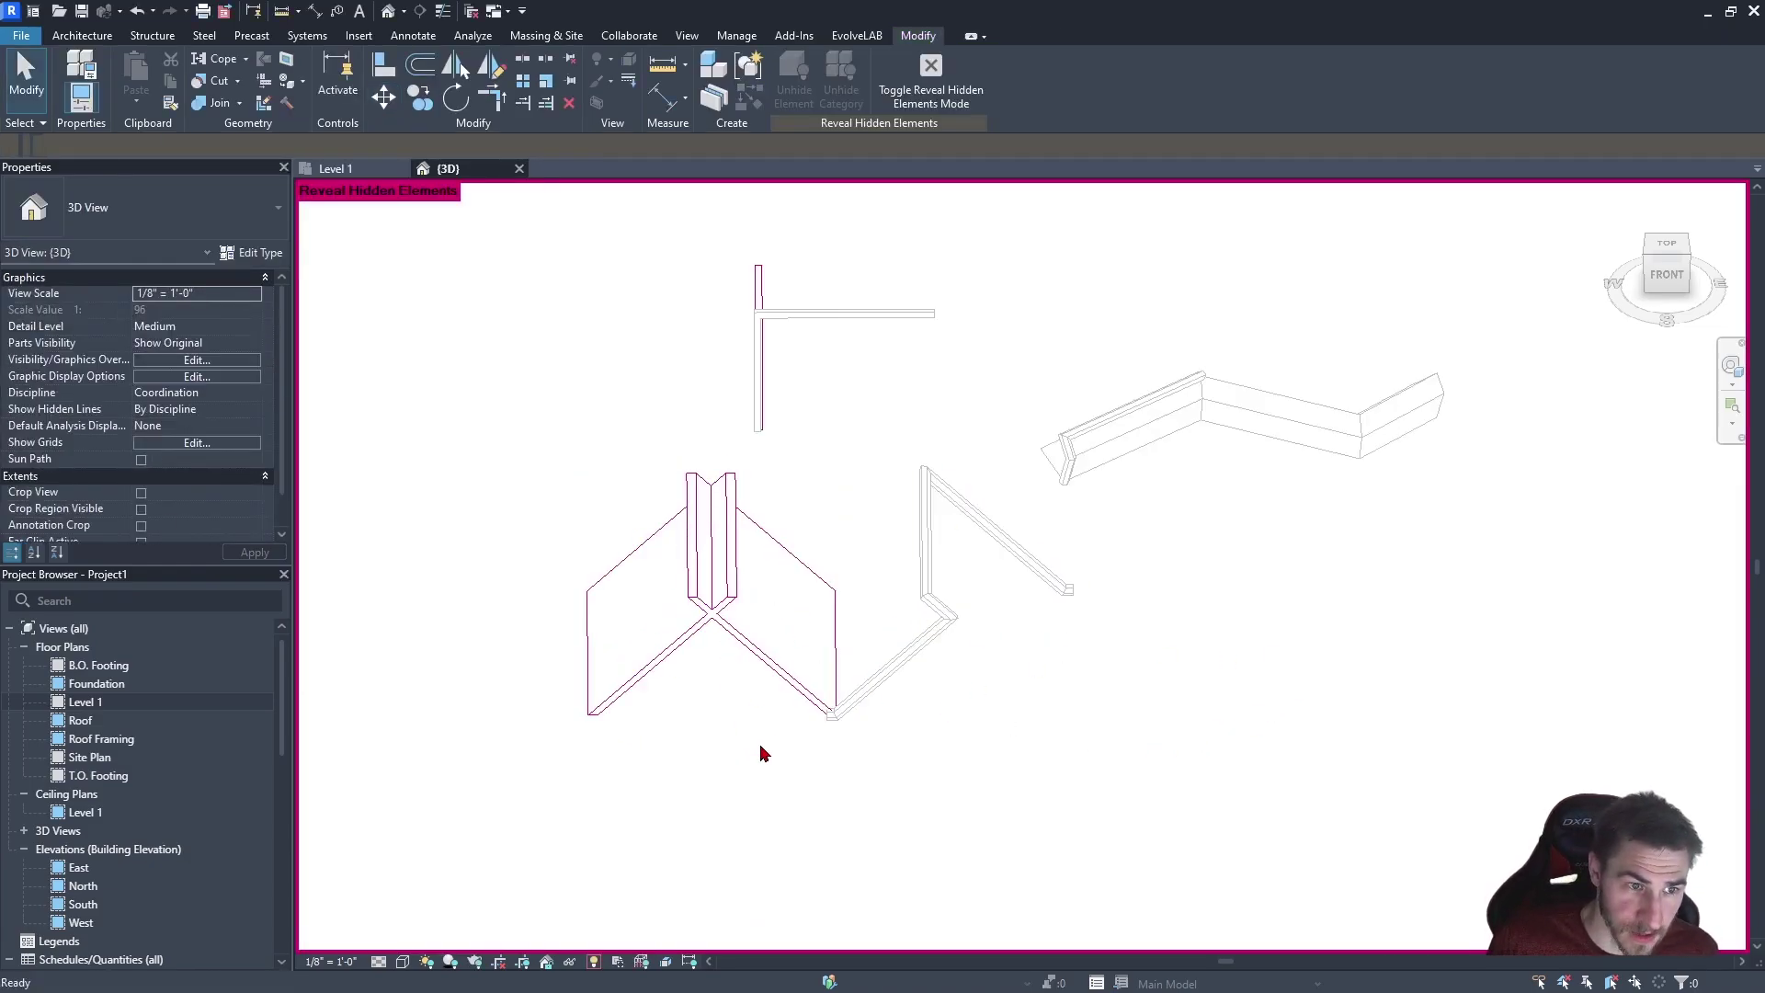
{"action": "key", "text": "r"}
{"action": "key", "text": "h"}
{"action": "middle_click_drag", "start_coordinate": [893, 636], "coordinate": [971, 620], "text": "shift"}
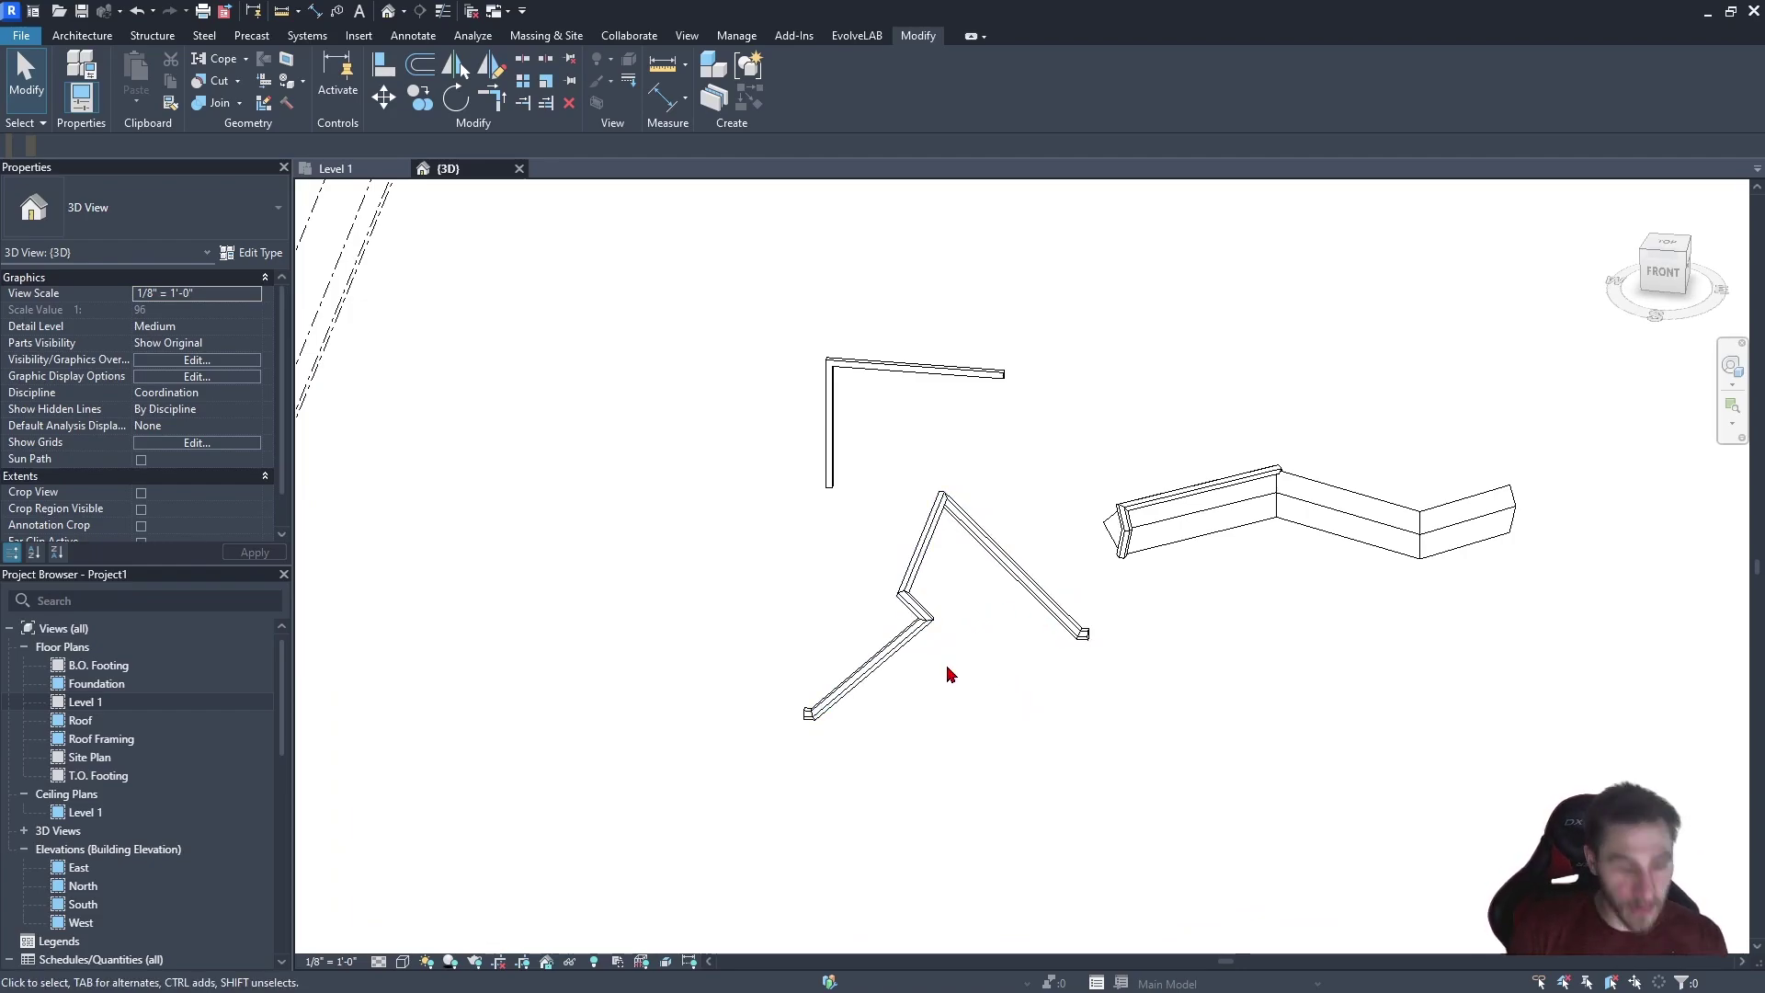
{"action": "key", "text": "r"}
{"action": "key", "text": "h"}
Reveal hidden elements and select the three joined slanted walls
{"action": "key", "text": "r"}
{"action": "key", "text": "h"}
{"action": "middle_click_drag", "start_coordinate": [1000, 542], "coordinate": [1148, 504], "text": "shift"}
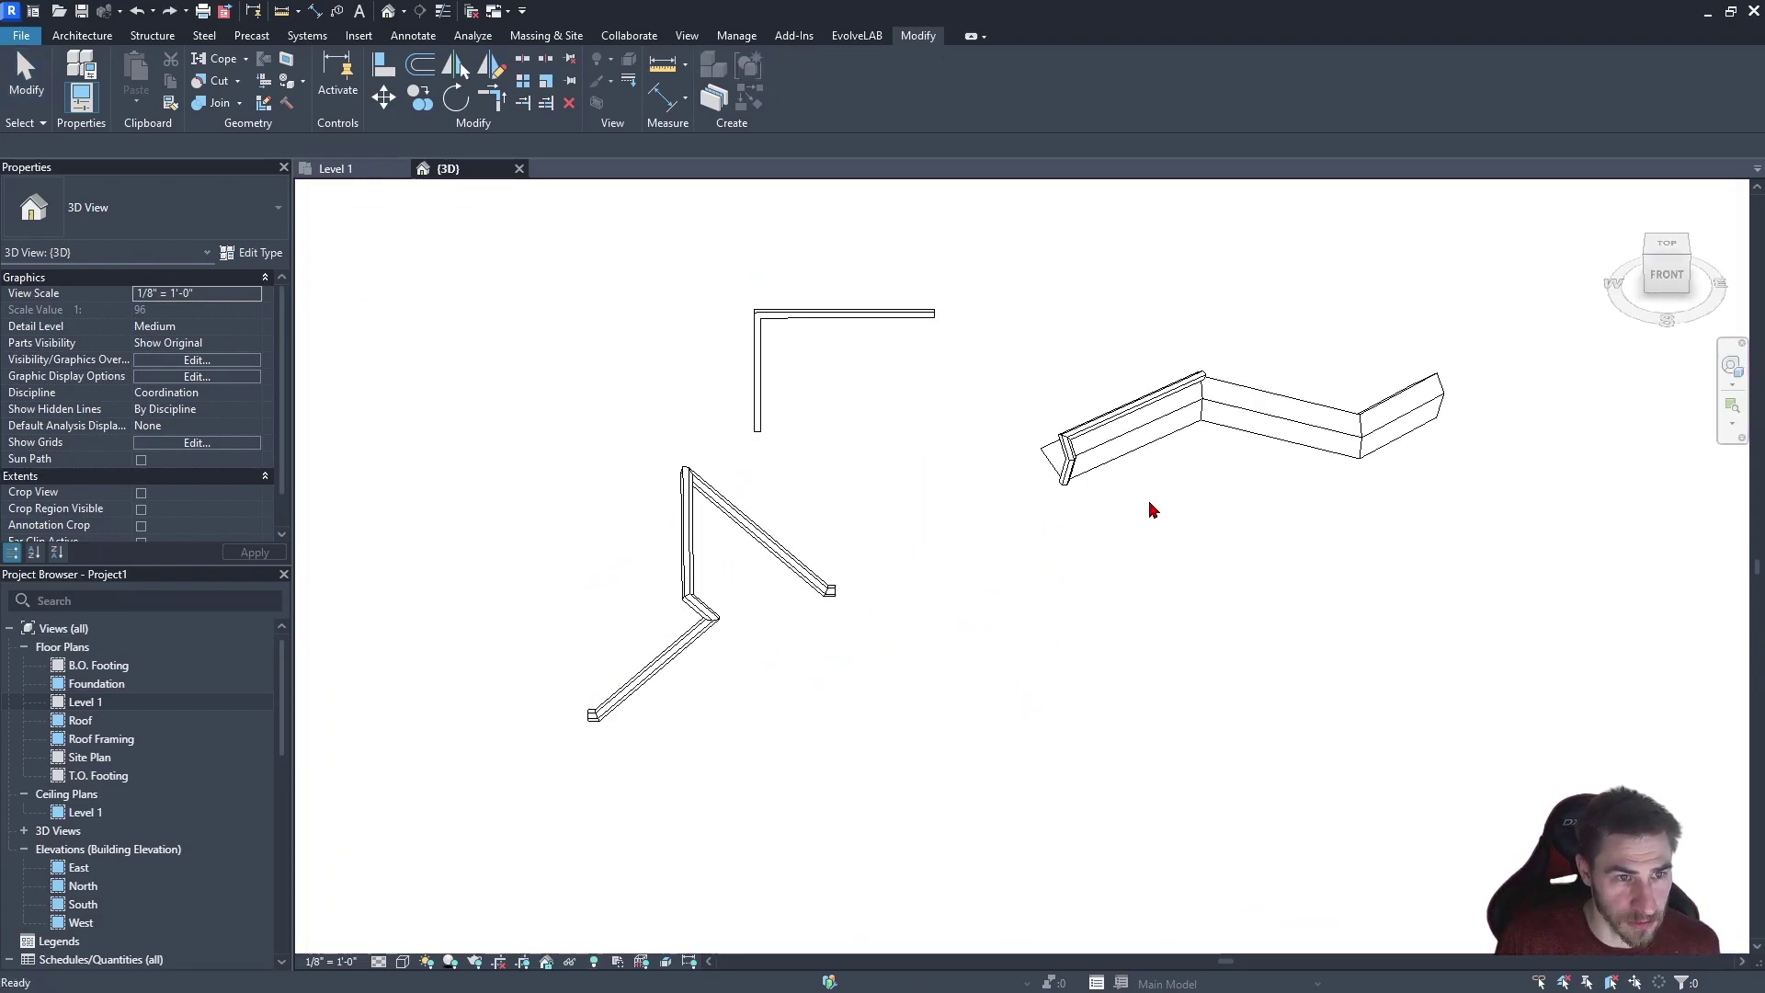
{"action": "key", "text": "r"}
{"action": "key", "text": "r"}
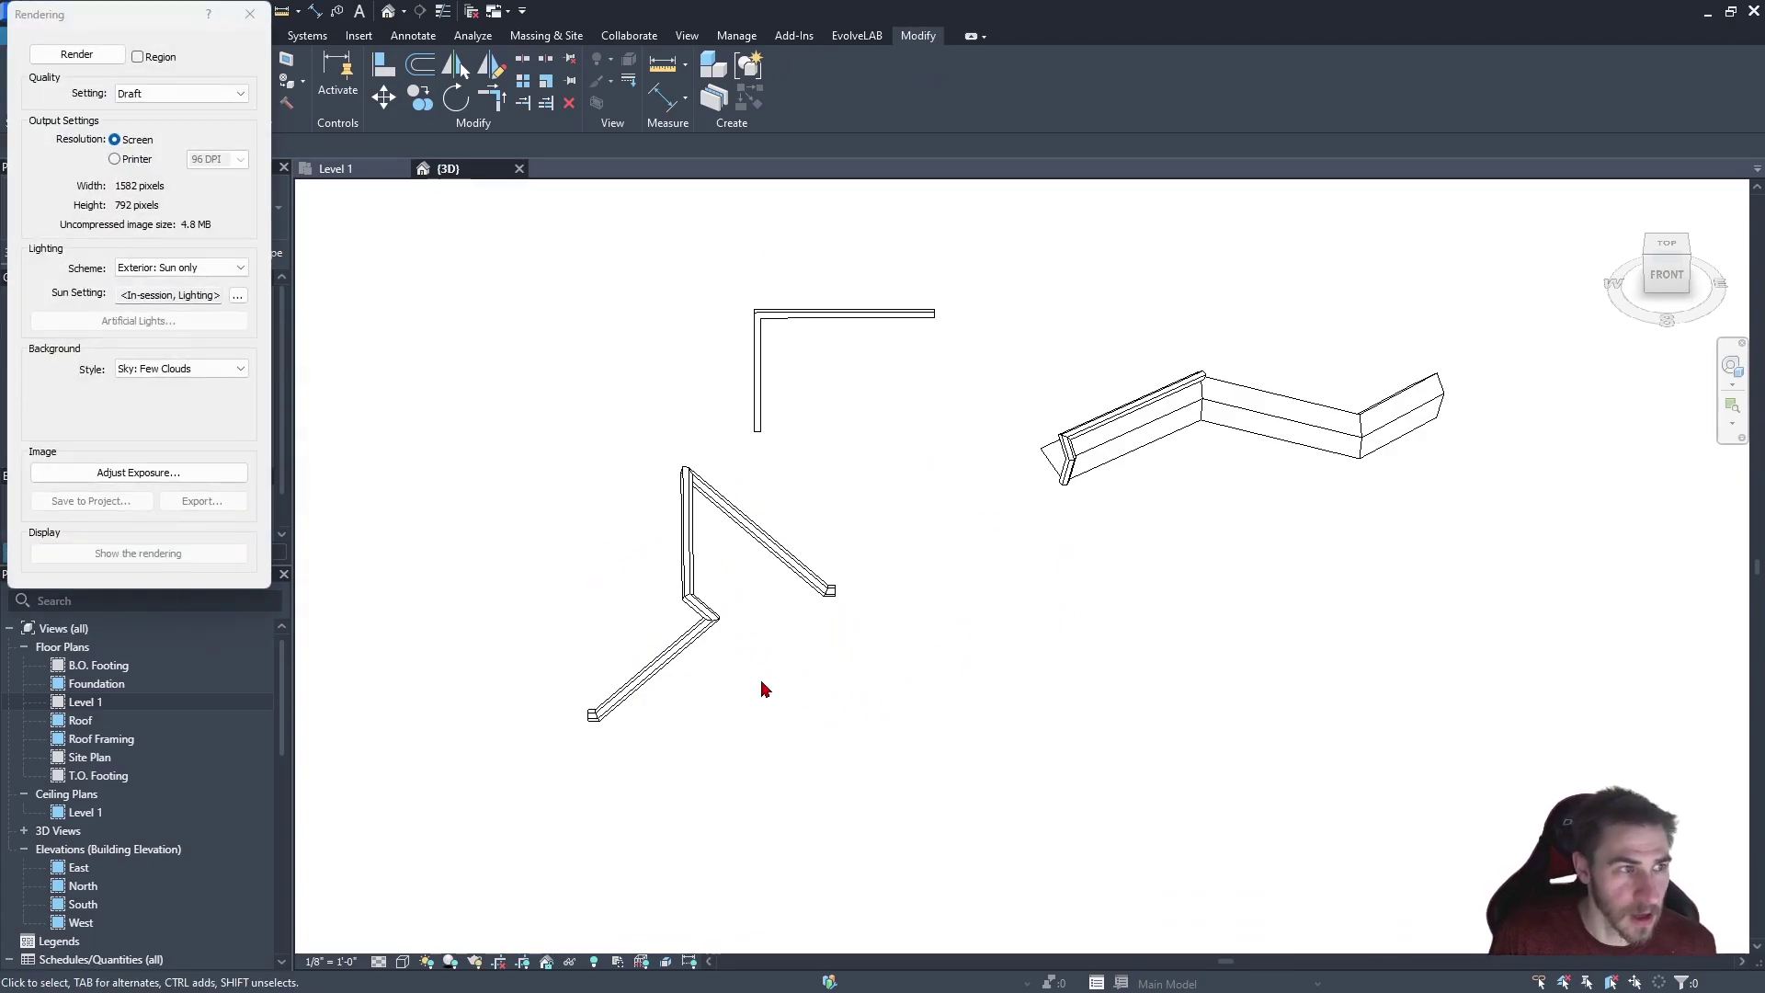
{"action": "key", "text": "r"}
{"action": "key", "text": "h"}
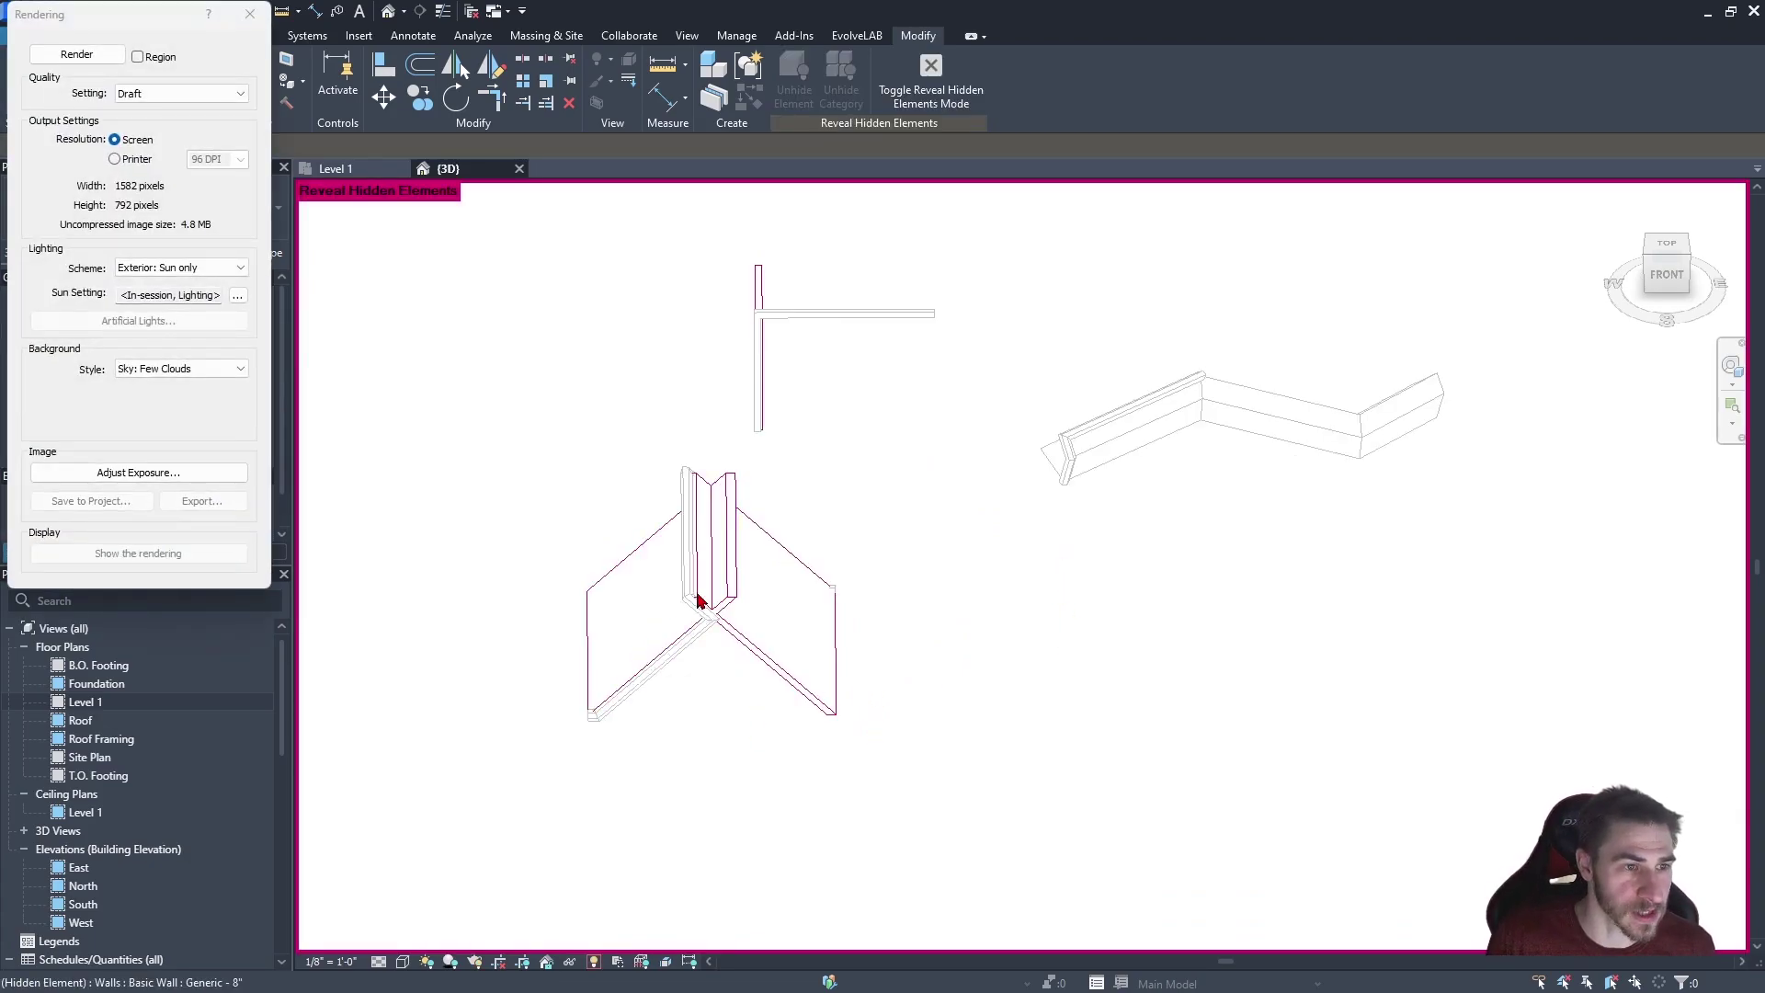
{"action": "key", "text": "Tab"}
{"action": "left_click", "coordinate": [620, 639]}
Exit reveal mode, try moving the selected walls, and cancel the failed move
{"action": "key", "text": "r"}
{"action": "key", "text": "h"}
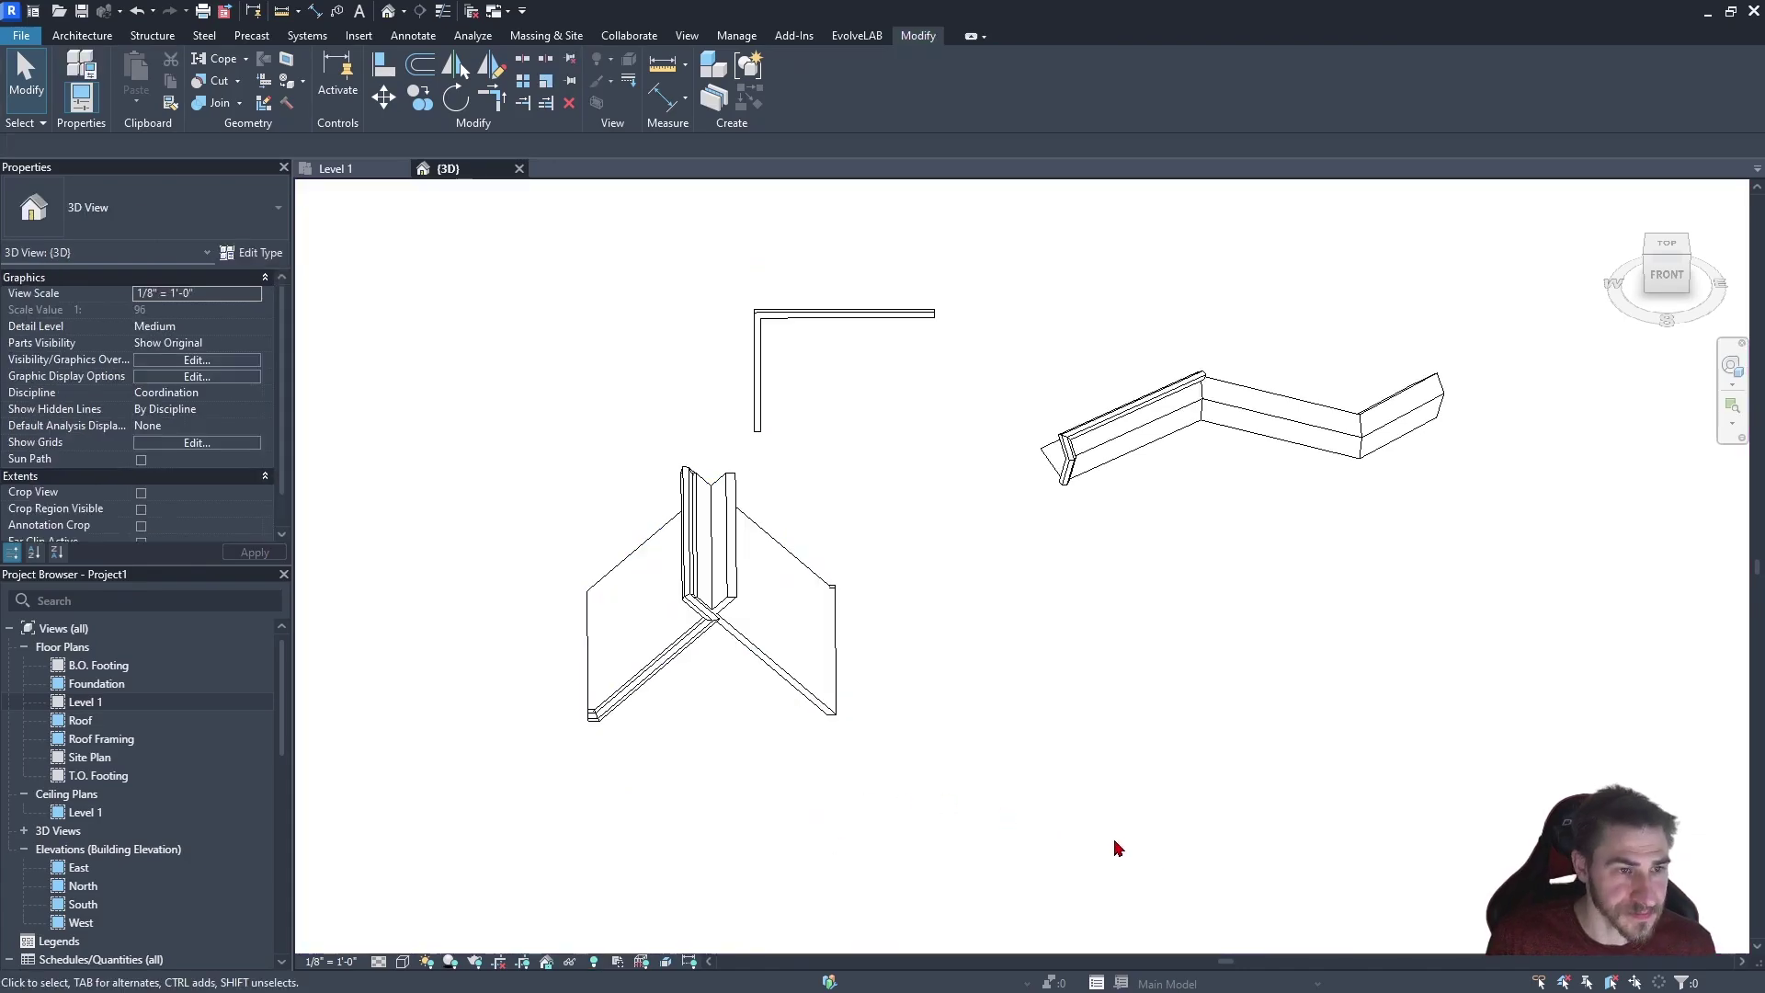
{"action": "key", "text": "ctrl+Left"}
{"action": "key", "text": "Right"}
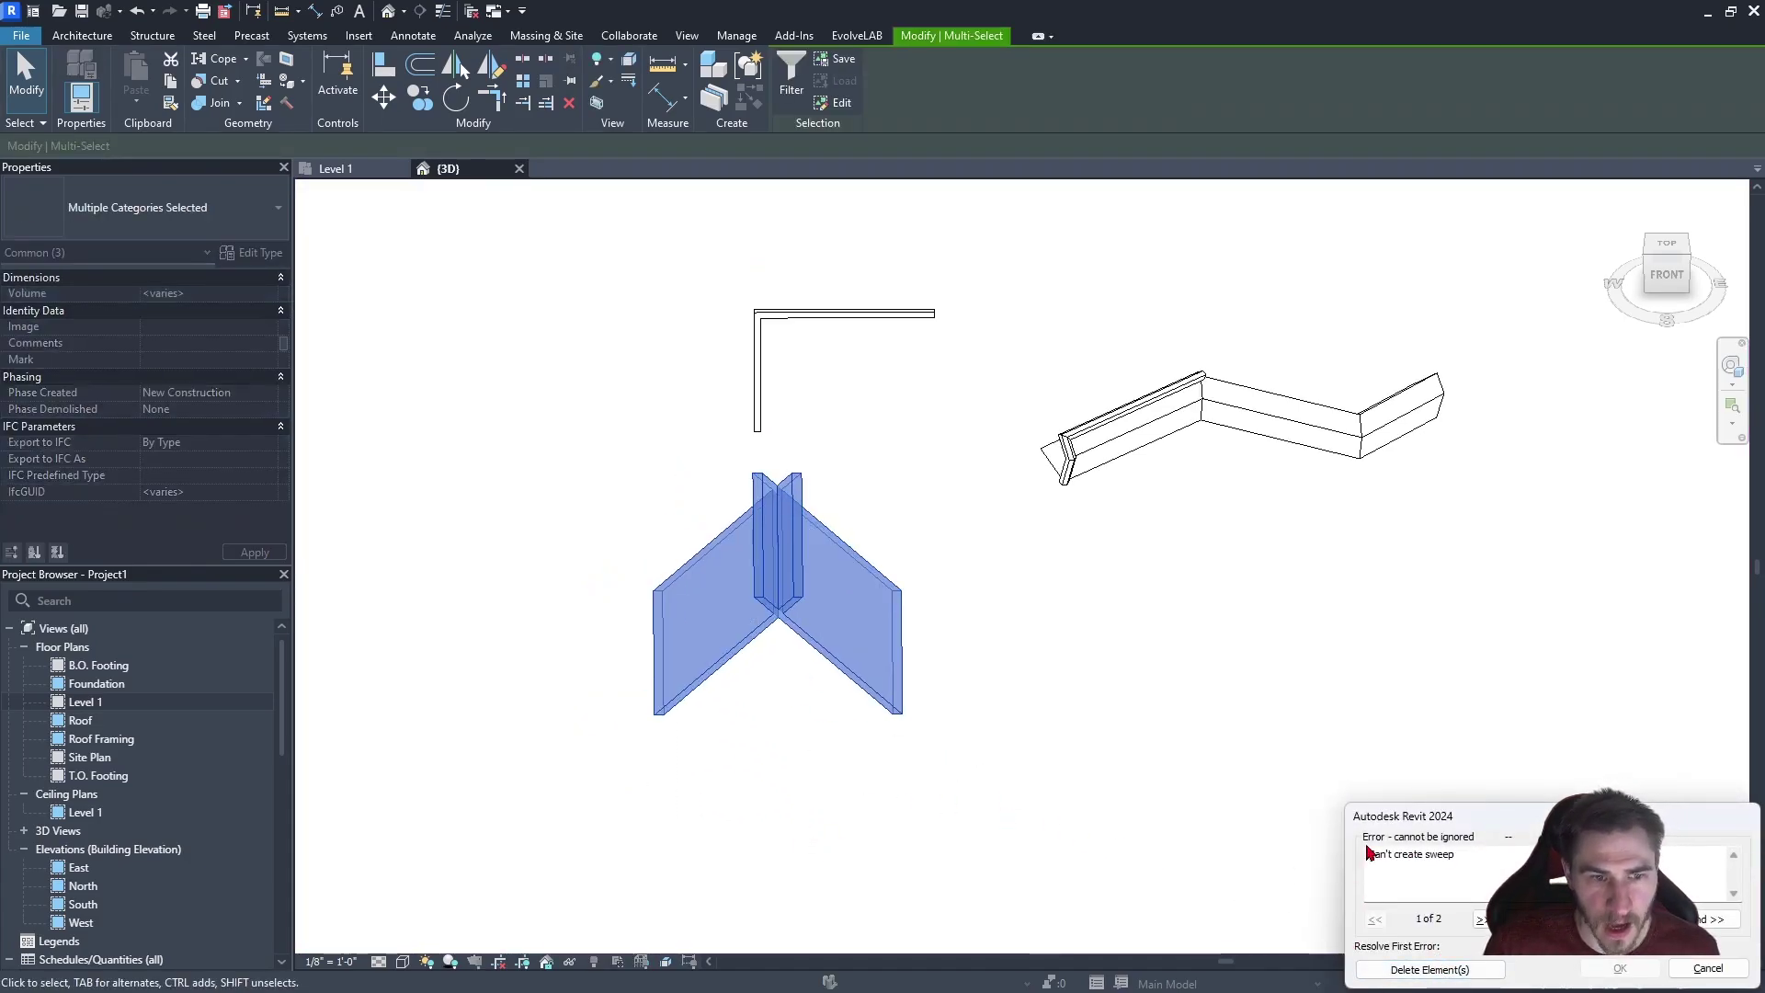
{"action": "key", "text": "Escape"}
Select one slanted wall, try nudging it right, and cancel after the sweep error
{"action": "left_click", "coordinate": [800, 661]}
{"action": "middle_click_drag", "start_coordinate": [819, 713], "coordinate": [797, 704], "text": "shift"}
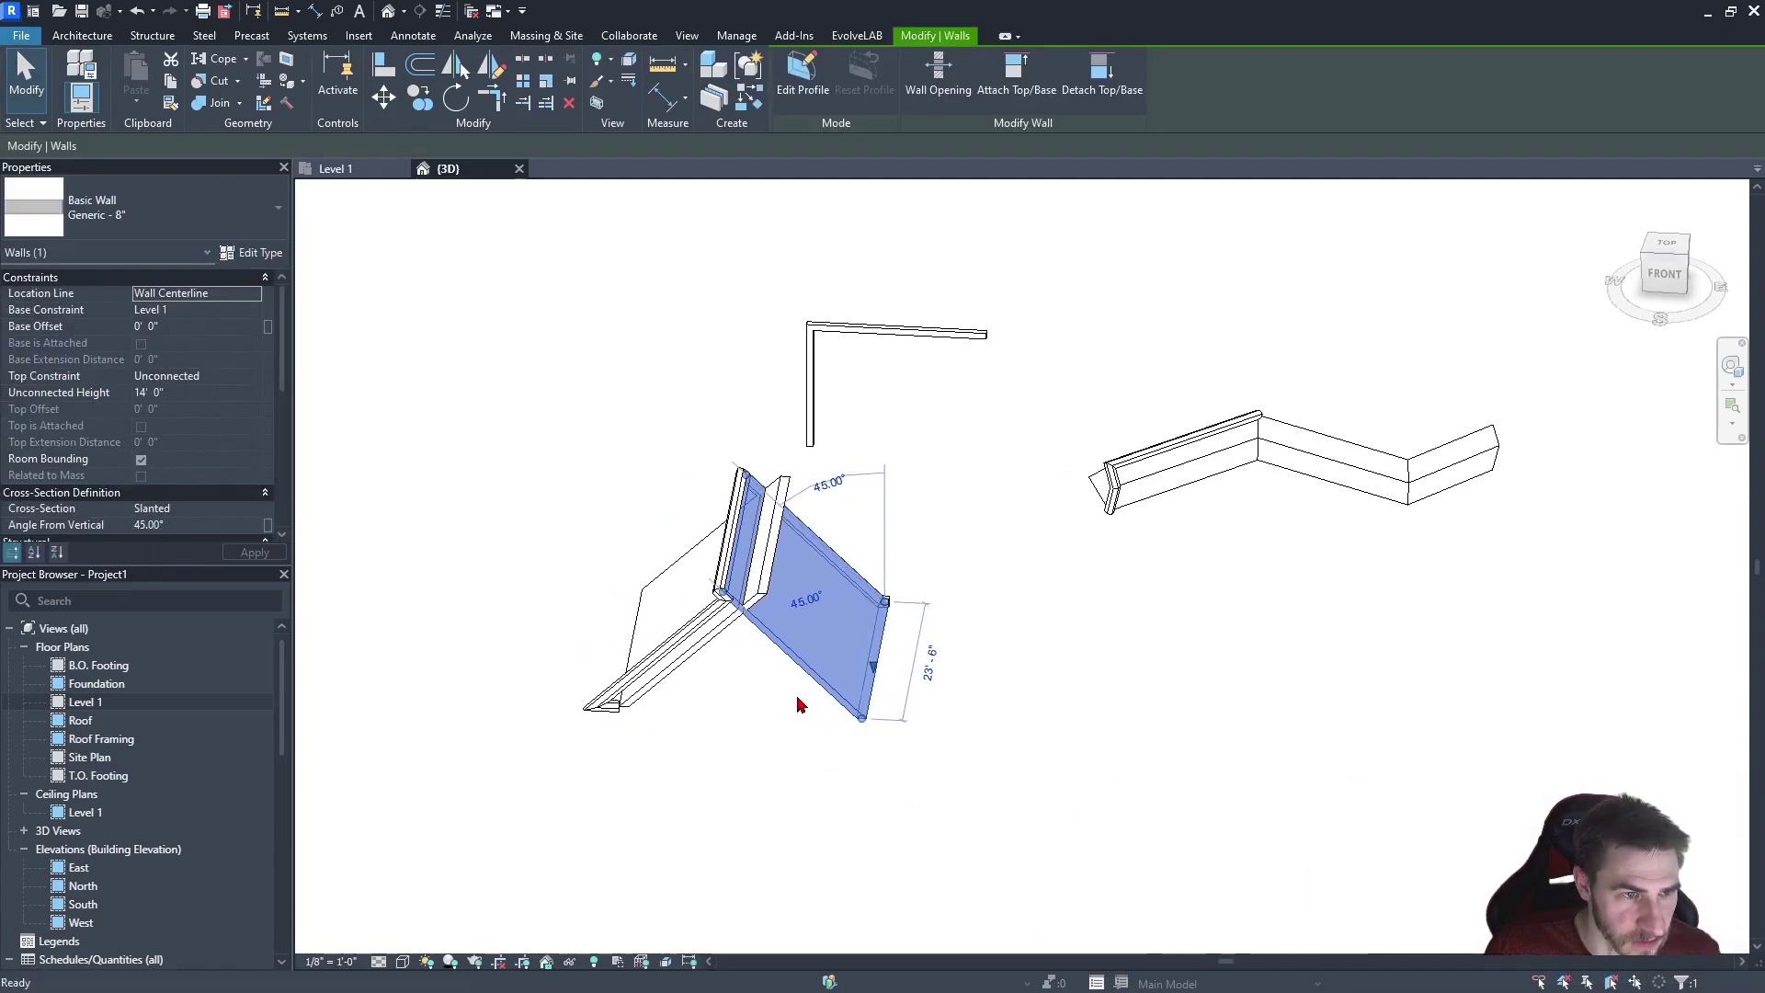
{"action": "key", "text": "Escape"}
{"action": "left_click", "coordinate": [728, 610]}
{"action": "key", "text": "Right"}
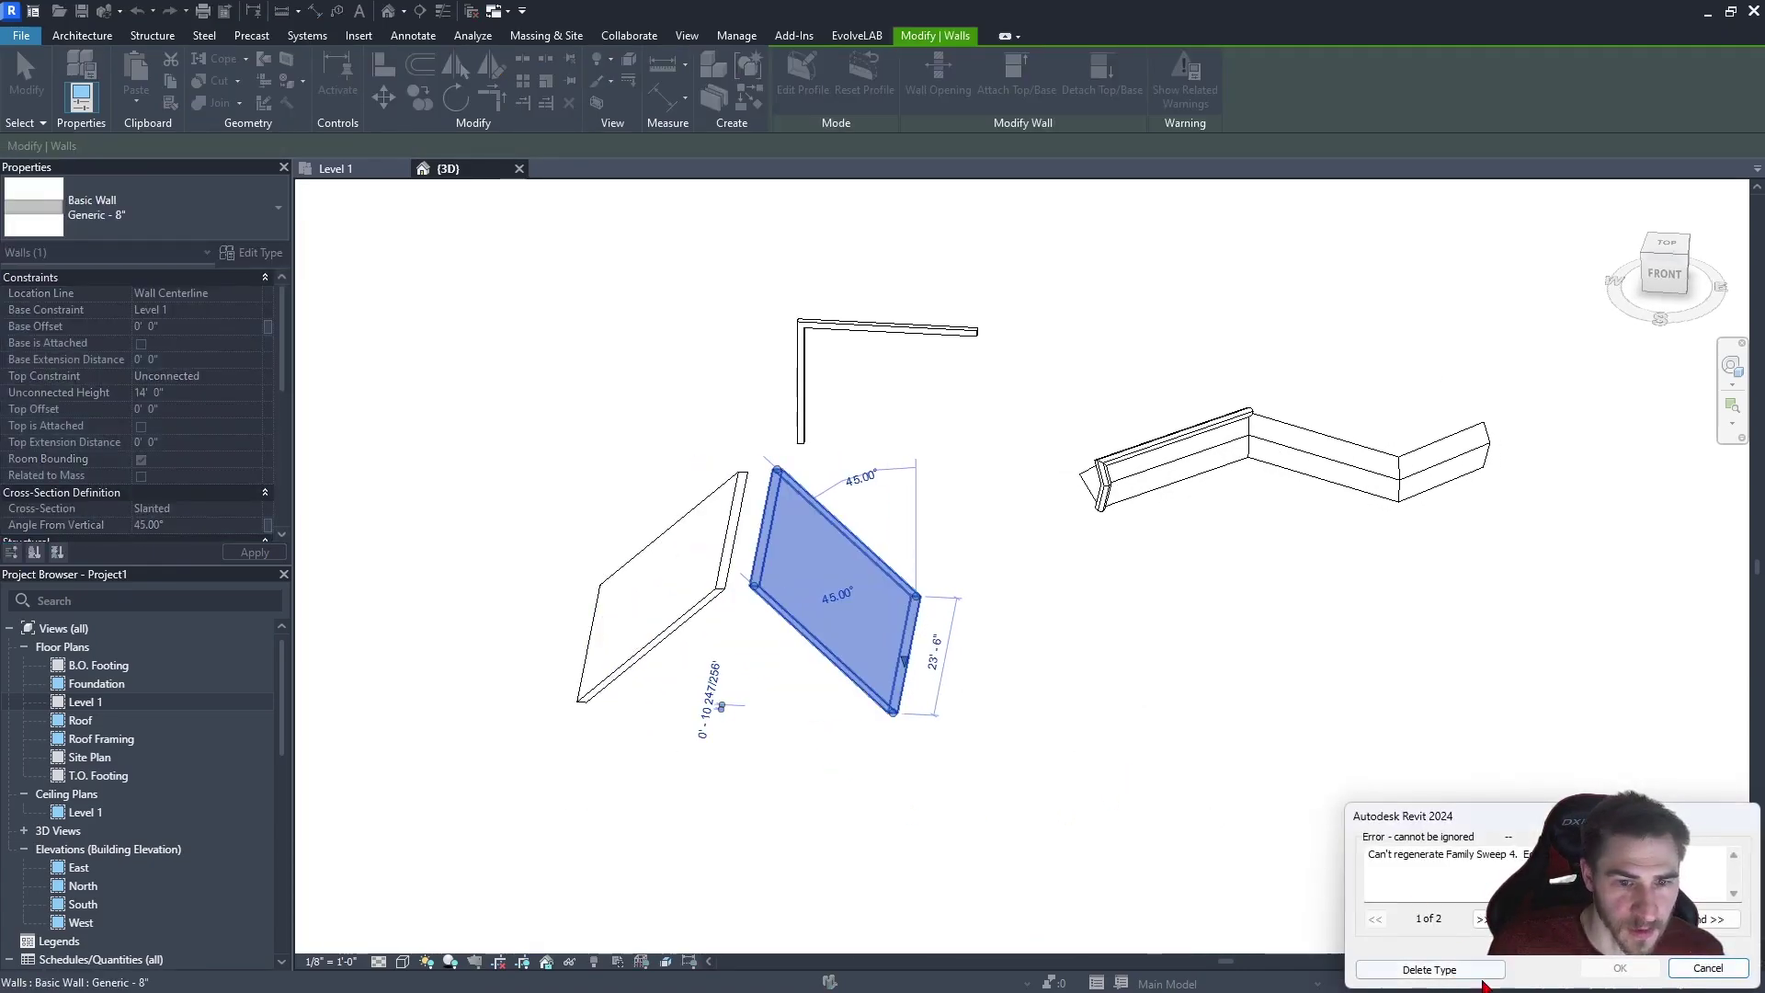
{"action": "key", "text": "Escape"}
{"action": "key", "text": "Escape"}
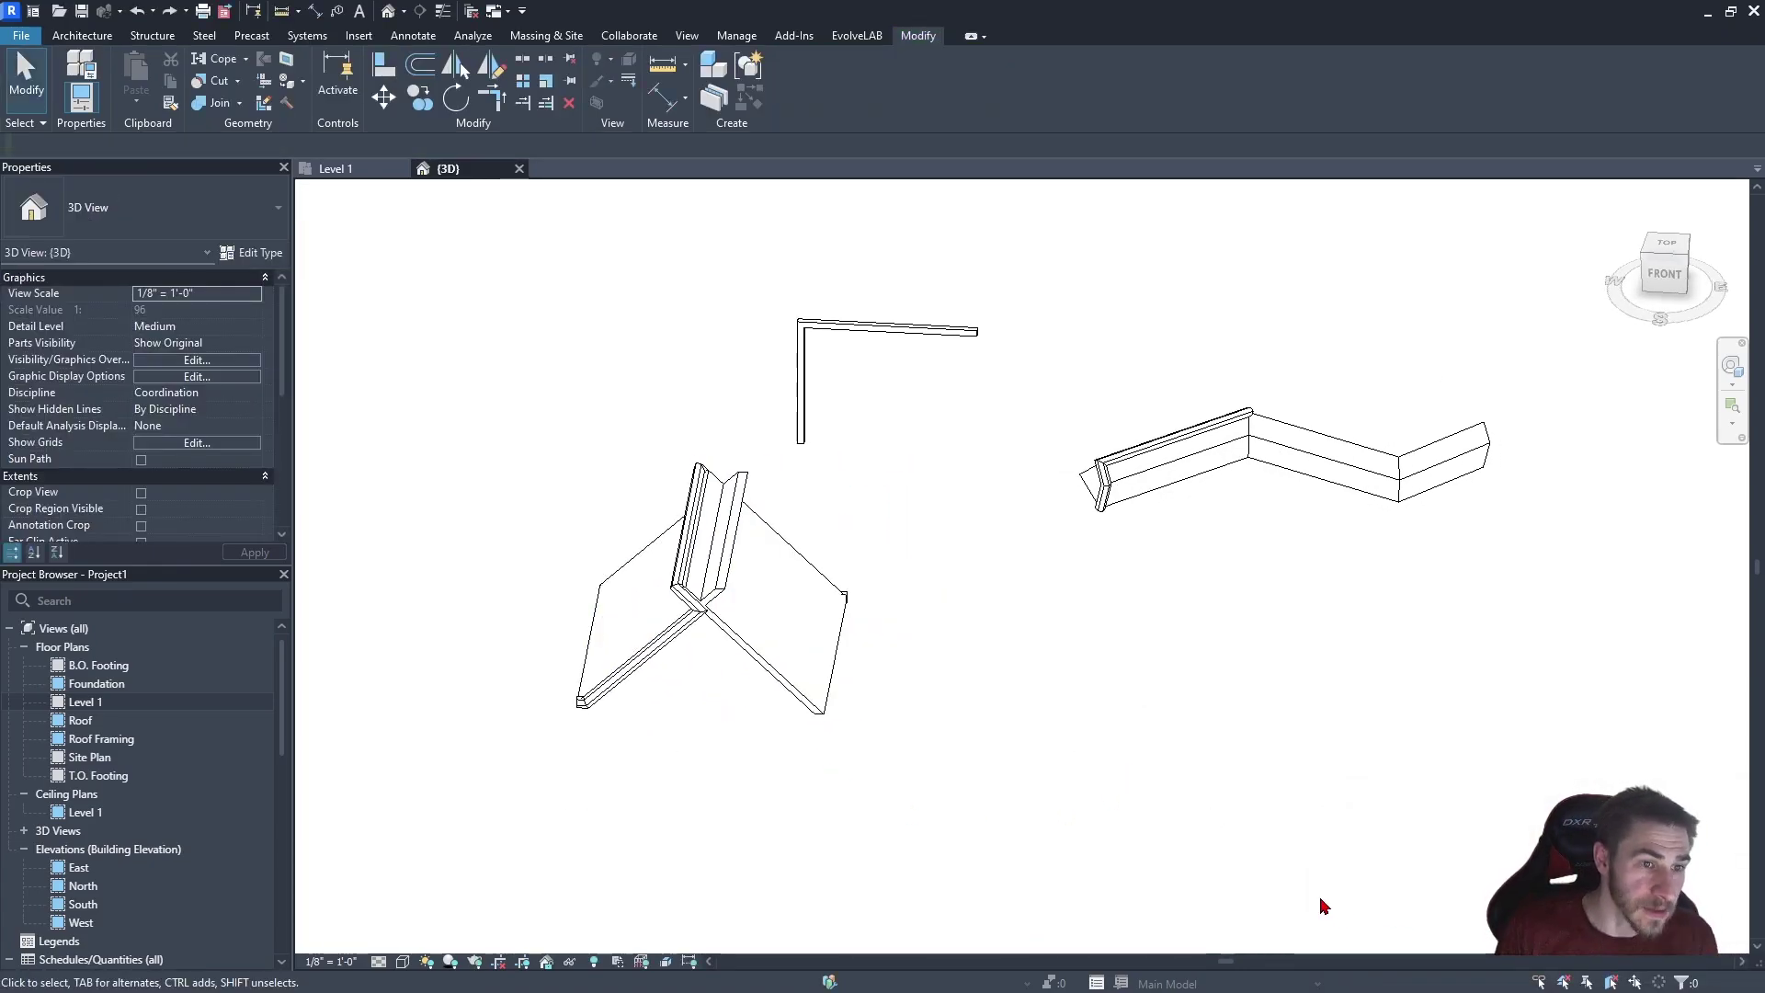
Move the zigzag sweep with MV, accept the deleted-elements warning, then undo
{"action": "left_click", "coordinate": [660, 675]}
{"action": "key", "text": "m"}
{"action": "key", "text": "v"}
{"action": "left_click", "coordinate": [670, 676]}
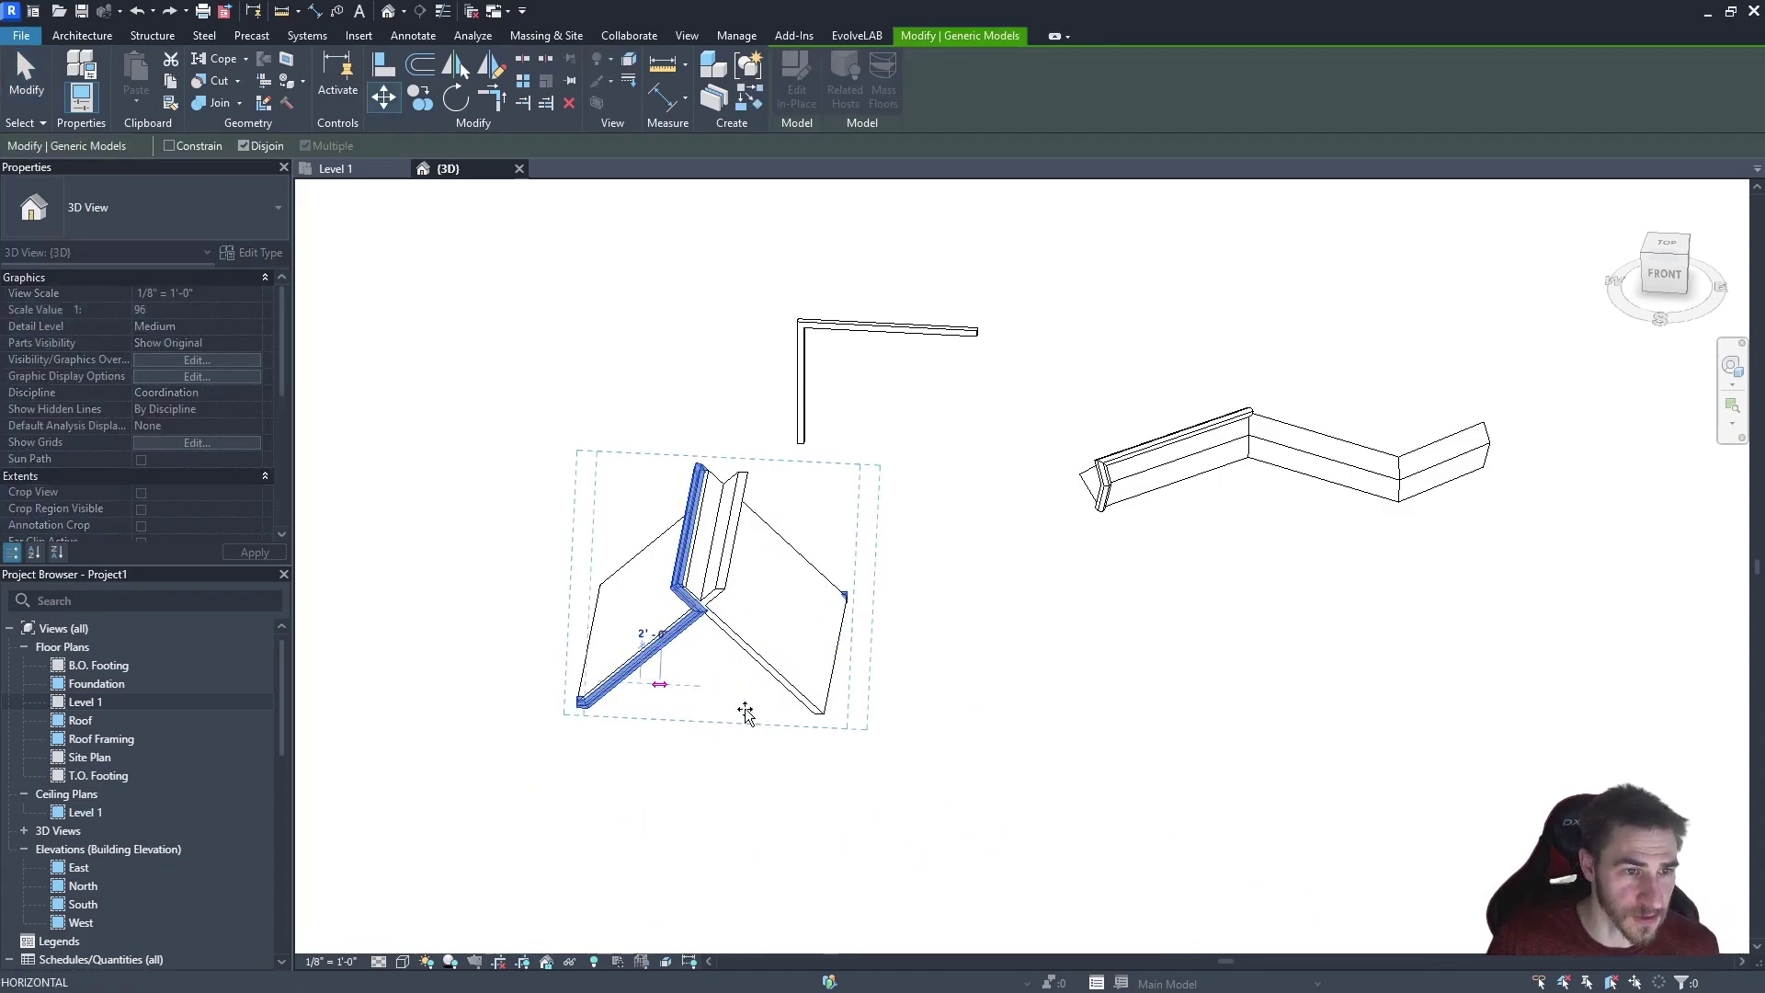
{"action": "left_click", "coordinate": [1181, 662]}
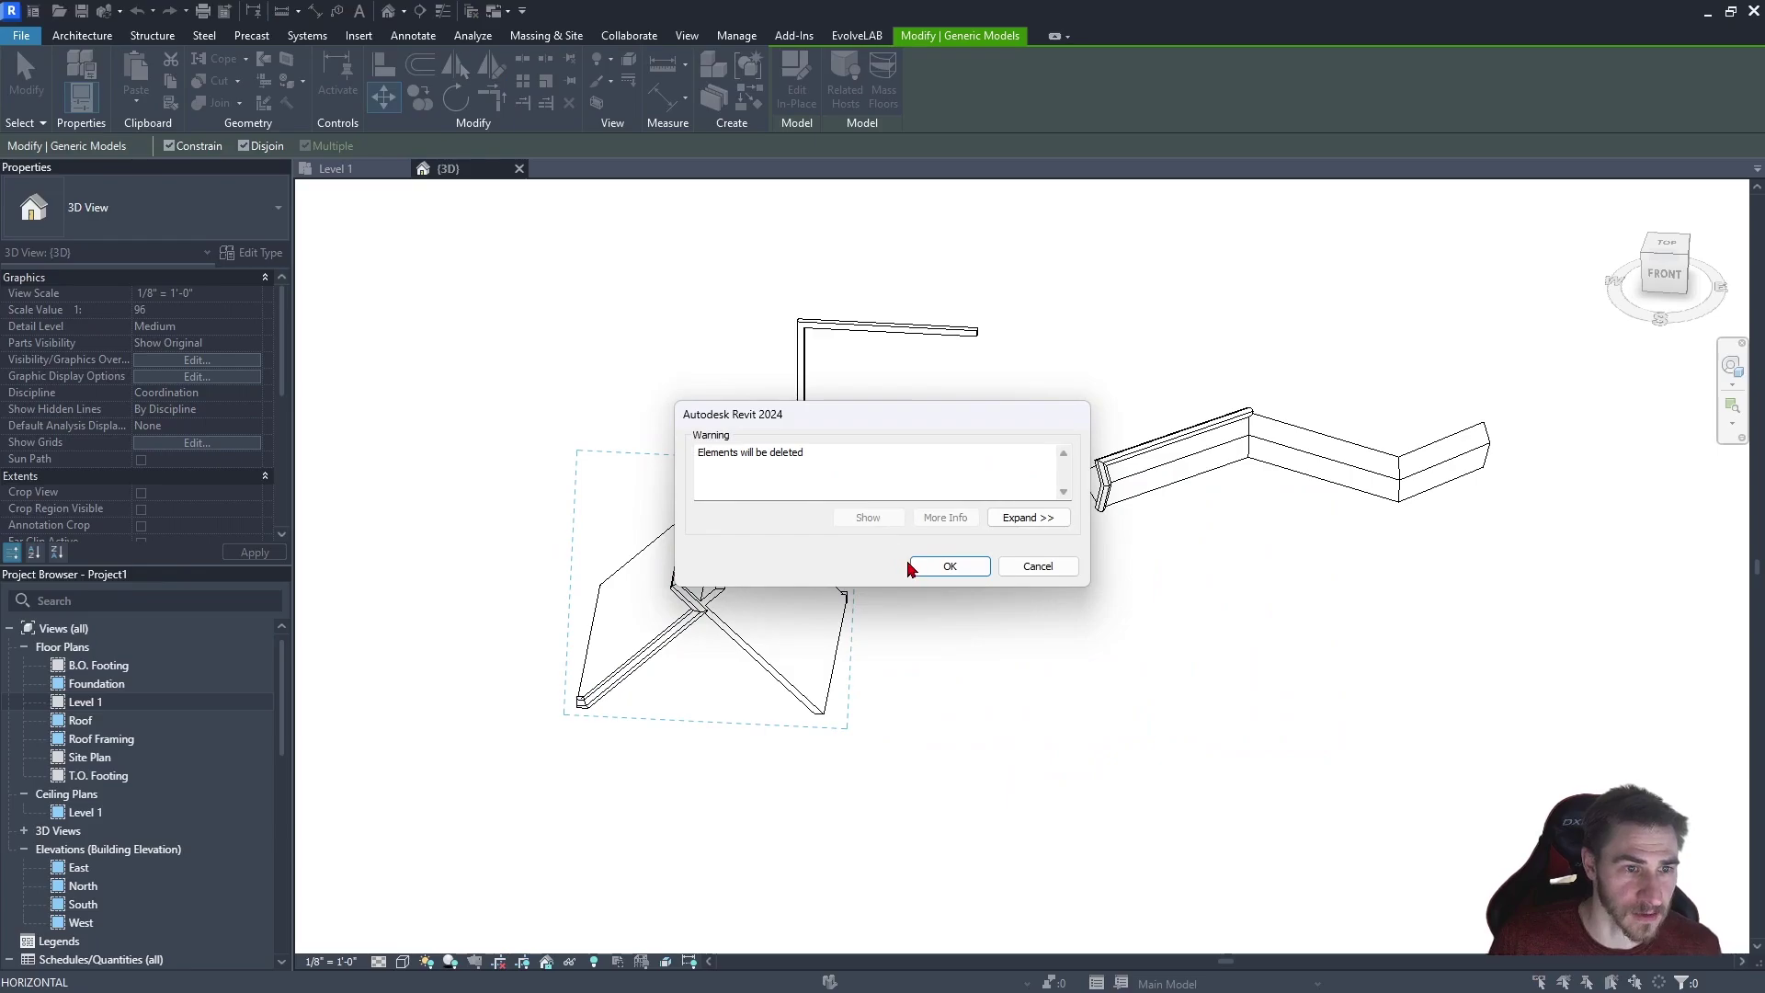
{"action": "left_click", "coordinate": [946, 568]}
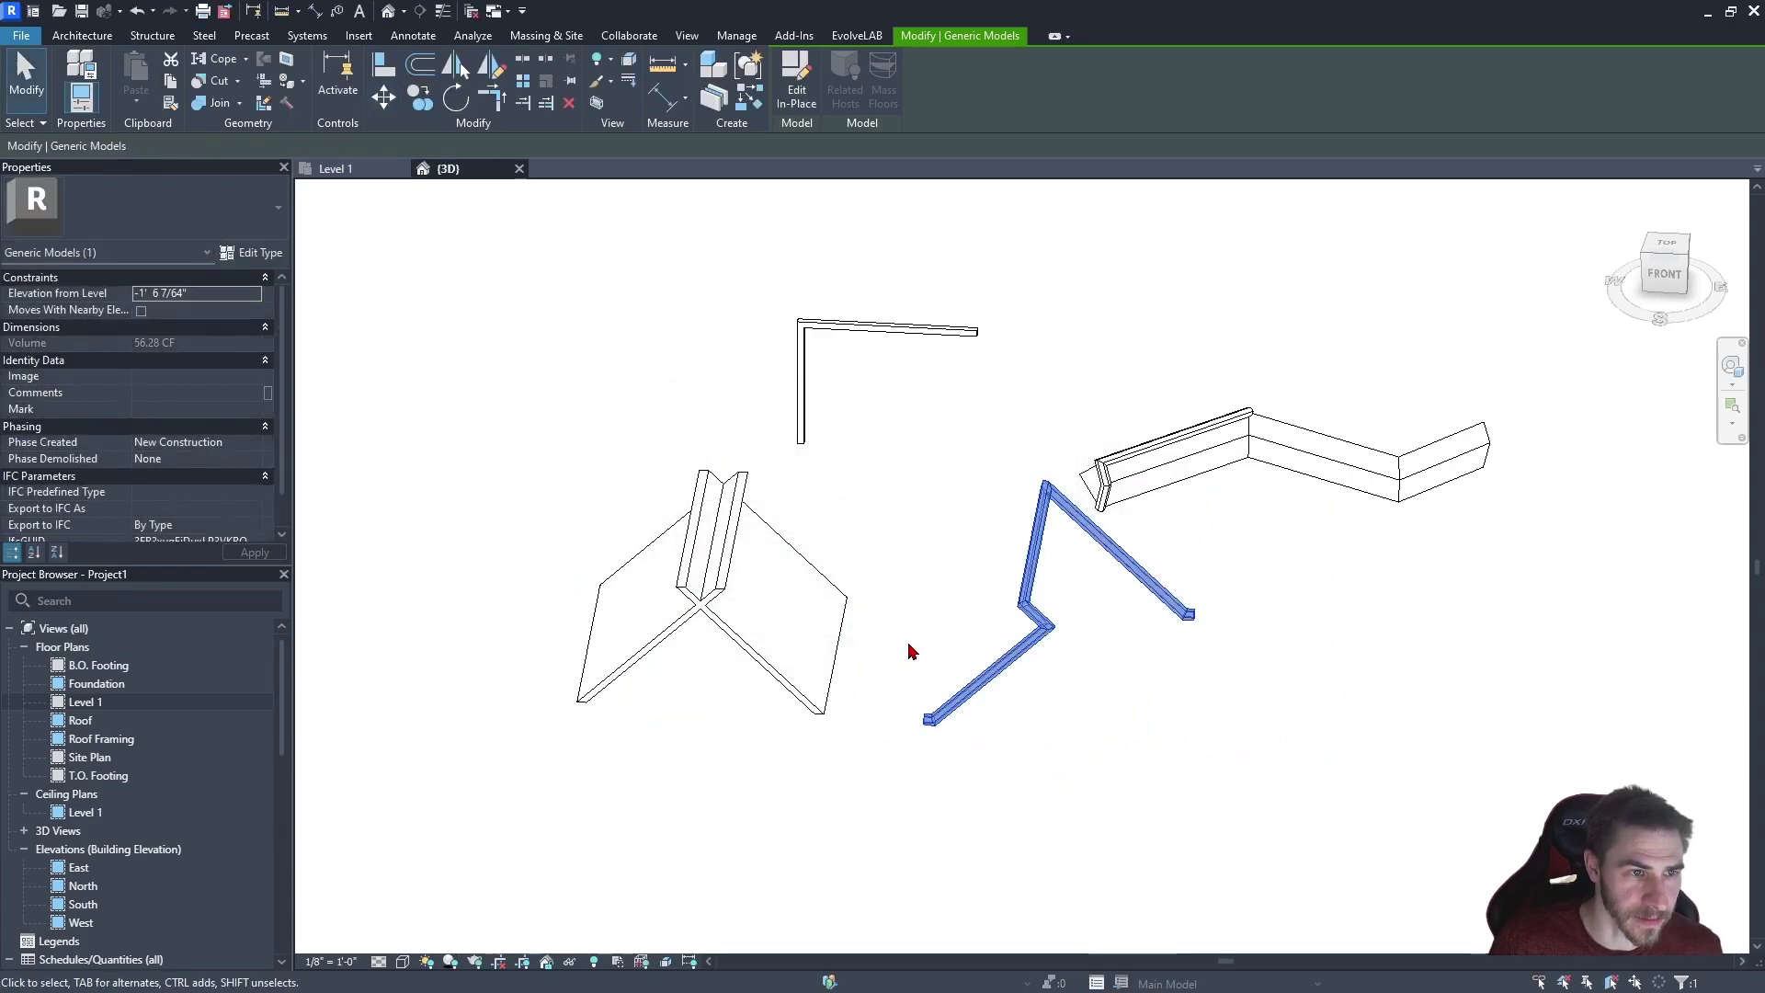
{"action": "key", "text": "ctrl+z"}
Reselect the zigzag sweep and move it further right with MV
{"action": "left_click", "coordinate": [689, 620]}
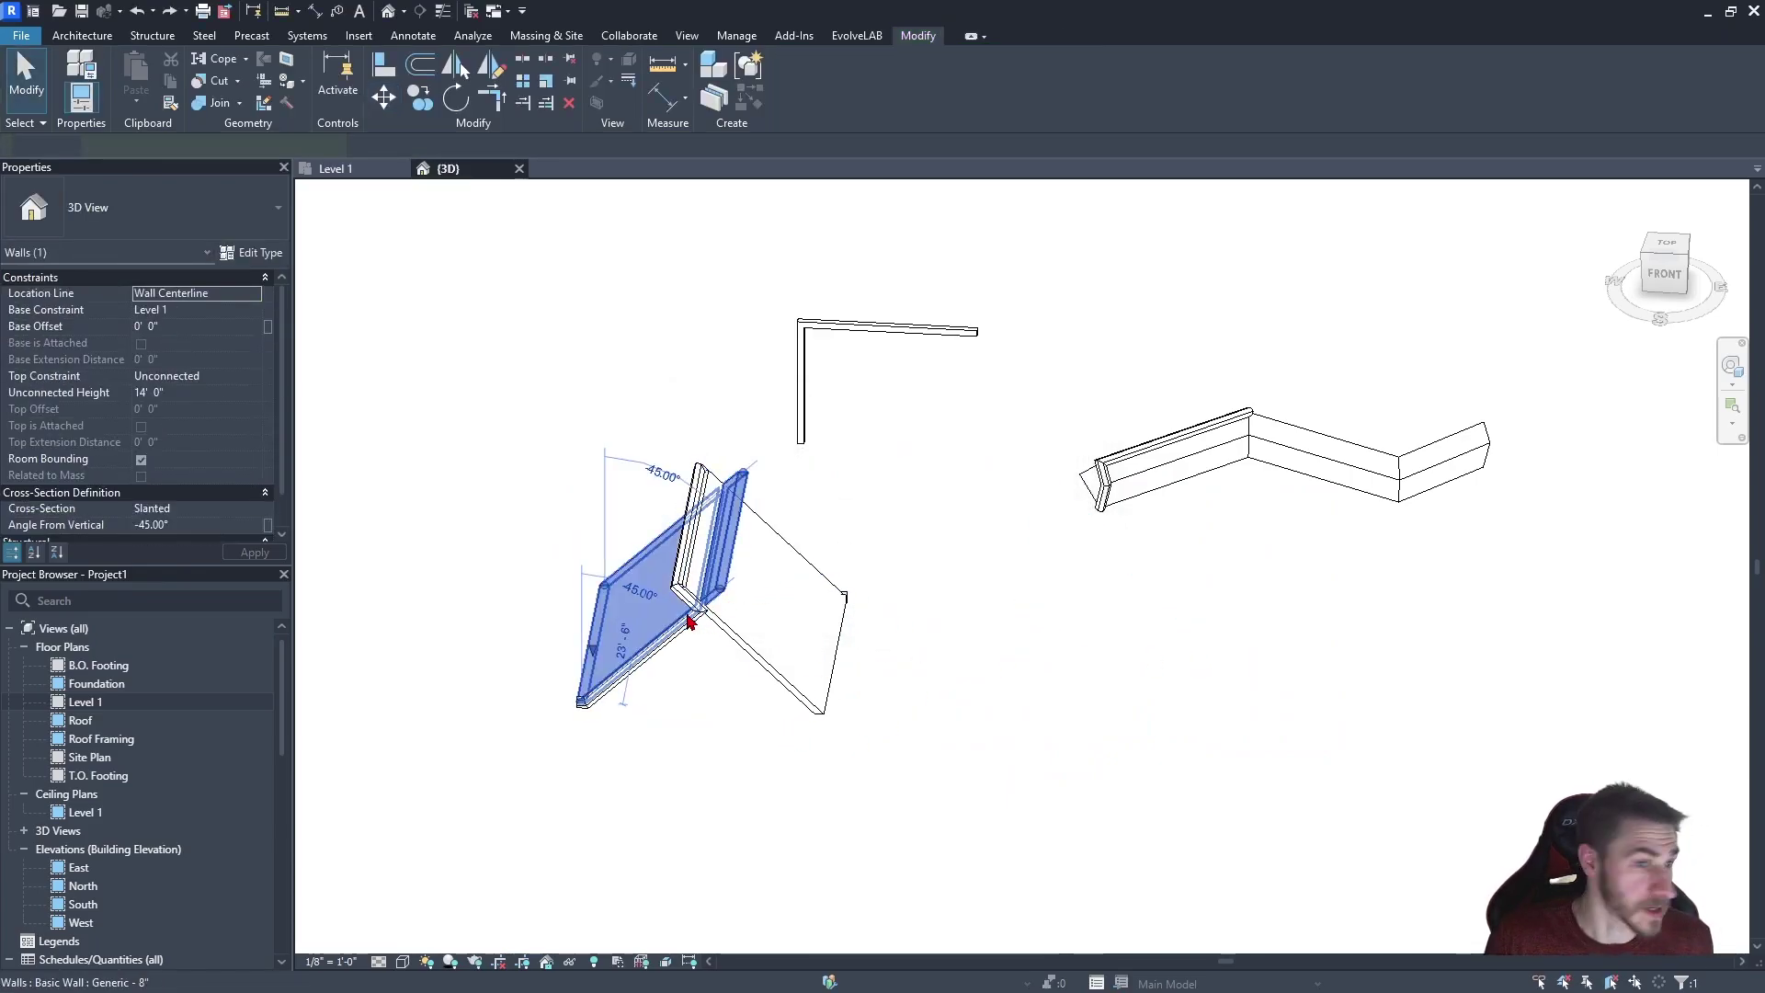
{"action": "left_click", "coordinate": [703, 677]}
{"action": "left_click", "coordinate": [677, 646]}
{"action": "key", "text": "m"}
{"action": "key", "text": "v"}
{"action": "left_click", "coordinate": [686, 669]}
{"action": "left_click", "coordinate": [972, 700]}
{"action": "left_click", "coordinate": [1241, 866]}
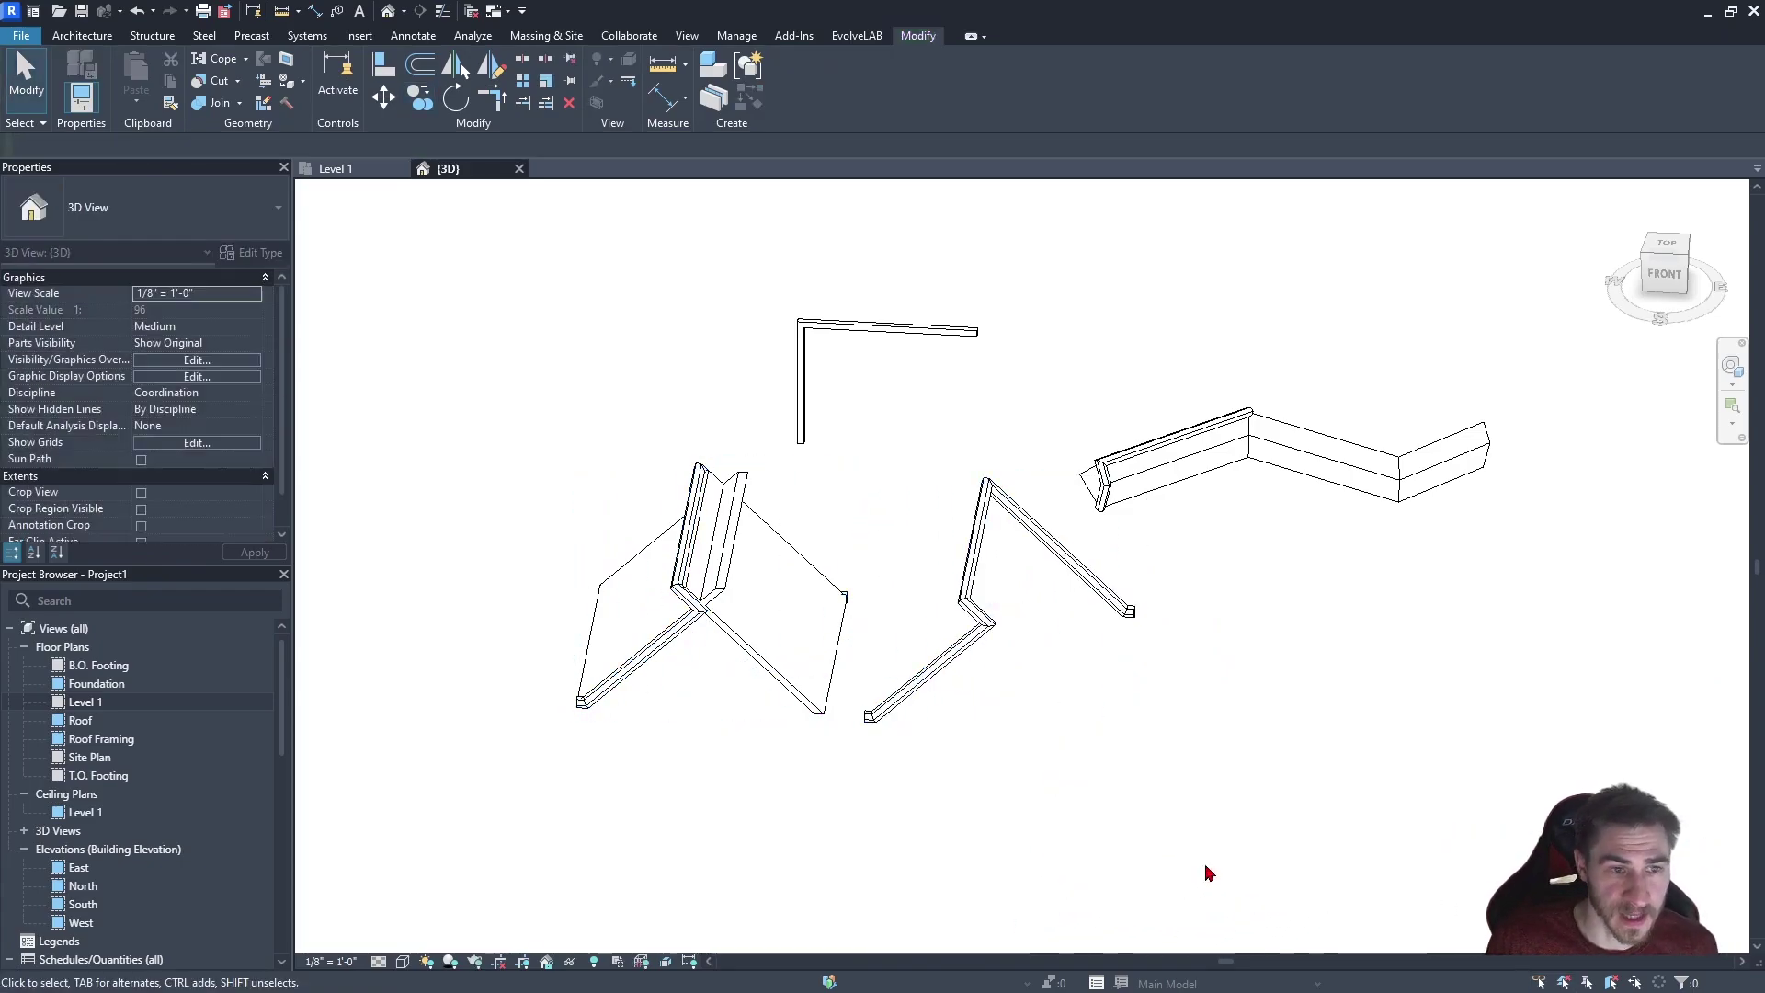
Drag the sweep down-right and the slanted wall aside, resolving the regeneration error
{"action": "left_click", "coordinate": [923, 651]}
{"action": "left_click_drag", "start_coordinate": [923, 650], "coordinate": [1149, 816]}
{"action": "left_click", "coordinate": [733, 649]}
{"action": "left_click", "coordinate": [414, 605]}
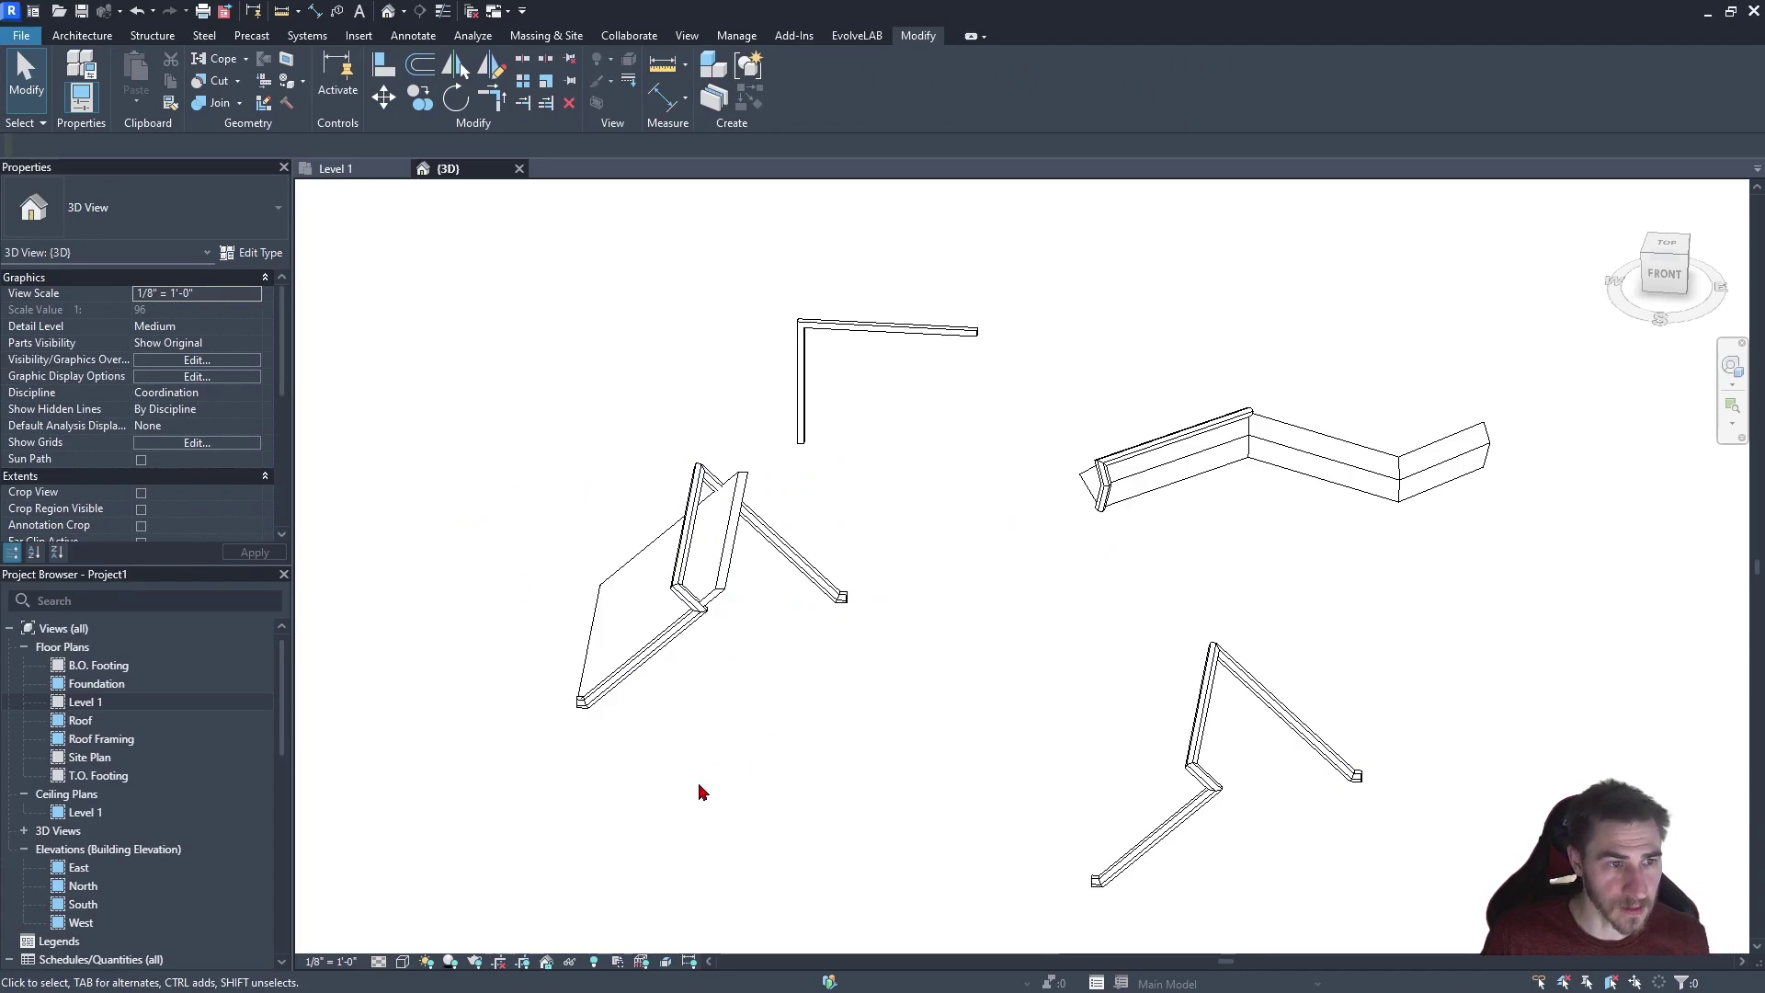
{"action": "left_click", "coordinate": [718, 552]}
{"action": "left_click_drag", "start_coordinate": [717, 551], "coordinate": [902, 517]}
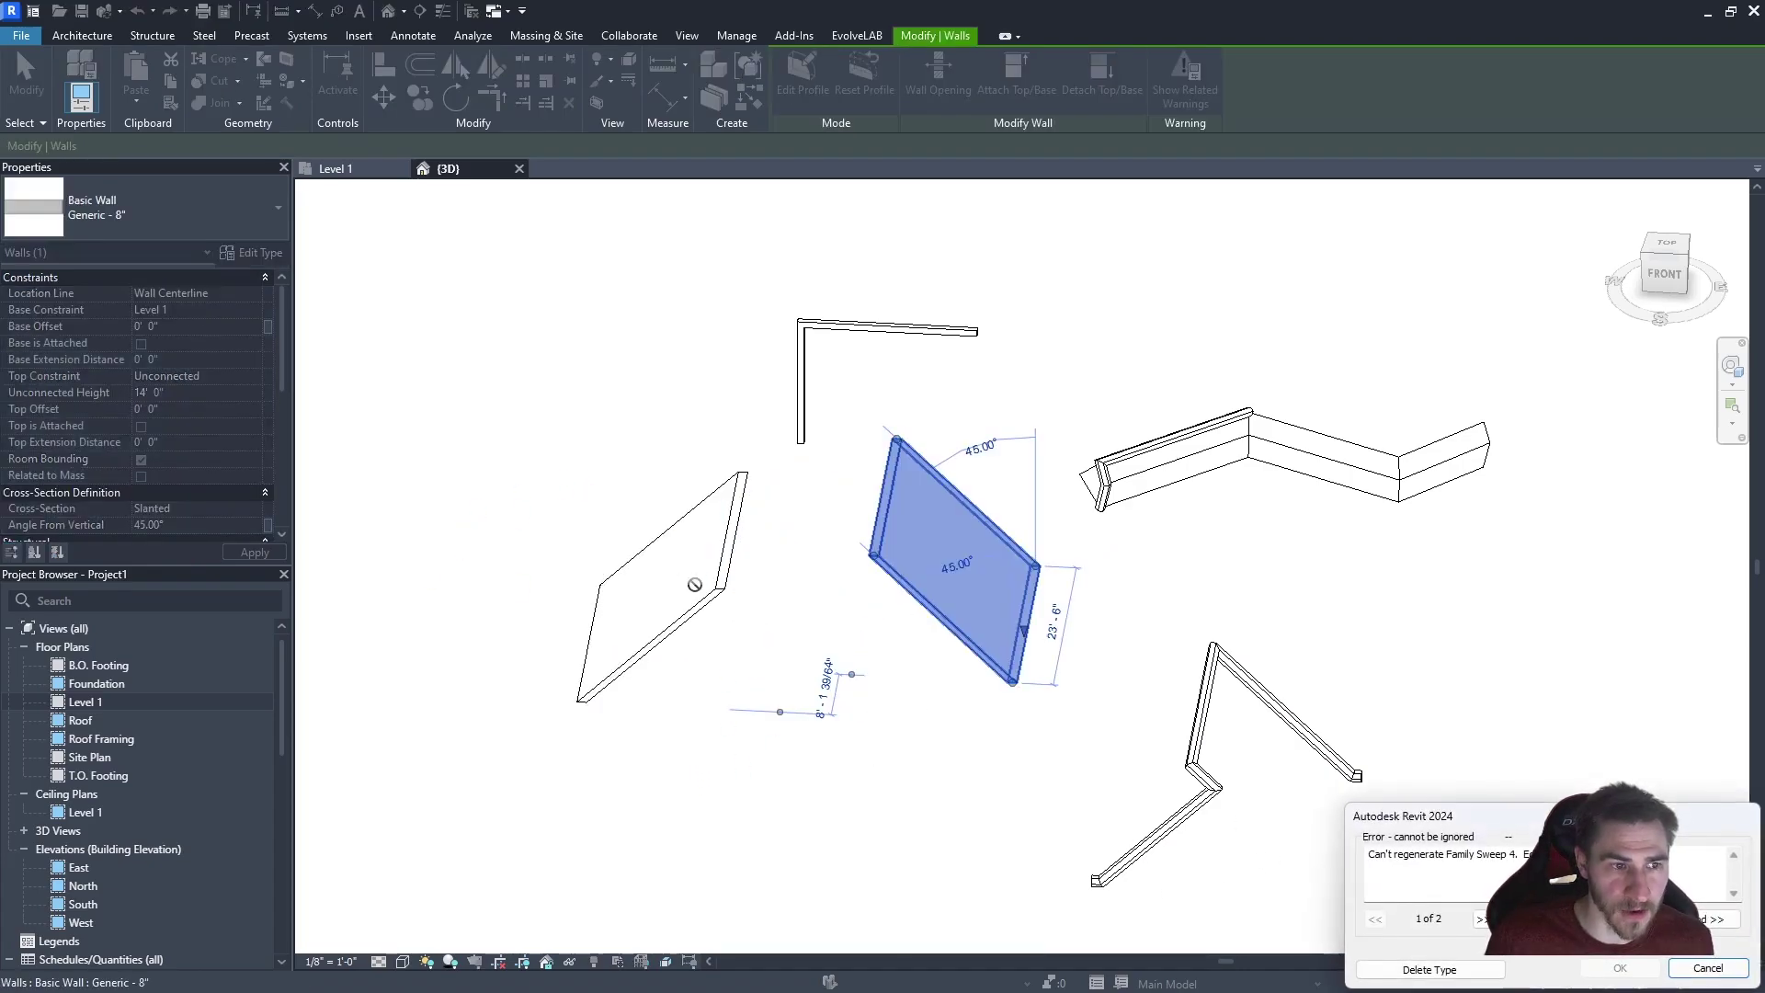
{"action": "left_click", "coordinate": [1422, 970]}
{"action": "left_click", "coordinate": [909, 692]}
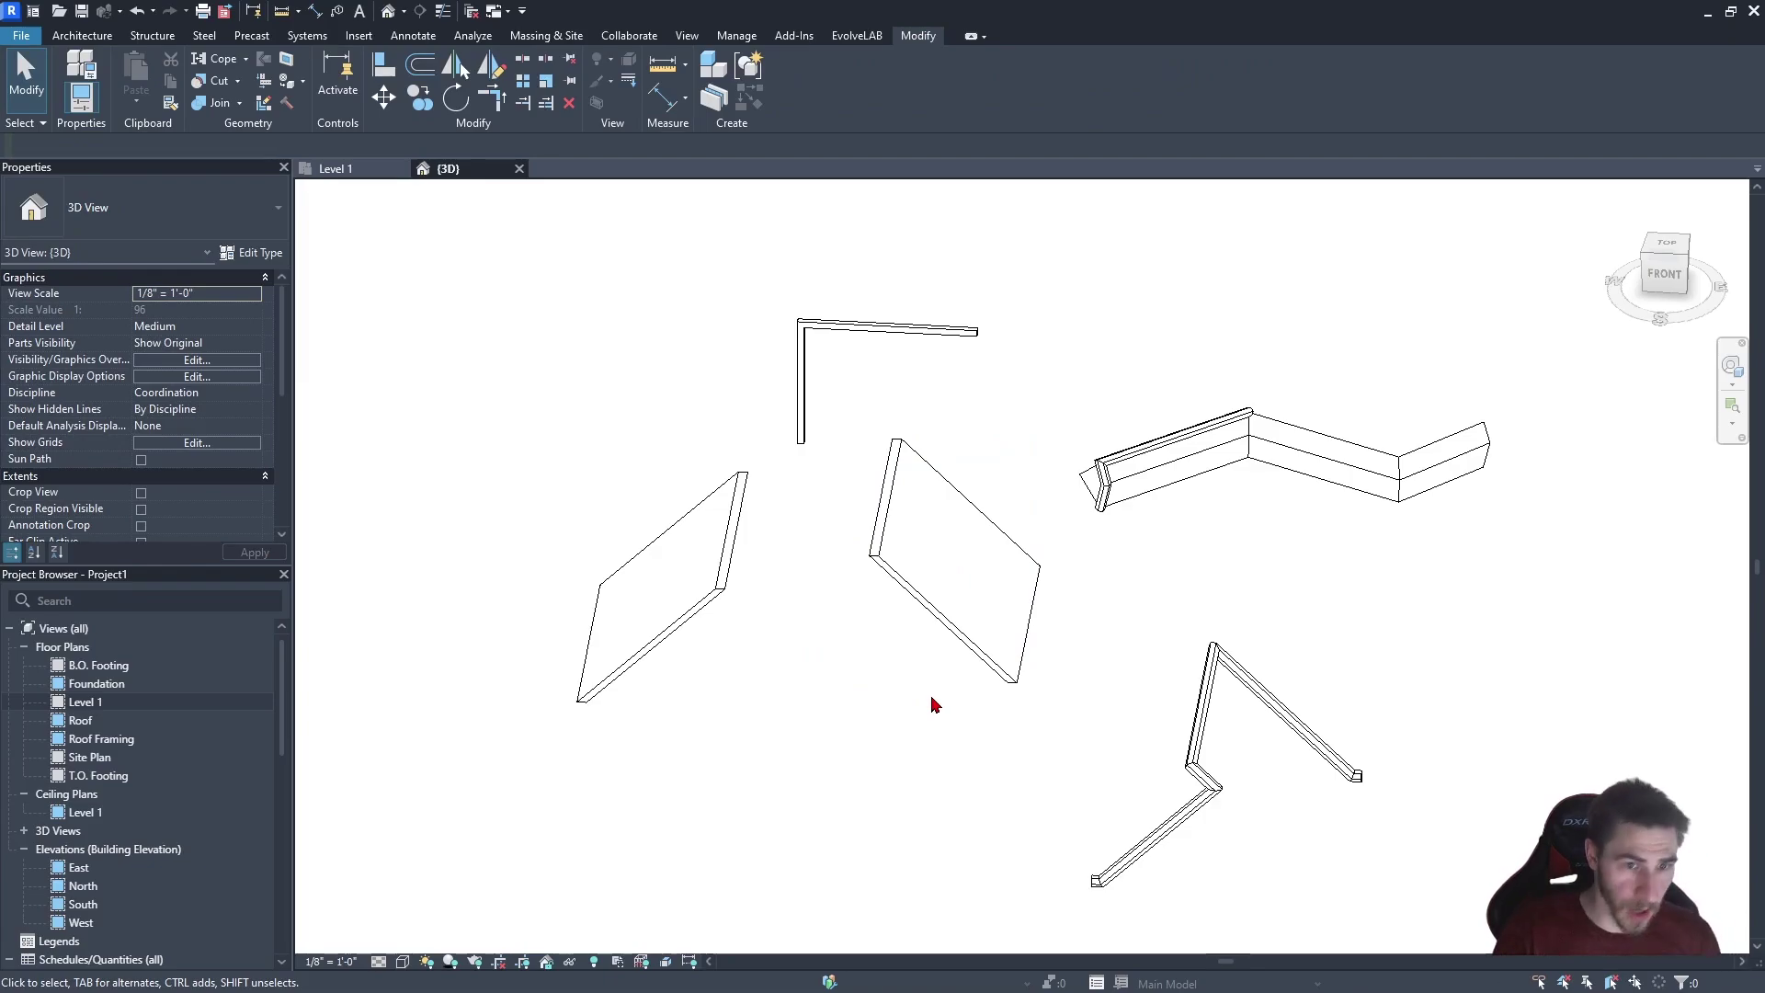
Select both slanted walls and delete them
{"action": "left_click", "coordinate": [1195, 776]}
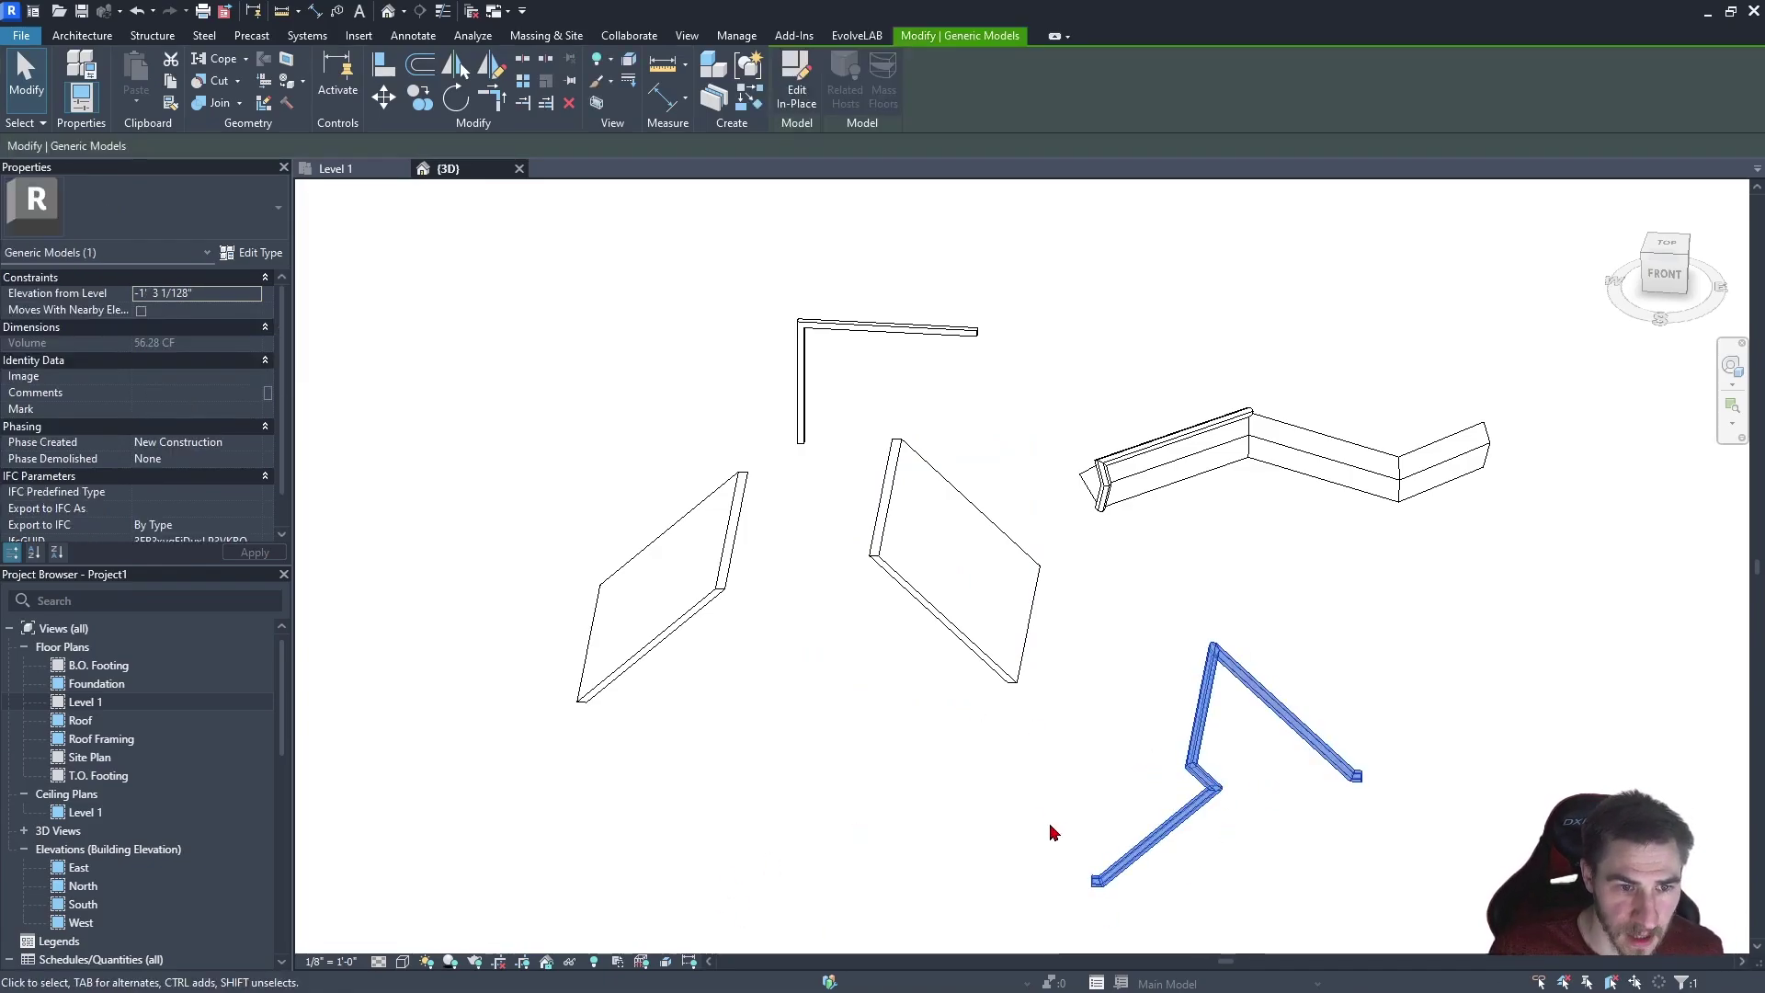
{"action": "mouse_move", "coordinate": [1044, 828]}
{"action": "middle_mouse_down", "text": "shift"}
{"action": "mouse_move", "coordinate": [1174, 834]}
{"action": "mouse_move", "coordinate": [1095, 775]}
{"action": "middle_mouse_up", "text": "shift"}
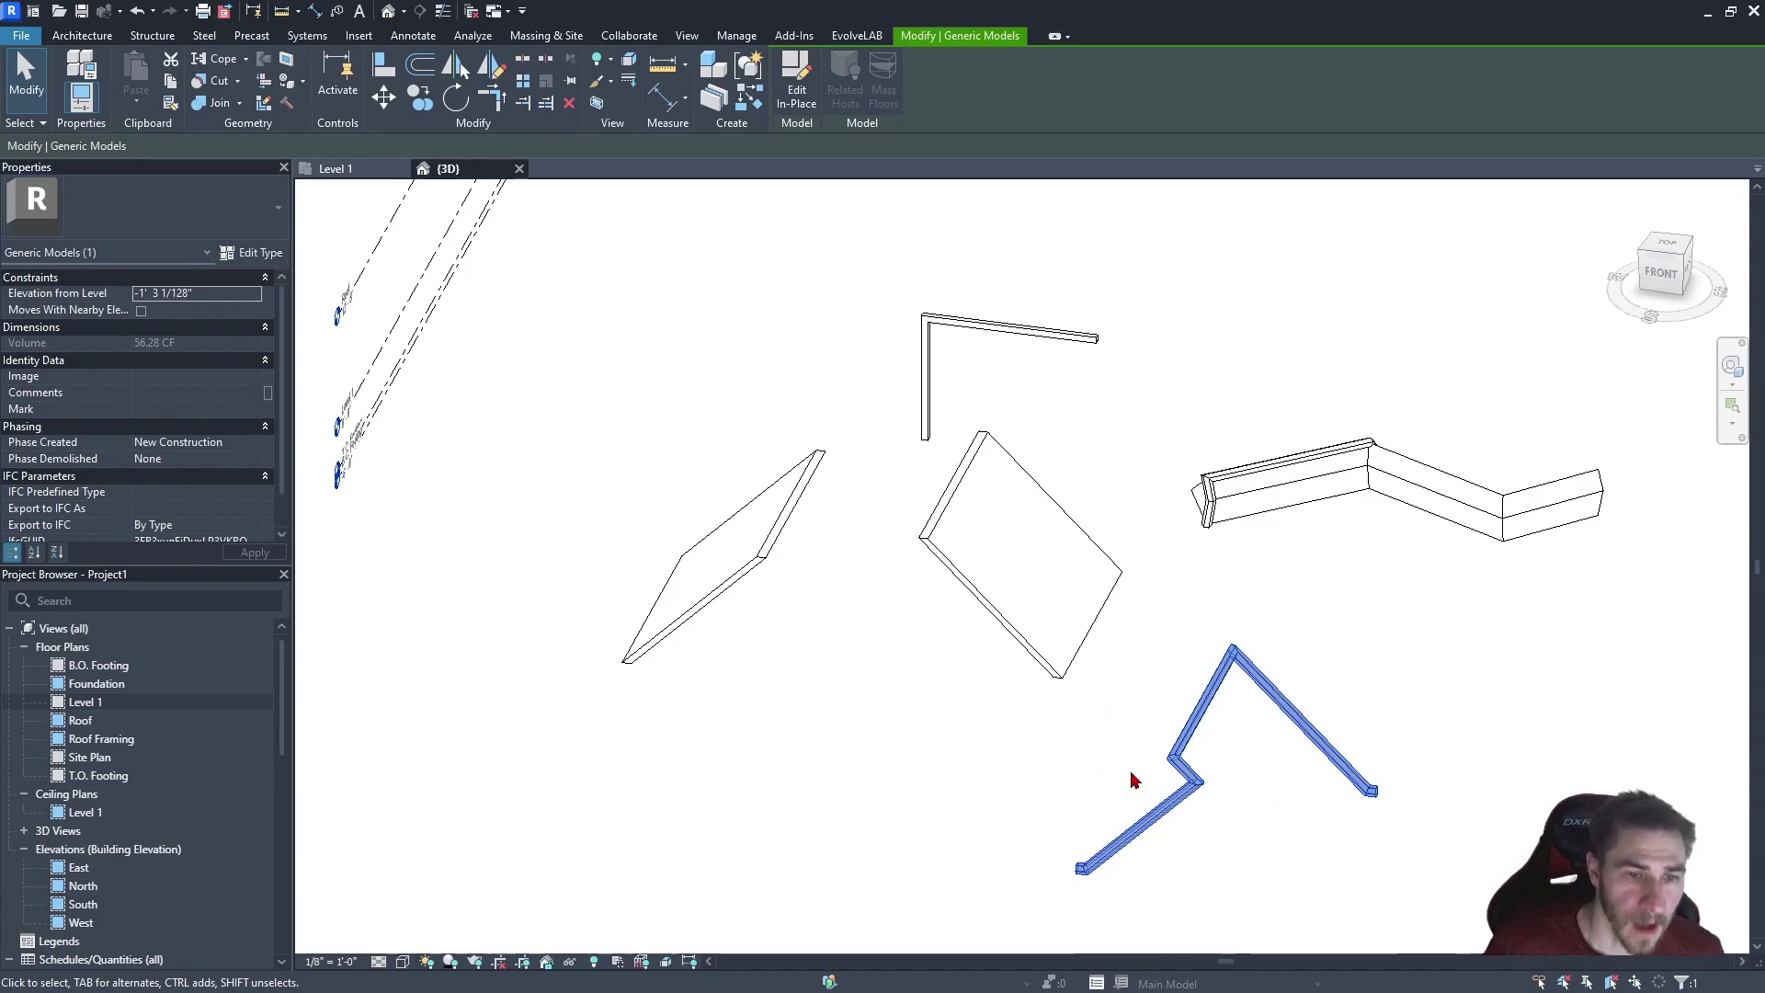
{"action": "left_click", "coordinate": [1049, 666]}
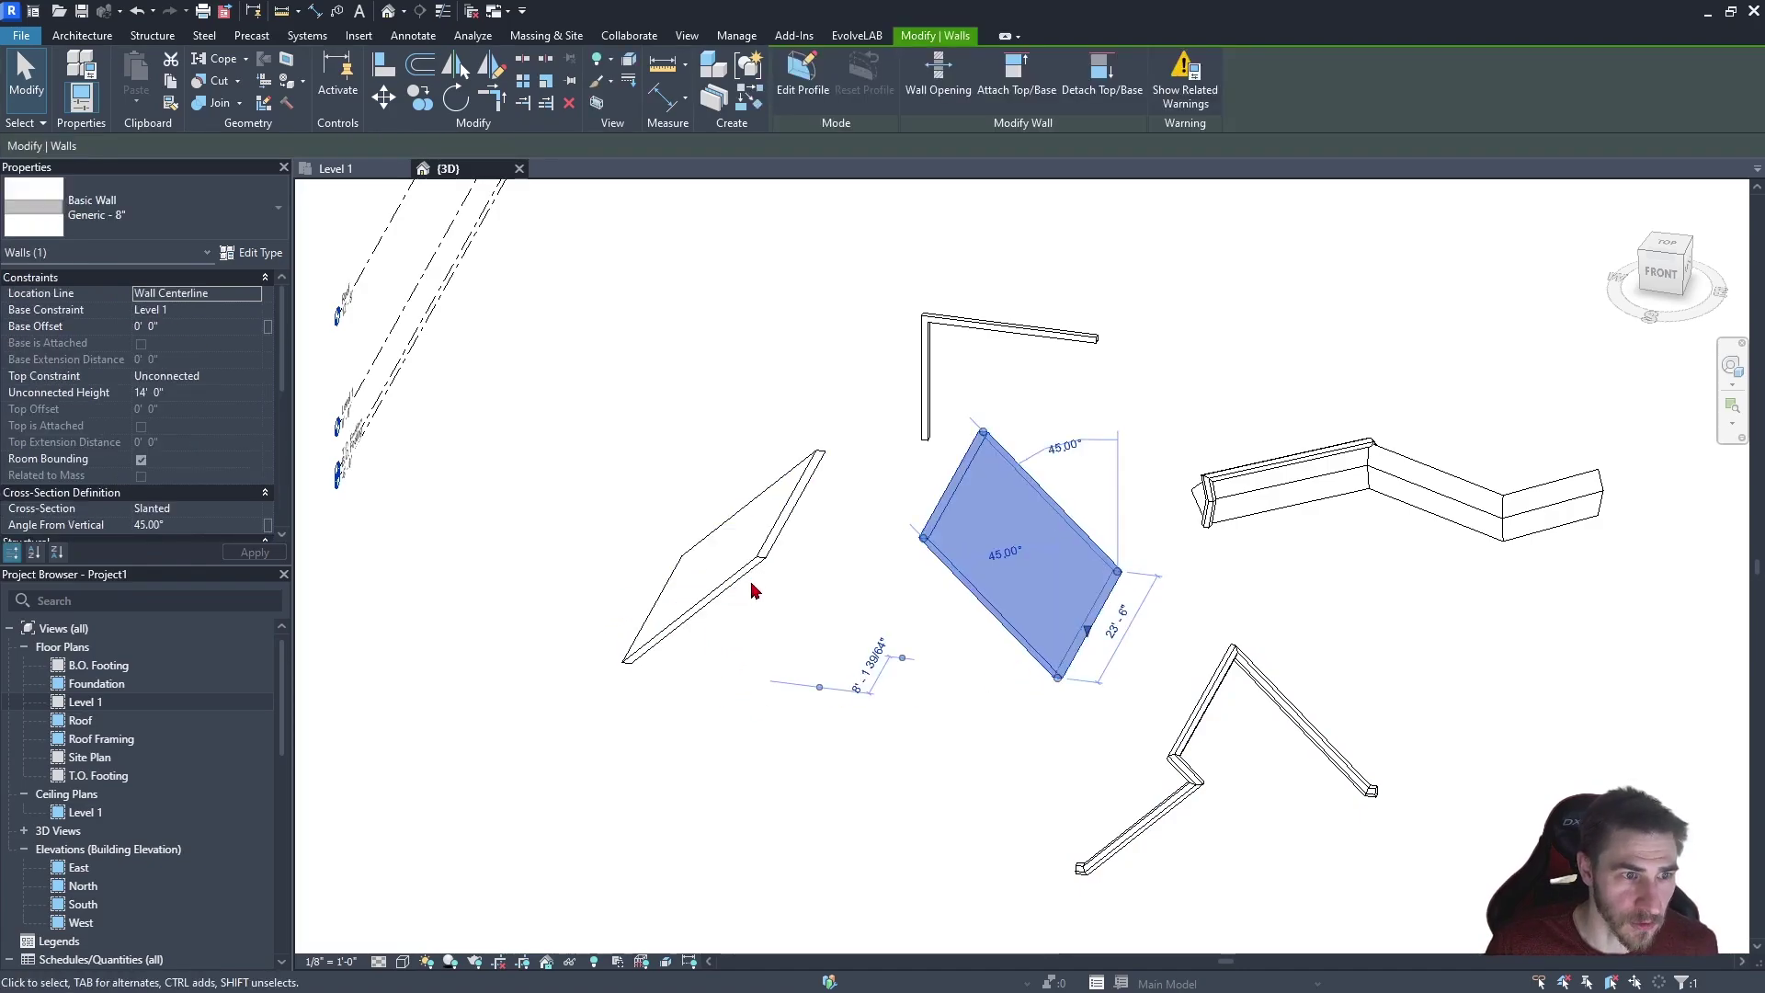
{"action": "left_click", "coordinate": [766, 586], "text": "ctrl"}
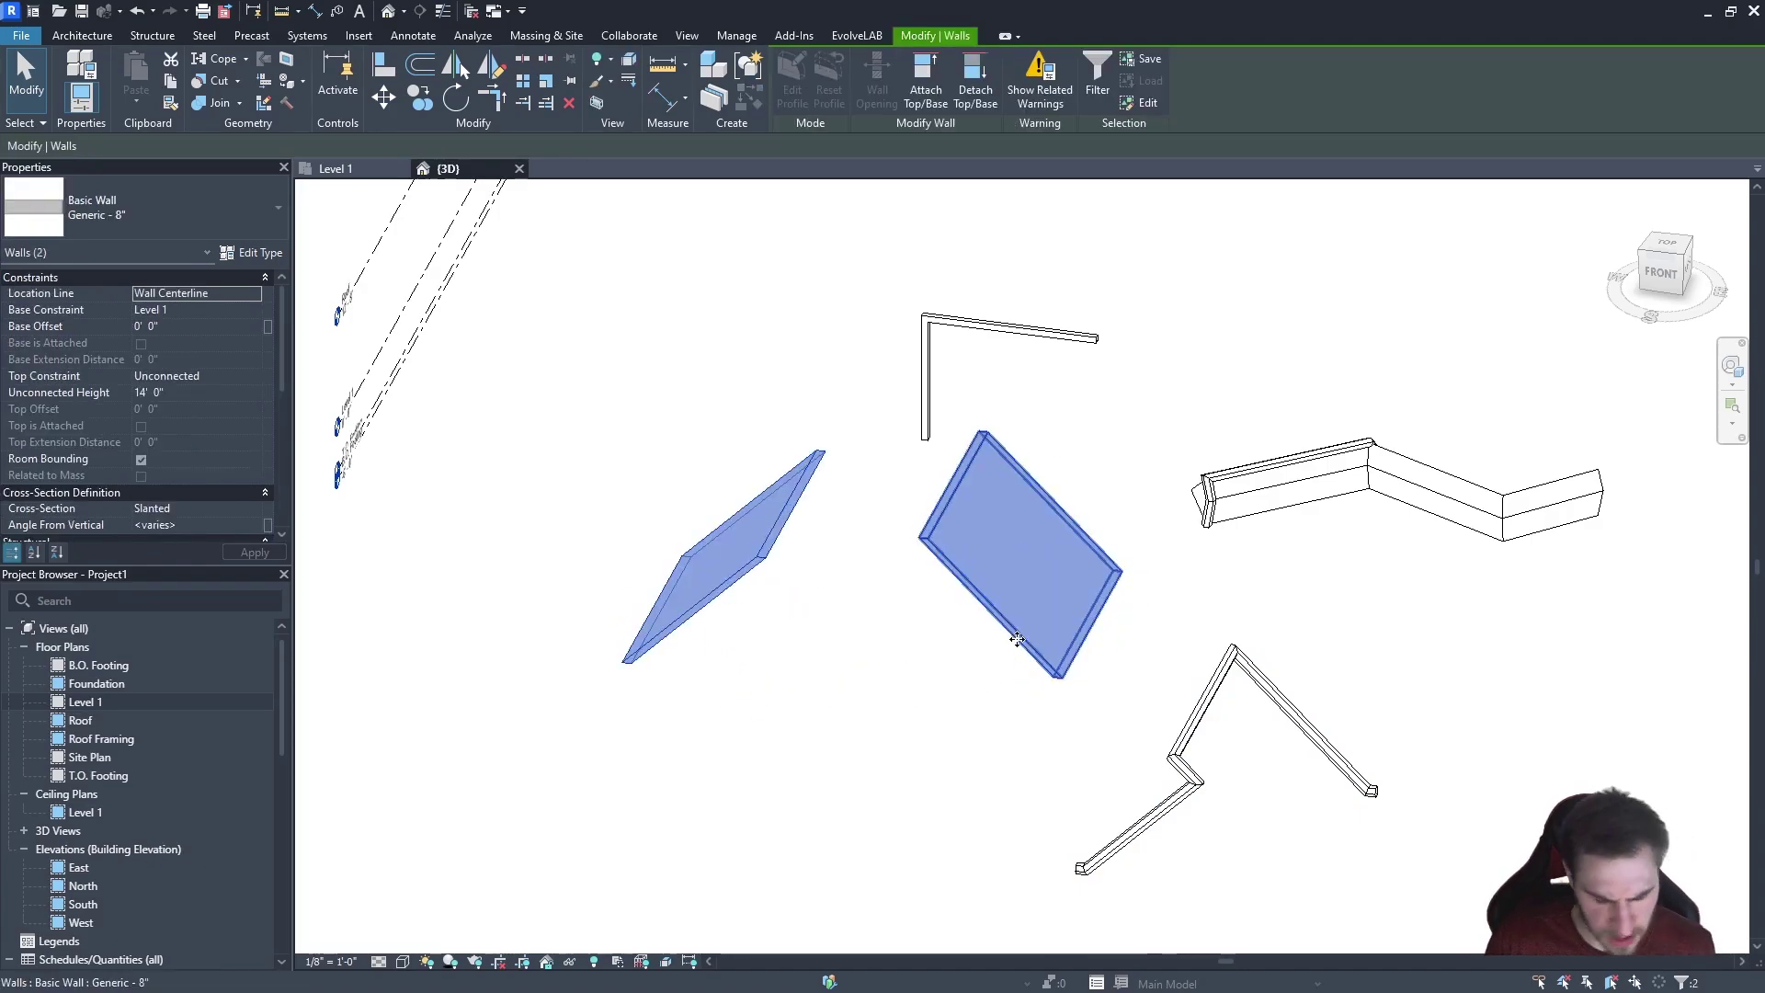
{"action": "key", "text": "Delete"}
Drag the zigzag sweep to a new spot and frame all the sweeps in view
{"action": "middle_click_drag", "start_coordinate": [1168, 777], "coordinate": [1232, 805], "text": "shift"}
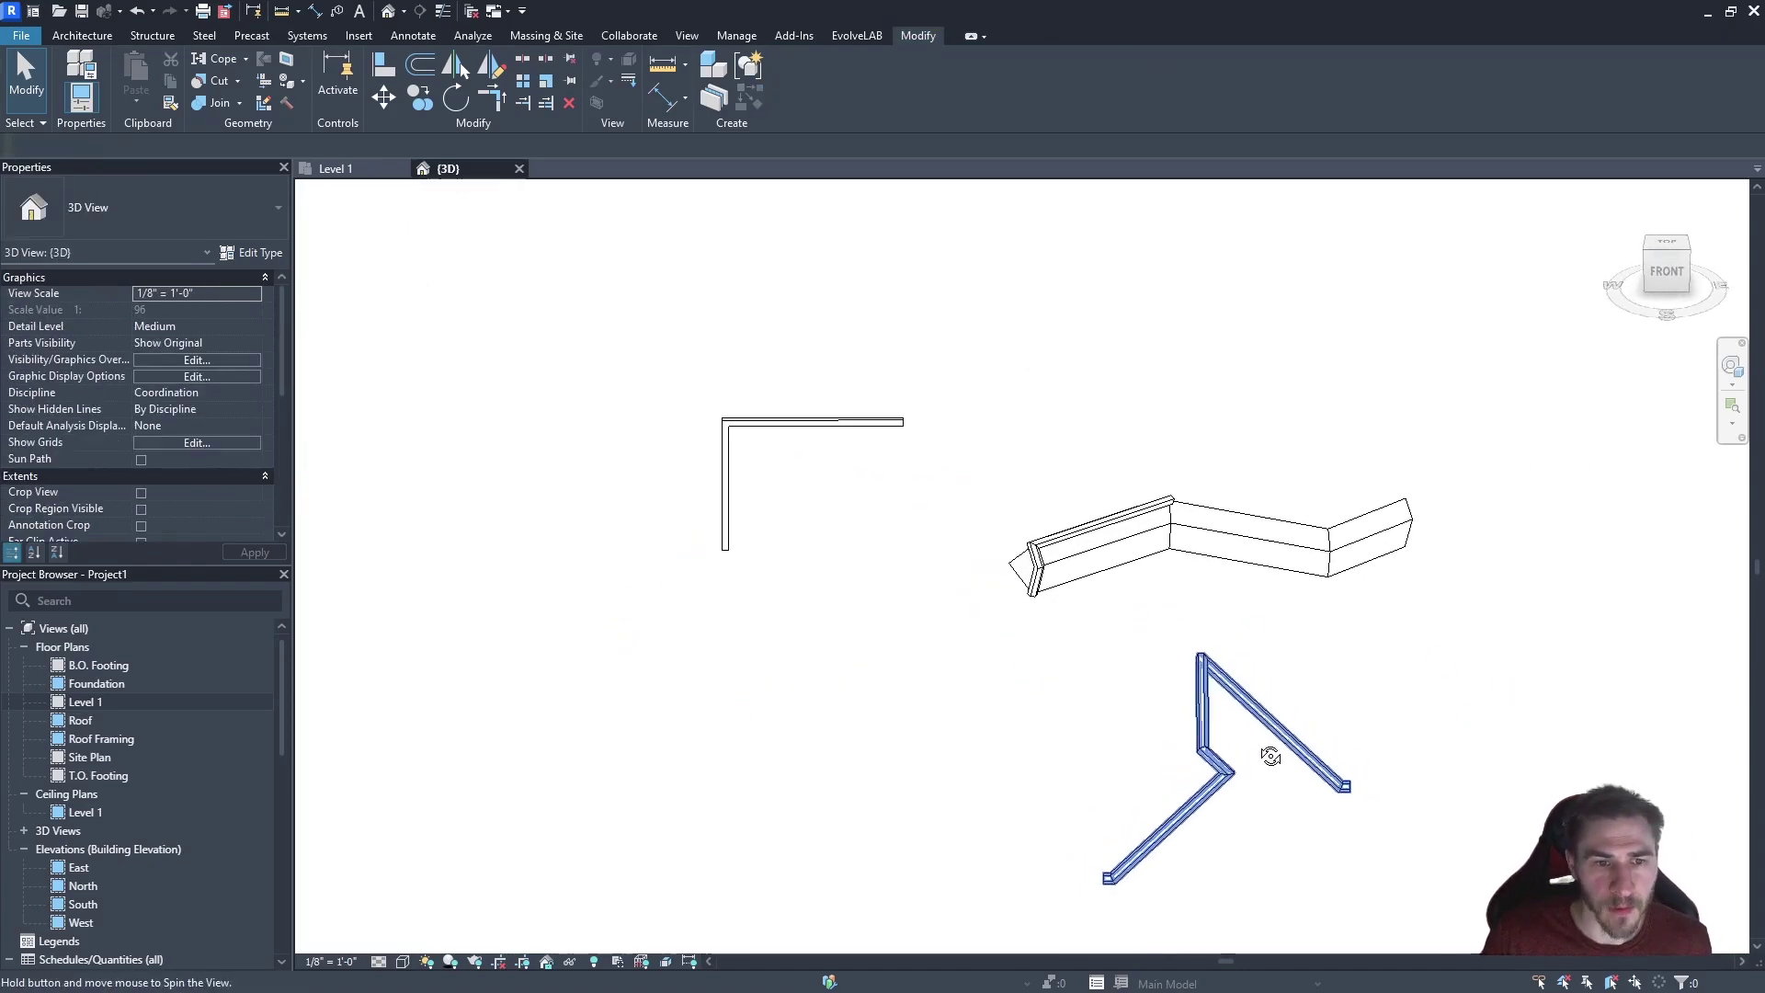
{"action": "mouse_move", "coordinate": [1233, 806]}
{"action": "left_mouse_down"}
{"action": "mouse_move", "coordinate": [896, 580]}
{"action": "mouse_move", "coordinate": [870, 591]}
{"action": "left_mouse_up"}
{"action": "middle_click_drag", "start_coordinate": [870, 591], "coordinate": [860, 752], "text": "shift"}
{"action": "left_click_drag", "start_coordinate": [968, 472], "coordinate": [998, 422]}
{"action": "mouse_move", "coordinate": [1004, 671]}
{"action": "middle_mouse_down", "text": "shift"}
{"action": "mouse_move", "coordinate": [1110, 561]}
{"action": "mouse_move", "coordinate": [1073, 565]}
{"action": "middle_mouse_up", "text": "shift"}
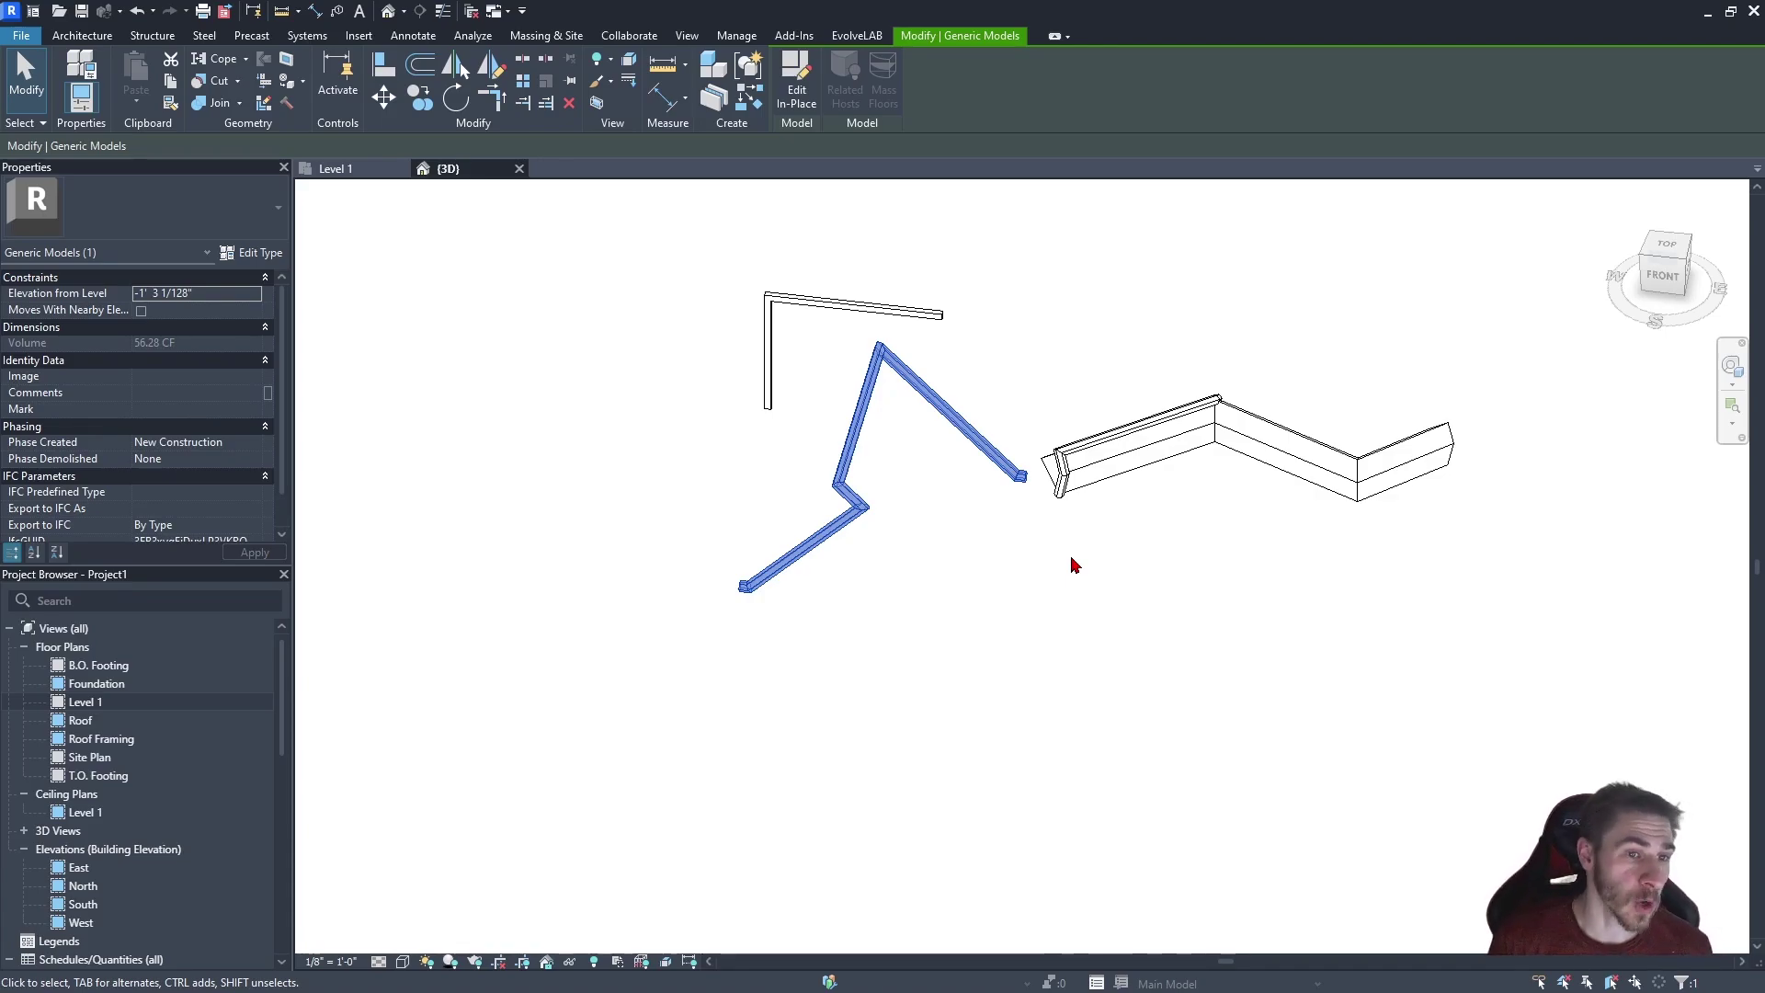
{"action": "middle_click_drag", "start_coordinate": [1160, 515], "coordinate": [1113, 718]}
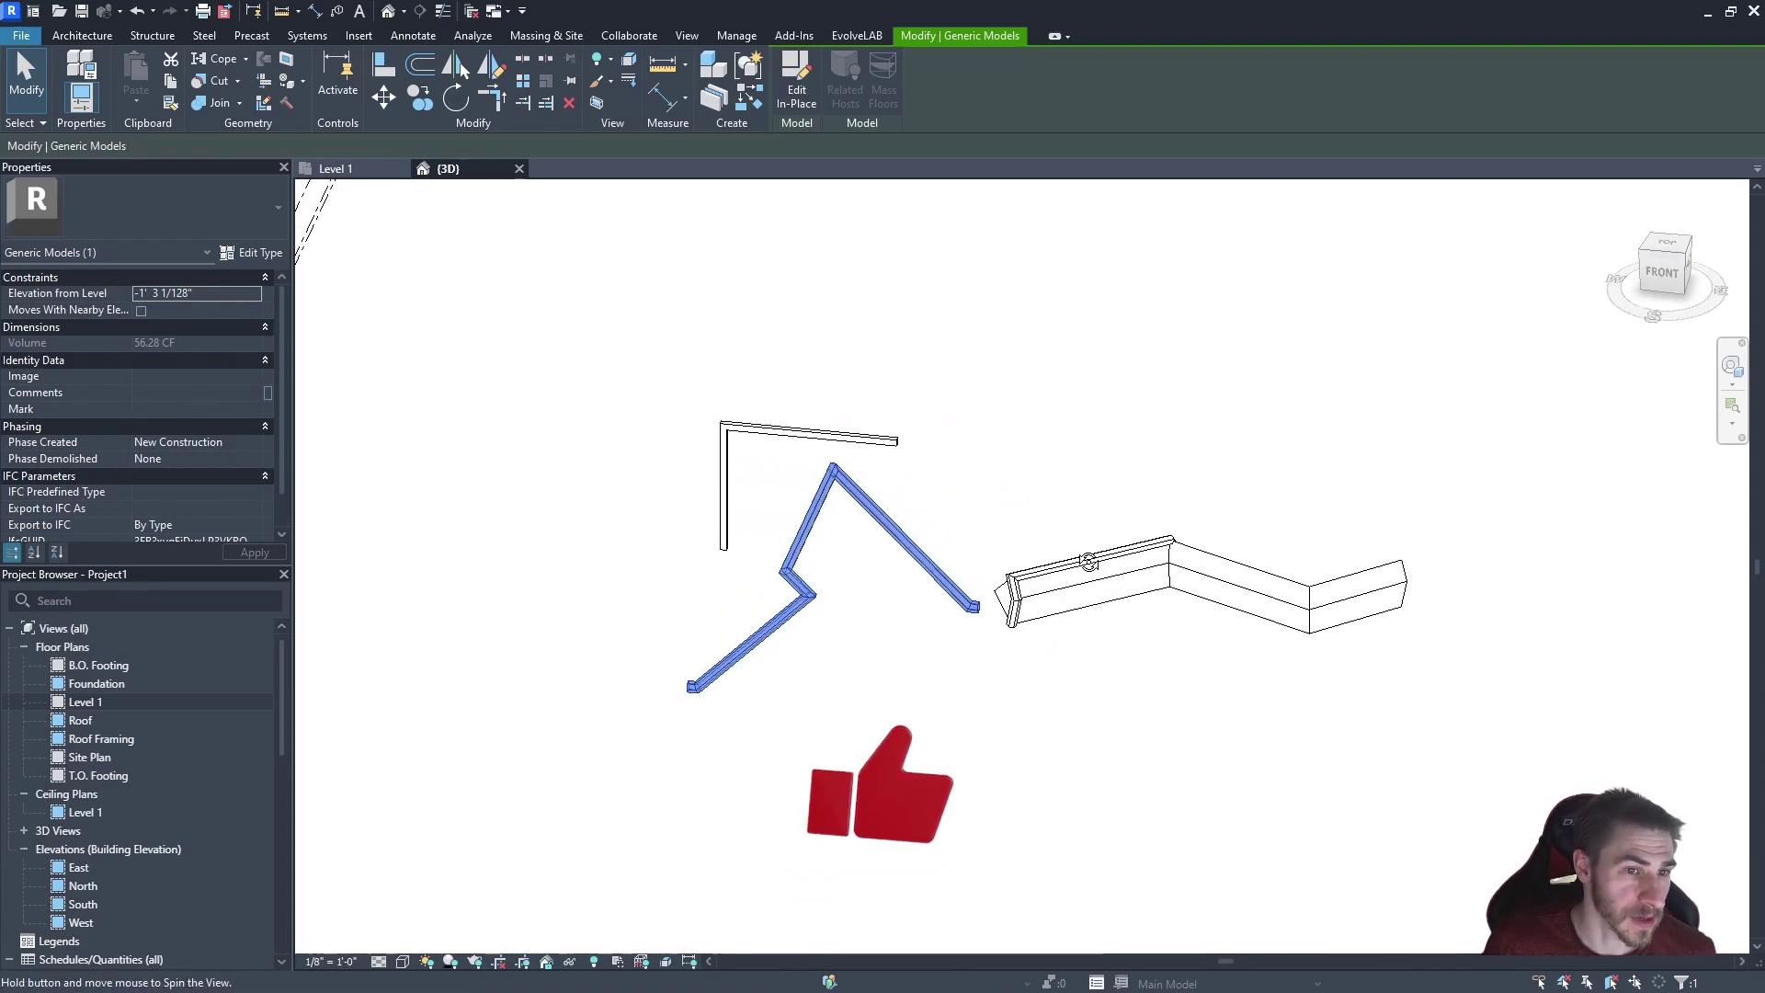
{"action": "scroll", "coordinate": [1110, 718], "scroll_direction": "up", "scroll_amount": 2}
{"action": "scroll", "coordinate": [1029, 707], "scroll_direction": "up", "scroll_amount": 1}
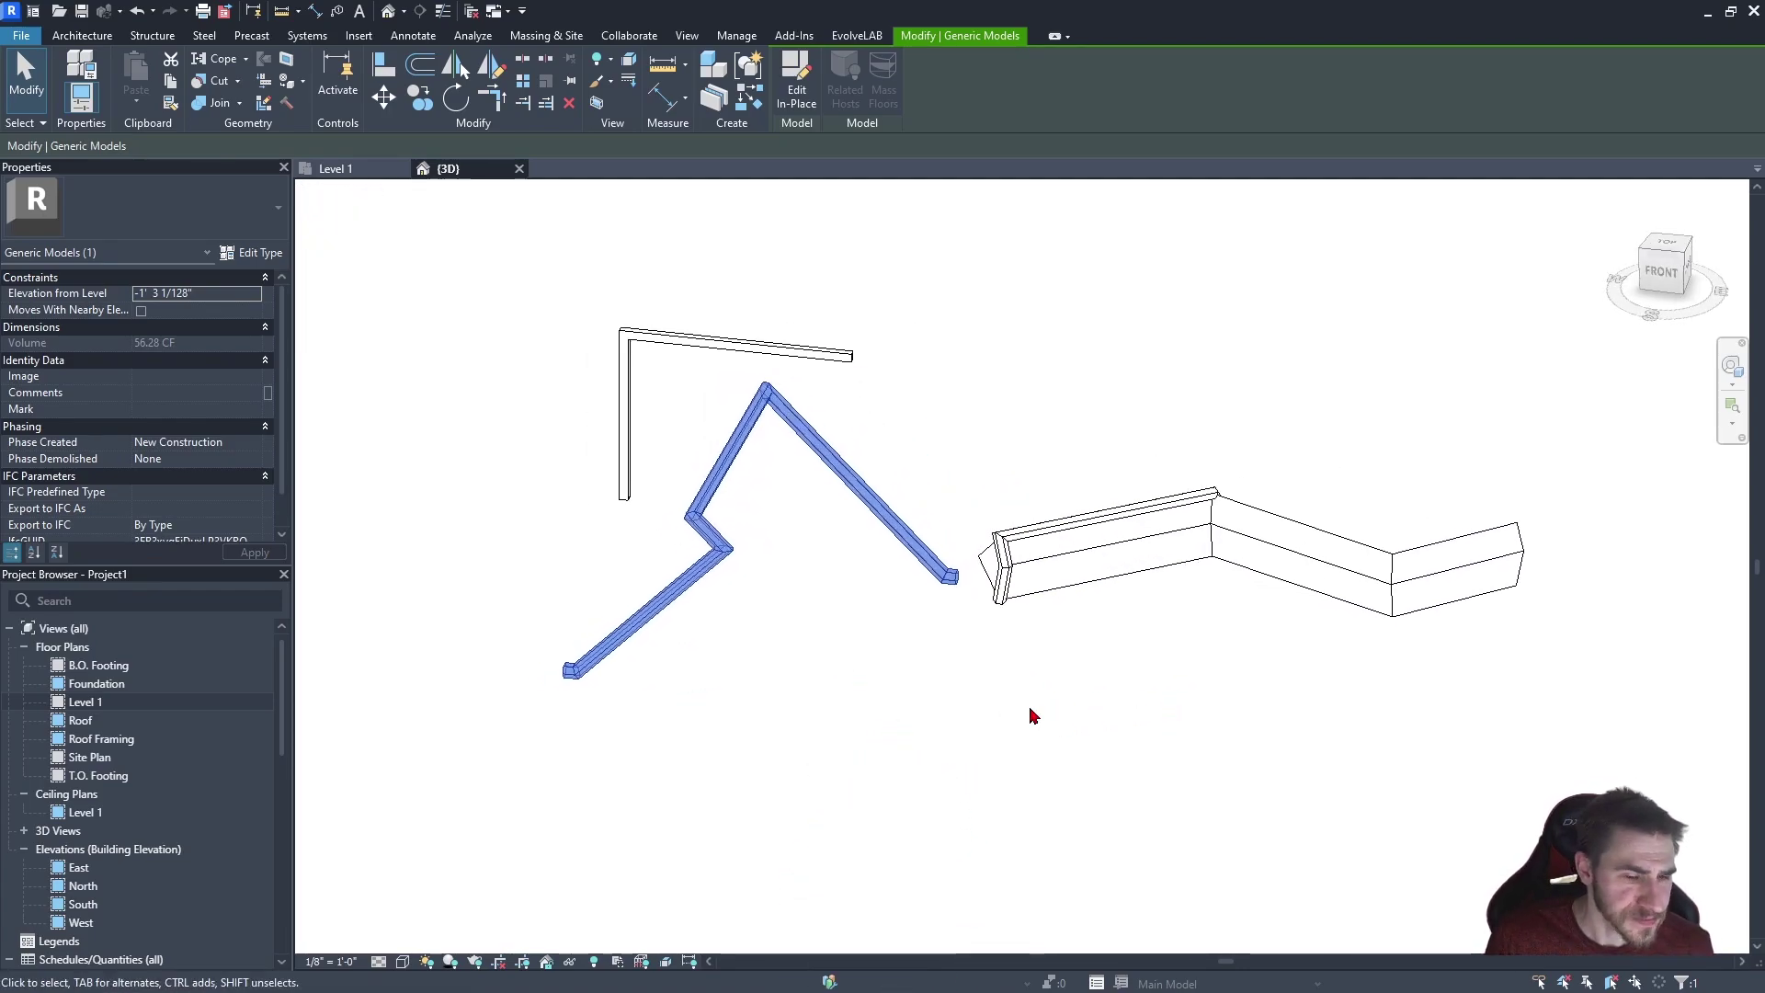